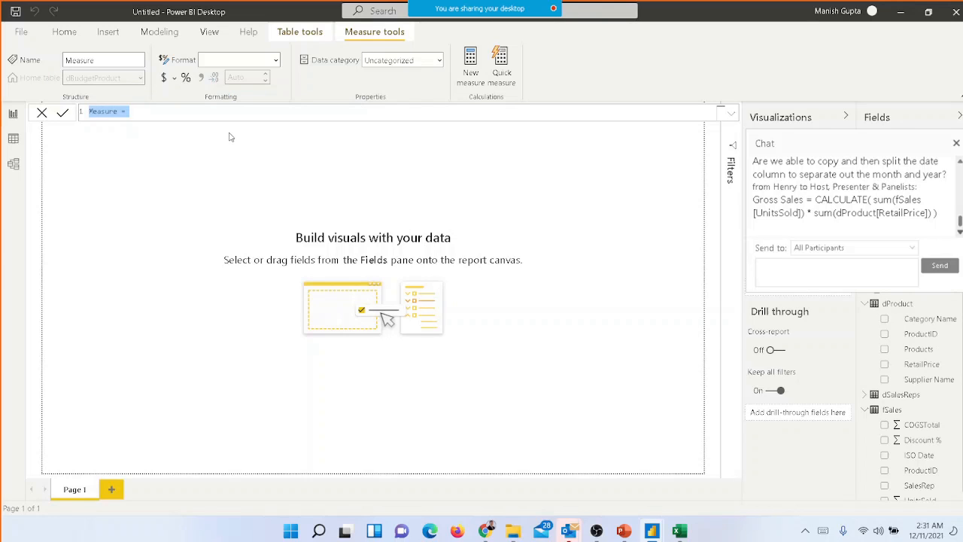
# Name the new measure Gross Sale and start its formula as a SUMX over the fSales table
pyautogui.write('Gross Sale = sum')
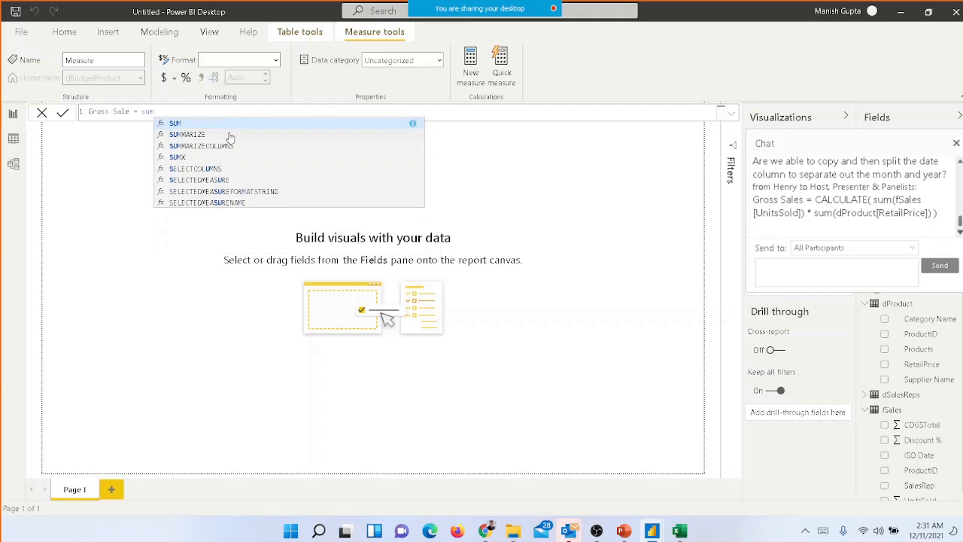
pyautogui.write('x')
pyautogui.press('Tab')
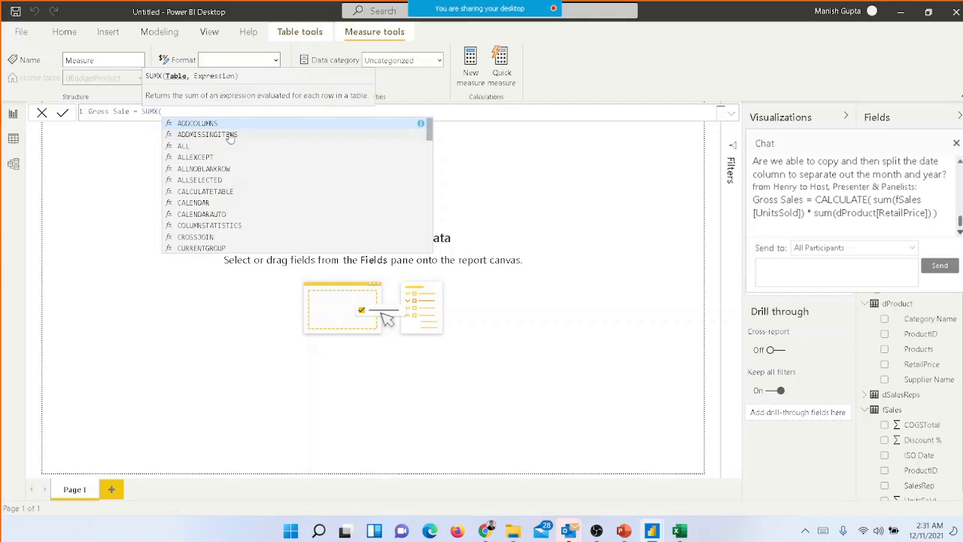
pyautogui.write('fsale')
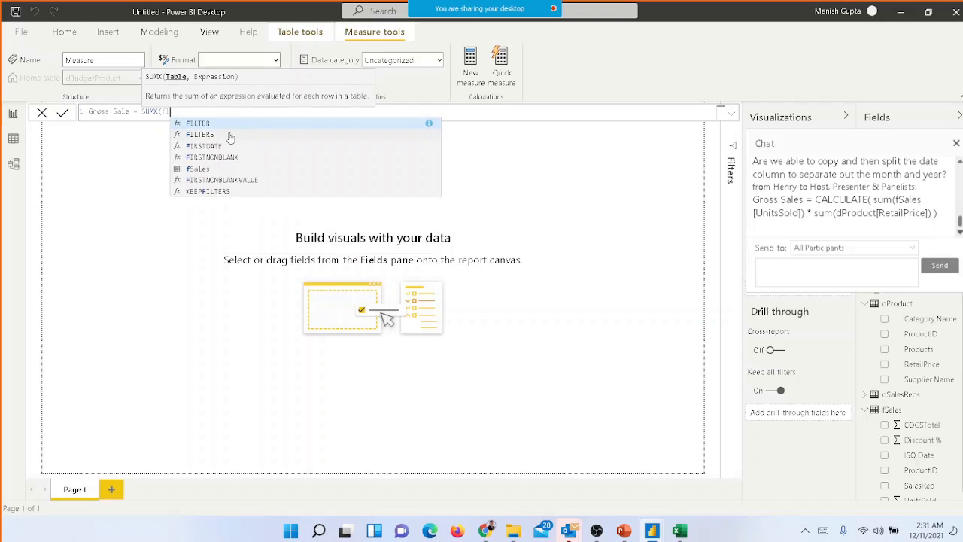
pyautogui.write('s')
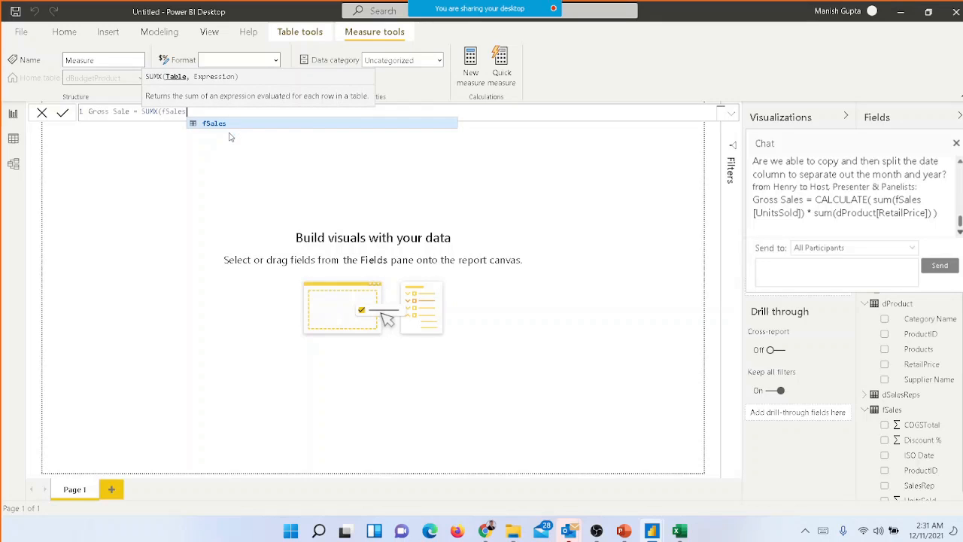
pyautogui.write(',')
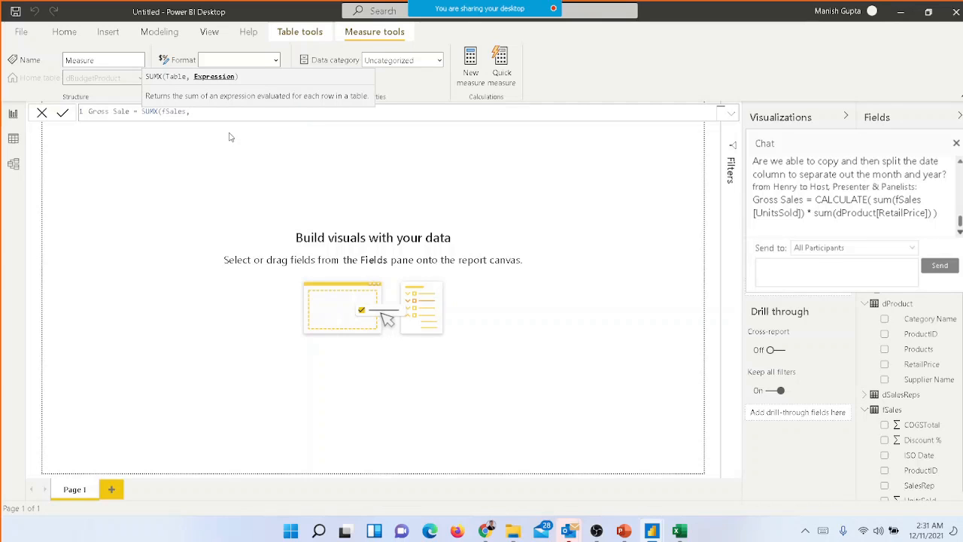
# Begin the SUMX expression with fSales[UnitsSold] followed by the multiplication operator
pyautogui.write('fsale')
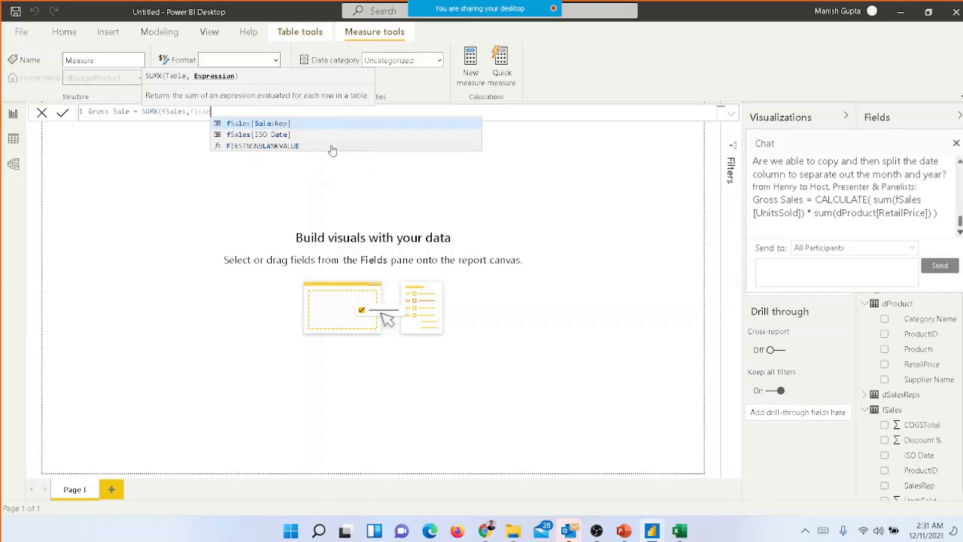
pyautogui.press('BackSpace')
pyautogui.press('BackSpace')
pyautogui.press('BackSpace')
pyautogui.press('BackSpace')
pyautogui.write('sa')
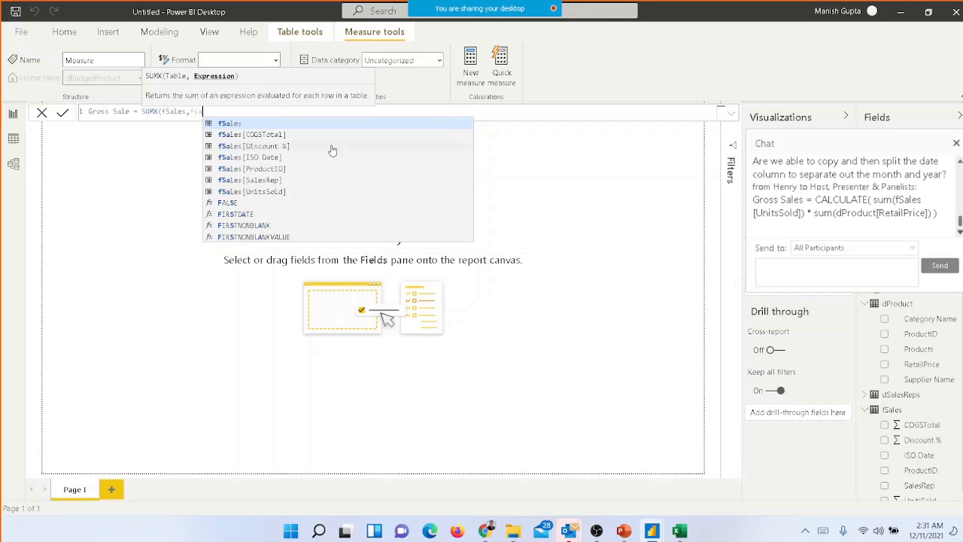
pyautogui.write('les')
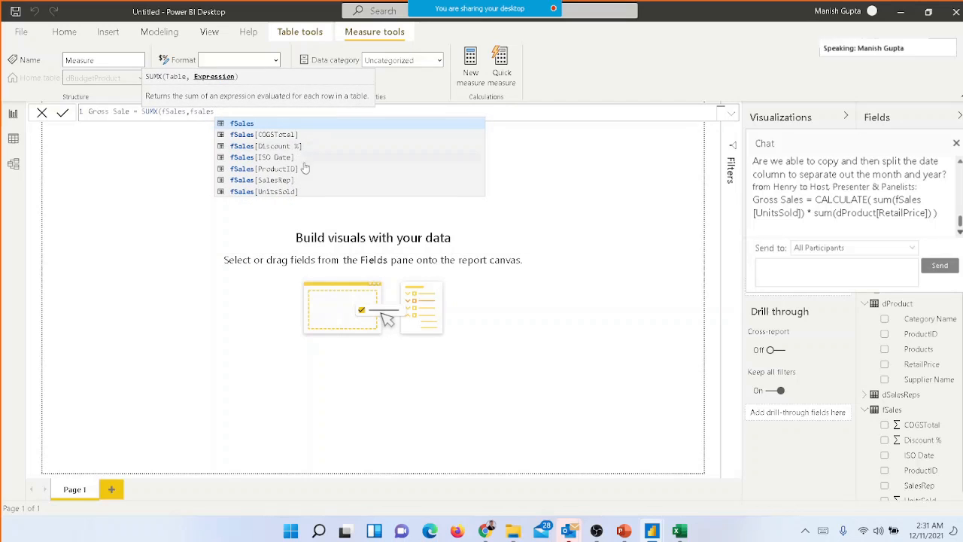
pyautogui.click(298, 194)
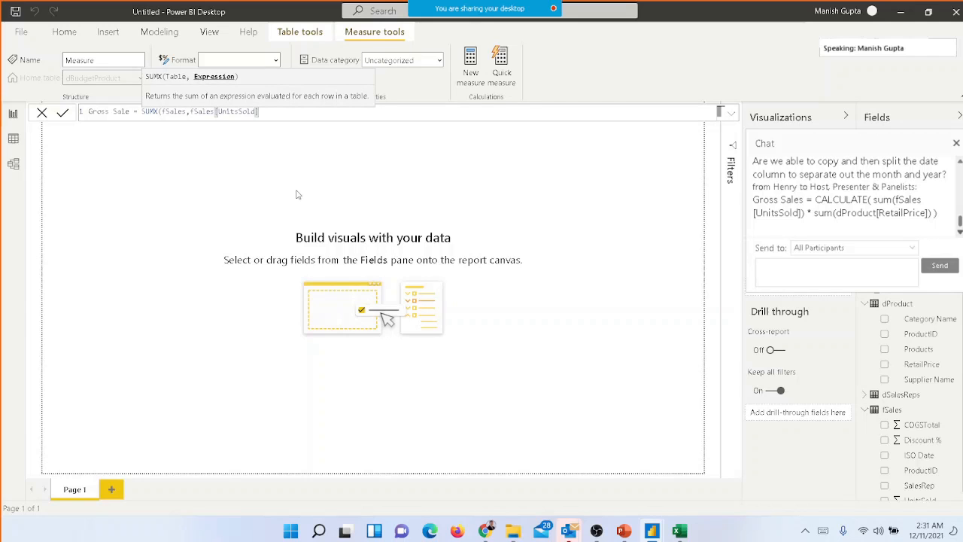
pyautogui.write('*')
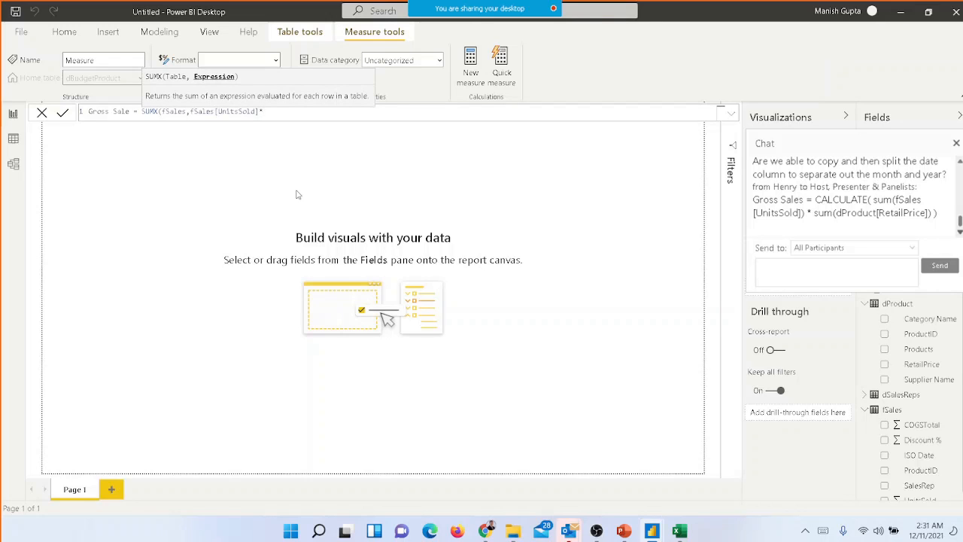
pyautogui.write('dr')
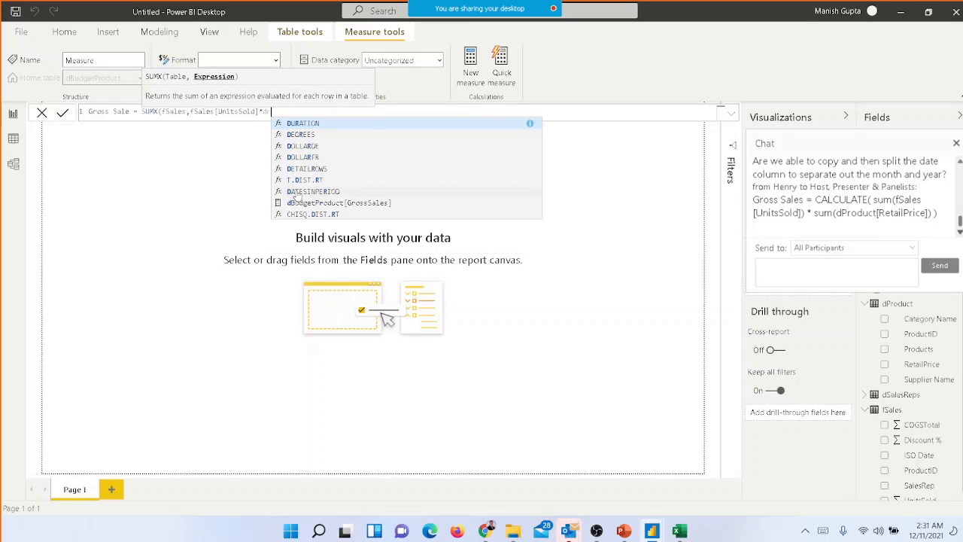
pyautogui.press('BackSpace')
pyautogui.press('BackSpace')
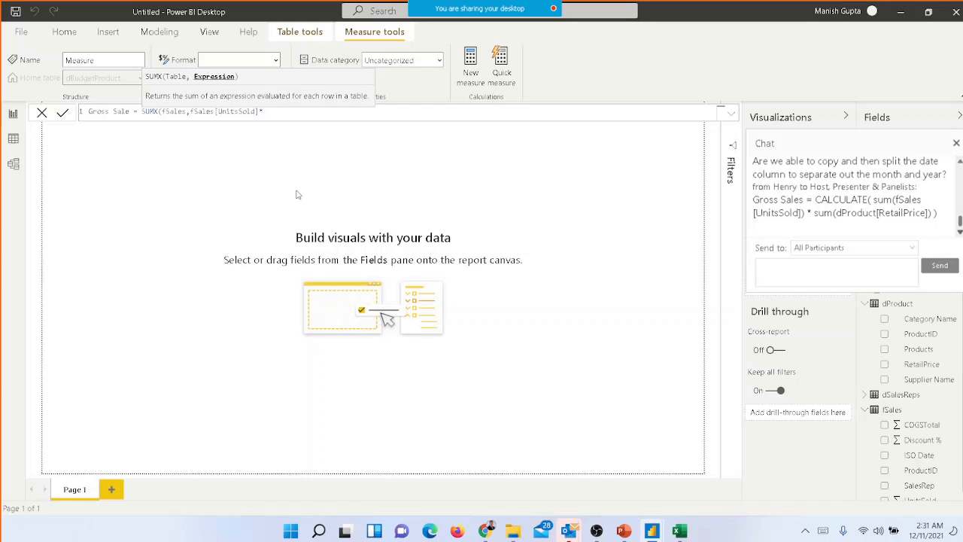
# Complete the multiplication with RELATED(dProduct[RetailPrice]), close the SUMX formula and commit the measure
pyautogui.moveTo(450, 5)
pyautogui.write('related')
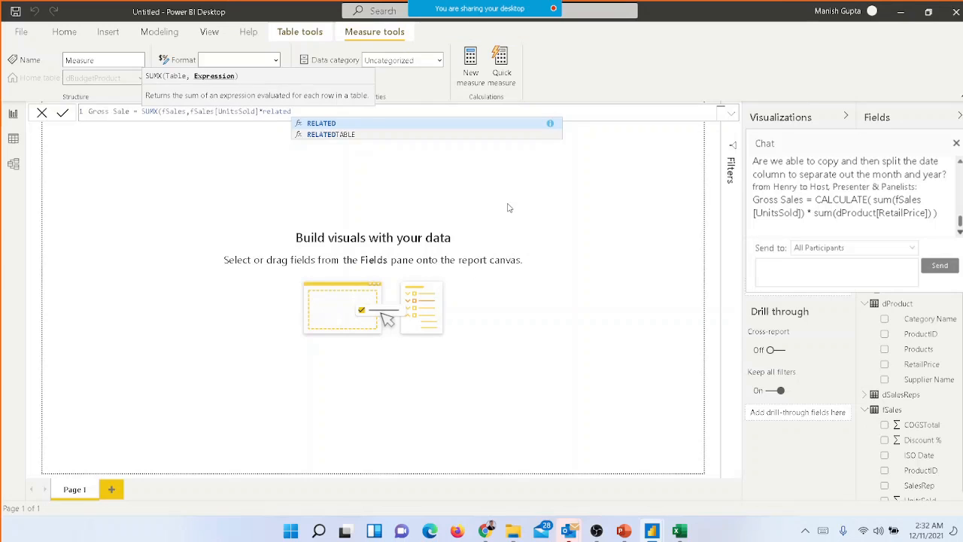
pyautogui.press('Tab')
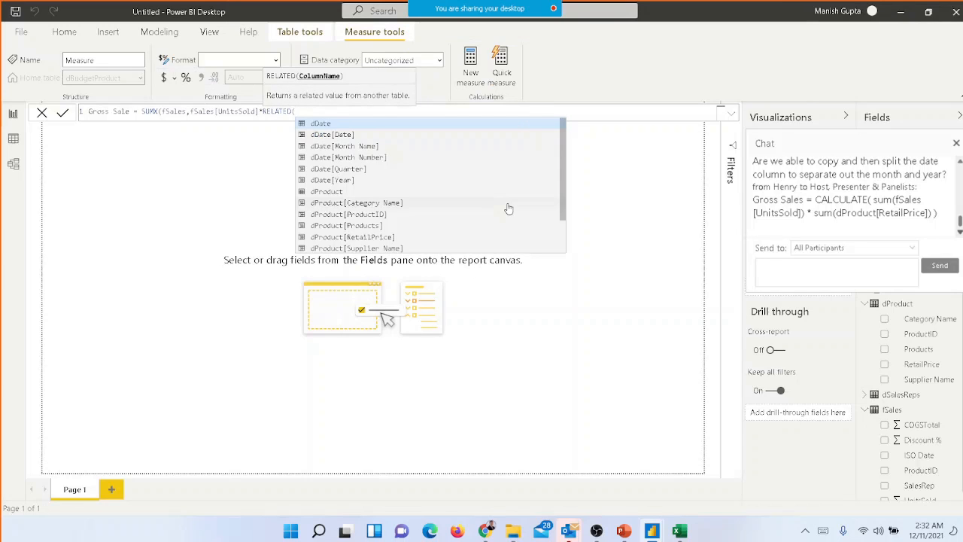
pyautogui.write('dpro')
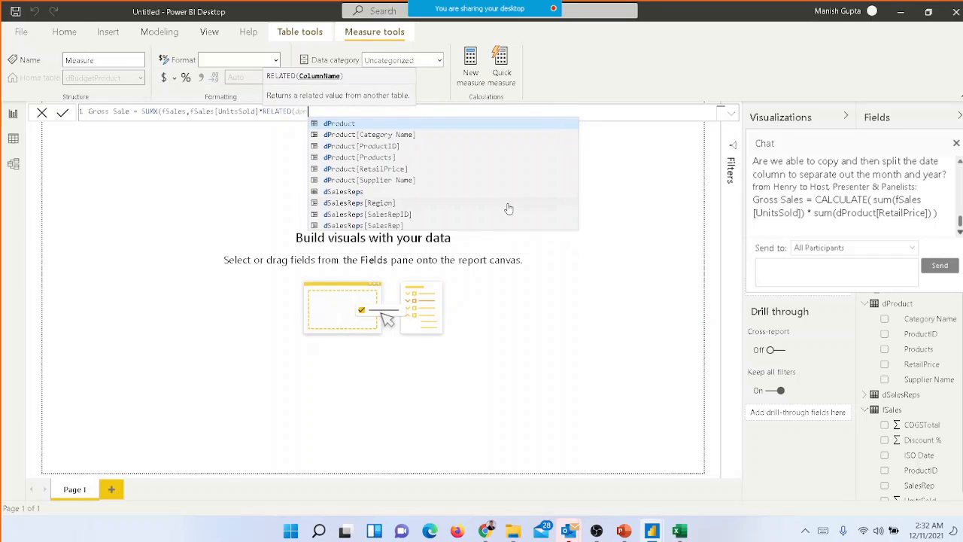
pyautogui.press('Down')
pyautogui.press('Down')
pyautogui.press('Down')
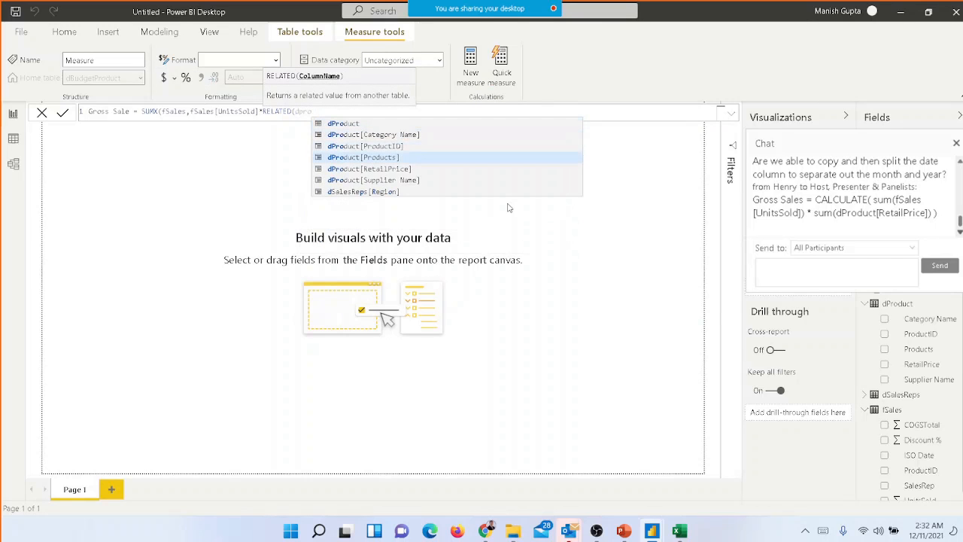
pyautogui.press('Down')
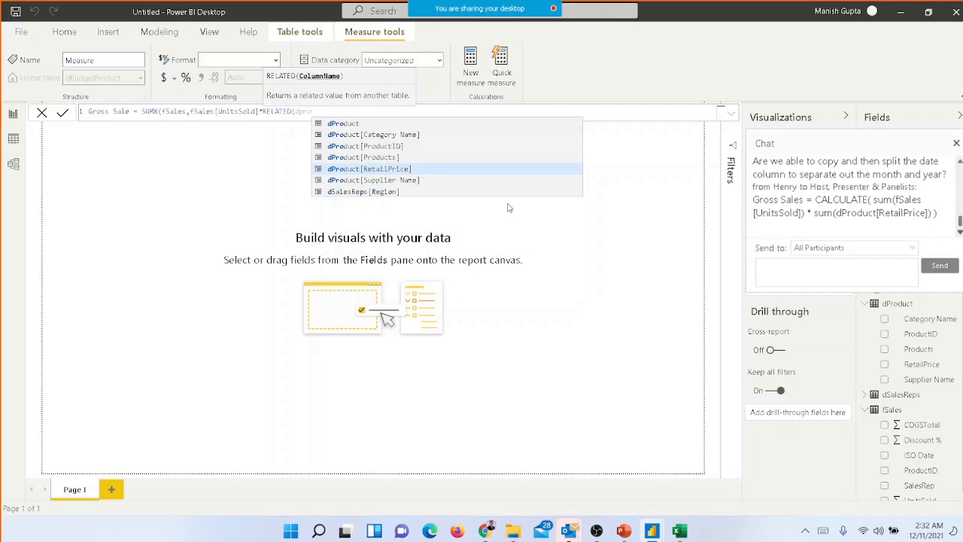
pyautogui.press('Tab')
pyautogui.write(')')
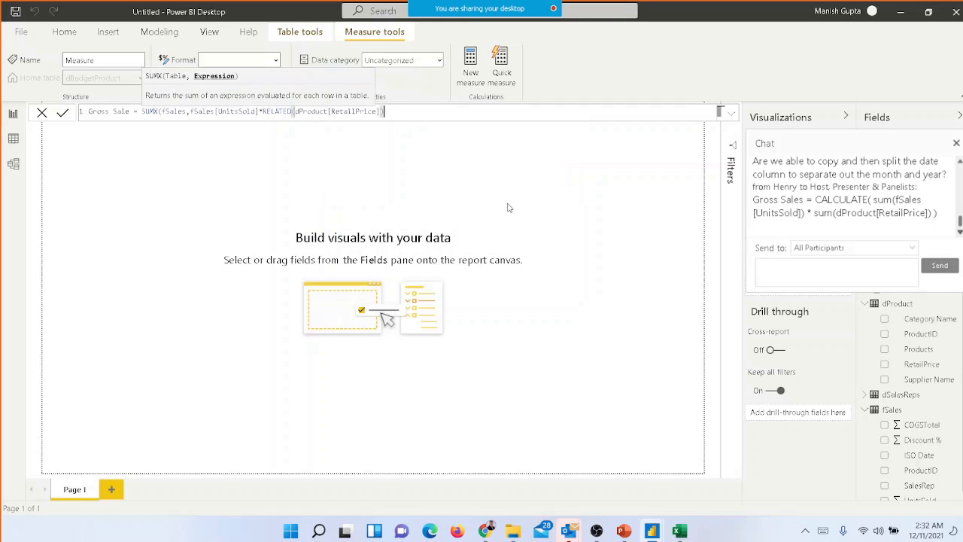
pyautogui.write(')')
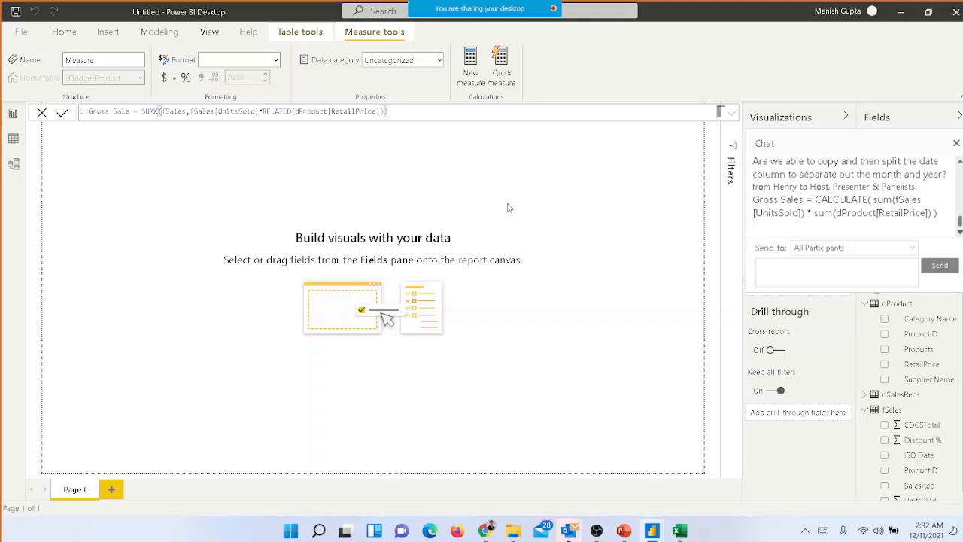
pyautogui.press('Return')
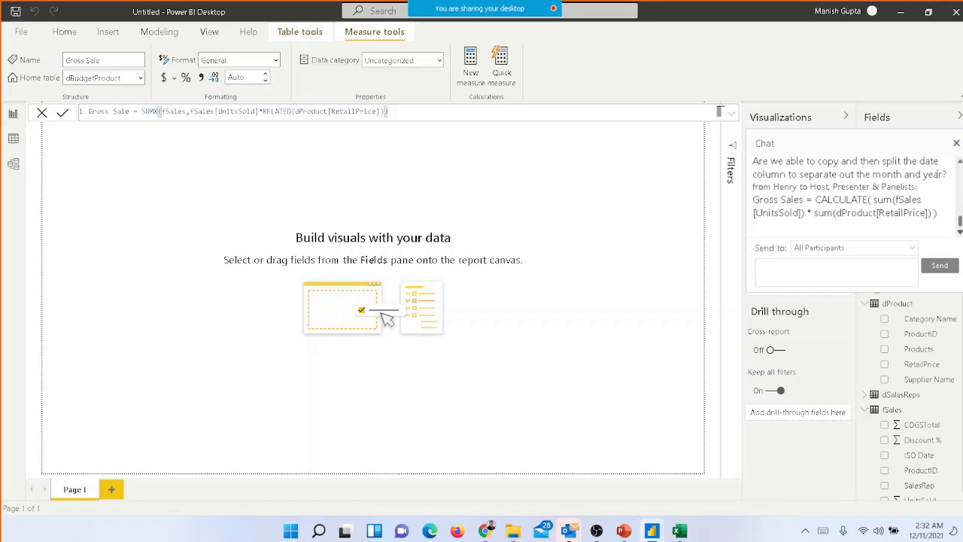
# Close the meeting chat and insert a matrix visual with the Products field of dProduct as its rows
pyautogui.click(957, 143)
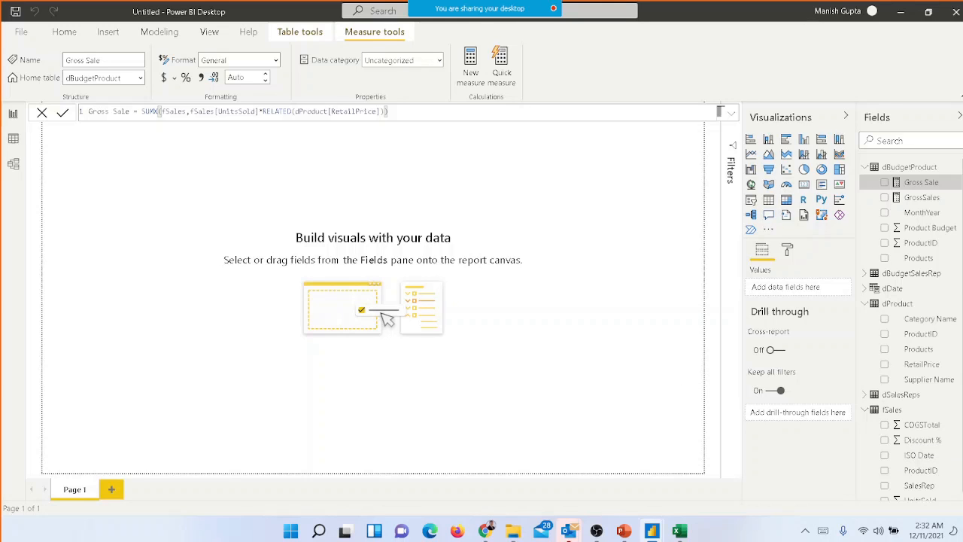
pyautogui.click(786, 200)
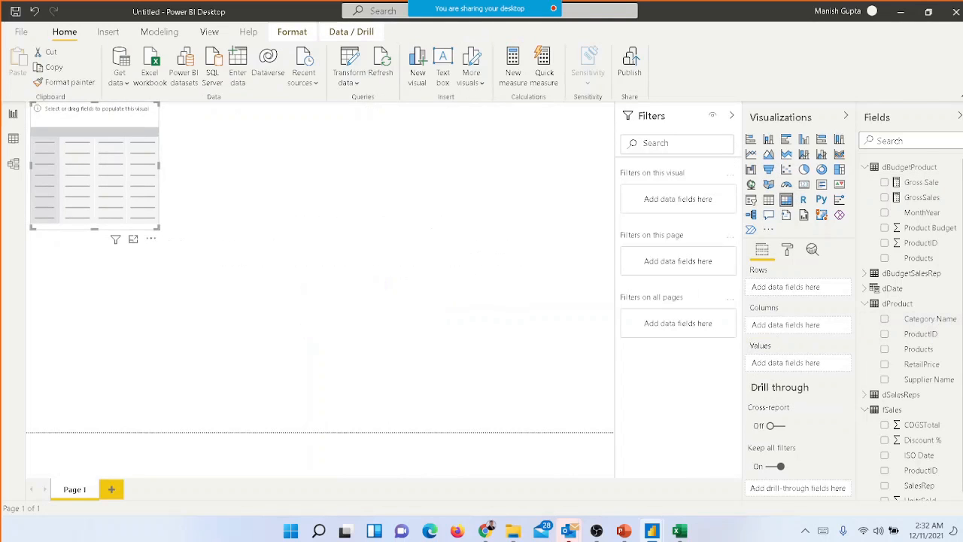
pyautogui.scroll(-1, 909, 330)
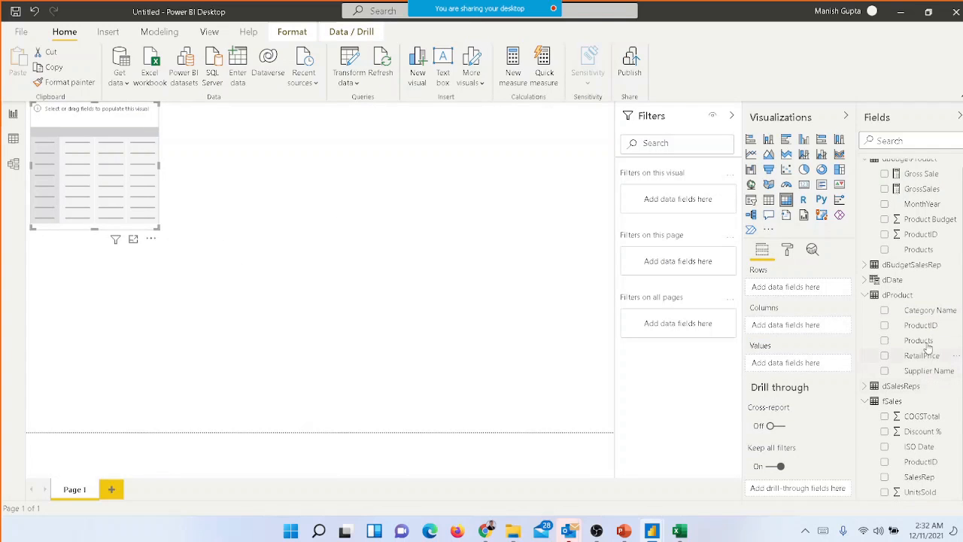
pyautogui.click(886, 341)
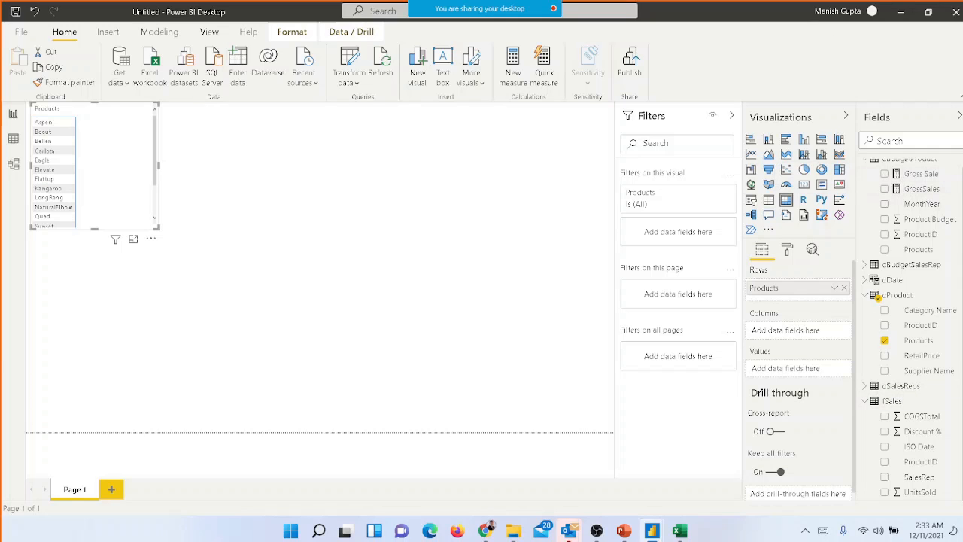
# Add the Gross Sale and GrossSales measures as matrix values and widen the visual to fit both columns
pyautogui.scroll(1, 884, 192)
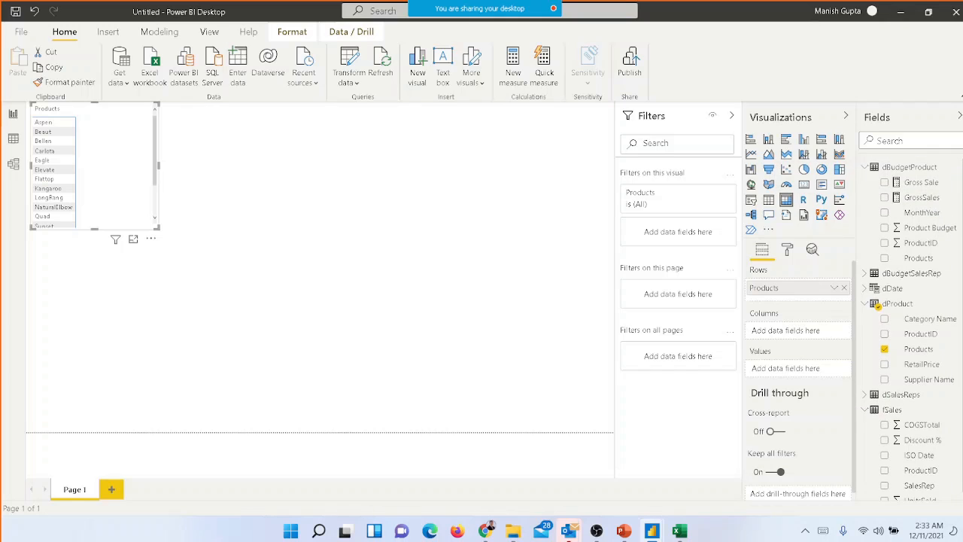
pyautogui.click(885, 183)
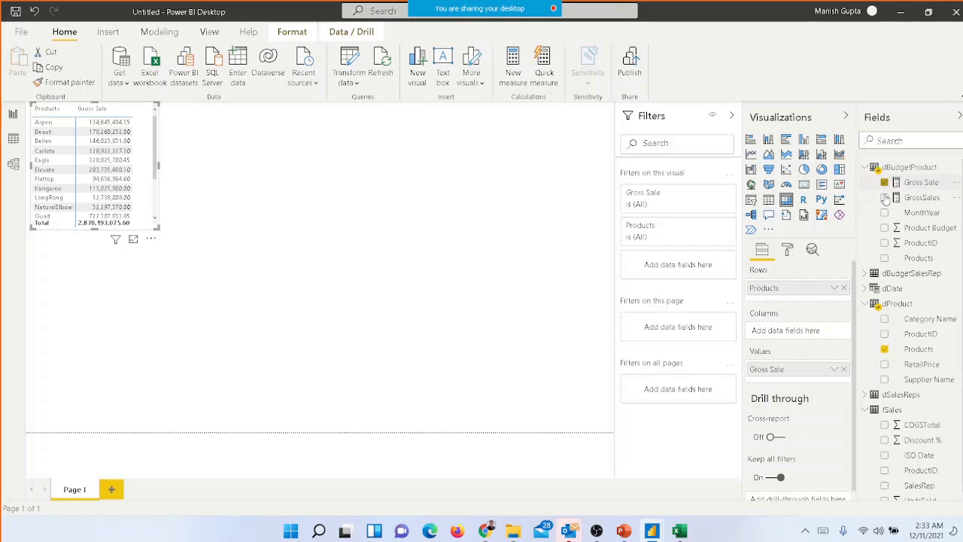
pyautogui.click(886, 198)
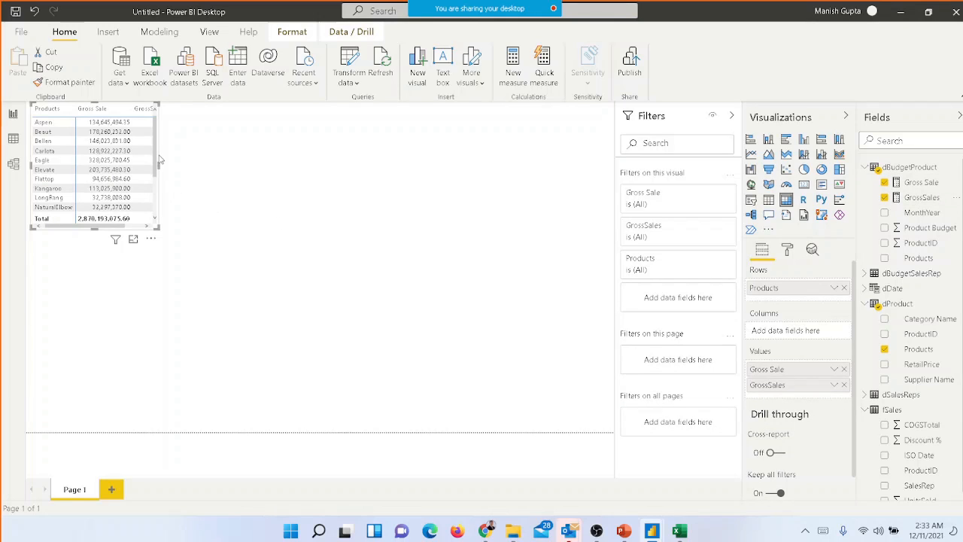
pyautogui.moveTo(158, 165); pyautogui.dragTo(236, 178)
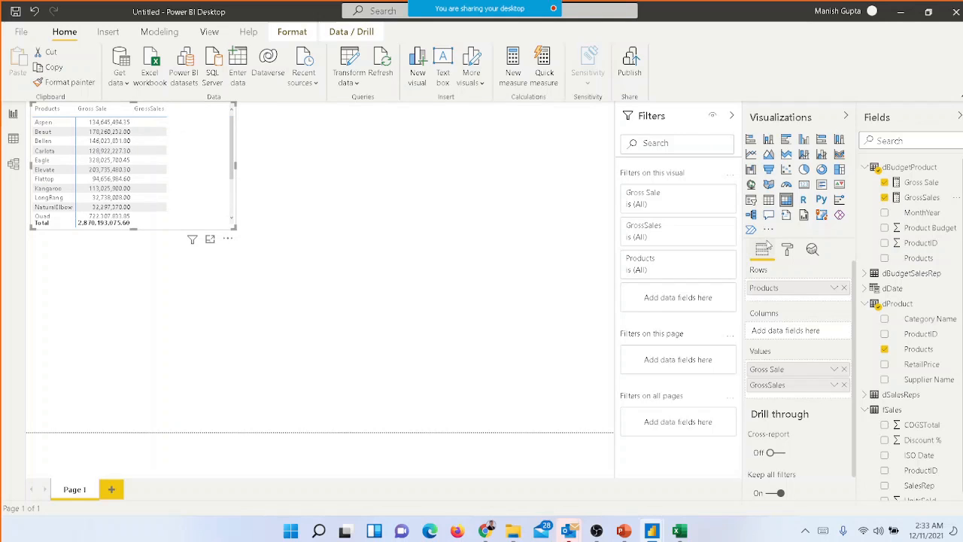
# Delete the GrossSales measure from the model and repair the matrix by removing its broken field
pyautogui.rightClick(923, 202)
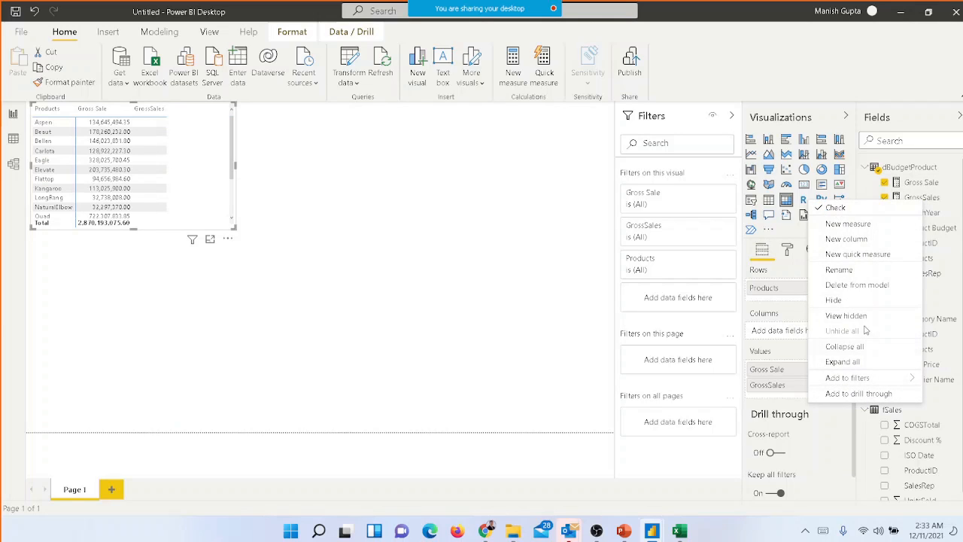
pyautogui.click(860, 289)
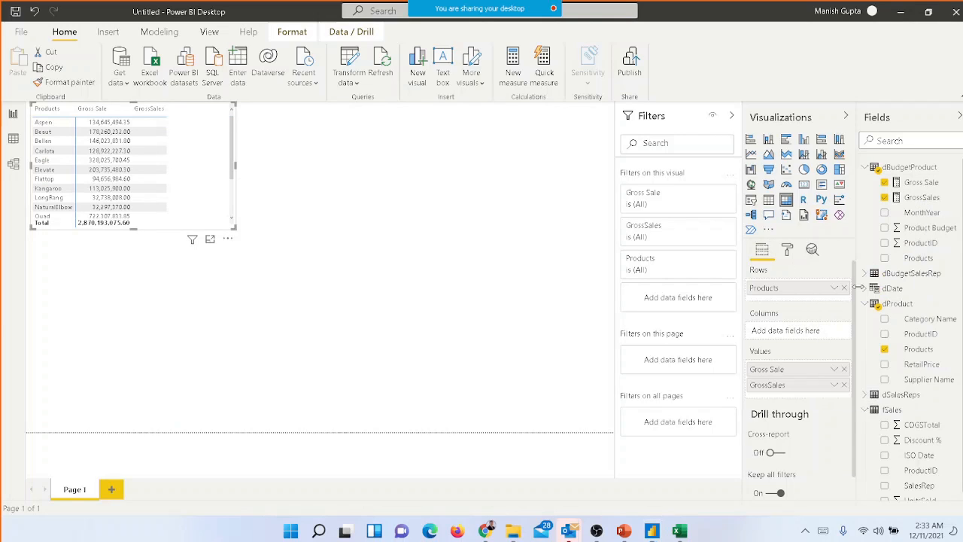
pyautogui.click(501, 295)
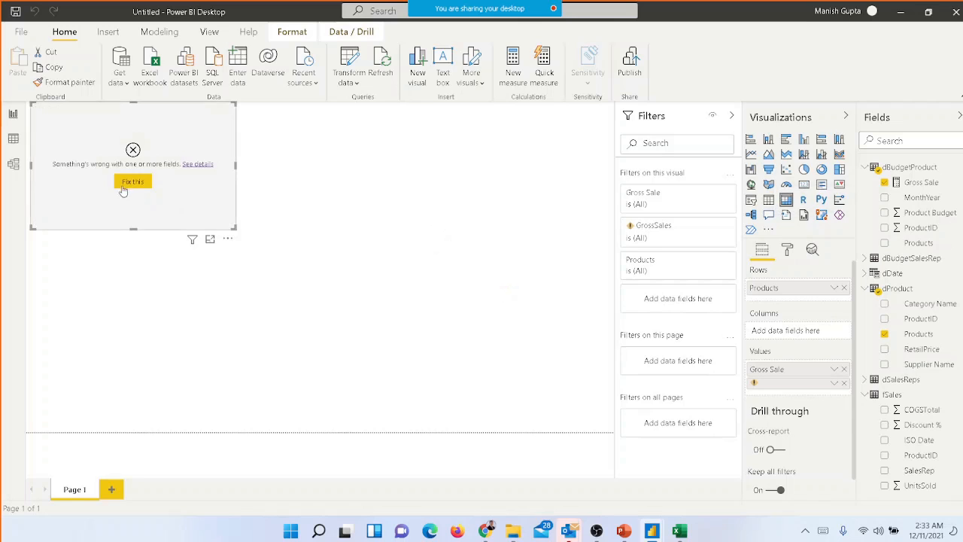
pyautogui.click(128, 184)
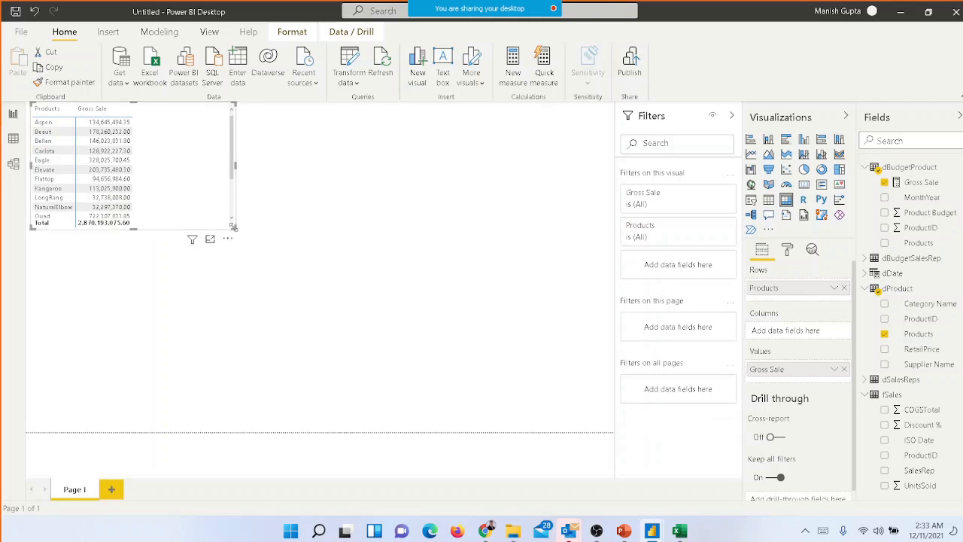
# Enlarge the matrix until all product rows and the total fit, and collapse the Filters pane
pyautogui.moveTo(233, 227); pyautogui.dragTo(268, 334)
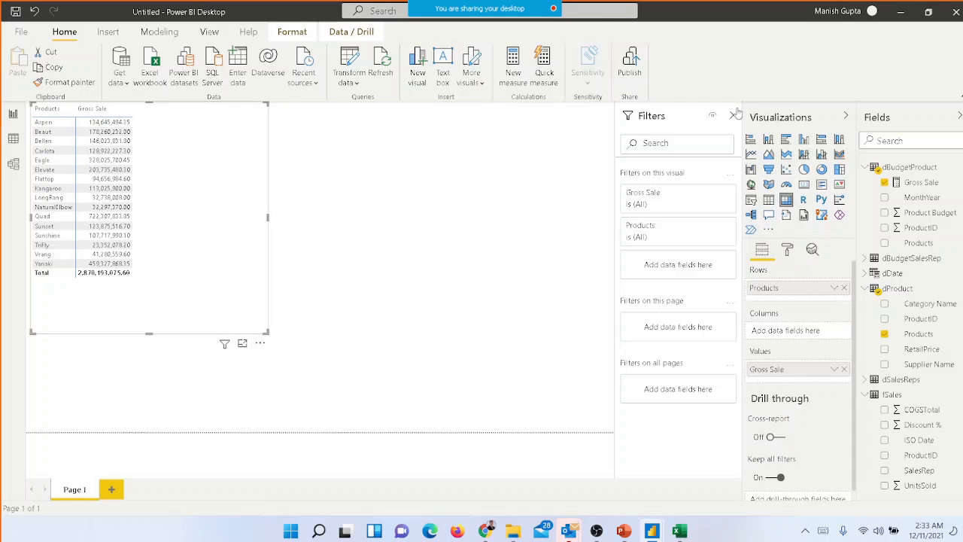
pyautogui.moveTo(617, 120); pyautogui.dragTo(586, 120)
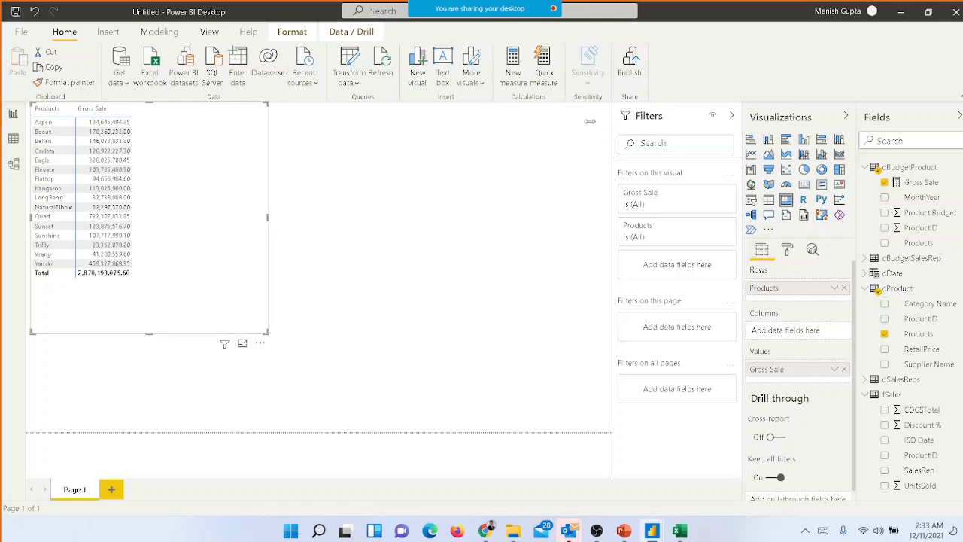
pyautogui.click(732, 116)
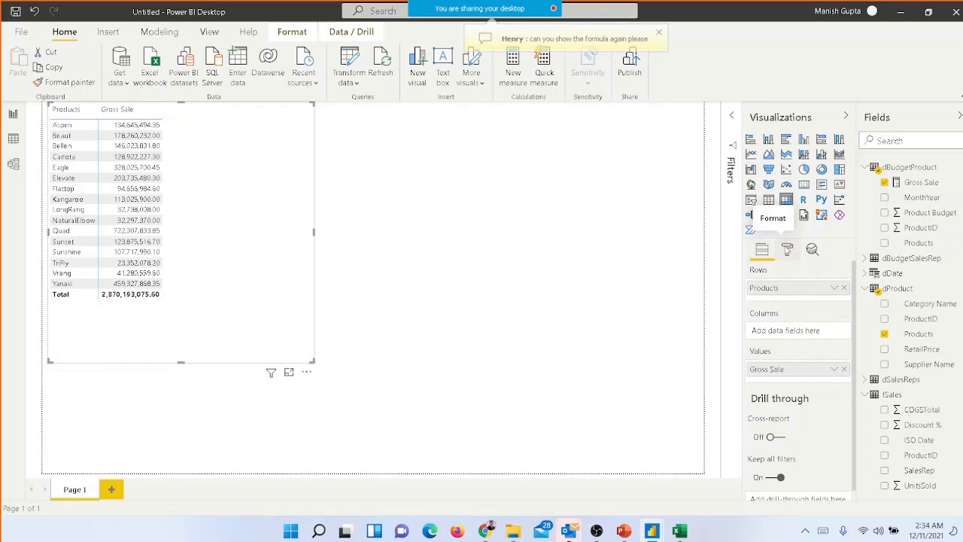
# Examine the full DAX formula of the Gross Sale measure in the expanded formula editor, and collapse it again
pyautogui.click(787, 250)
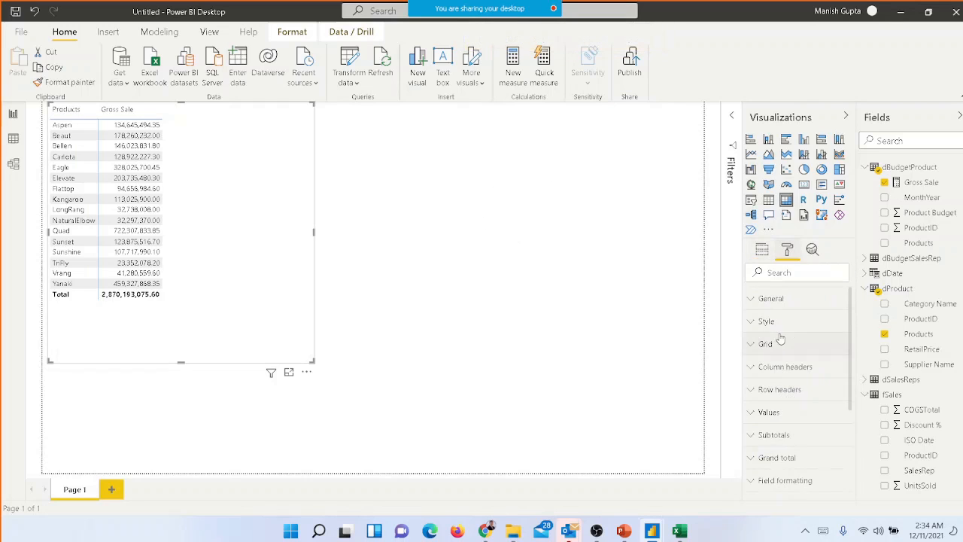
pyautogui.click(920, 187)
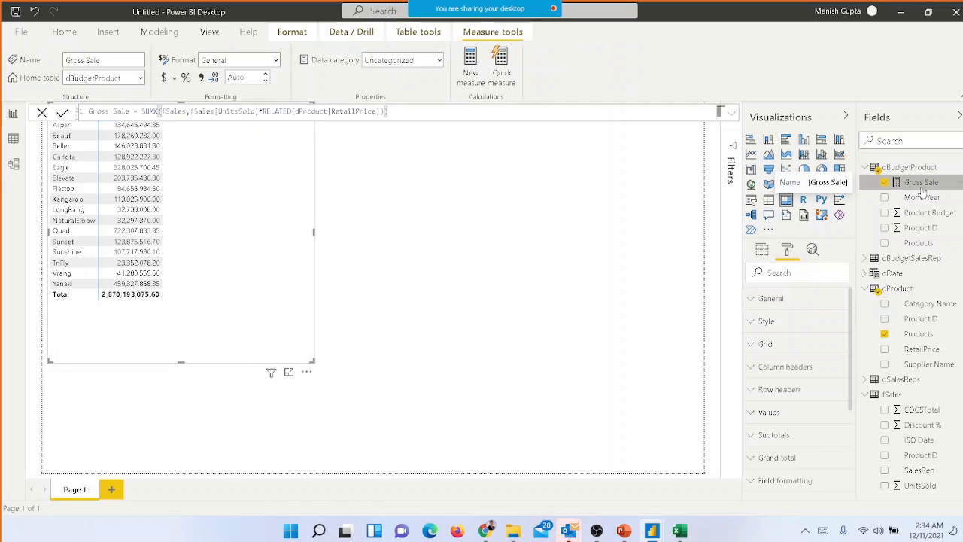
pyautogui.click(731, 114)
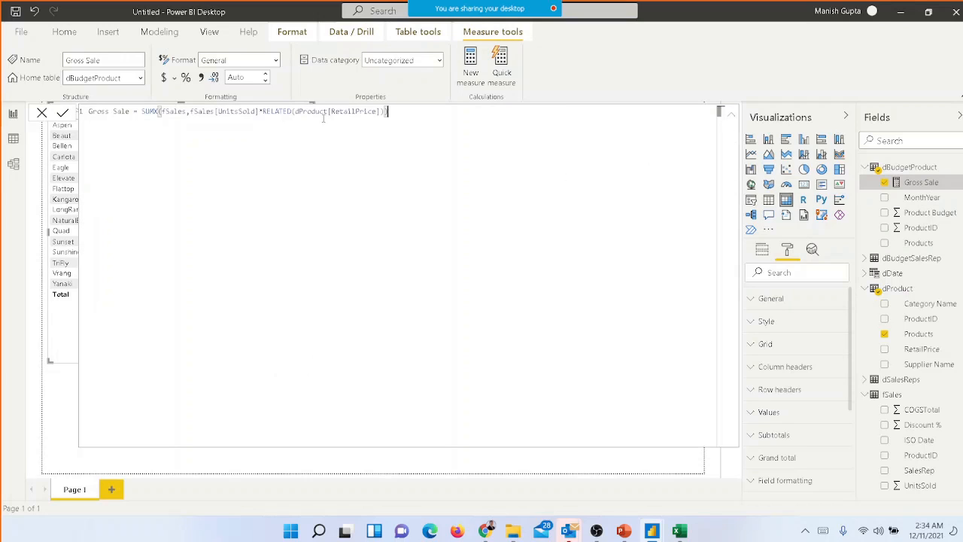
pyautogui.press('Left')
pyautogui.press('Left')
pyautogui.press('Left')
pyautogui.press('Left')
pyautogui.press('Left')
pyautogui.press('Left')
pyautogui.press('Left')
pyautogui.press('Left')
pyautogui.press('Left')
pyautogui.press('Left')
pyautogui.press('Left')
pyautogui.press('Left')
pyautogui.press('Left')
pyautogui.press('Left')
pyautogui.press('Left')
pyautogui.press('Left')
pyautogui.press('Left')
pyautogui.press('Left')
pyautogui.press('Left')
pyautogui.press('Left')
pyautogui.press('Left')
pyautogui.press('Left')
pyautogui.press('Left')
pyautogui.press('Left')
pyautogui.press('Left')
pyautogui.press('Left')
pyautogui.press('Left')
pyautogui.press('Left')
pyautogui.press('Left')
pyautogui.press('Left')
pyautogui.press('Left')
pyautogui.press('Left')
pyautogui.press('Left')
pyautogui.press('Left')
pyautogui.press('Left')
pyautogui.press('Left')
pyautogui.press('Left')
pyautogui.press('Left')
pyautogui.press('Left')
pyautogui.press('Right')
pyautogui.press('Right')
pyautogui.press('Right')
pyautogui.press('Right')
pyautogui.press('Right')
pyautogui.press('Right')
pyautogui.press('Right')
pyautogui.press('Right')
pyautogui.press('Right')
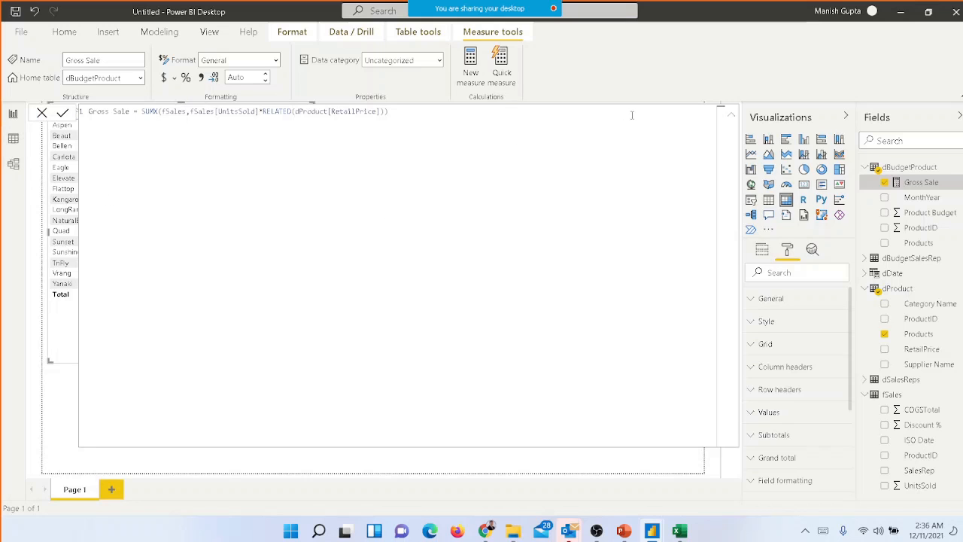
pyautogui.click(728, 117)
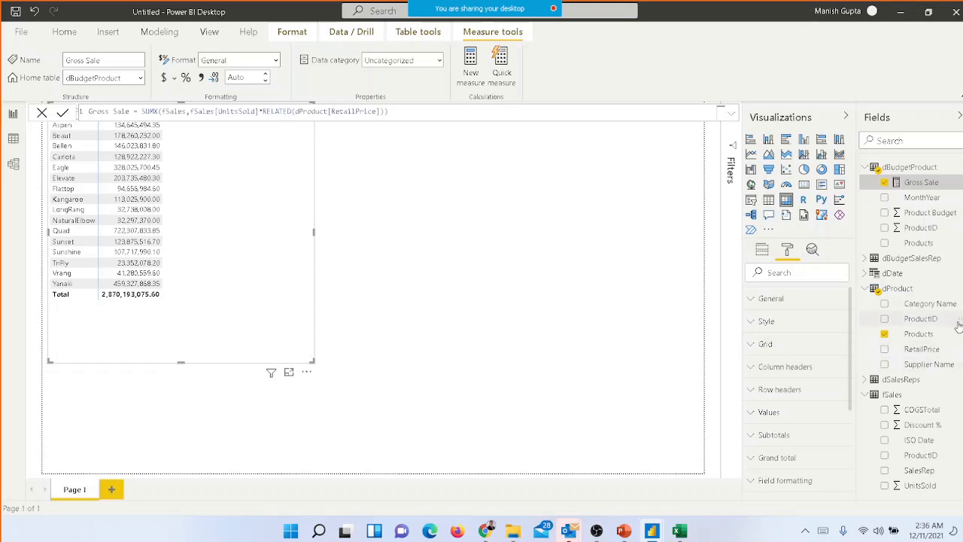
# Add Month Name from dDate as the matrix columns and widen the matrix to the full page width
pyautogui.click(762, 250)
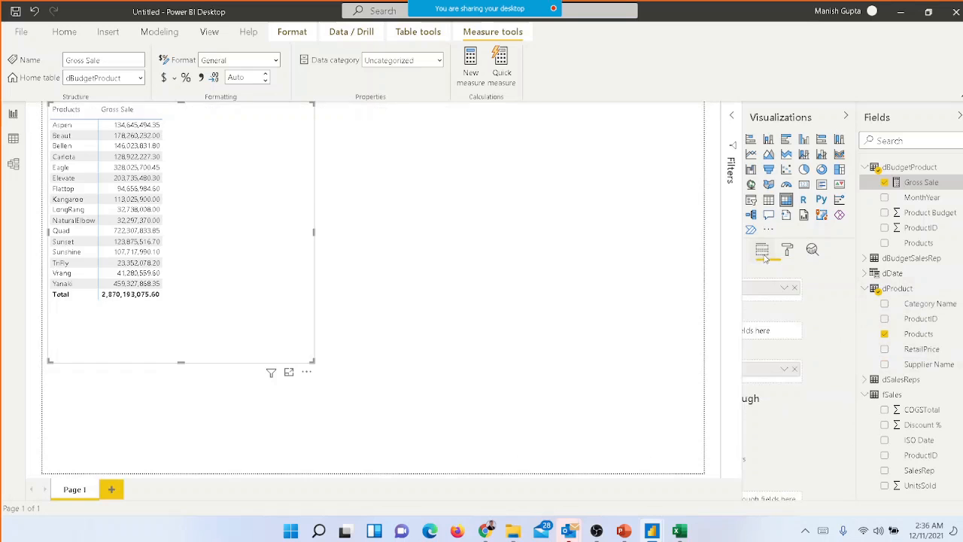
pyautogui.click(865, 274)
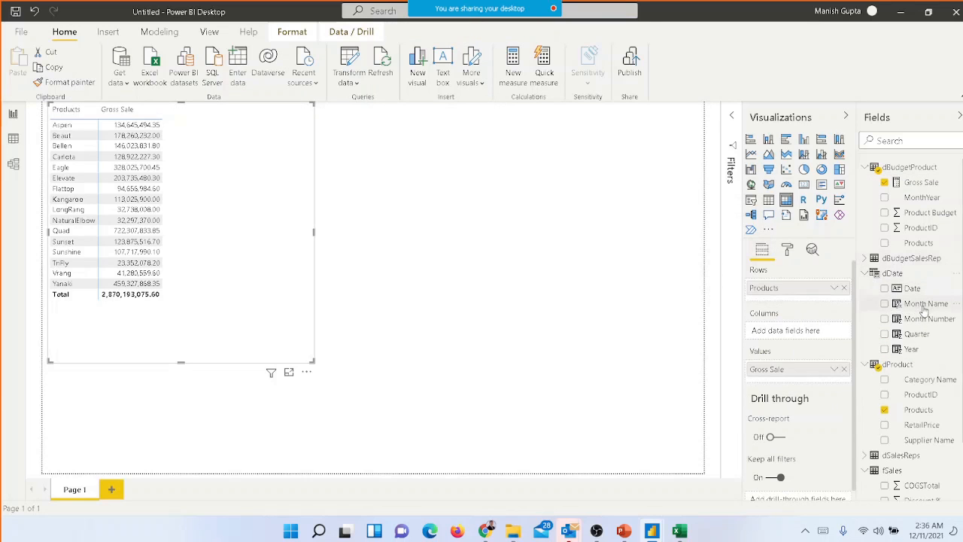
pyautogui.moveTo(926, 304); pyautogui.dragTo(800, 335)
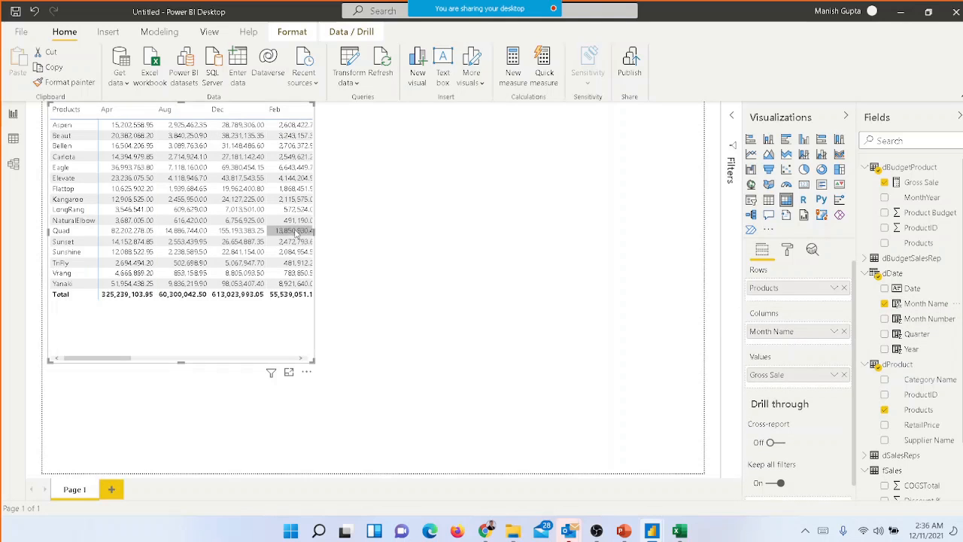
pyautogui.moveTo(315, 231); pyautogui.dragTo(705, 265)
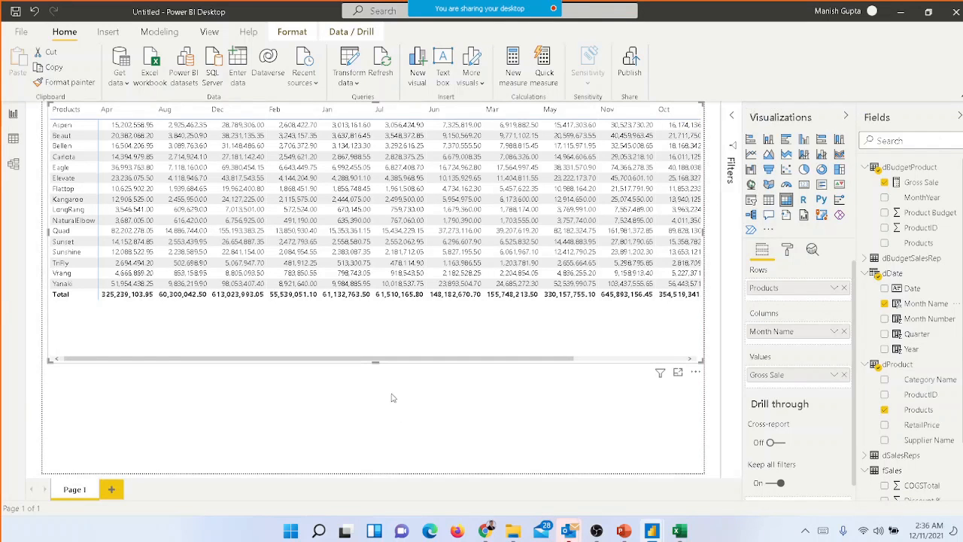
pyautogui.moveTo(445, 360); pyautogui.dragTo(543, 369)
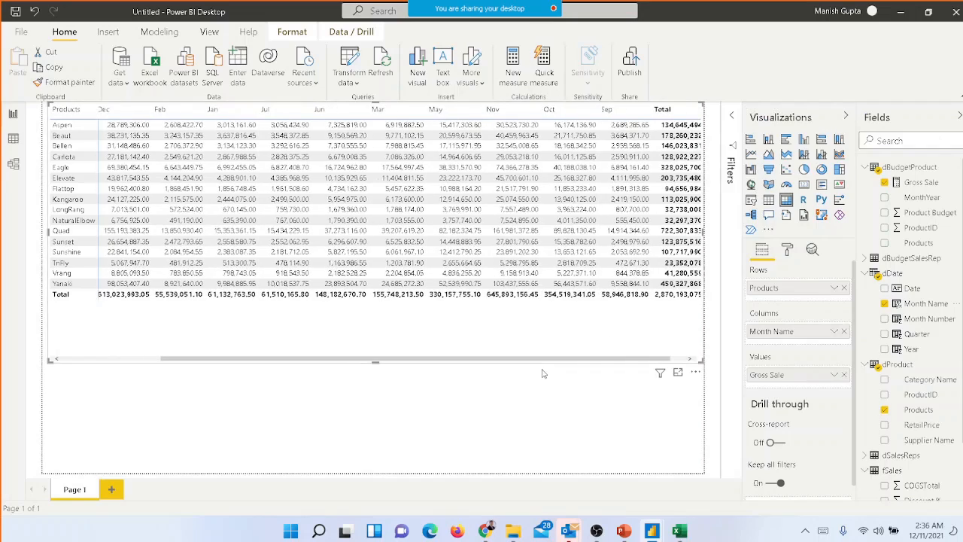
# Add the Year field of dDate to the matrix and place it above Month Name in the columns
pyautogui.click(895, 305)
pyautogui.click(886, 350)
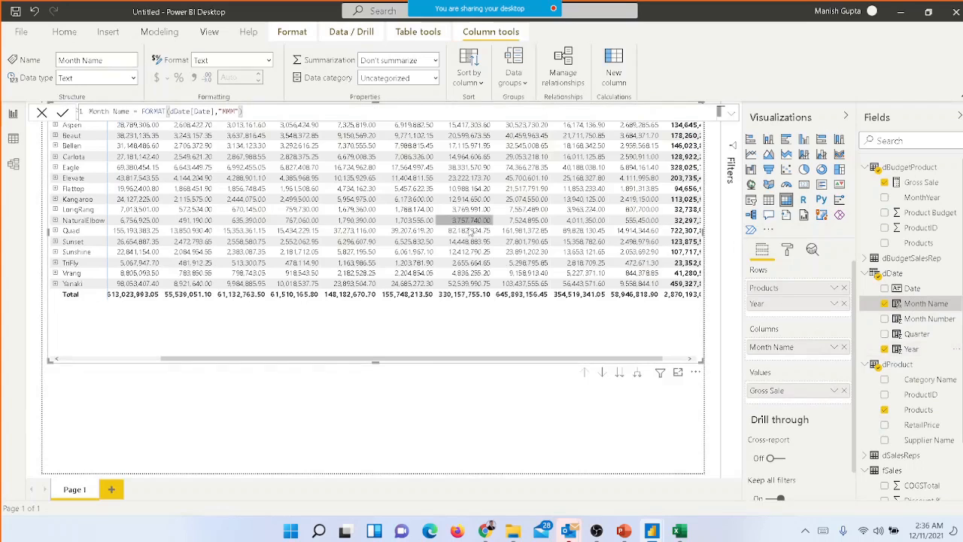
pyautogui.moveTo(758, 305); pyautogui.dragTo(761, 343)
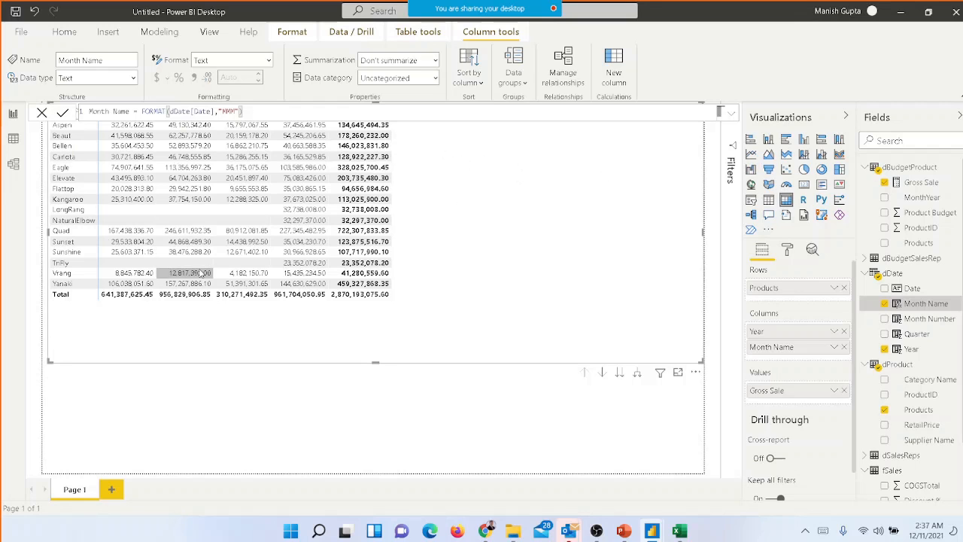
# Insert a line chart below the matrix, and resize both visuals so the matrix fits its year columns and the chart fills the space underneath
pyautogui.click(191, 387)
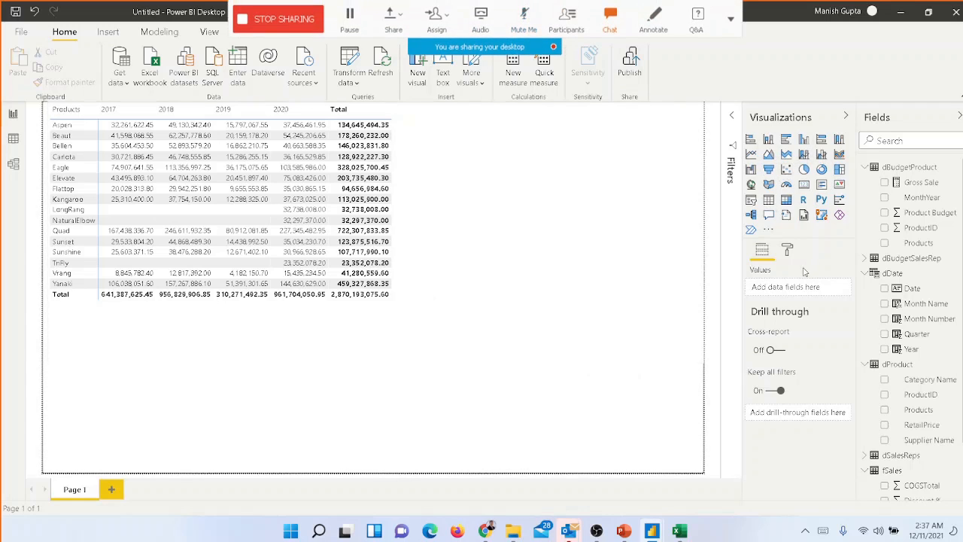
pyautogui.click(751, 153)
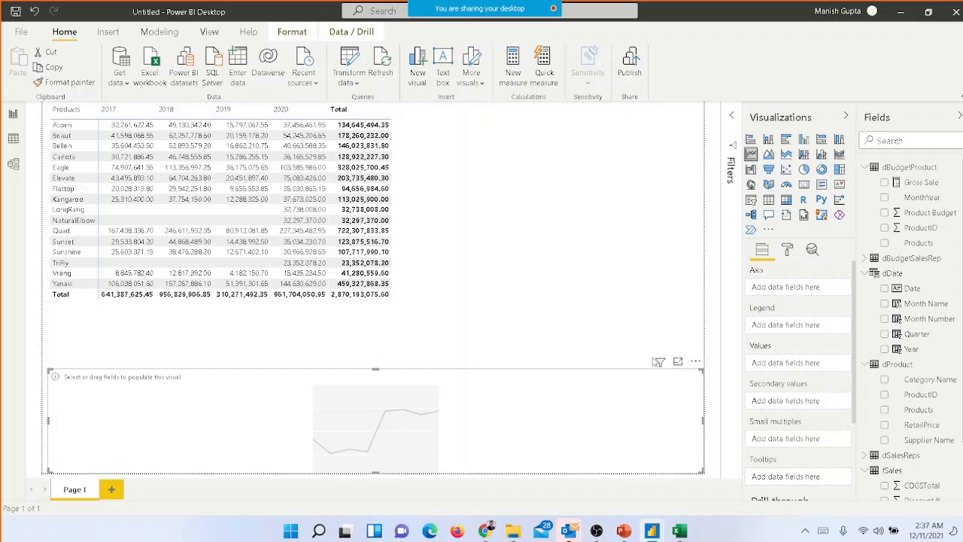
pyautogui.click(516, 205)
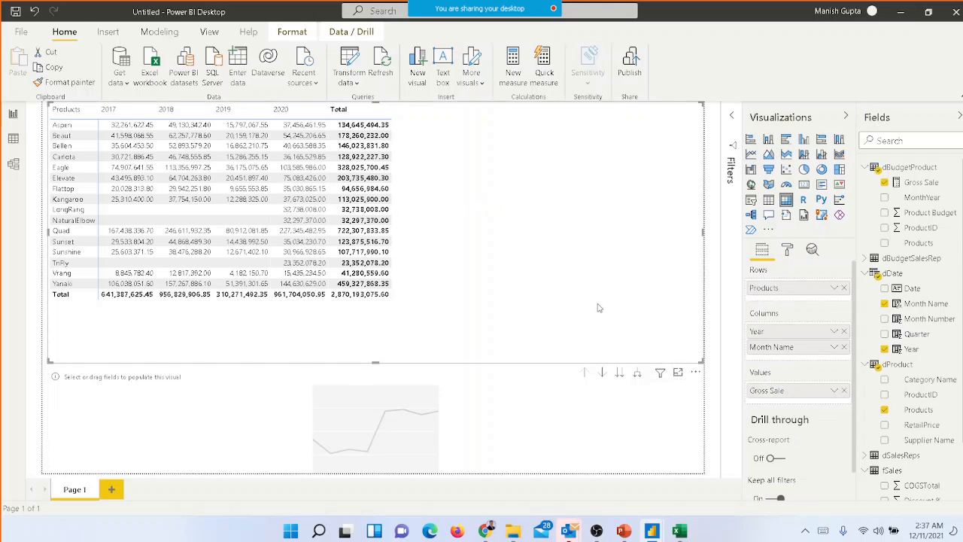
pyautogui.moveTo(609, 325); pyautogui.dragTo(413, 326)
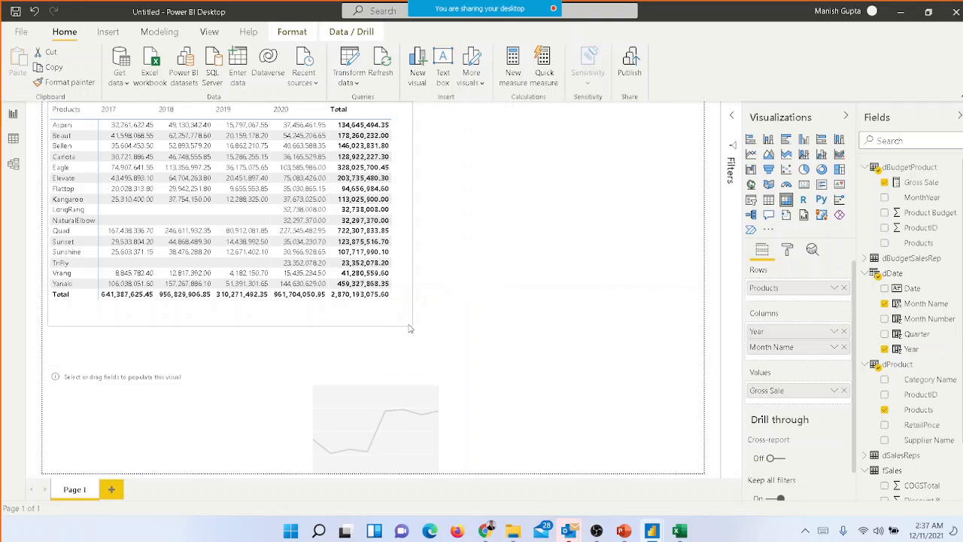
pyautogui.click(333, 212)
pyautogui.click(333, 213)
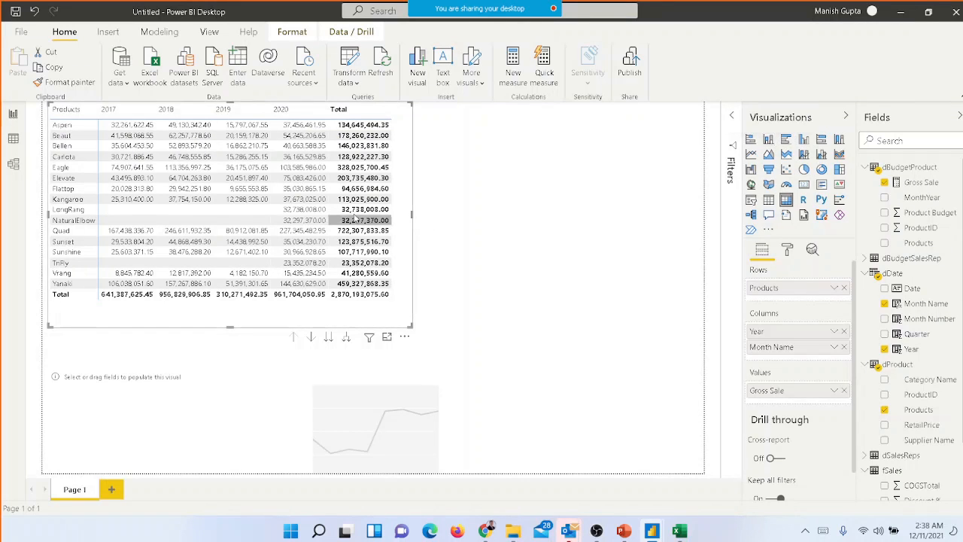
pyautogui.click(566, 198)
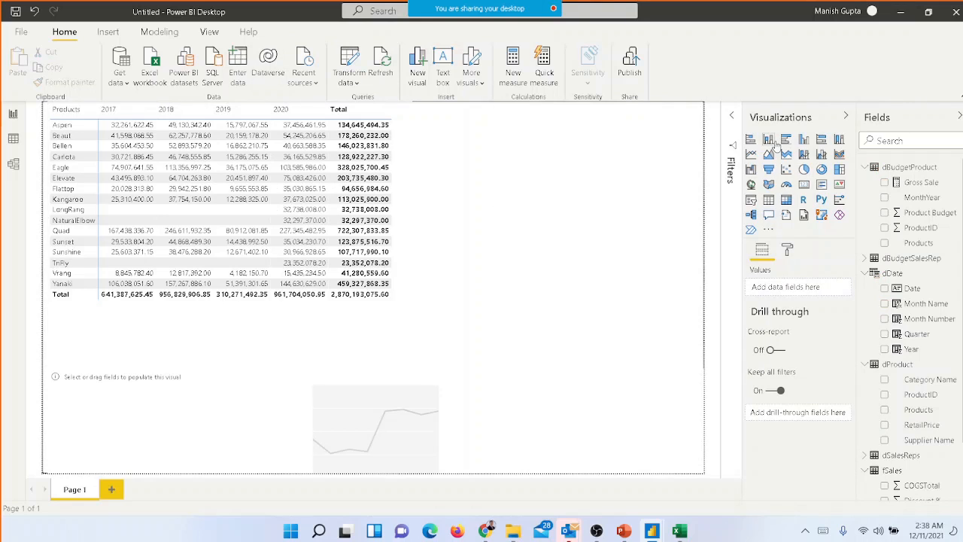
pyautogui.click(341, 405)
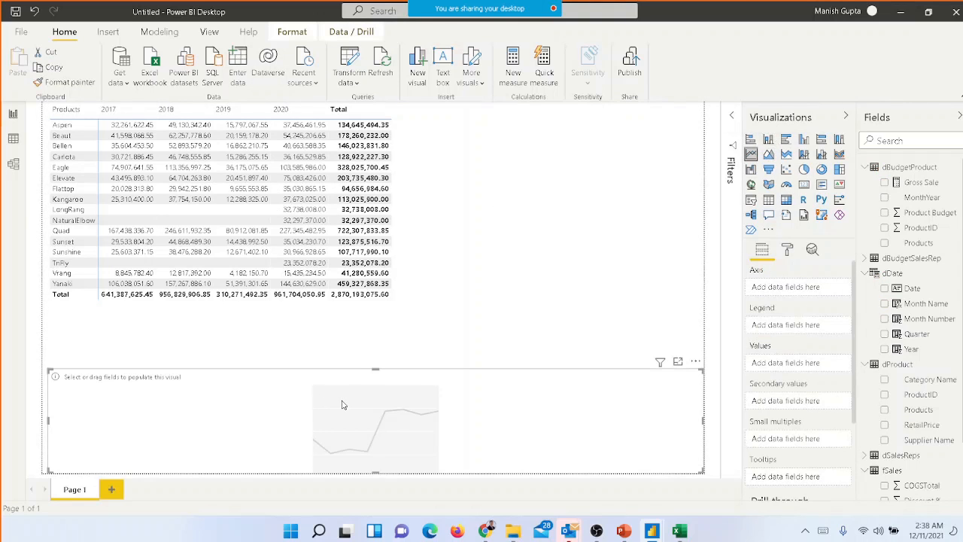
pyautogui.moveTo(48, 368); pyautogui.dragTo(45, 313)
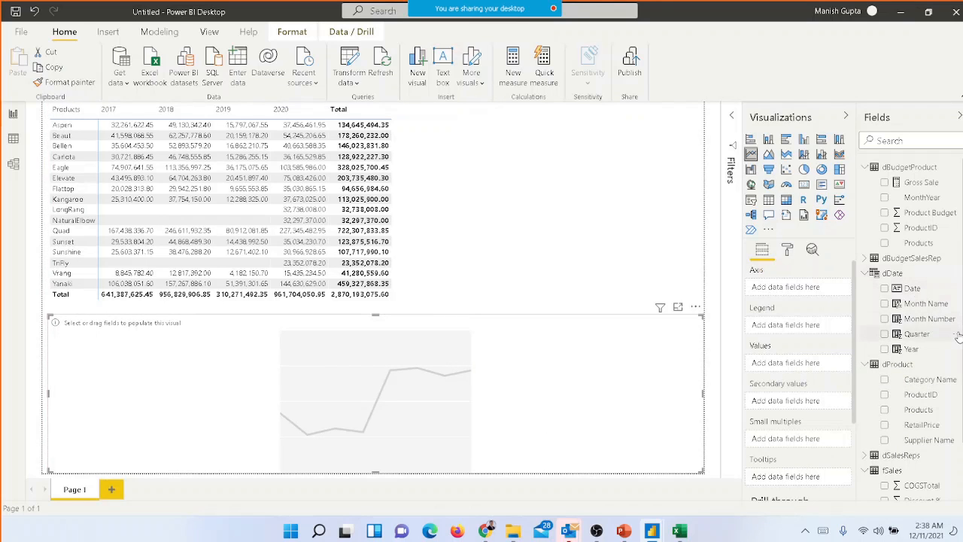
# Plot Gross Sale over Year in the line chart, and convert it to a stacked column chart
pyautogui.moveTo(911, 348); pyautogui.dragTo(806, 289)
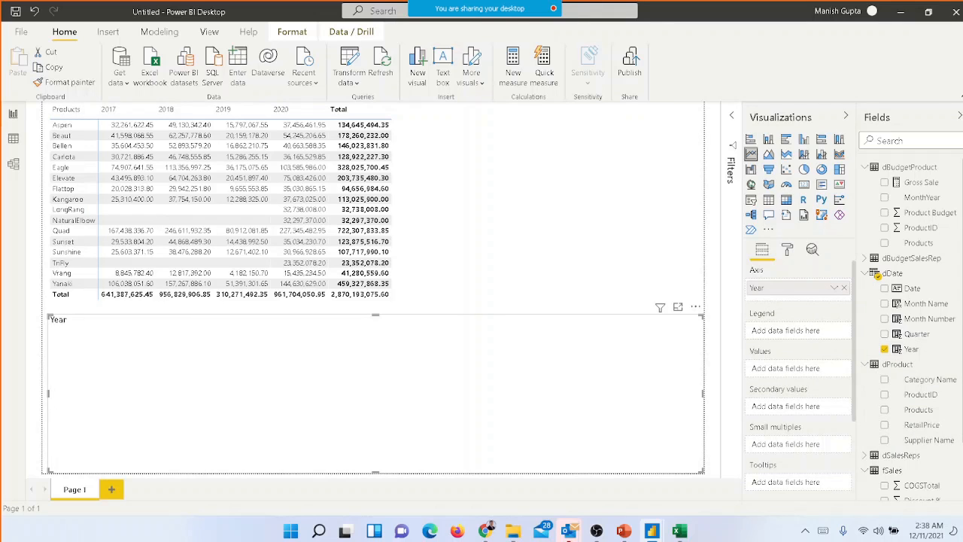
pyautogui.scroll(-2, 911, 331)
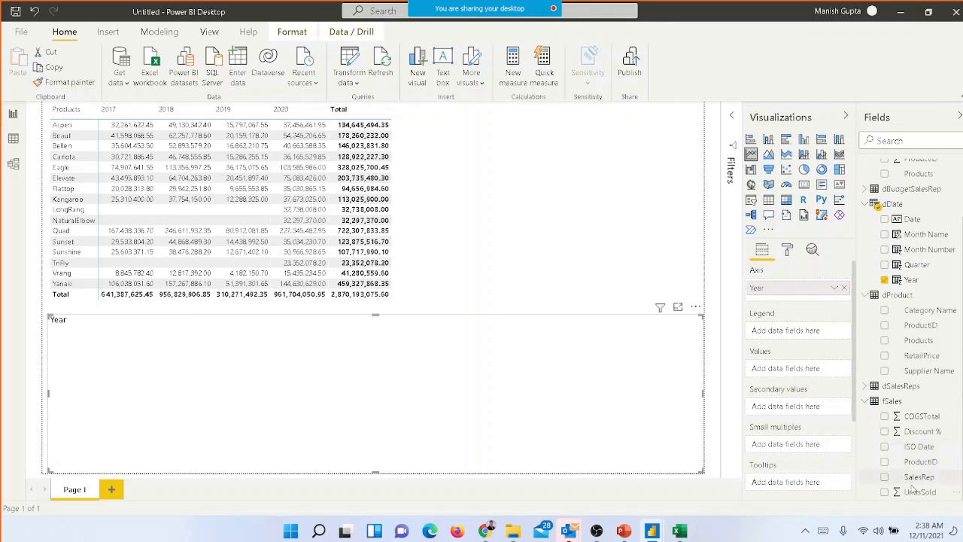
pyautogui.scroll(2, 910, 225)
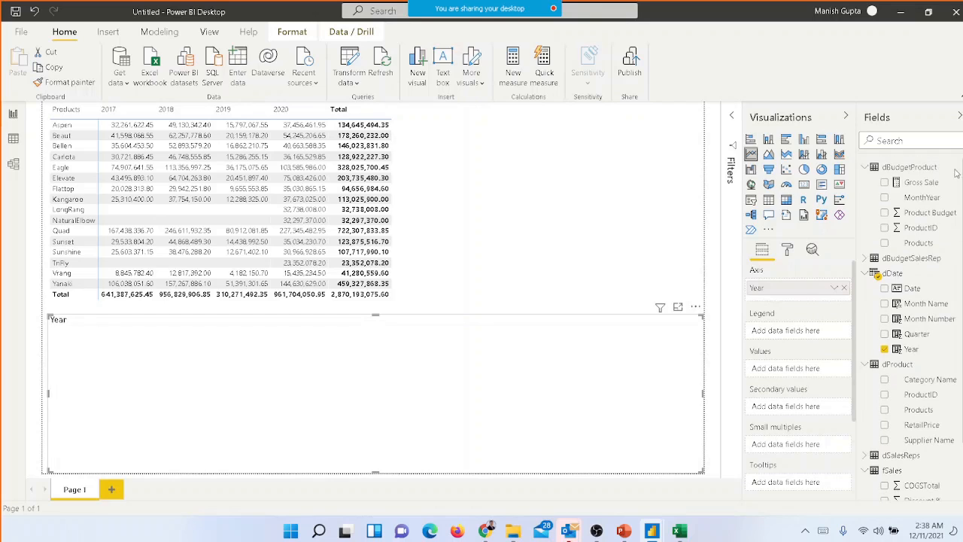
pyautogui.moveTo(921, 182); pyautogui.dragTo(807, 374)
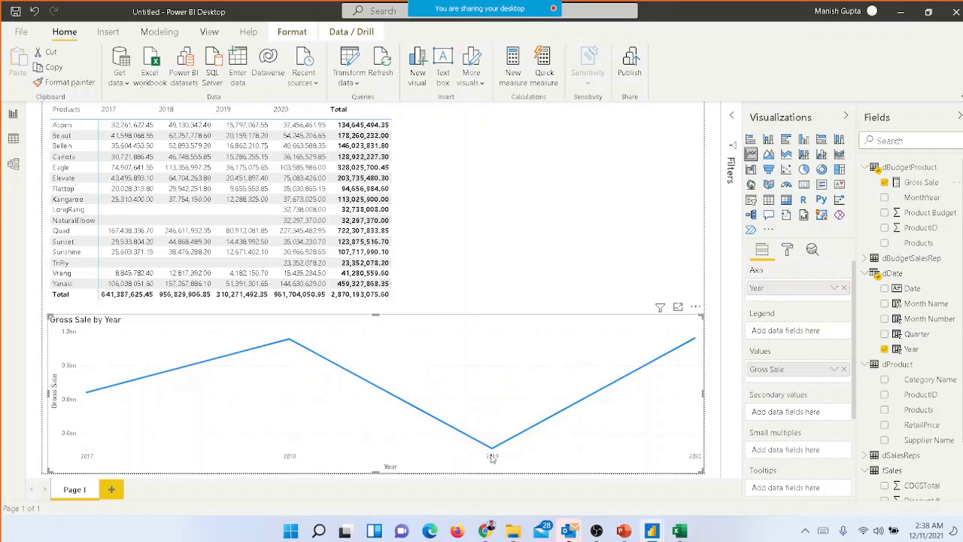
pyautogui.moveTo(491, 451)
pyautogui.click(769, 140)
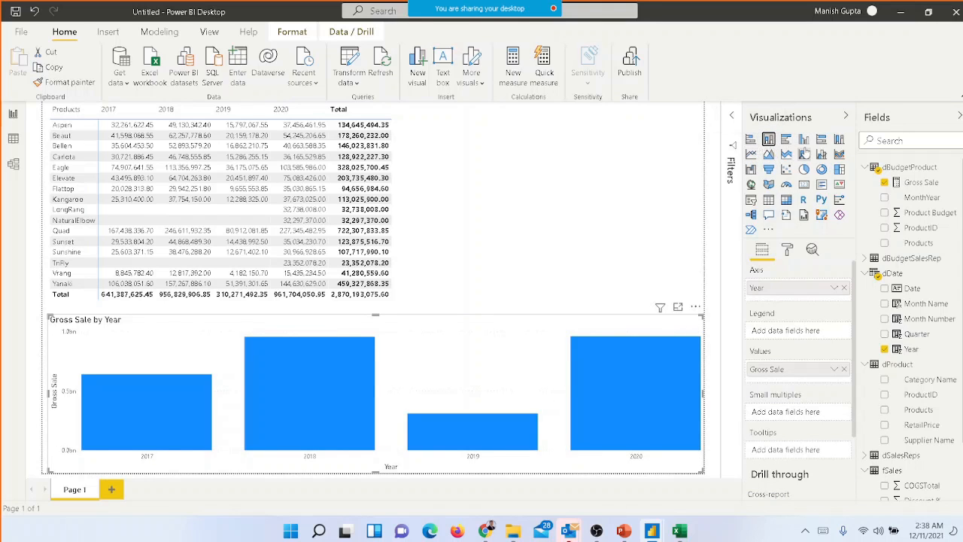
# Cross-highlight the column chart with the Aspen row of the matrix and with Aspen's 2020 value
pyautogui.click(75, 130)
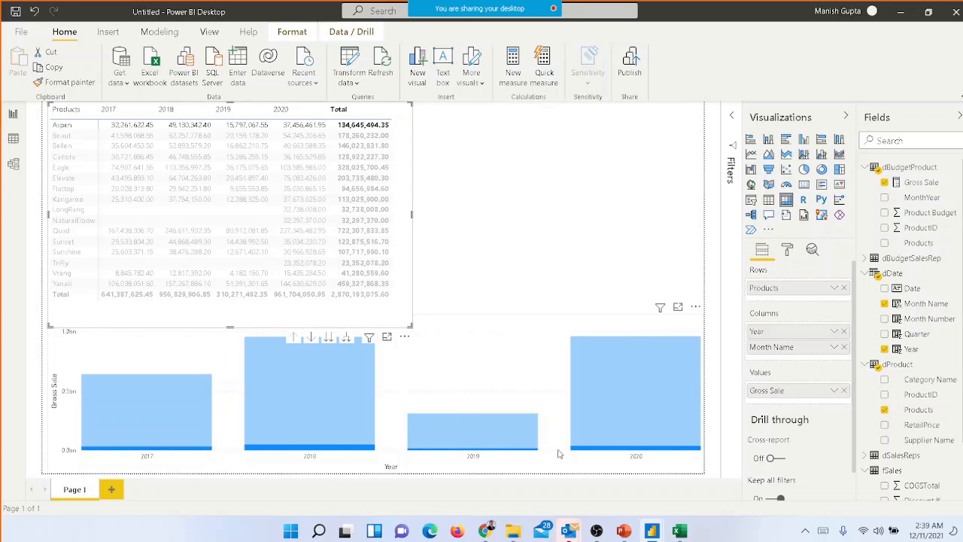
pyautogui.click(290, 125)
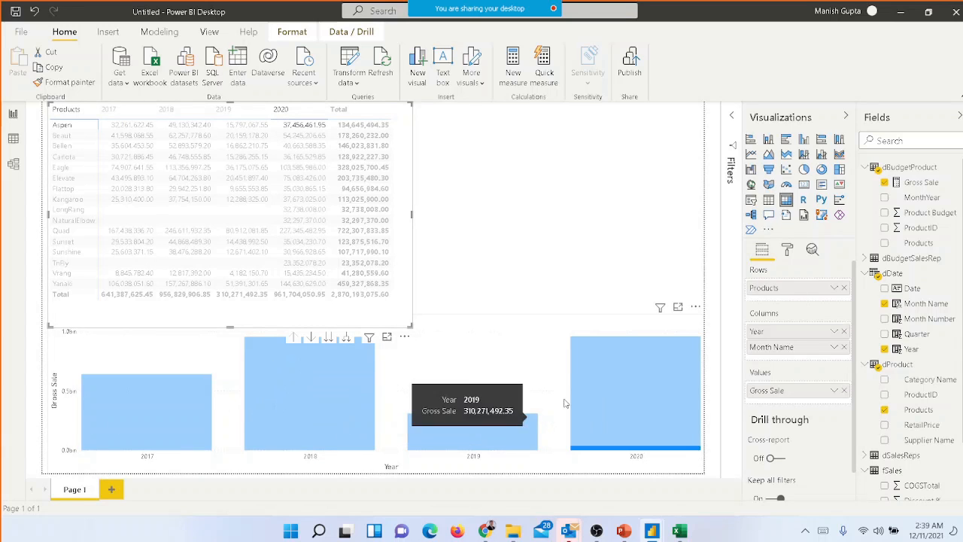
pyautogui.click(405, 337)
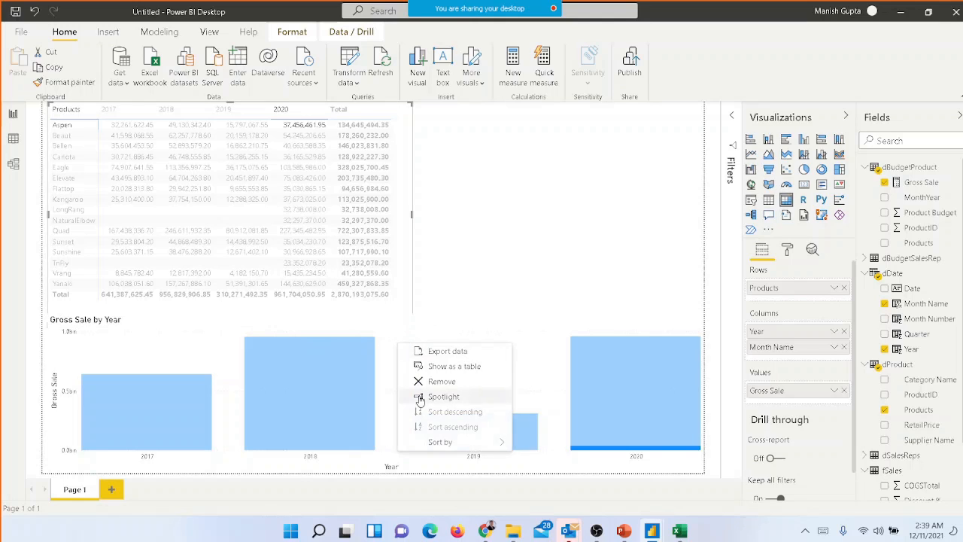
pyautogui.click(533, 260)
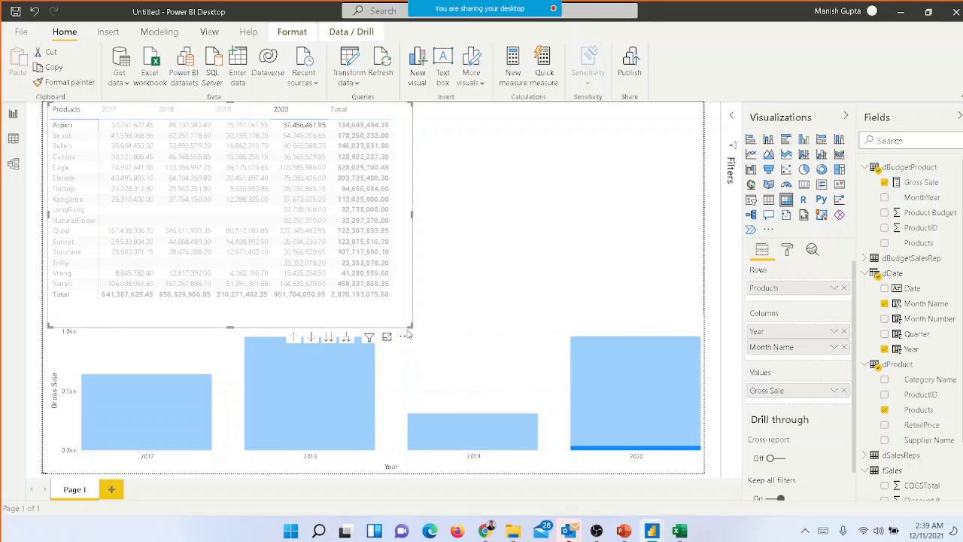
# Cross-highlight the chart with Bellen's 2018 value and clear the selection, and resize the matrix so it spans most of the page above the chart
pyautogui.moveTo(408, 325); pyautogui.dragTo(585, 265)
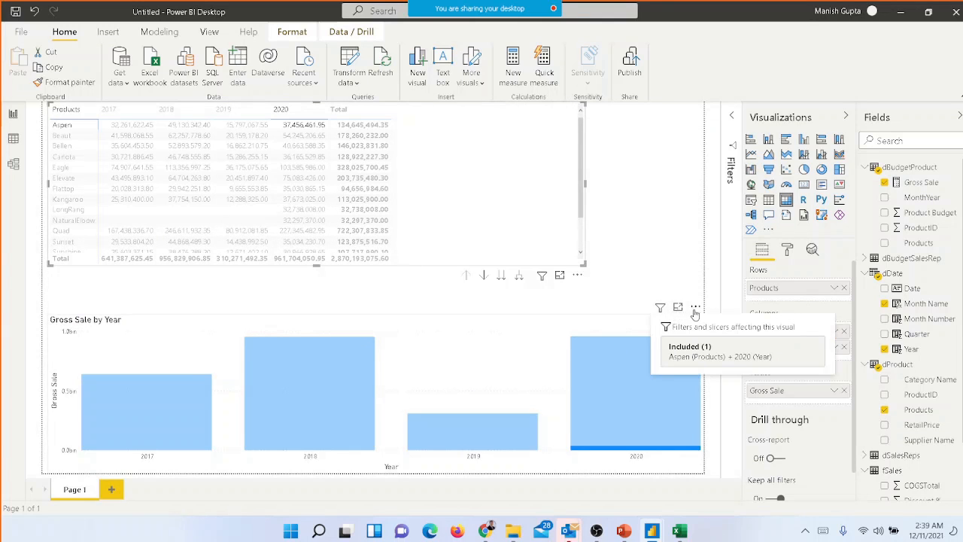
pyautogui.click(697, 309)
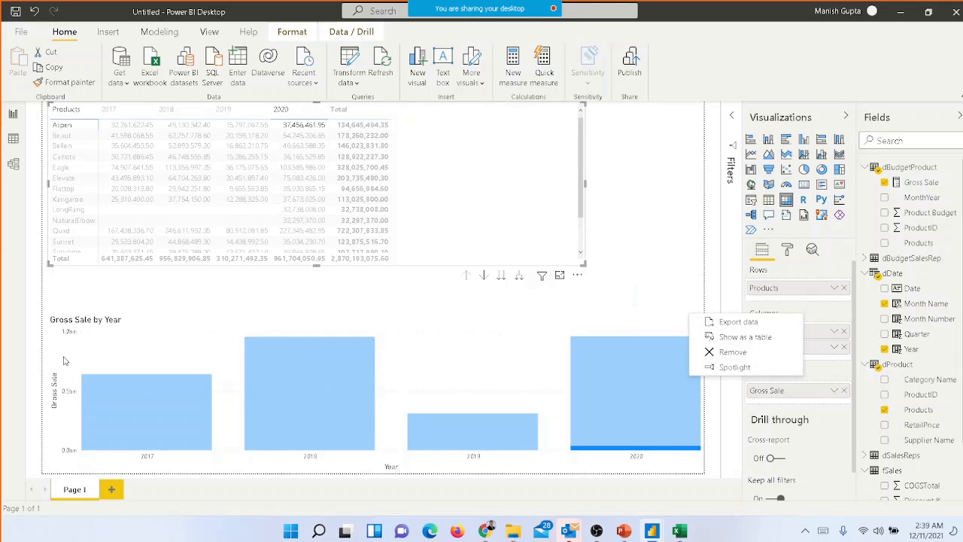
pyautogui.click(168, 150)
pyautogui.click(168, 151)
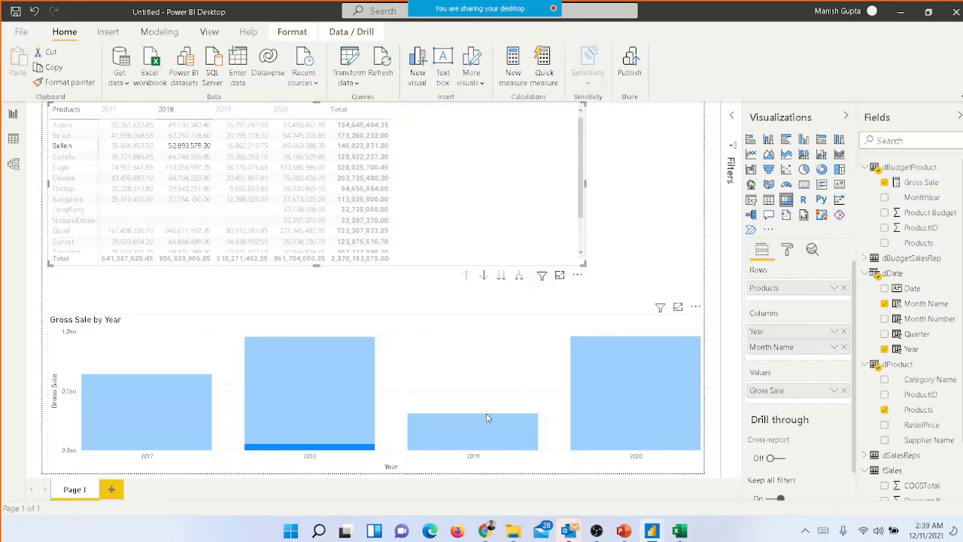
pyautogui.click(183, 150)
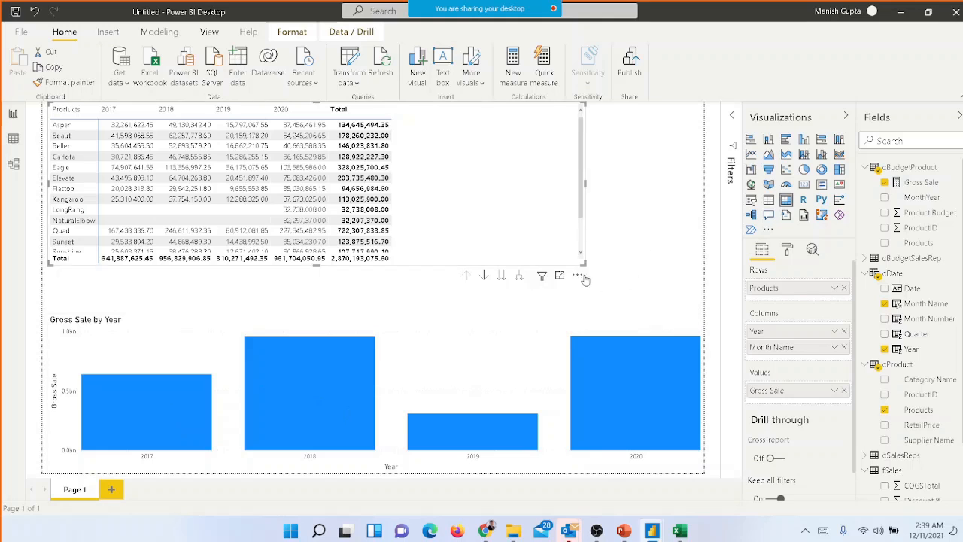
pyautogui.moveTo(583, 264); pyautogui.dragTo(672, 286)
pyautogui.moveTo(595, 415)
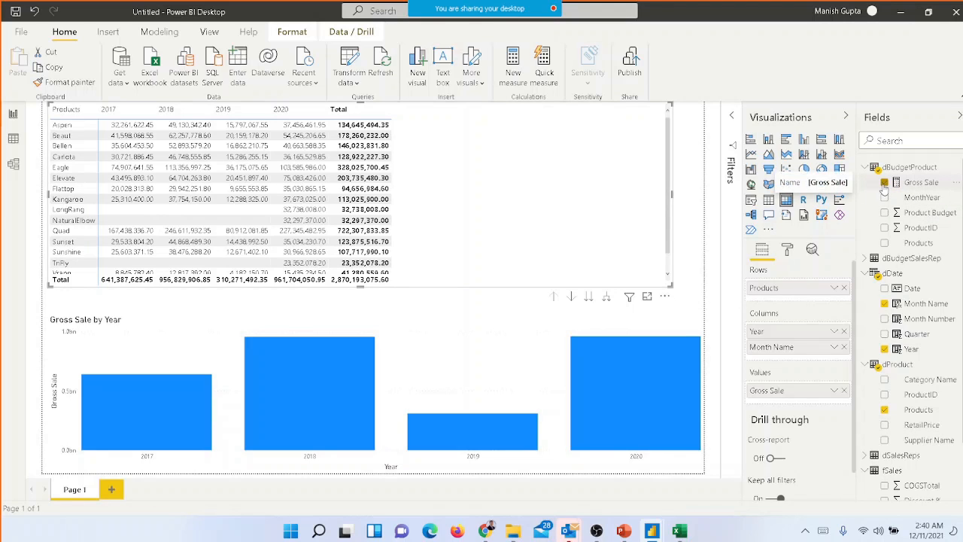
# Move the Gross Sale measure to the fSales table by changing its home table from dBudgetProduct
pyautogui.click(931, 185)
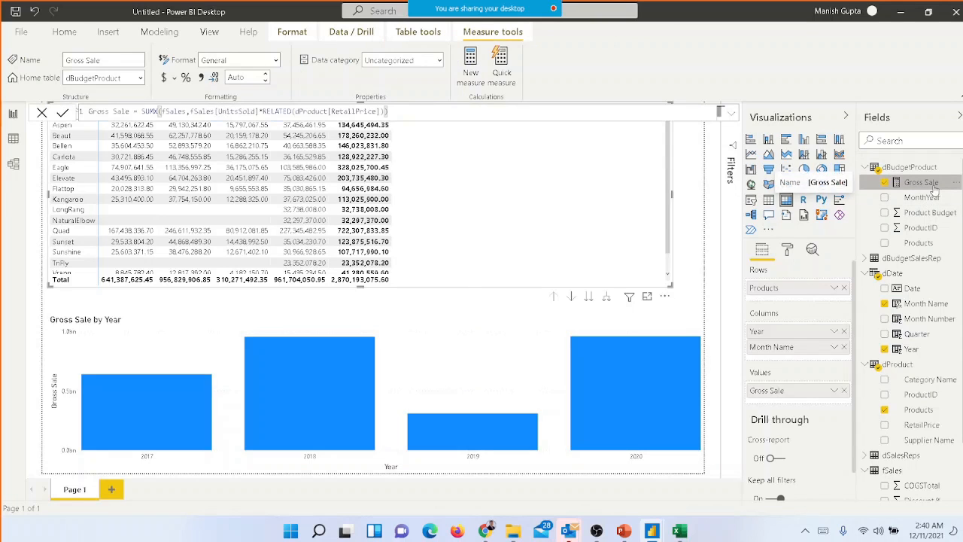
pyautogui.click(141, 79)
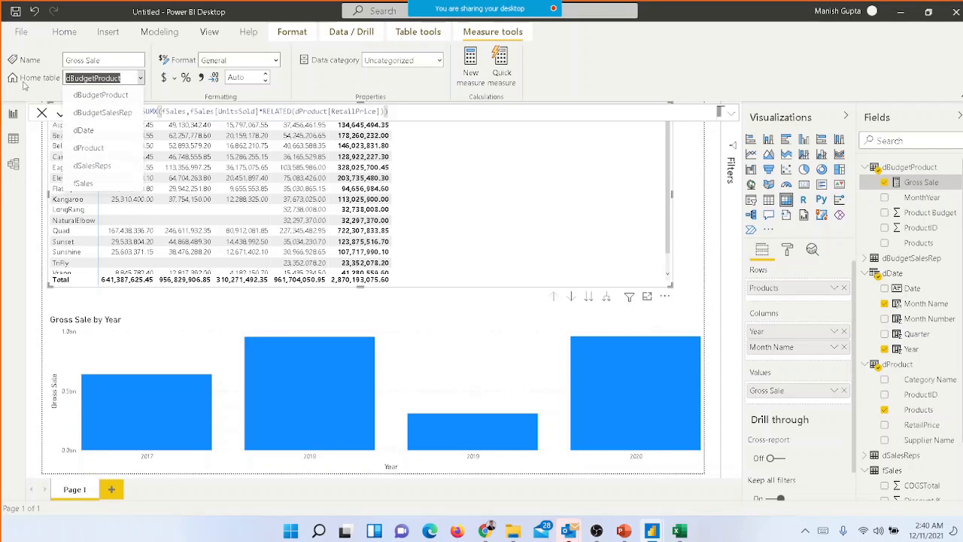
pyautogui.click(84, 183)
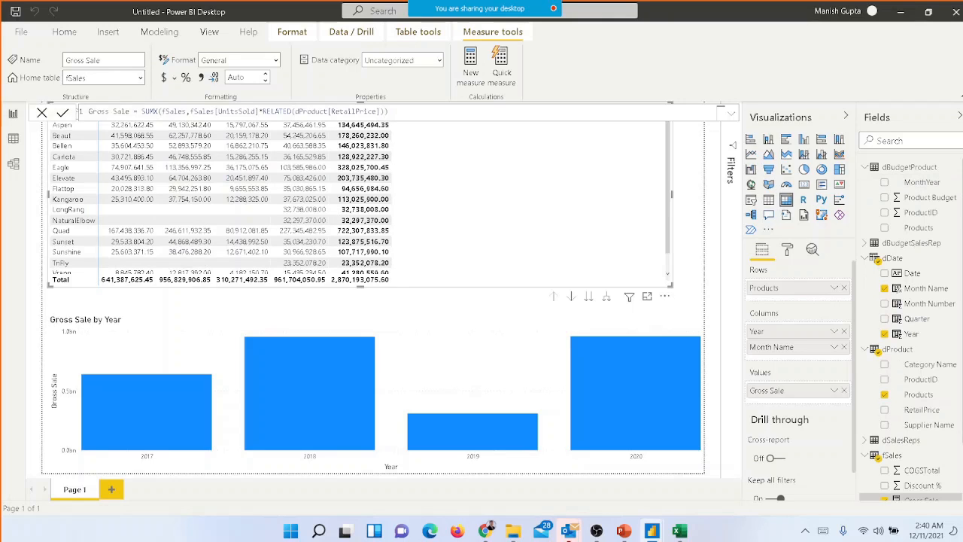
# Hide the ISO Date, ProductID and SalesRep fields of the fSales table
pyautogui.scroll(-2, 911, 377)
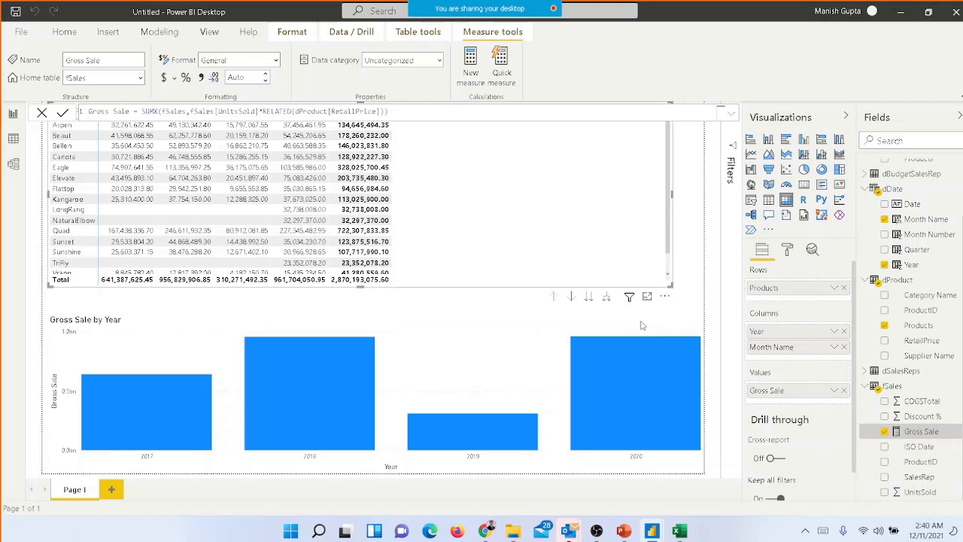
pyautogui.rightClick(937, 449)
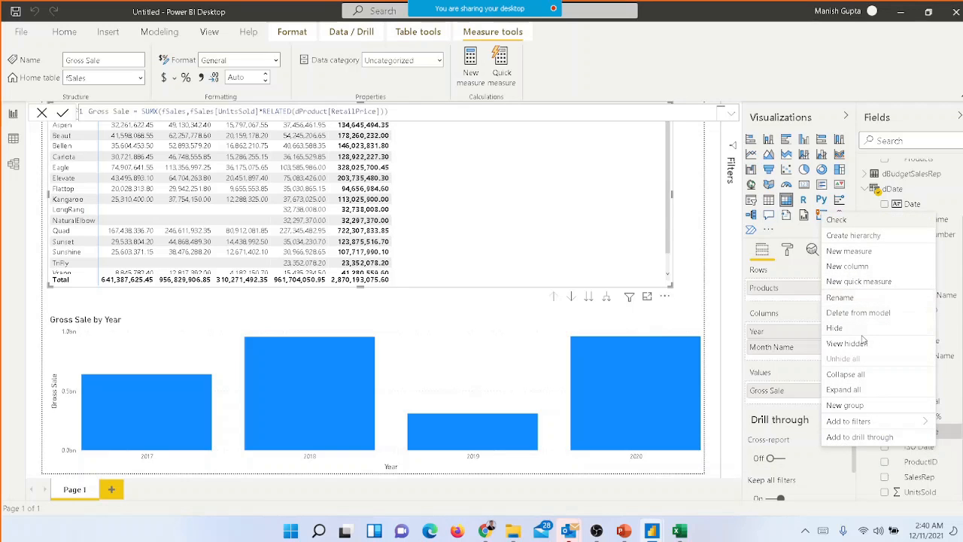
pyautogui.click(838, 330)
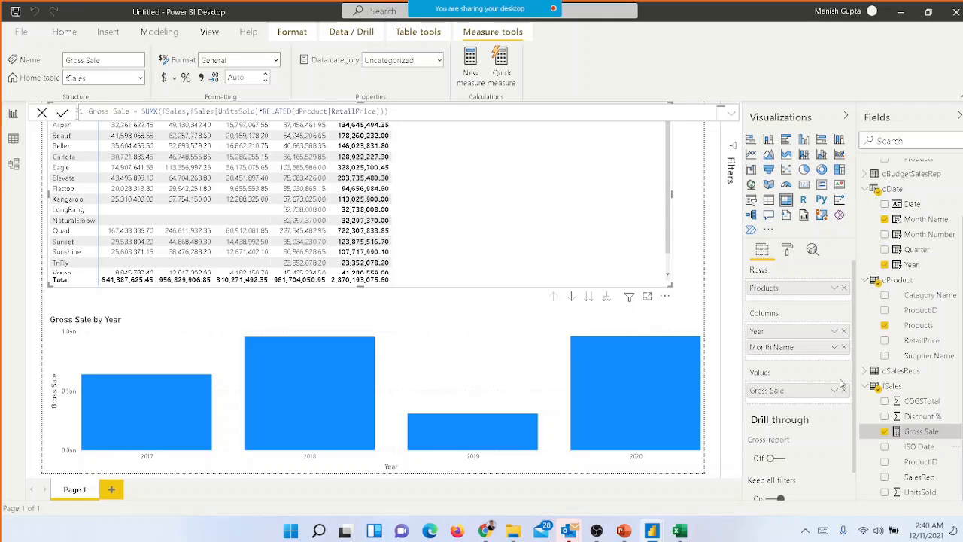
pyautogui.rightClick(932, 468)
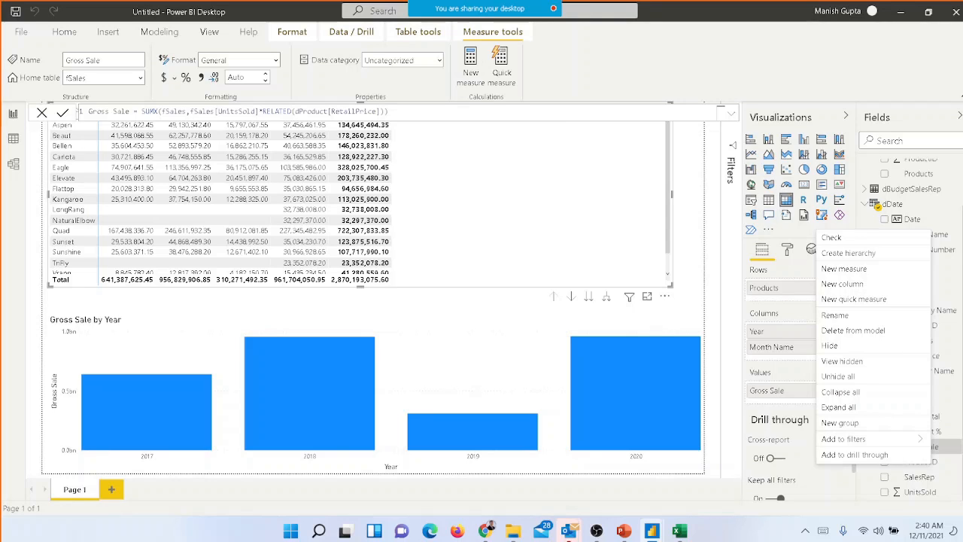
pyautogui.click(832, 351)
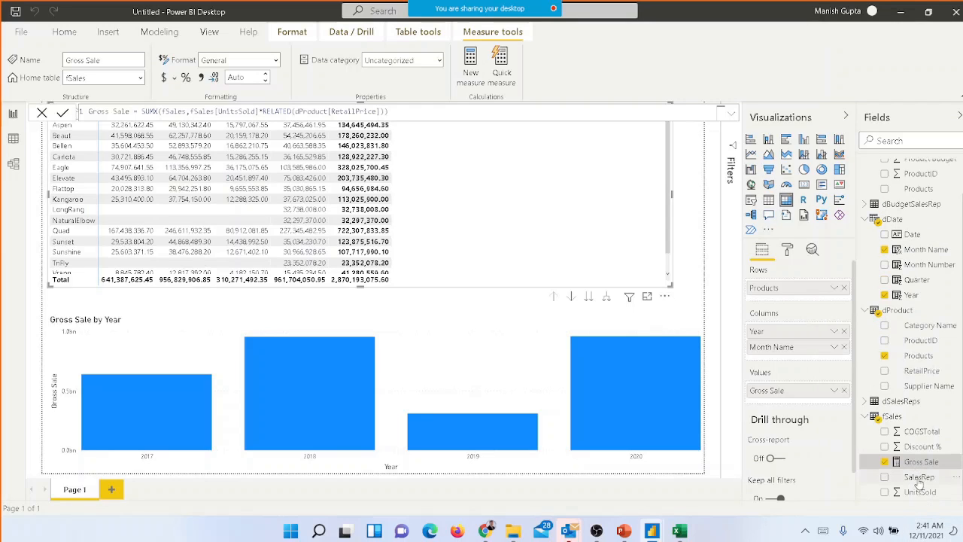
pyautogui.rightClick(920, 479)
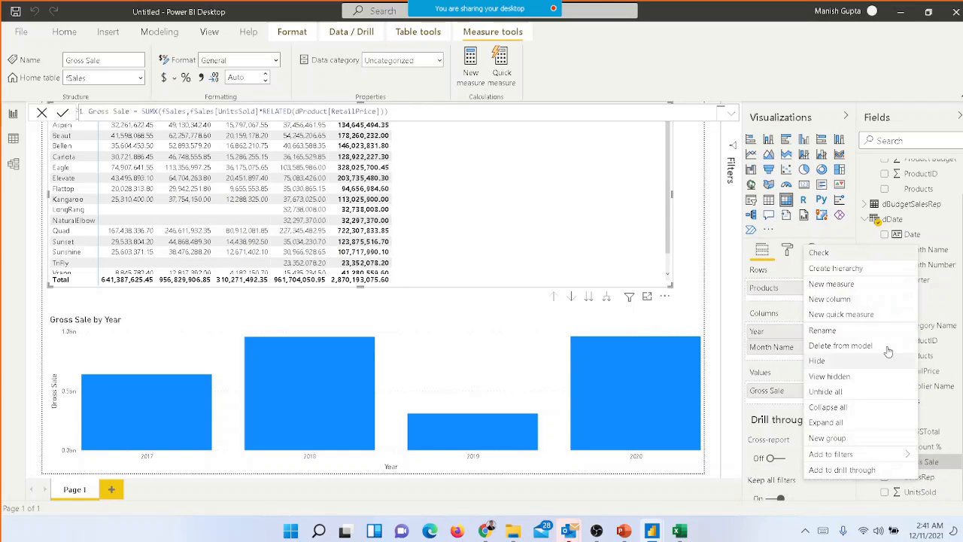
pyautogui.click(849, 365)
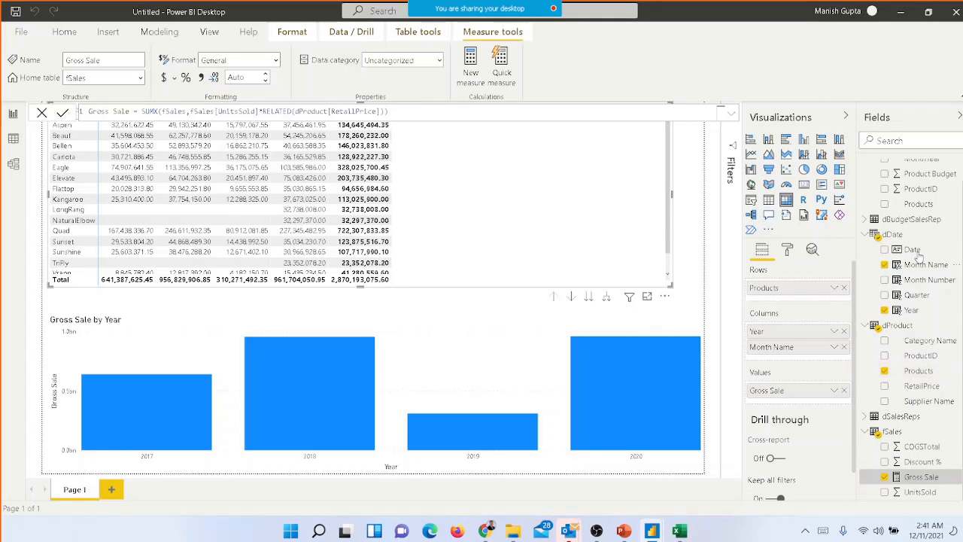
# Collapse the dBudgetProduct table, and create a Net Sales measure in fSales with a SUMX formula iterating over fSales
pyautogui.scroll(1, 911, 301)
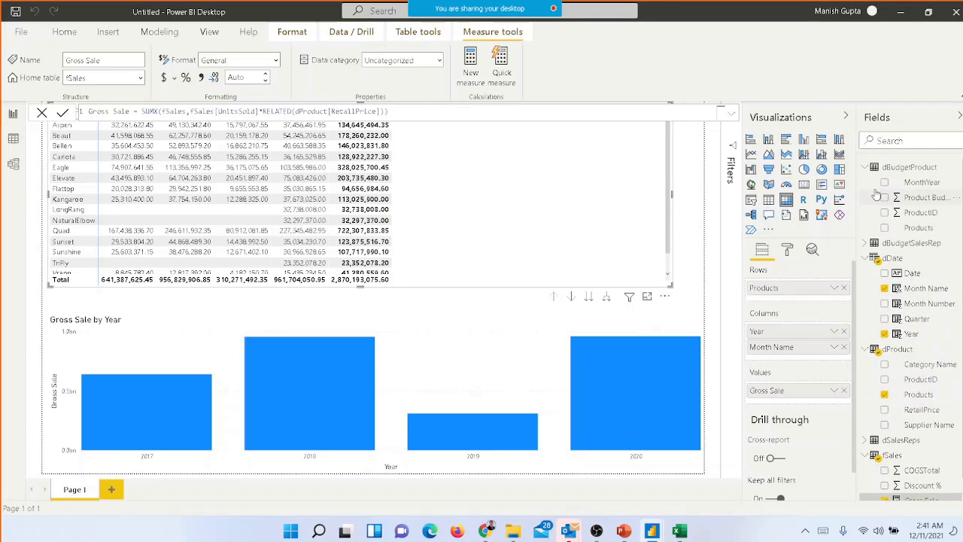
pyautogui.click(866, 167)
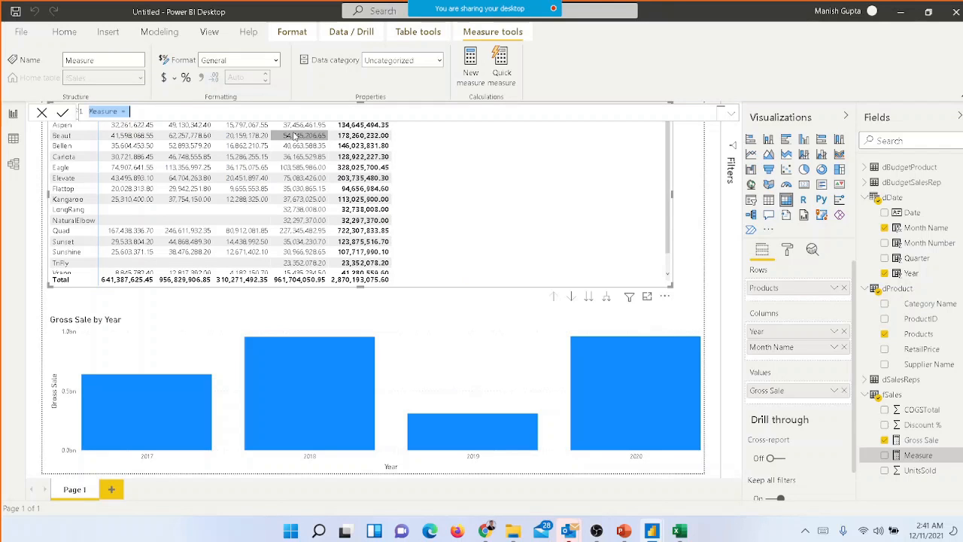
pyautogui.write('Net Sales =')
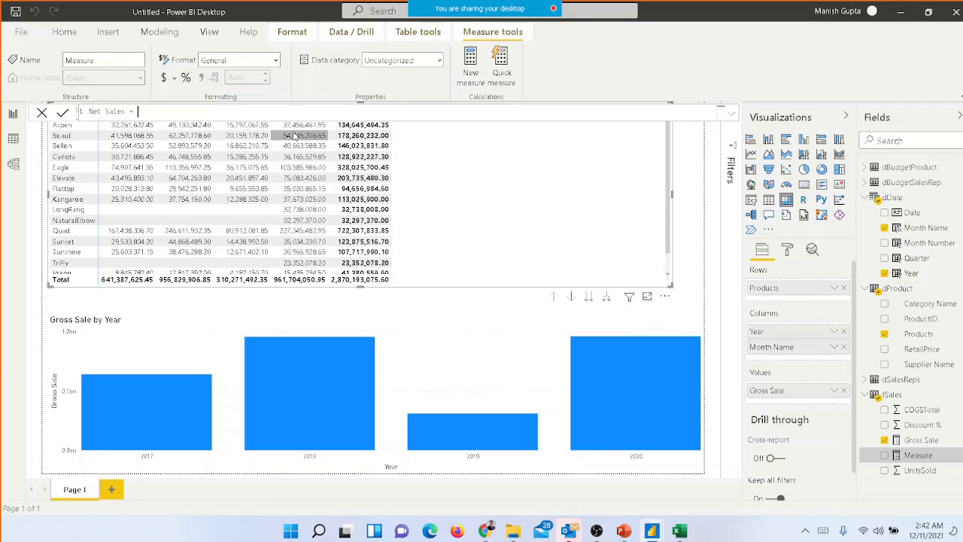
pyautogui.write('sumx')
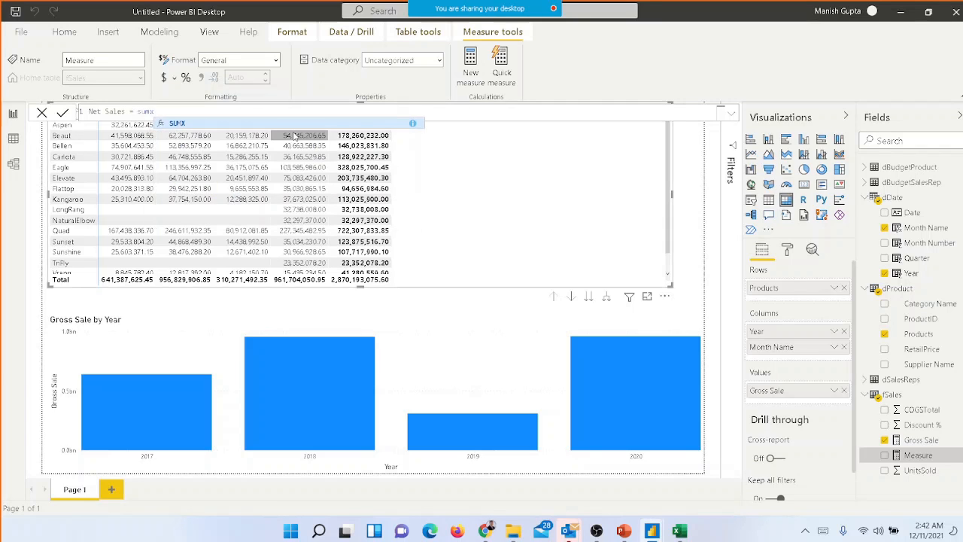
pyautogui.press('Tab')
pyautogui.write('f')
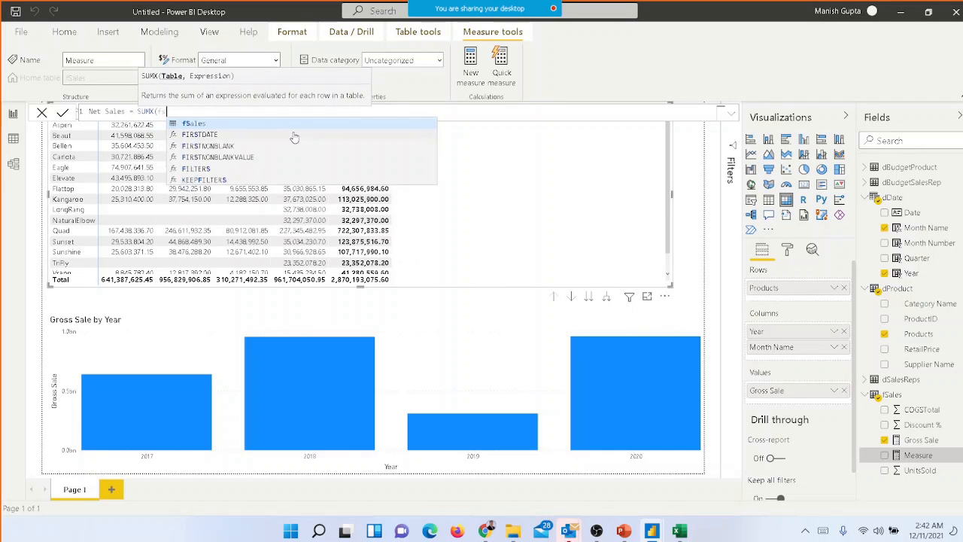
pyautogui.write('Sales')
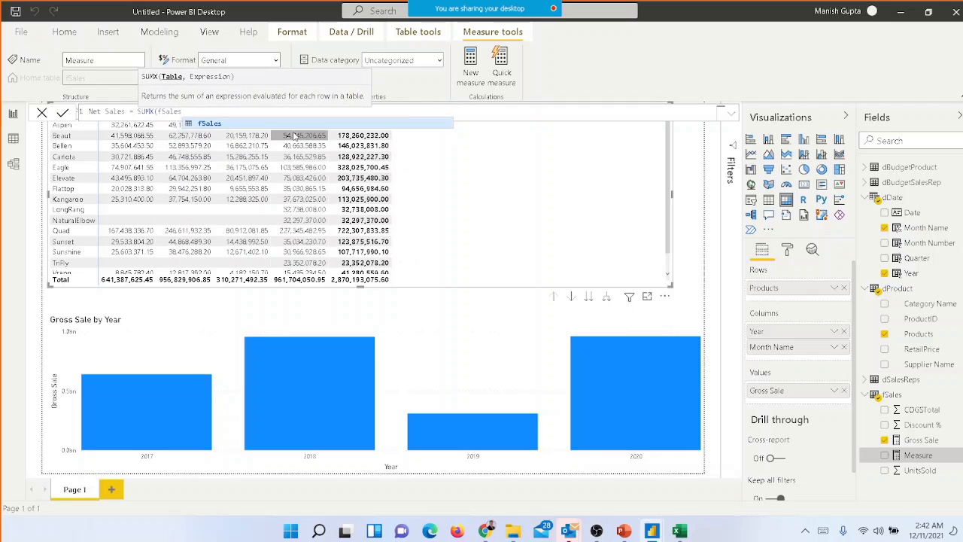
pyautogui.write(',')
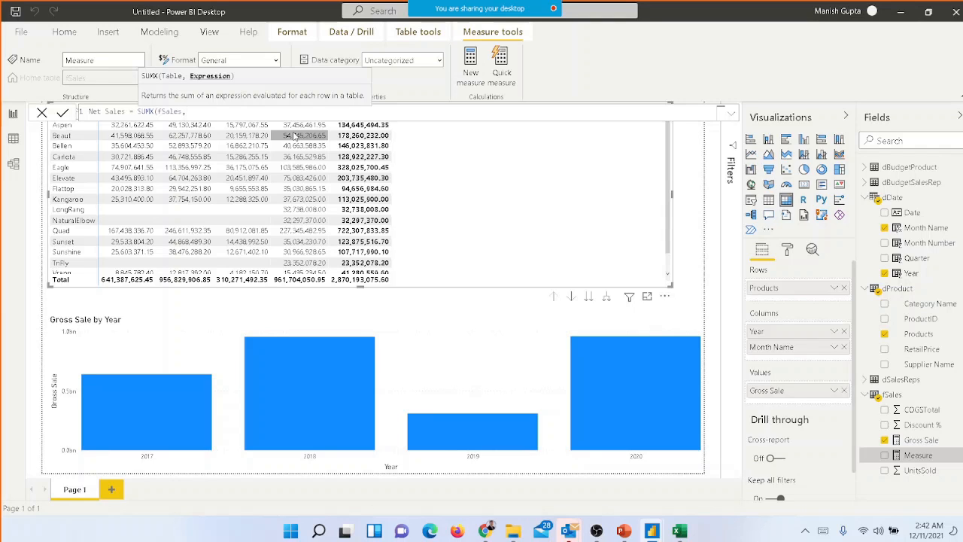
# Complete the Net Sales formula with the row expression [Gross Sale]*(1-fSales[Discount %]) and commit the measure
pyautogui.write('[')
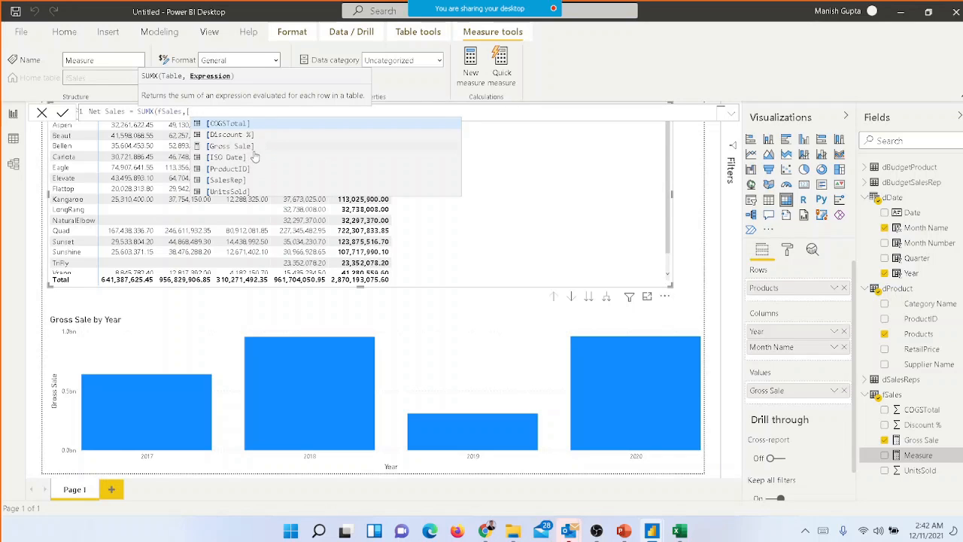
pyautogui.write('gross')
pyautogui.press('Tab')
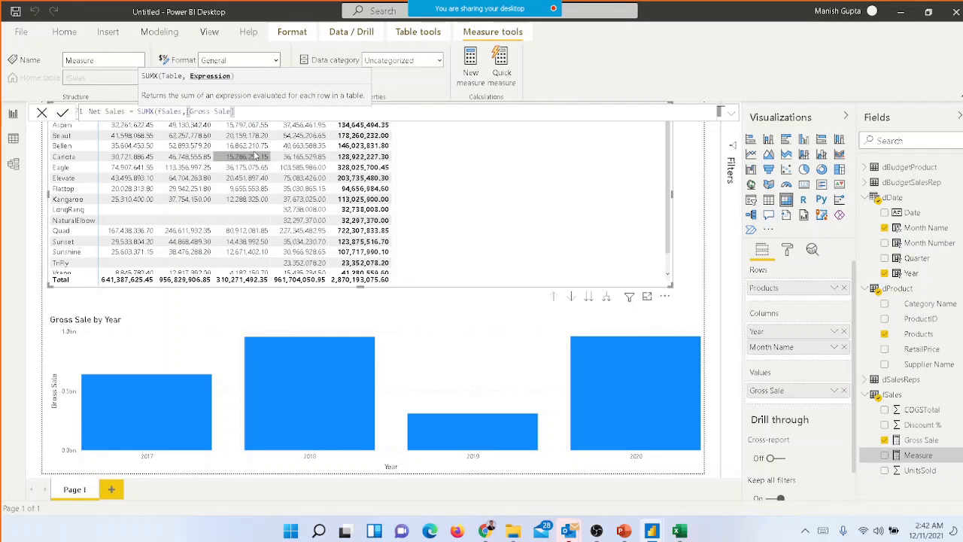
pyautogui.write('*(1-')
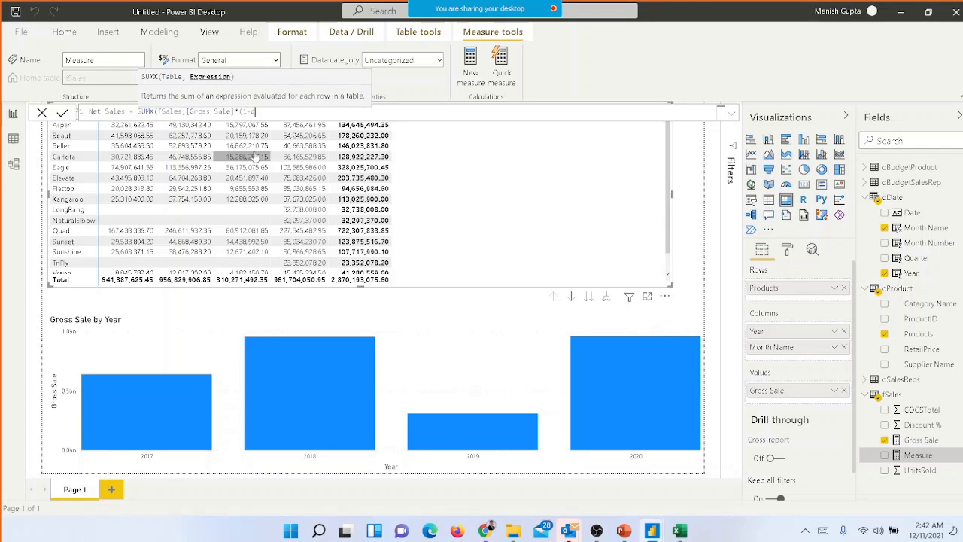
pyautogui.write('disc')
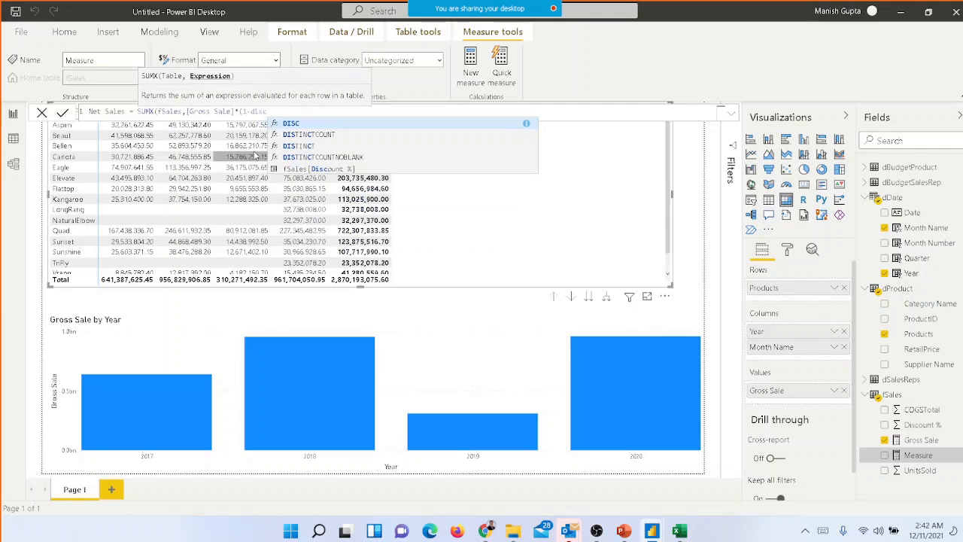
pyautogui.press('Down')
pyautogui.press('Down')
pyautogui.press('Down')
pyautogui.press('Down')
pyautogui.press('Tab')
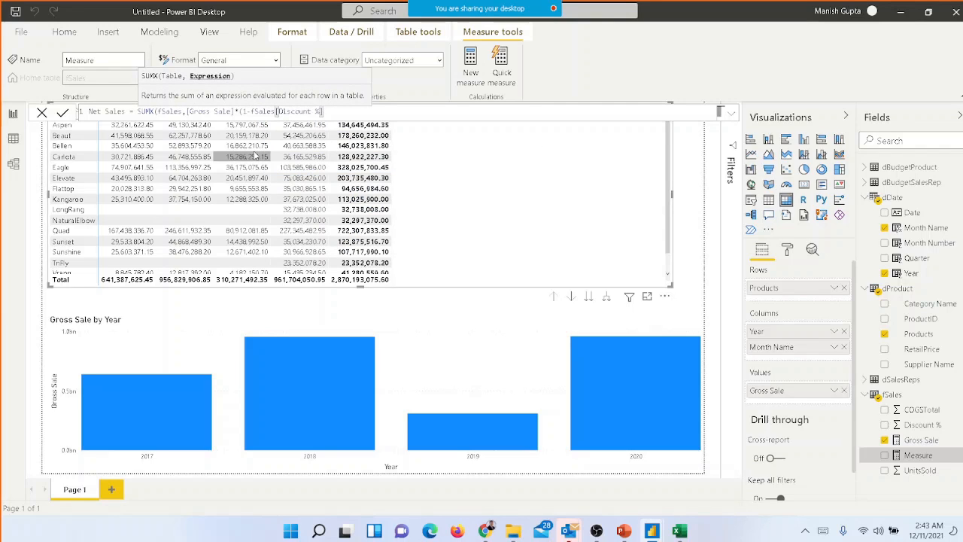
pyautogui.write('))')
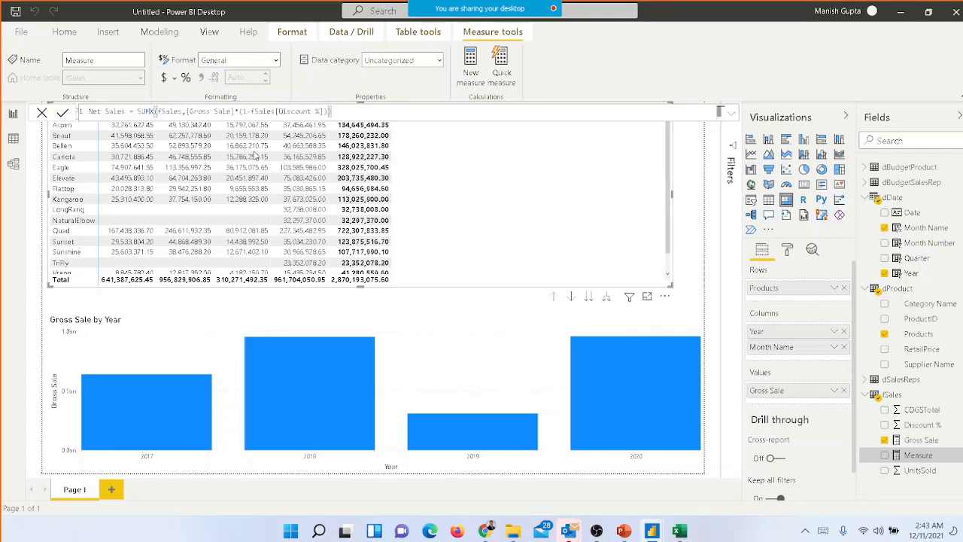
pyautogui.press('Return')
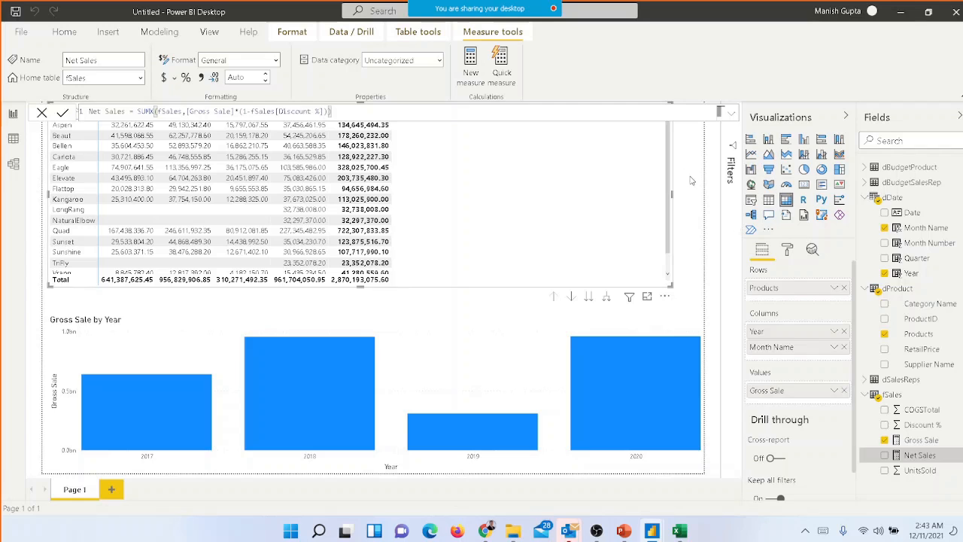
# Remove the Gross Sale by Year column chart, and enlarge the matrix downward to fill most of the page
pyautogui.click(695, 307)
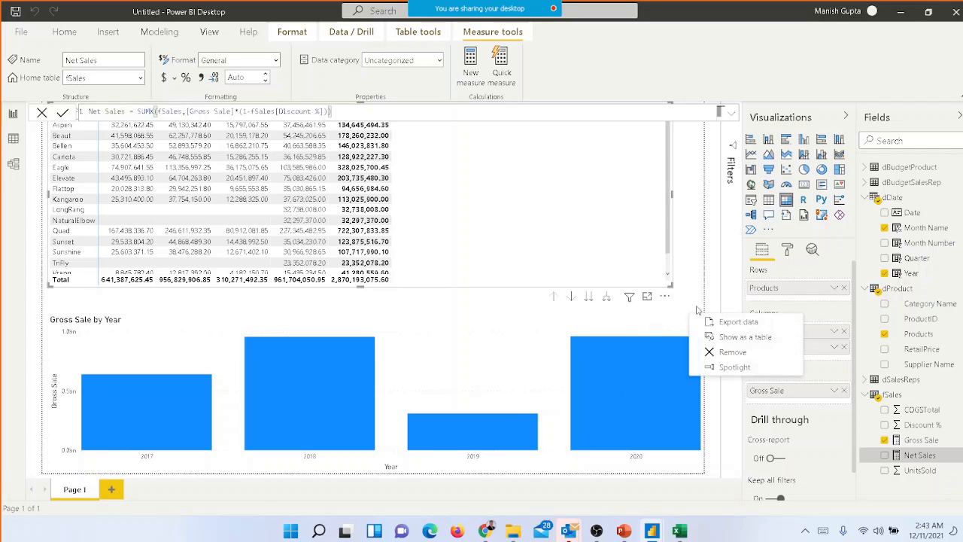
pyautogui.click(719, 352)
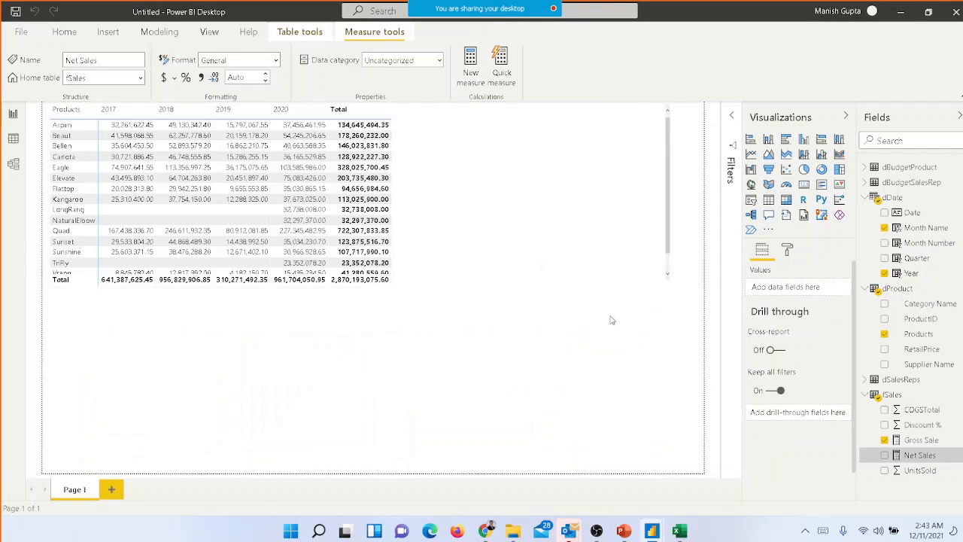
pyautogui.click(672, 290)
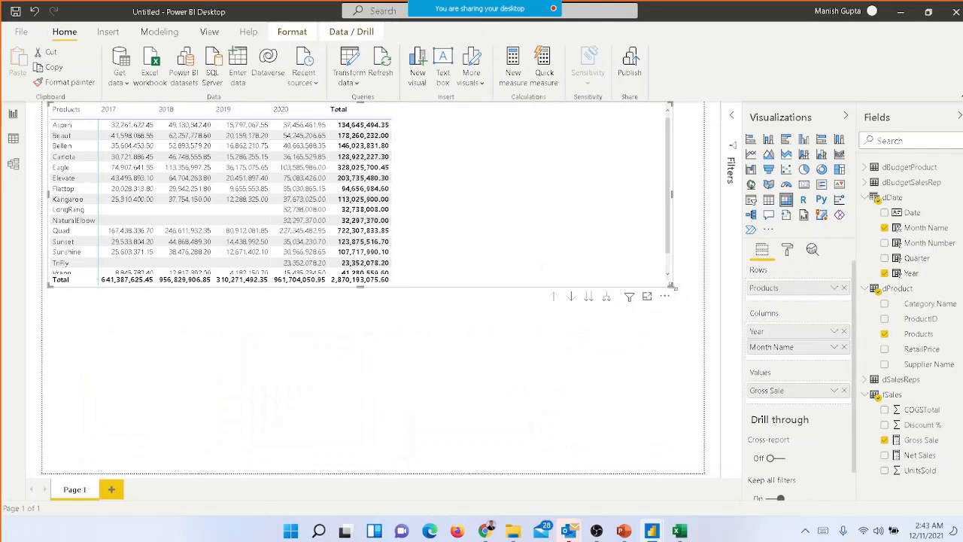
pyautogui.moveTo(673, 287); pyautogui.dragTo(641, 442)
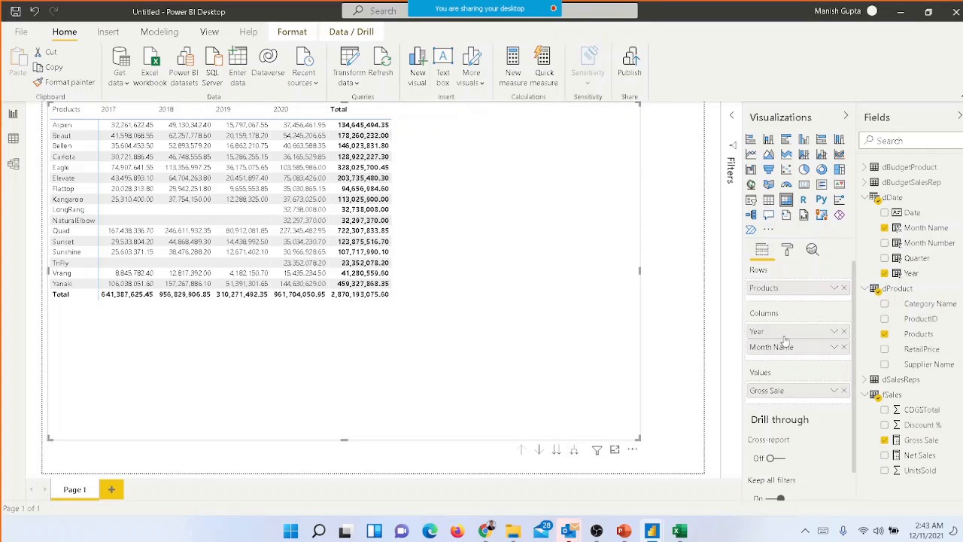
# Remove Month Name and Year from the matrix columns, and add Net Sales as a value beside Gross Sale
pyautogui.moveTo(785, 351); pyautogui.dragTo(846, 340)
pyautogui.click(844, 332)
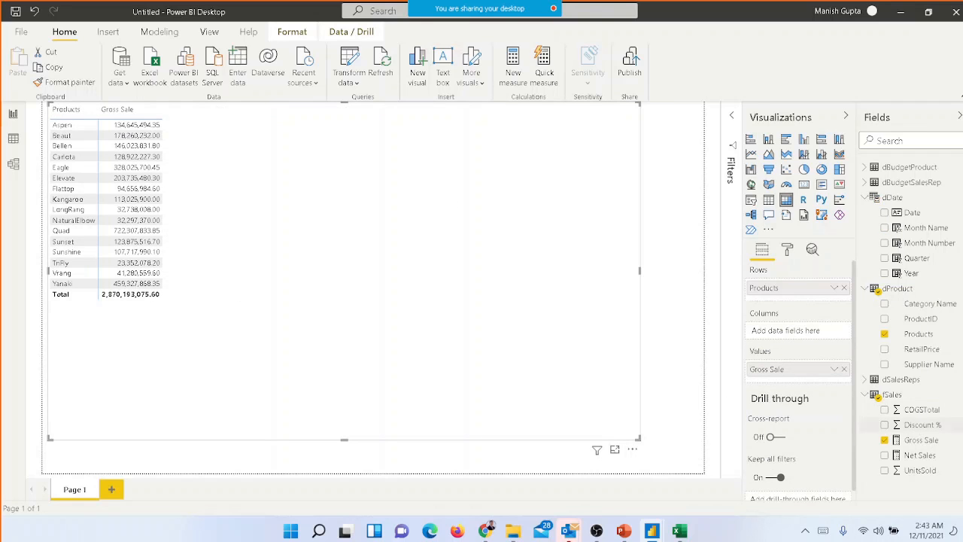
pyautogui.click(885, 455)
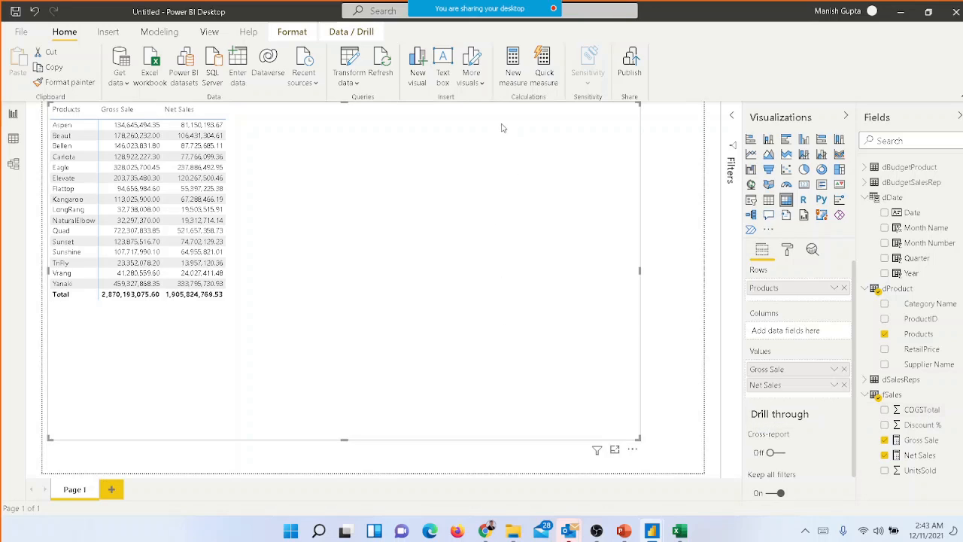
# Create a Total Cost measure with the formula SUM(fSales[COGSTotal]) and commit it
pyautogui.click(518, 79)
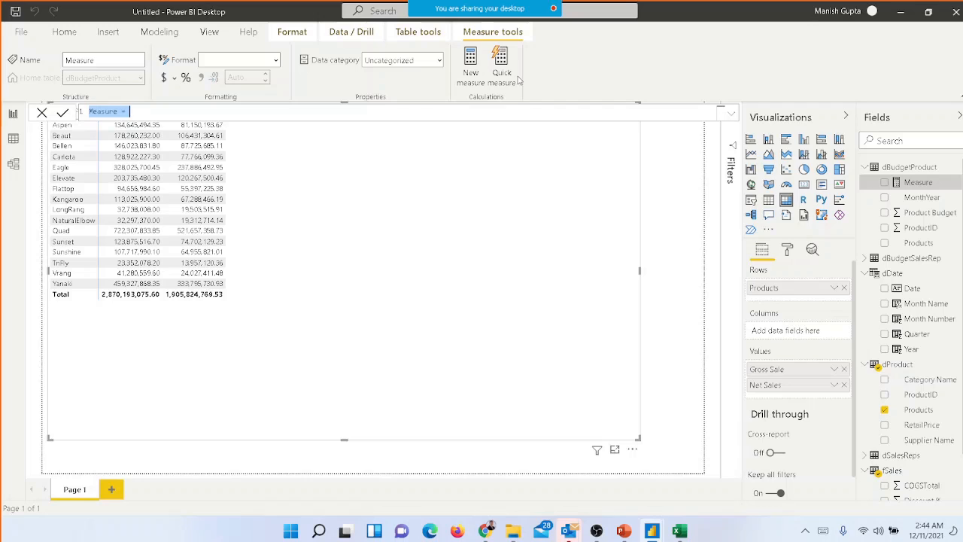
pyautogui.write('Total Cost = sum')
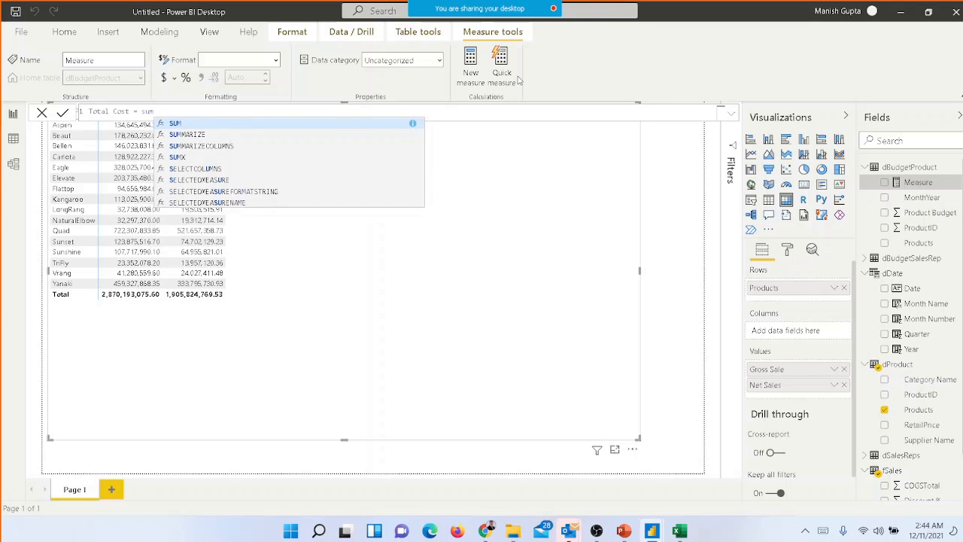
pyautogui.press('Tab')
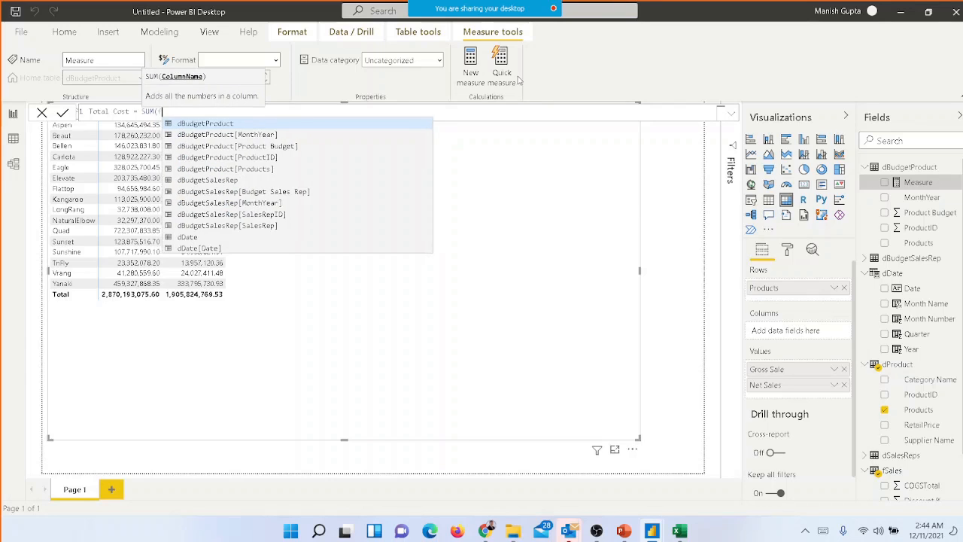
pyautogui.write('fsa')
pyautogui.press('Down')
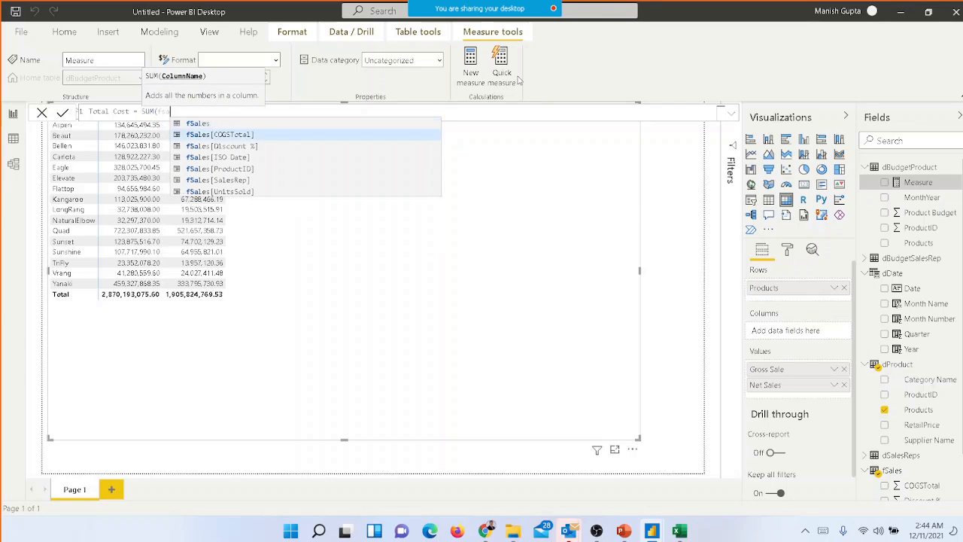
pyautogui.press('Tab')
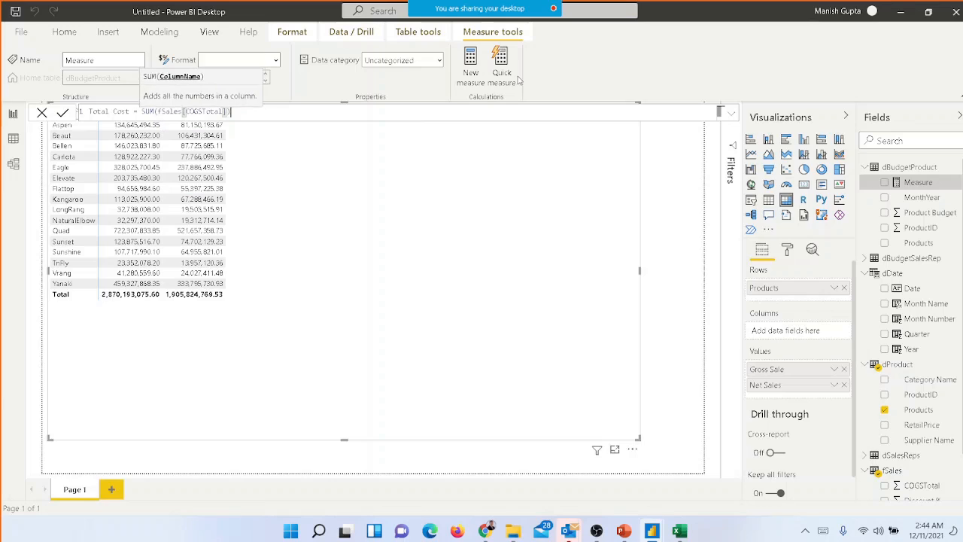
pyautogui.write(')')
pyautogui.press('Return')
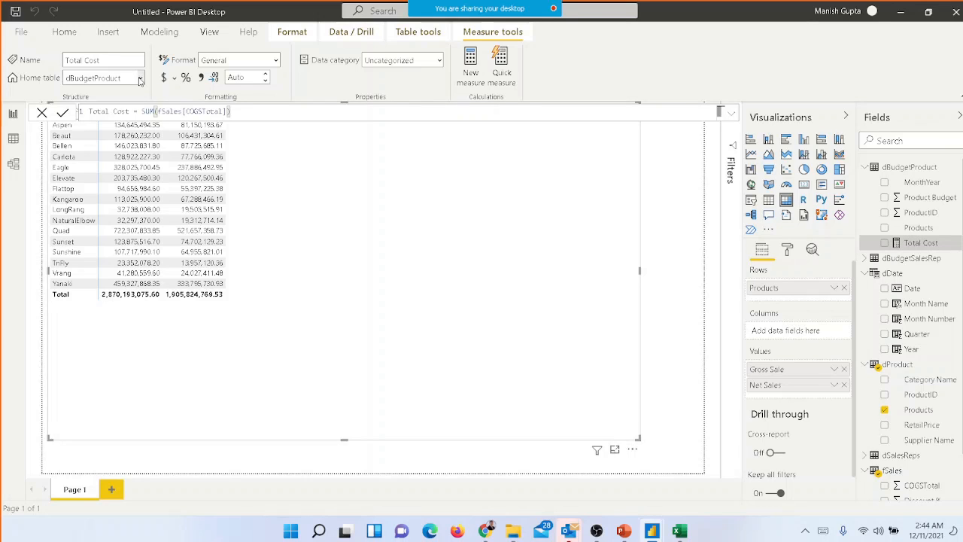
# Set the Total Cost measure's home table to fSales and add the measure to the matrix values
pyautogui.click(140, 78)
pyautogui.click(98, 187)
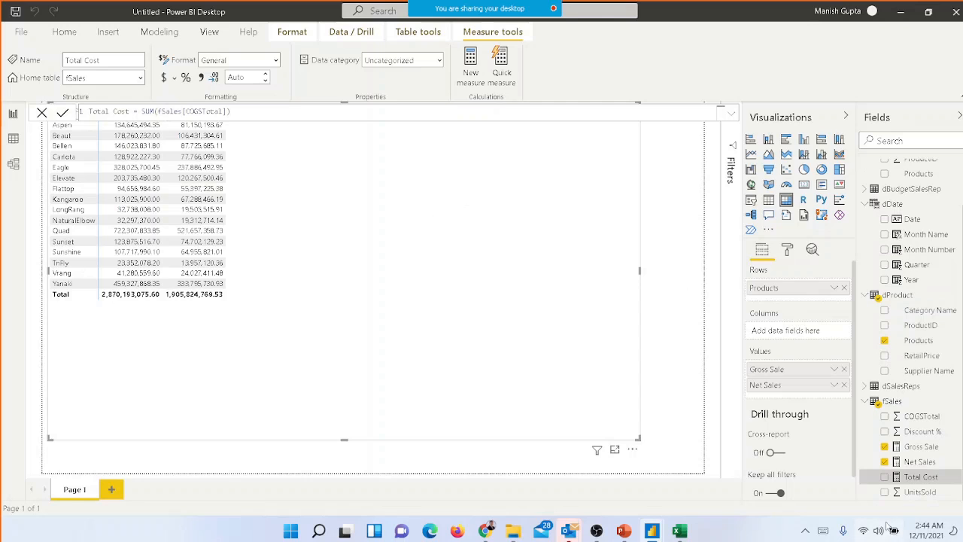
pyautogui.click(885, 477)
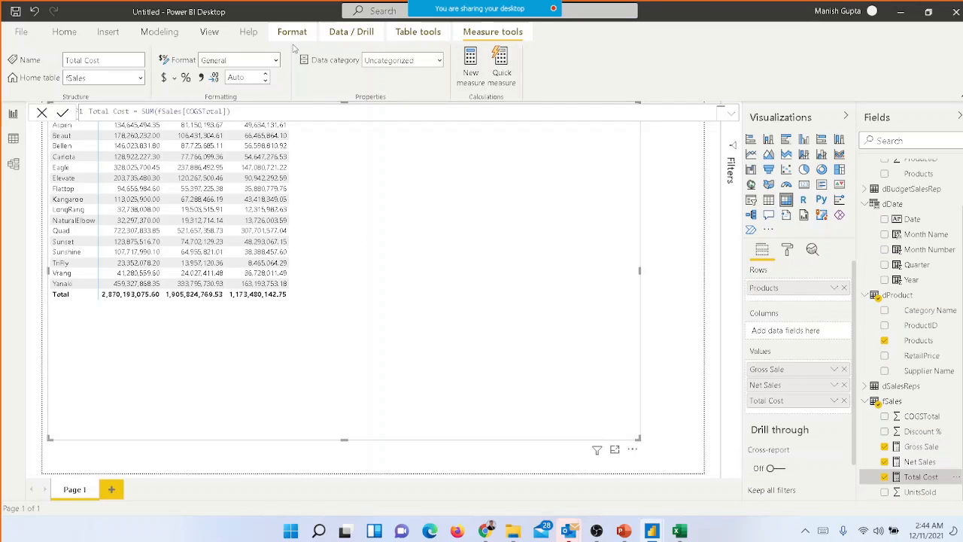
pyautogui.click(672, 235)
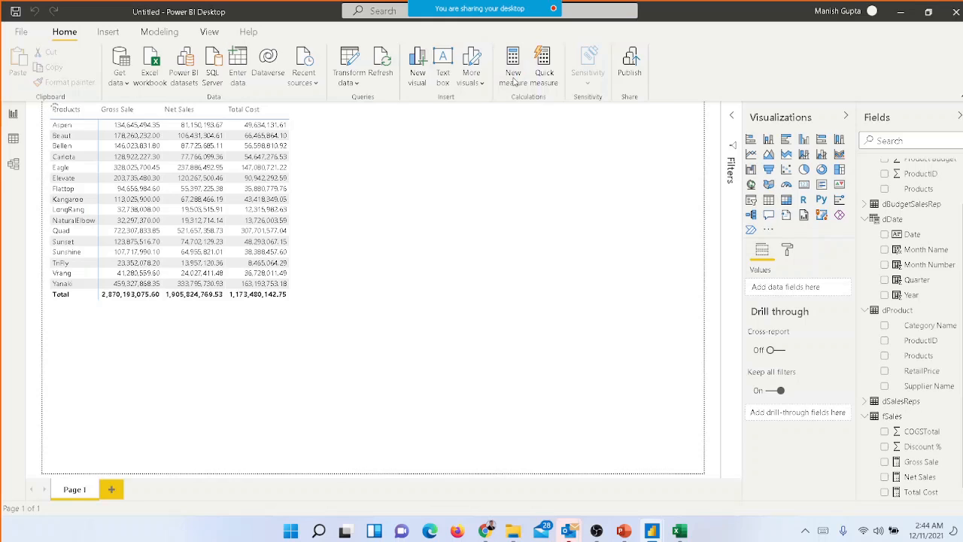
# Create a new measure named Net Profit and start its formula with [Gross Sale] followed by a minus sign
pyautogui.click(514, 81)
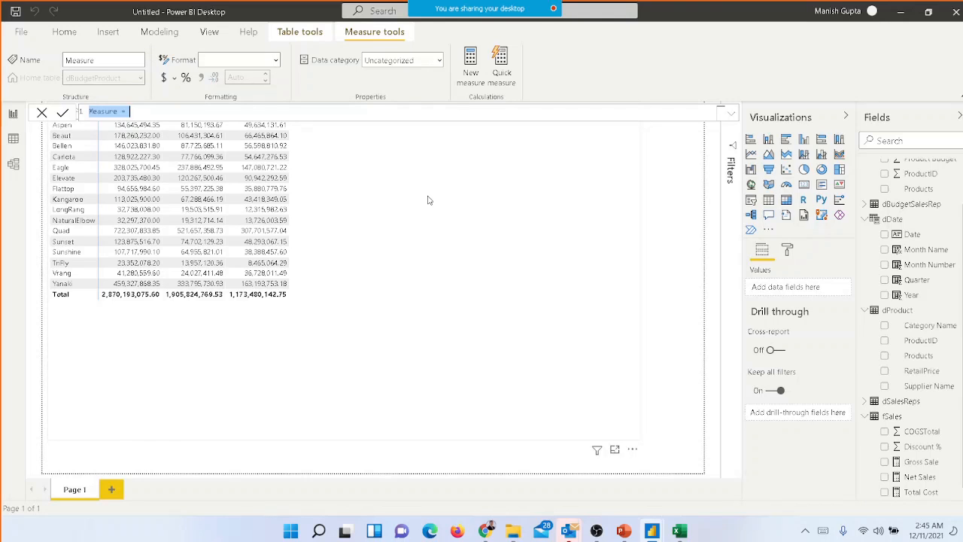
pyautogui.write('Net Profit =')
pyautogui.write('[')
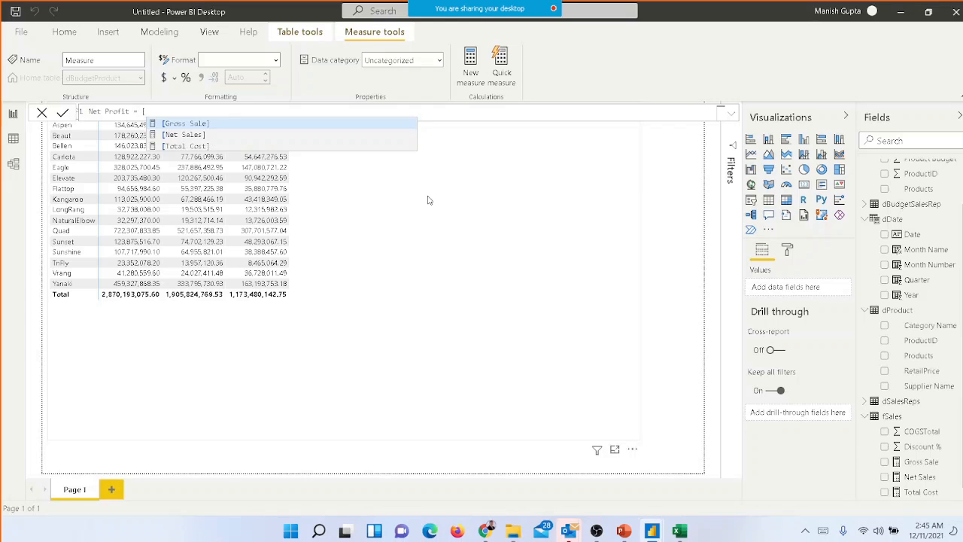
pyautogui.click(194, 132)
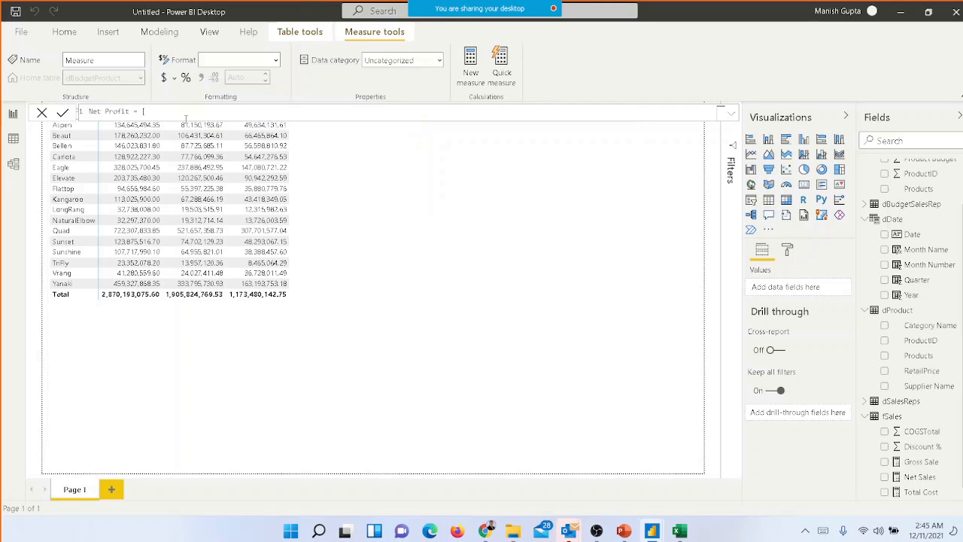
pyautogui.write('Gro')
pyautogui.press('Tab')
pyautogui.write('Sale]-')
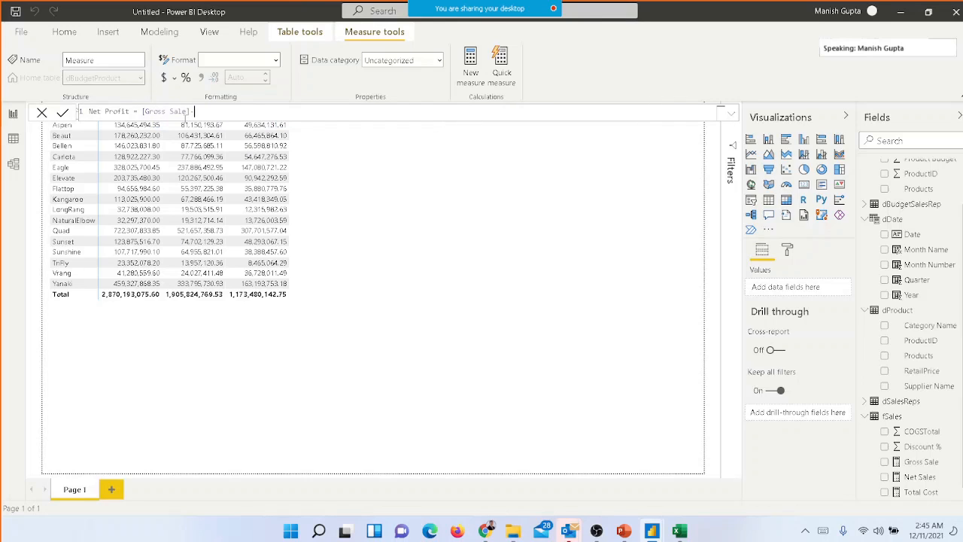
pyautogui.write('tot')
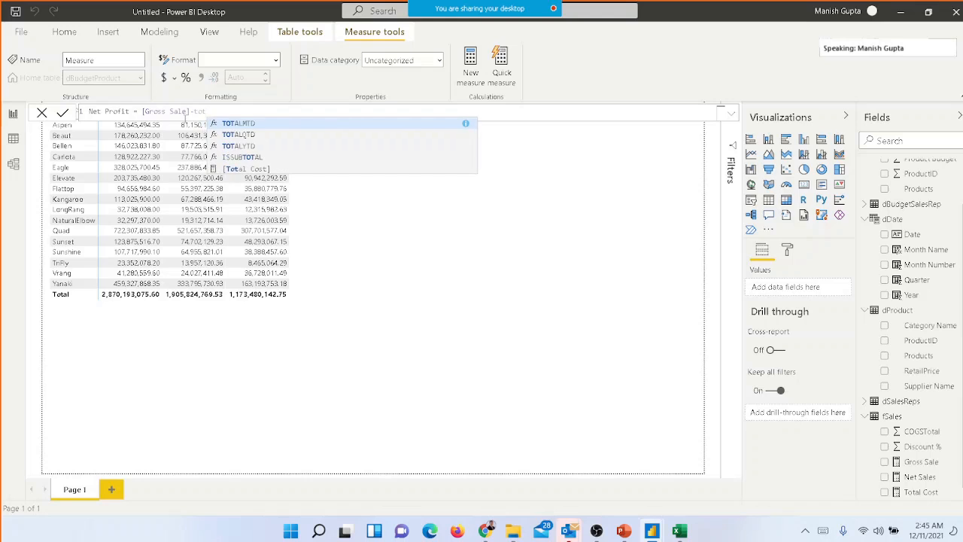
# Complete the Net Profit formula by subtracting [Total Cost], commit it, and set the measure's home table to fSales
pyautogui.press('Down')
pyautogui.press('Down')
pyautogui.press('Down')
pyautogui.press('Down')
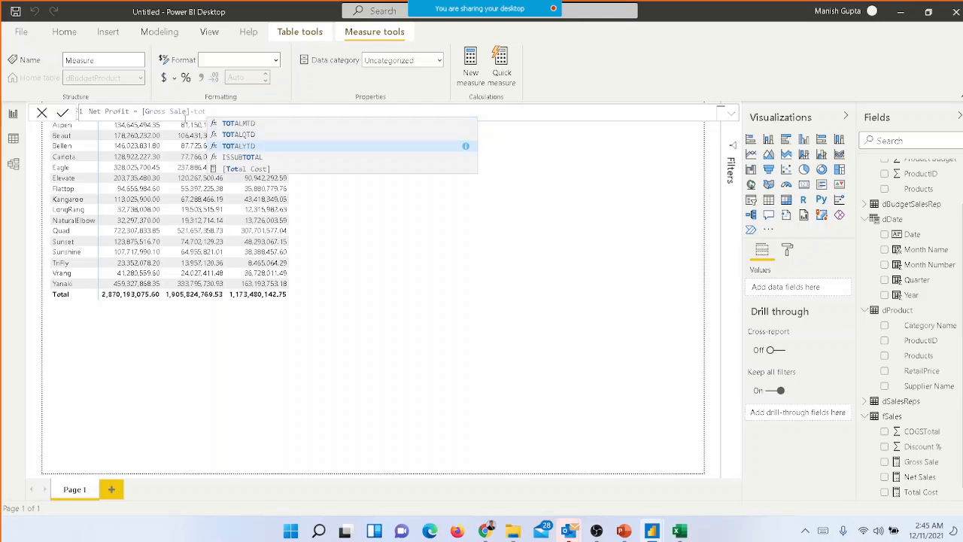
pyautogui.press('Tab')
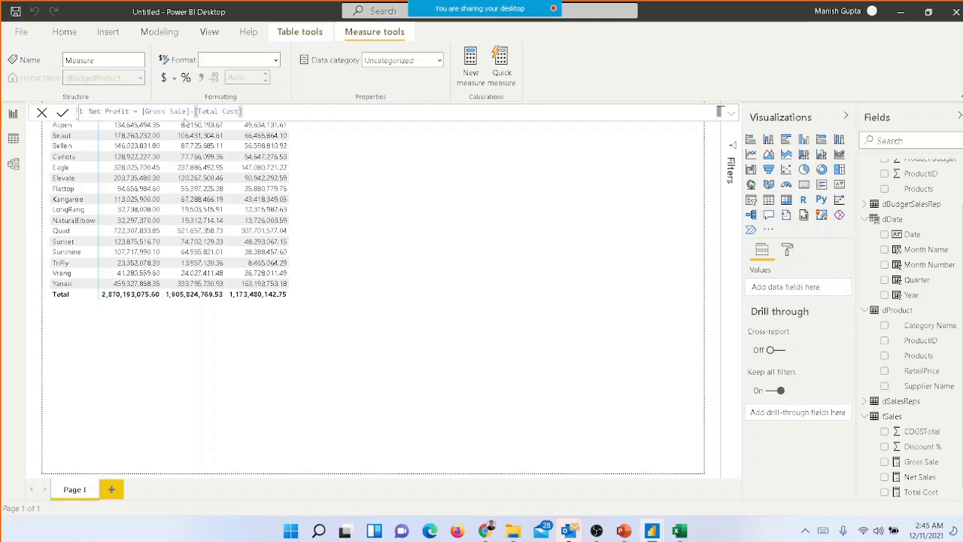
pyautogui.press('Return')
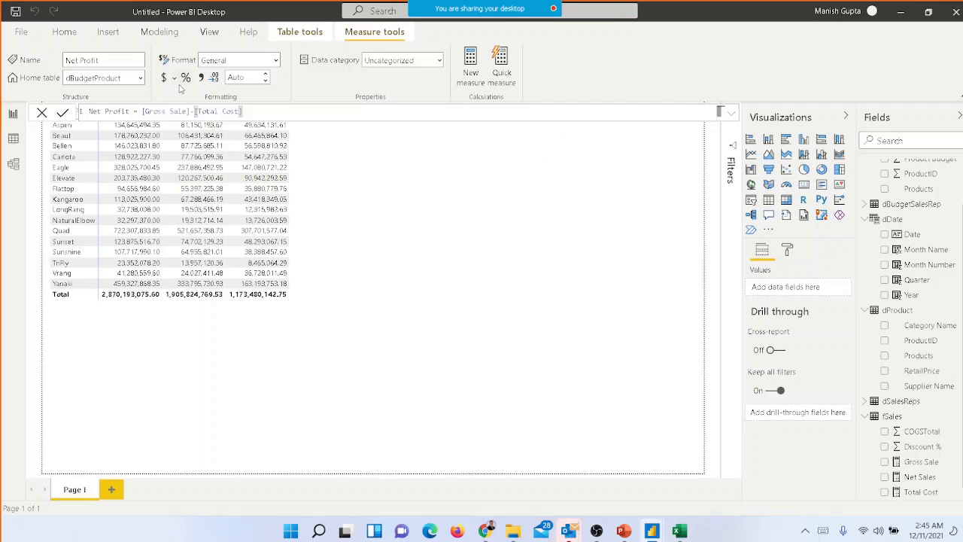
pyautogui.click(140, 78)
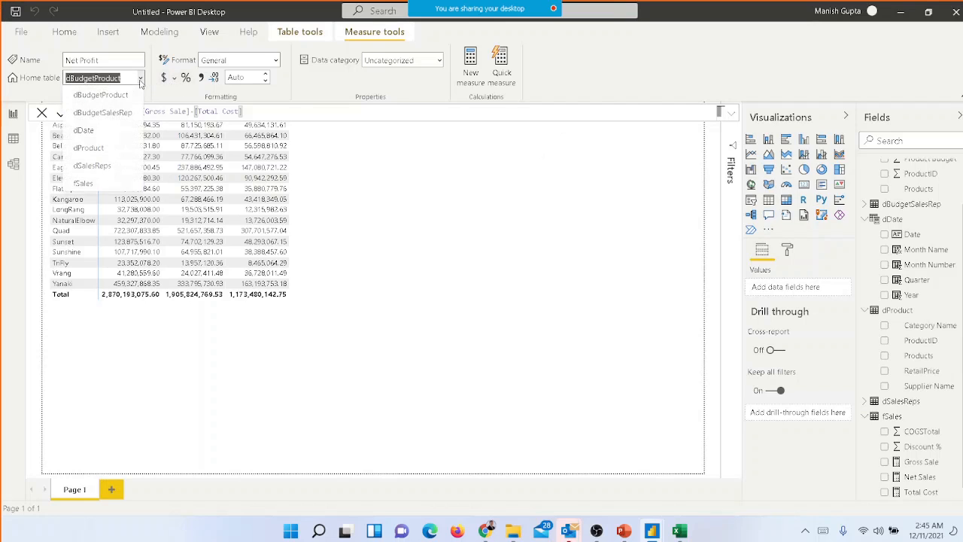
pyautogui.click(116, 187)
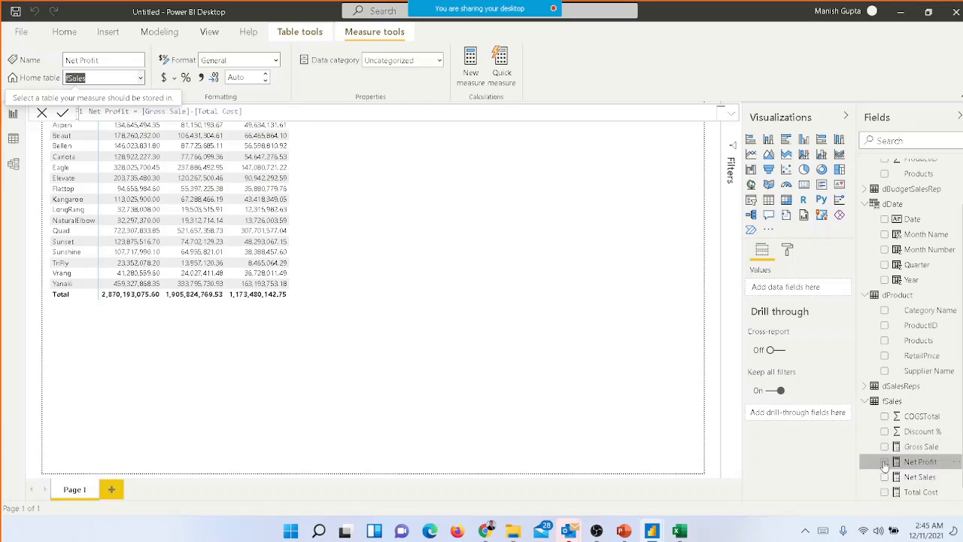
pyautogui.click(885, 462)
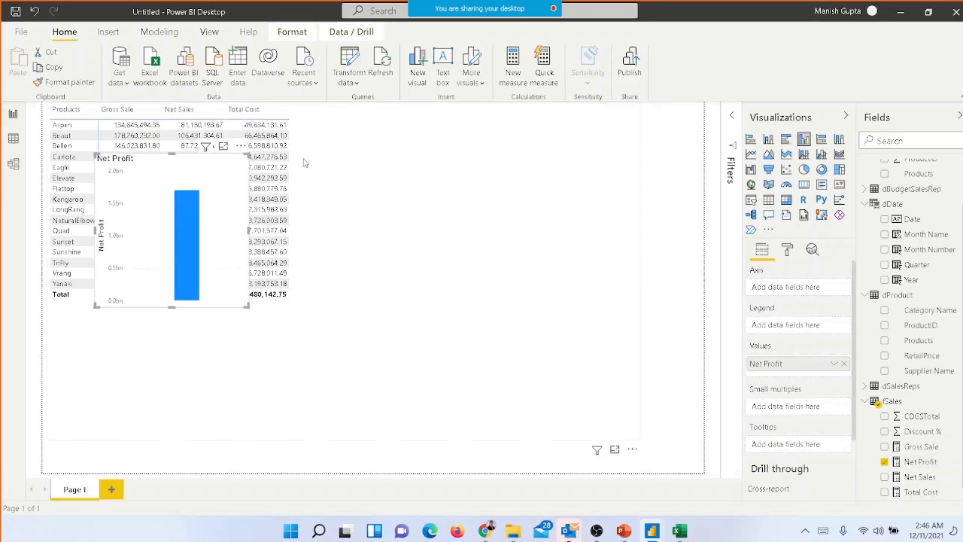
pyautogui.click(241, 147)
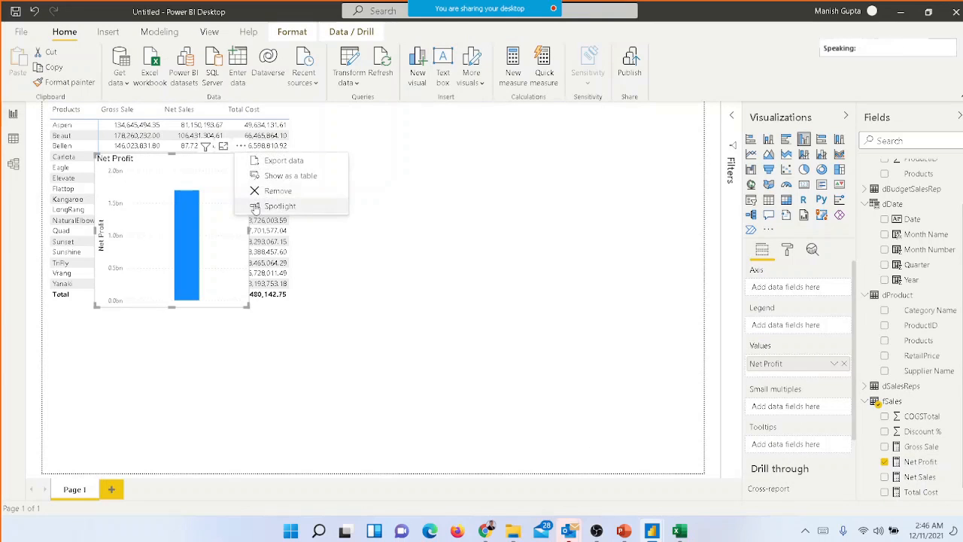
pyautogui.click(277, 194)
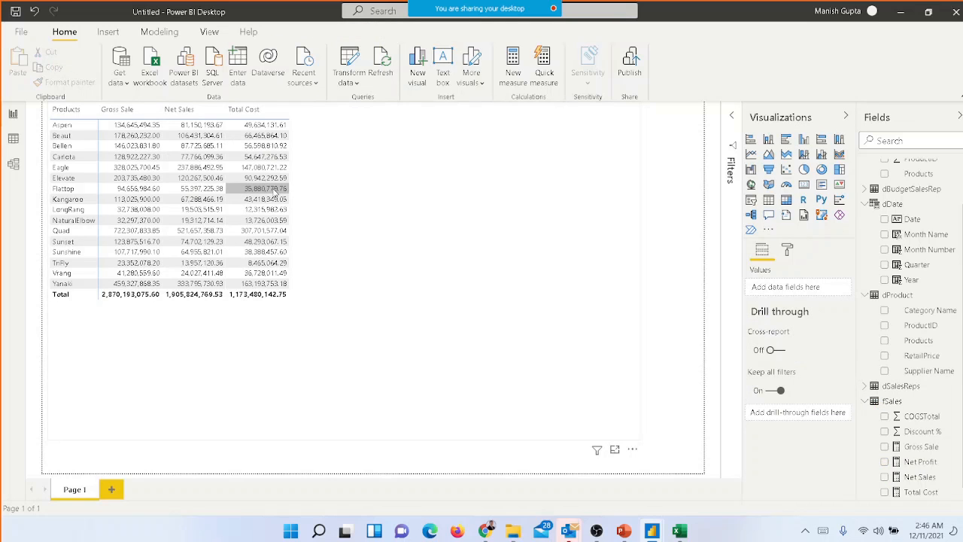
# Add the Net Profit measure to the product matrix as a value after Total Cost
pyautogui.click(277, 193)
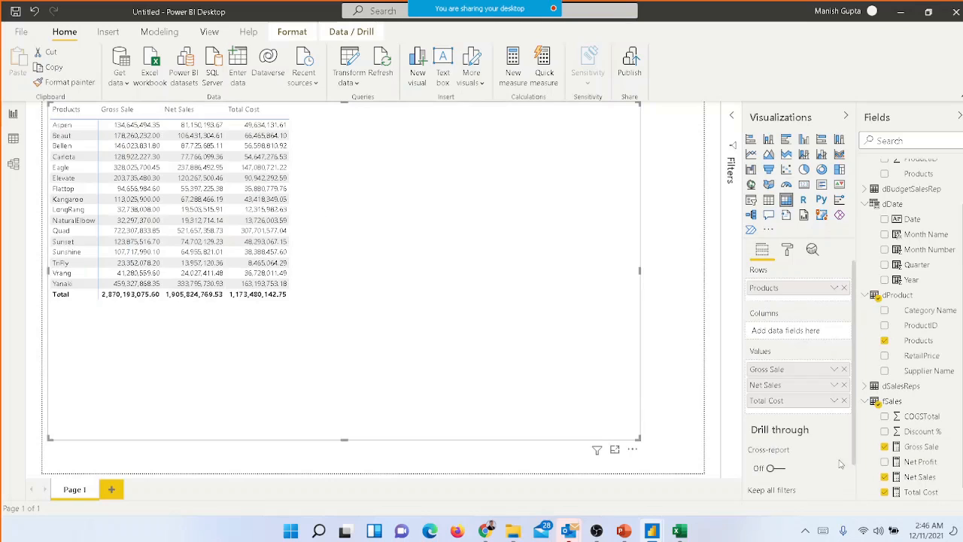
pyautogui.click(887, 467)
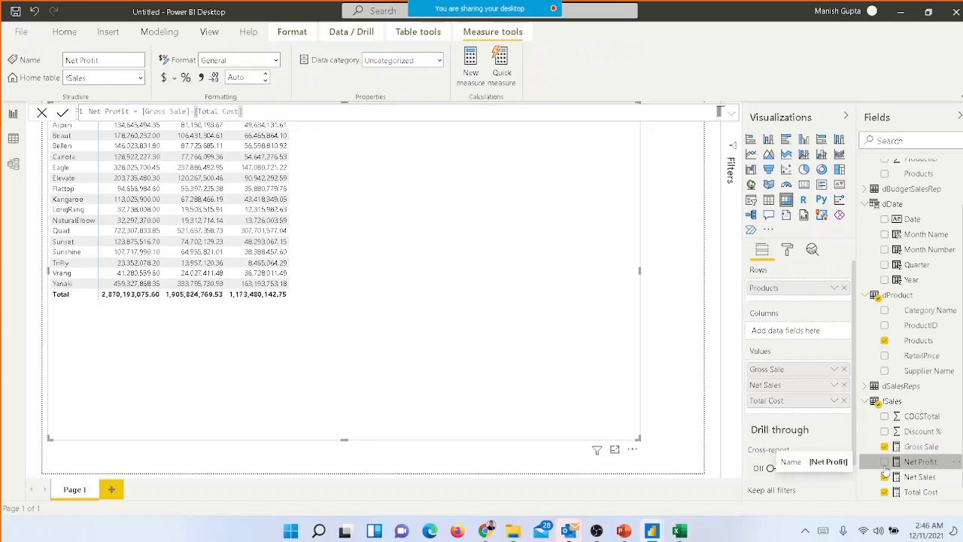
pyautogui.click(885, 463)
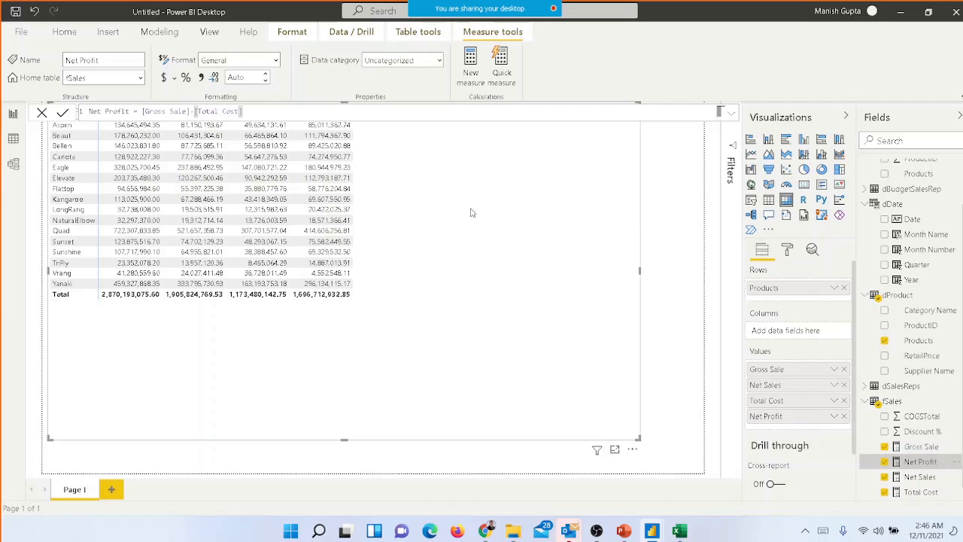
pyautogui.click(661, 211)
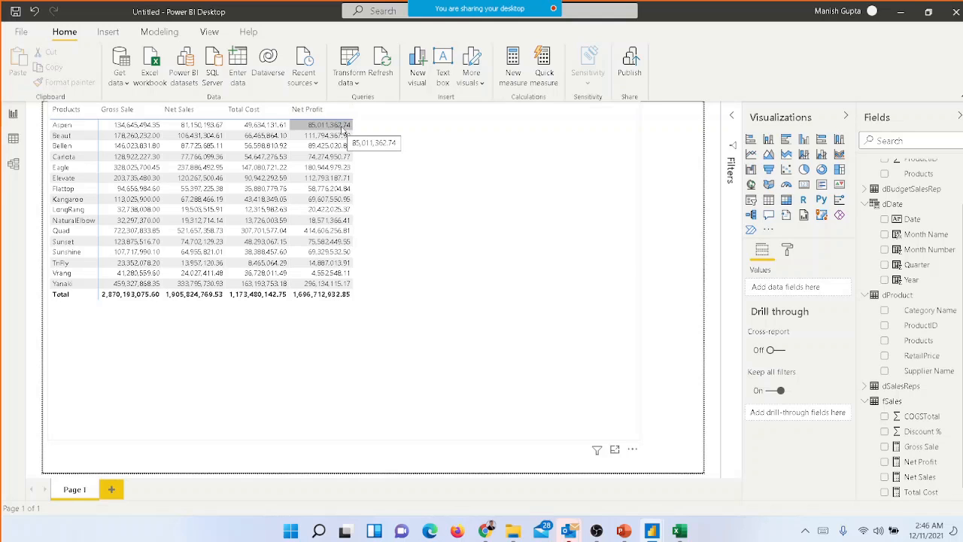
# Reopen the Net Profit measure's formula and delete the [Gross Sale] reference from it
pyautogui.click(916, 462)
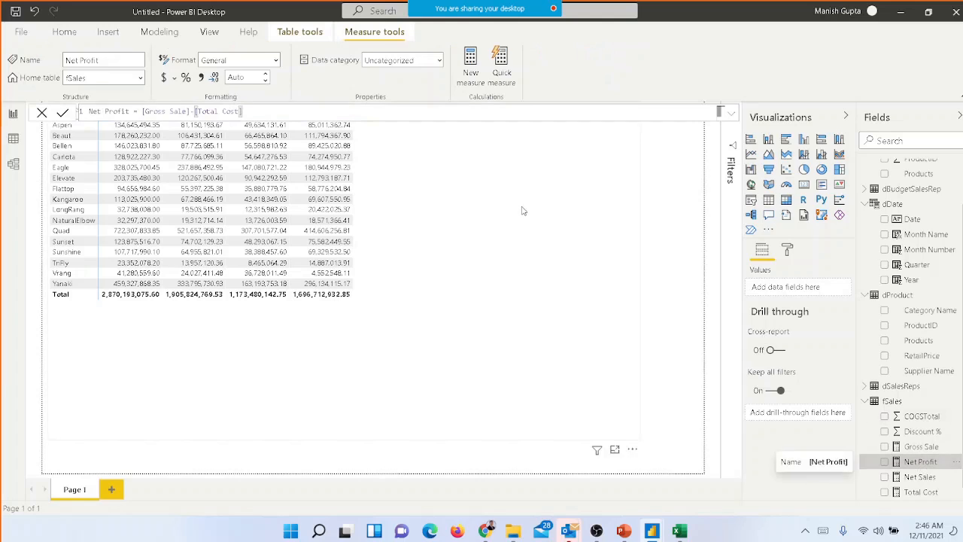
pyautogui.doubleClick(186, 111)
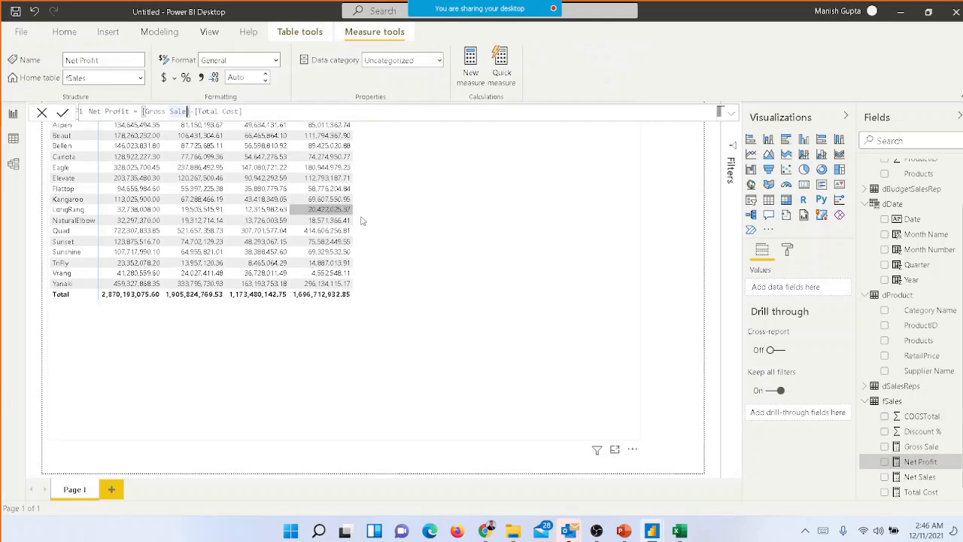
pyautogui.hotkey('ctrl', 'Left')
pyautogui.hotkey('ctrl', 'Left')
pyautogui.hotkey('ctrl', 'shift', 'Right')
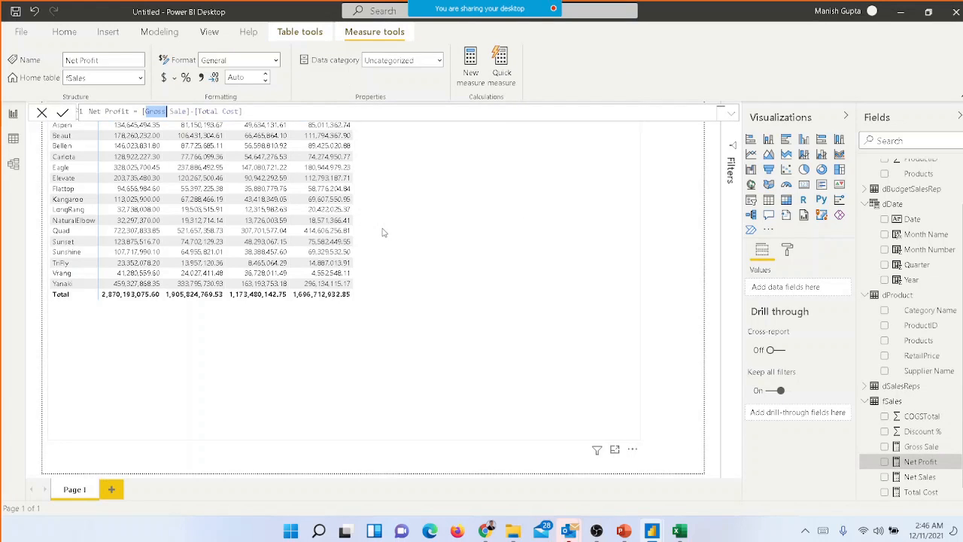
pyautogui.hotkey('ctrl', 'Right')
pyautogui.hotkey('ctrl', 'shift', 'Left')
pyautogui.hotkey('ctrl', 'shift', 'Left')
pyautogui.hotkey('ctrl', 'shift', 'Left')
pyautogui.press('BackSpace')
# Insert [Net Sales] before -[Total Cost] in the Net Profit formula, commit the measure, and return to the matrix
pyautogui.write('net')
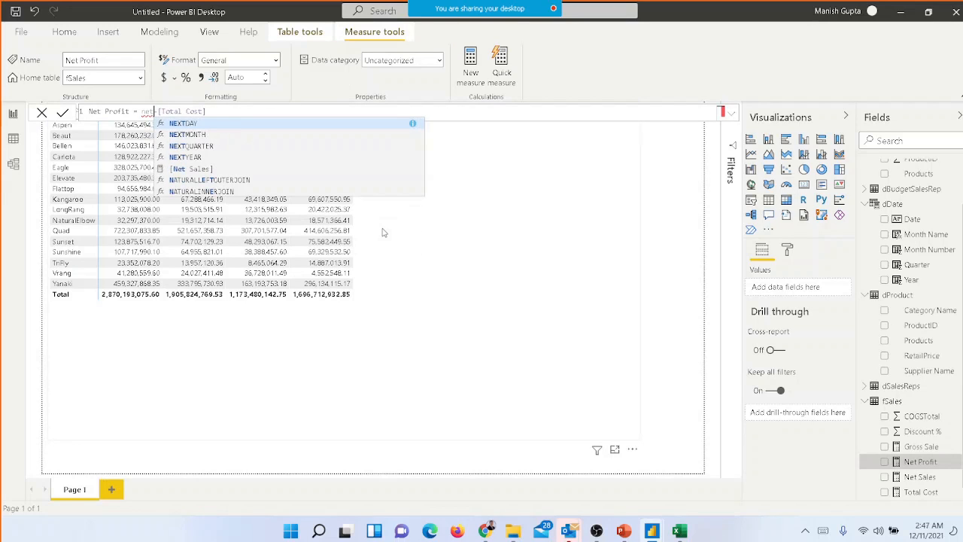
pyautogui.press('Down')
pyautogui.press('Down')
pyautogui.press('Down')
pyautogui.press('Down')
pyautogui.press('Tab')
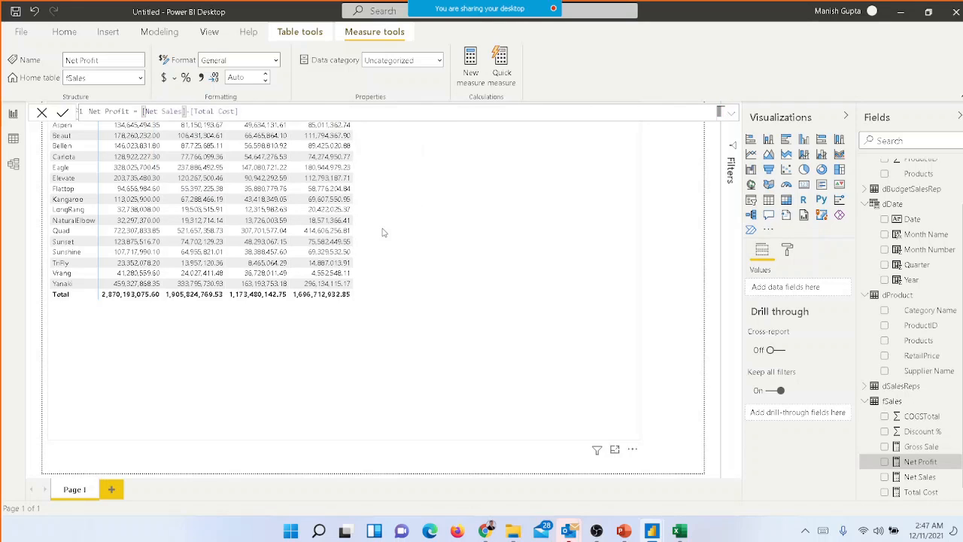
pyautogui.click(382, 114)
pyautogui.press('Return')
pyautogui.click(395, 158)
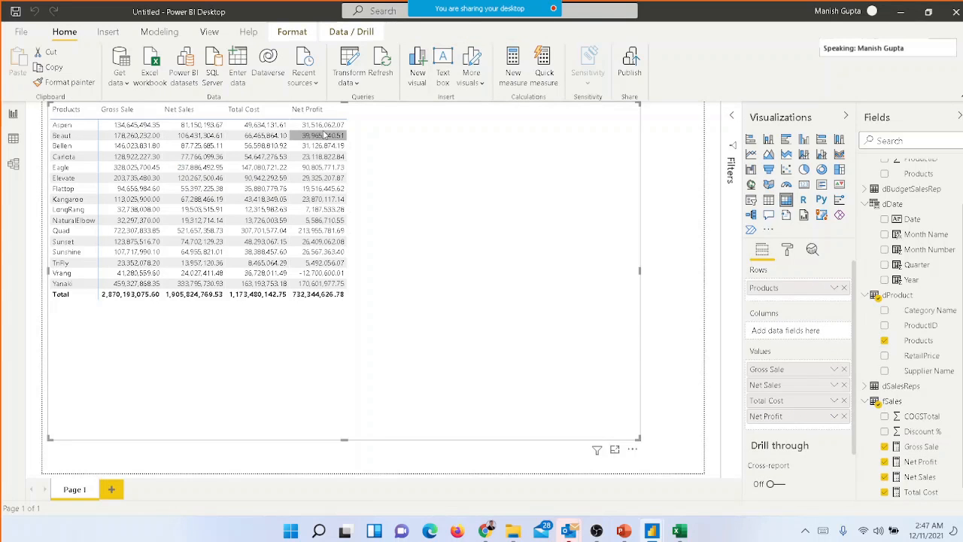
# Open the meeting chat to read the participants' latest messages, and close it
pyautogui.moveTo(515, 5)
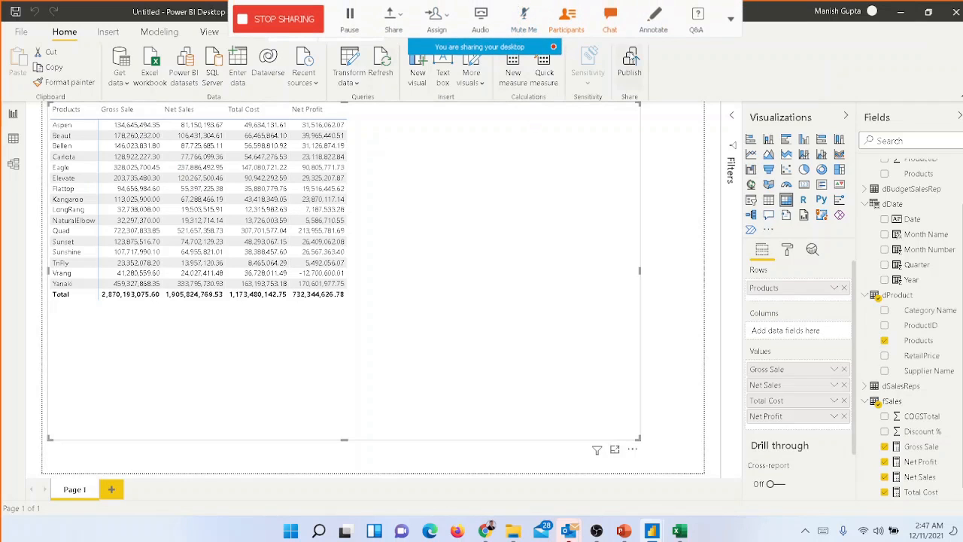
pyautogui.click(611, 31)
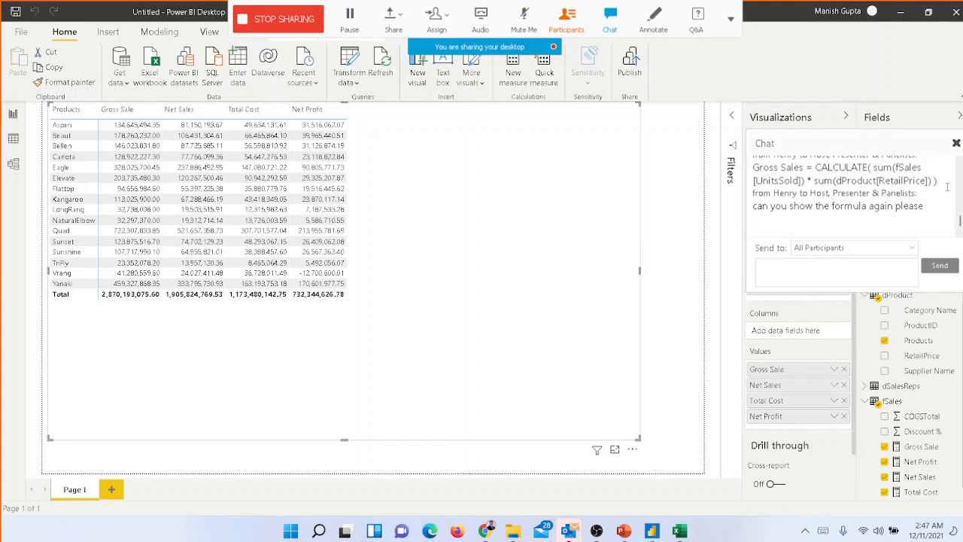
pyautogui.click(957, 143)
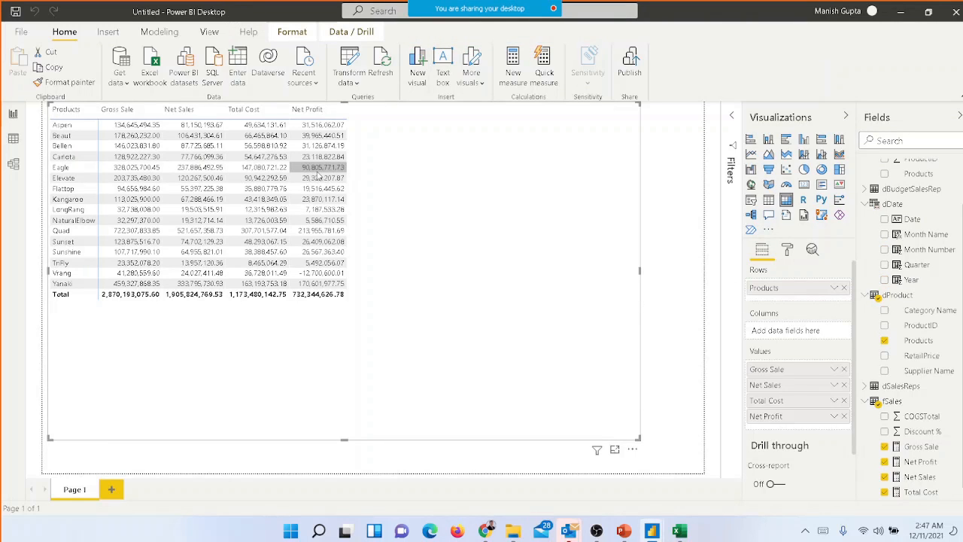
# Check the meeting chat again for new participant messages, and close the chat window
pyautogui.moveTo(595, 9)
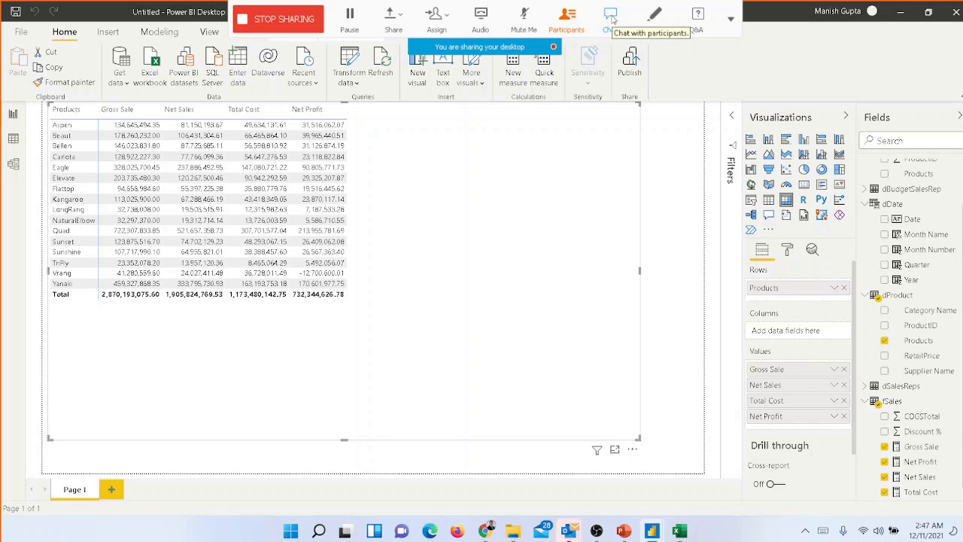
pyautogui.click(611, 17)
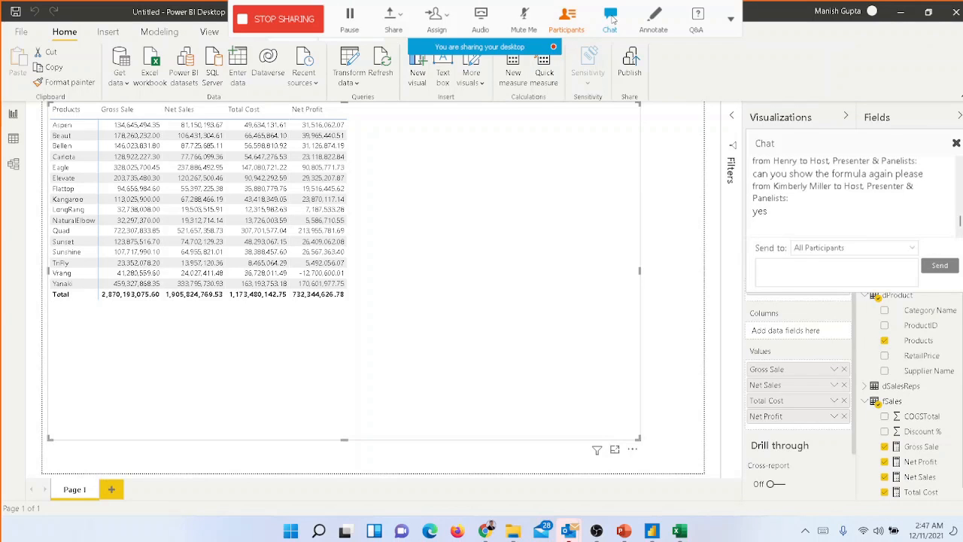
pyautogui.click(957, 144)
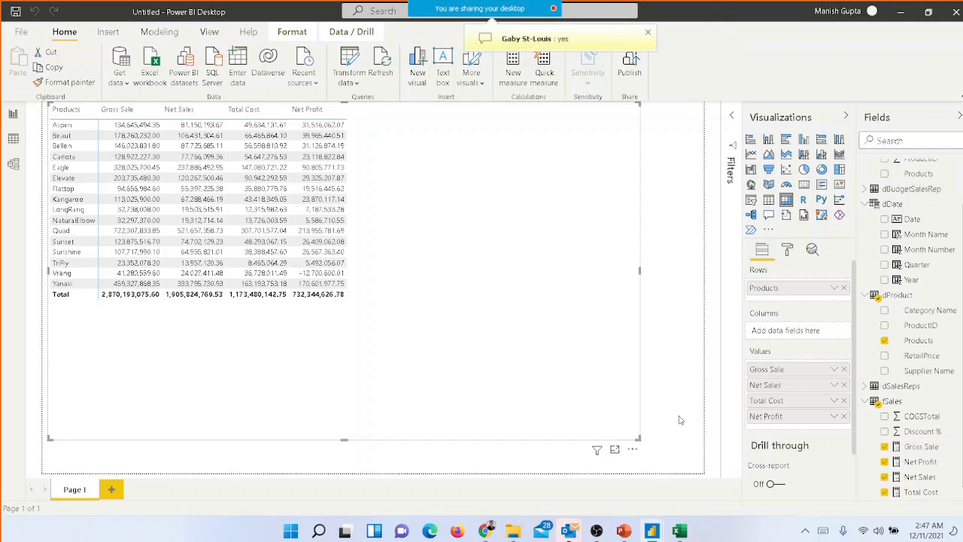
# Shrink the product matrix visual so its frame fits closely around its columns and rows
pyautogui.moveTo(639, 438); pyautogui.dragTo(414, 332)
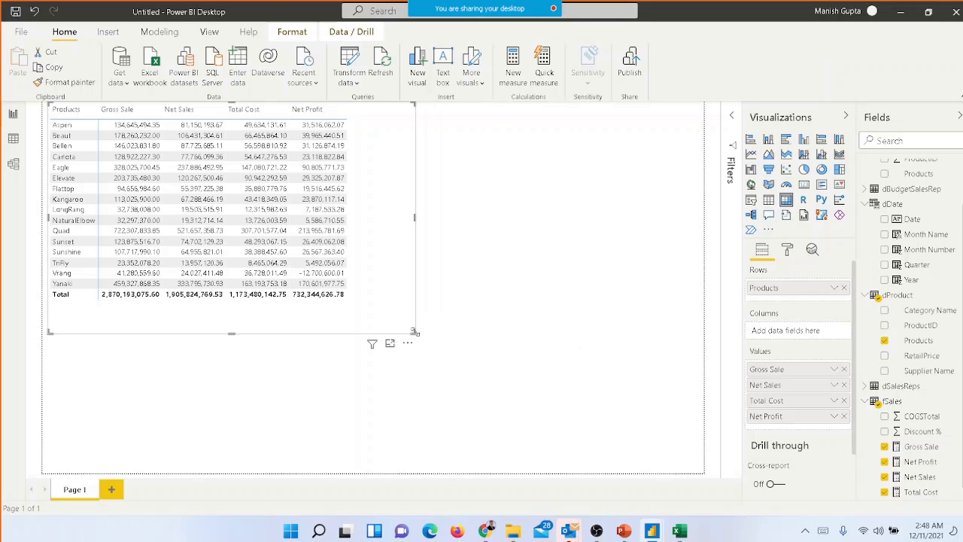
pyautogui.click(456, 288)
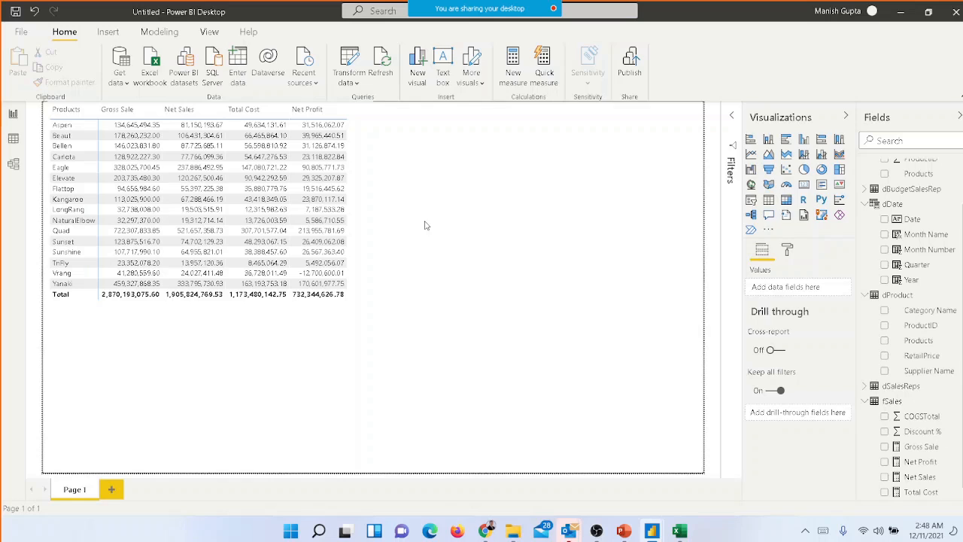
pyautogui.click(317, 128)
# Create a new measure and name it Profitability in its formula
pyautogui.click(513, 78)
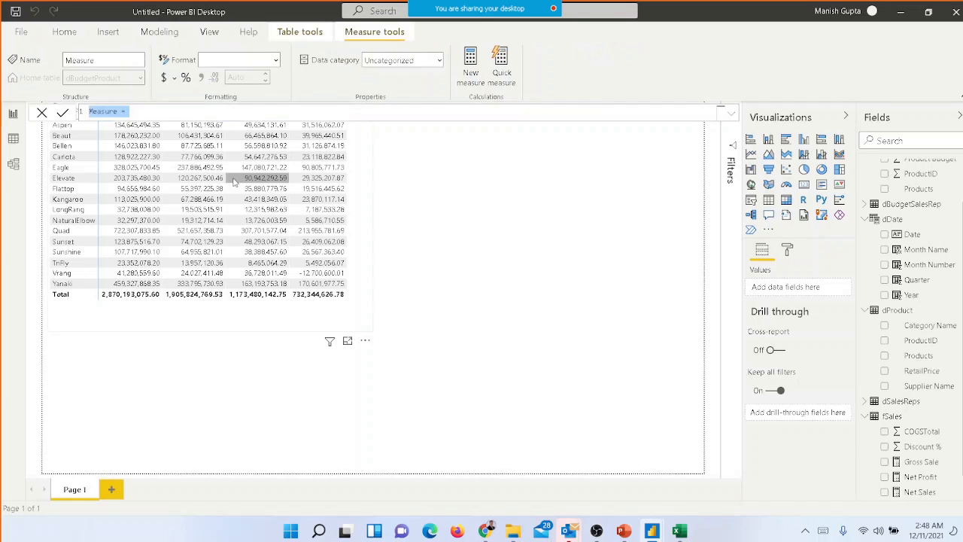
pyautogui.write('Profitabl')
pyautogui.press('BackSpace')
pyautogui.press('BackSpace')
pyautogui.press('BackSpace')
pyautogui.write('abilit')
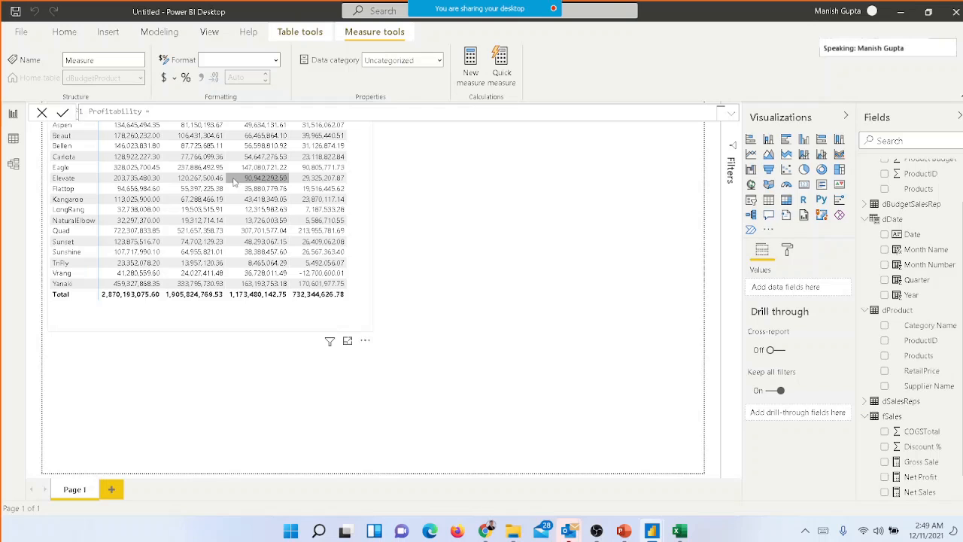
pyautogui.write('y = net')
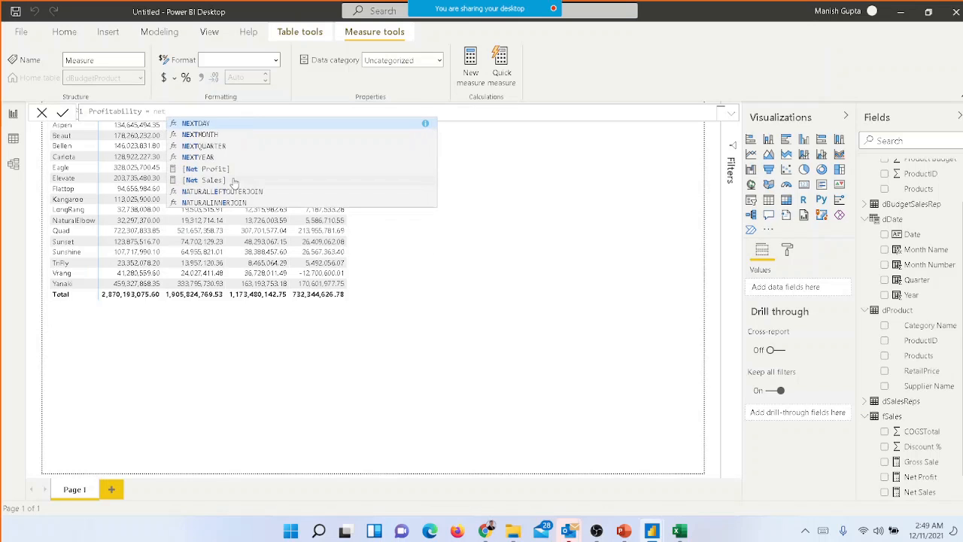
# Define Profitability as the existing measure [Net Profit] divided by [Net Sales]
pyautogui.press('Down')
pyautogui.press('Down')
pyautogui.press('Down')
pyautogui.press('Down')
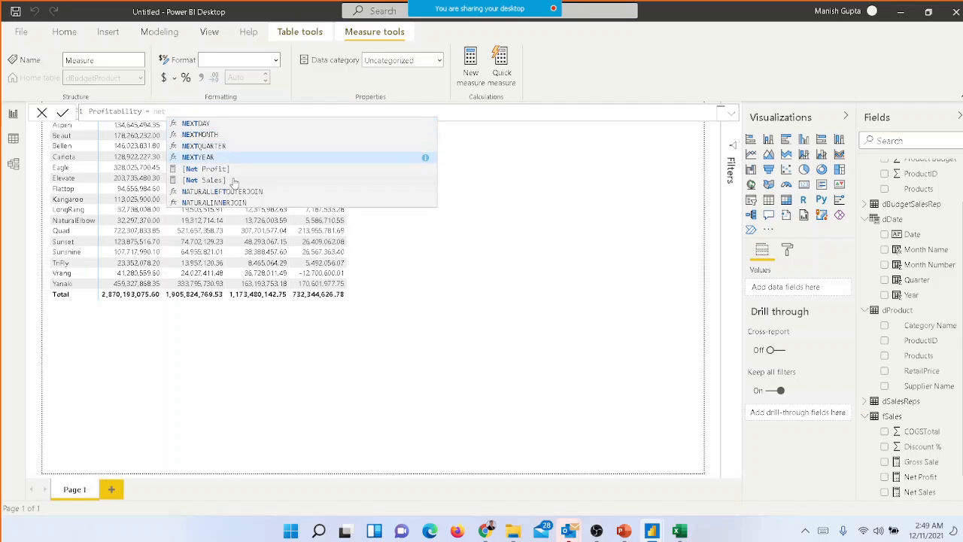
pyautogui.press('Tab')
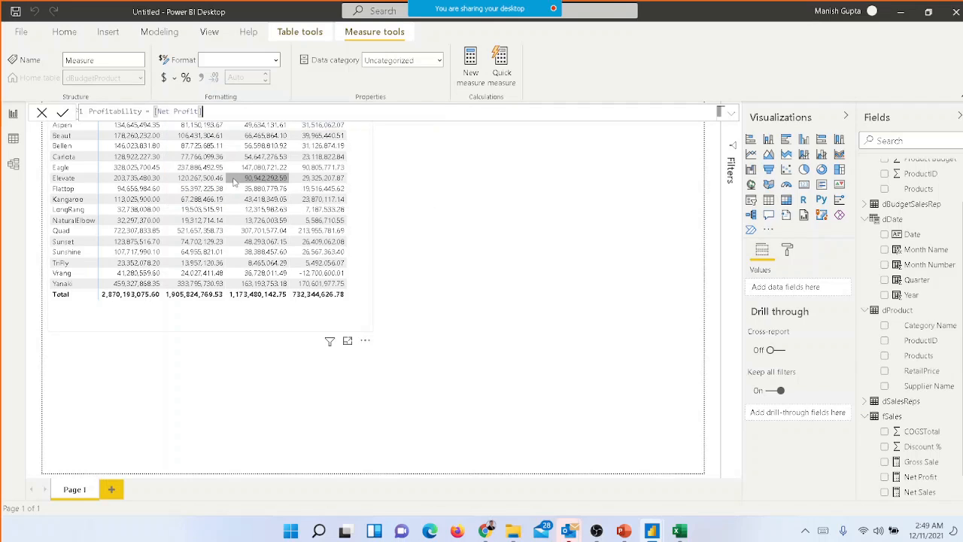
pyautogui.write('/net')
pyautogui.press('Down')
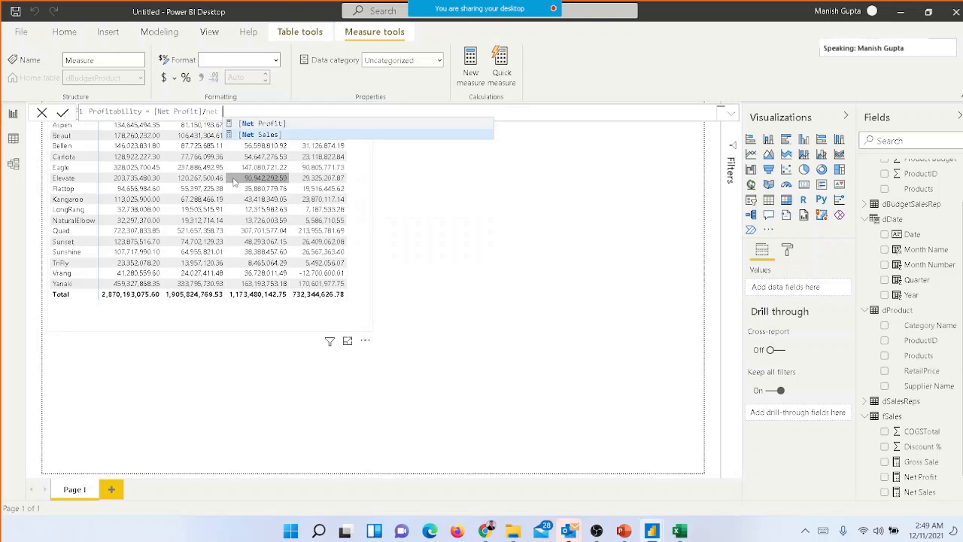
pyautogui.press('Tab')
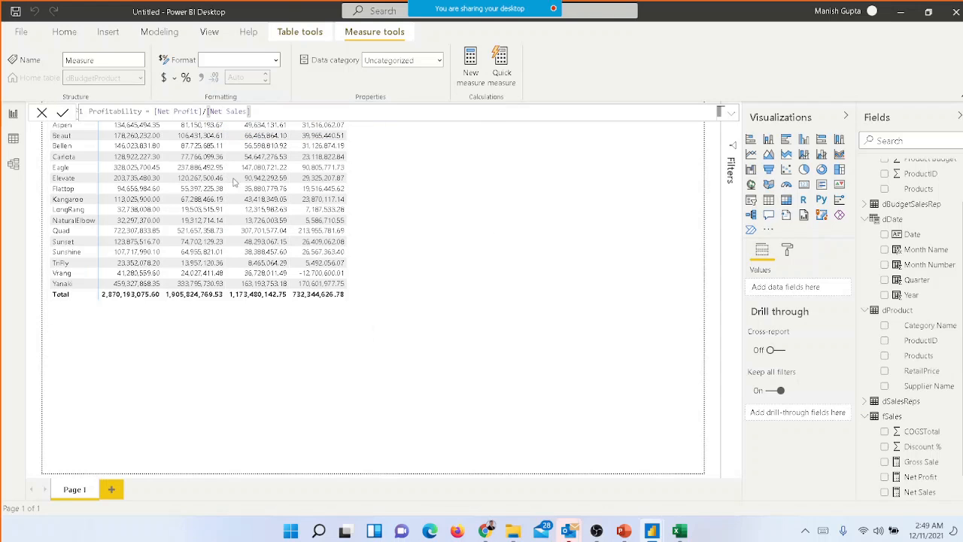
# Commit the Profitability measure and set its home table to fSales
pyautogui.press('Return')
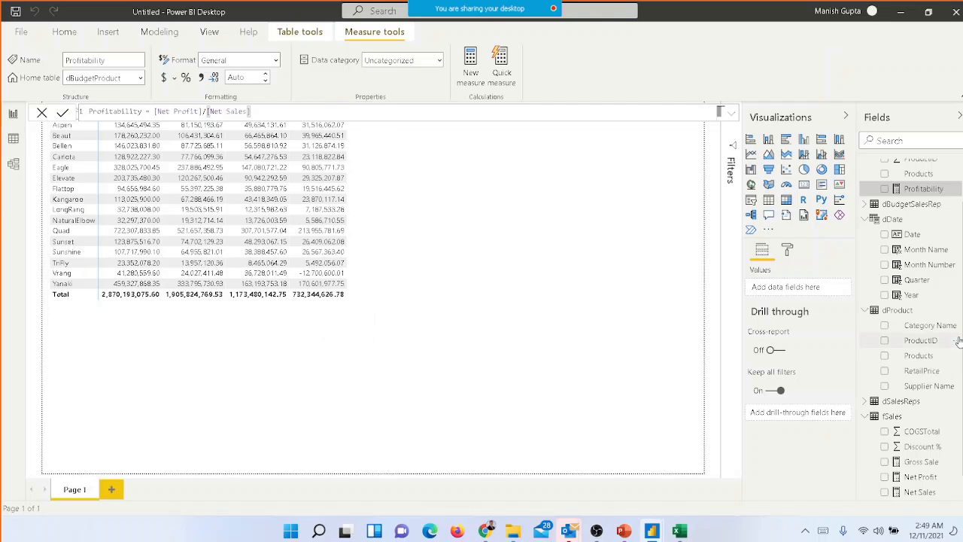
pyautogui.click(141, 78)
pyautogui.click(111, 186)
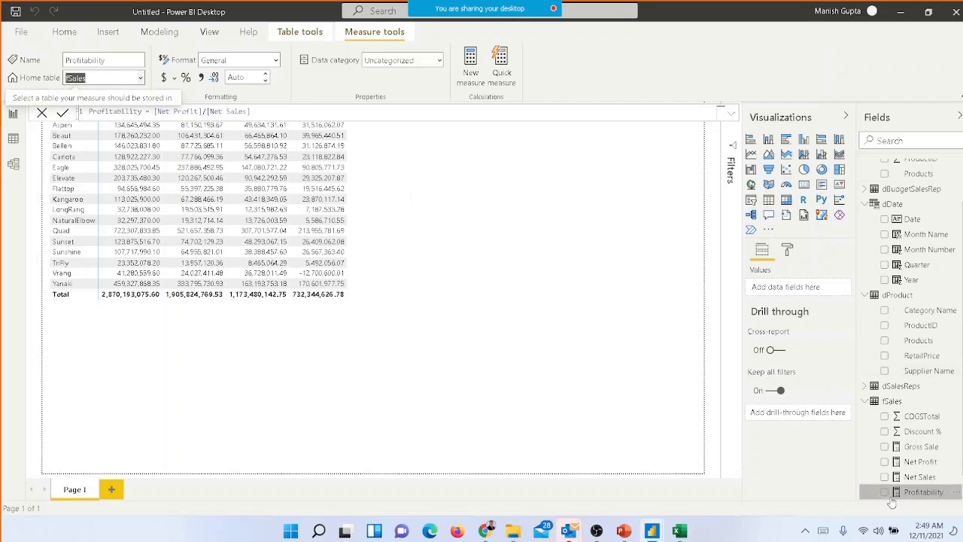
# Add Profitability to the product matrix as a value after Net Profit, and widen the visual to fit the extra column
pyautogui.click(365, 215)
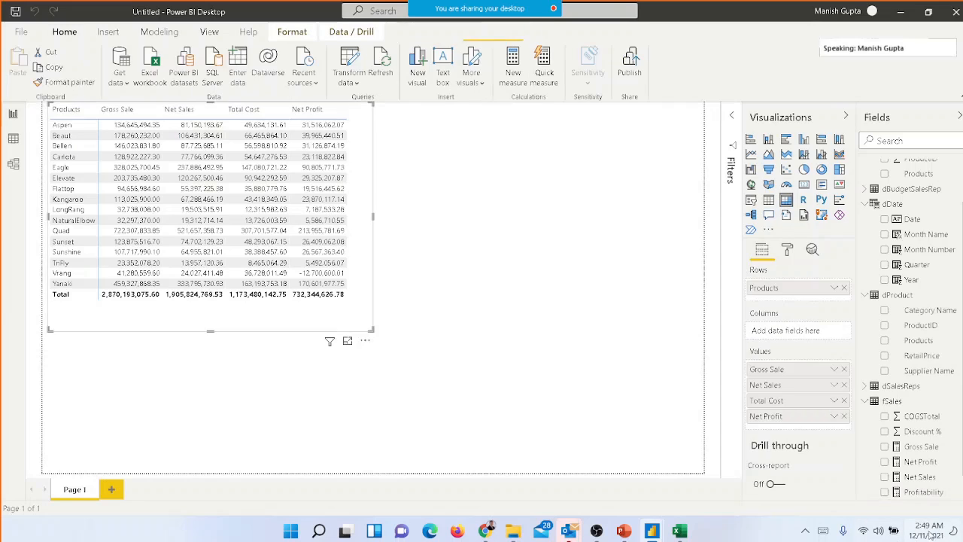
pyautogui.click(885, 493)
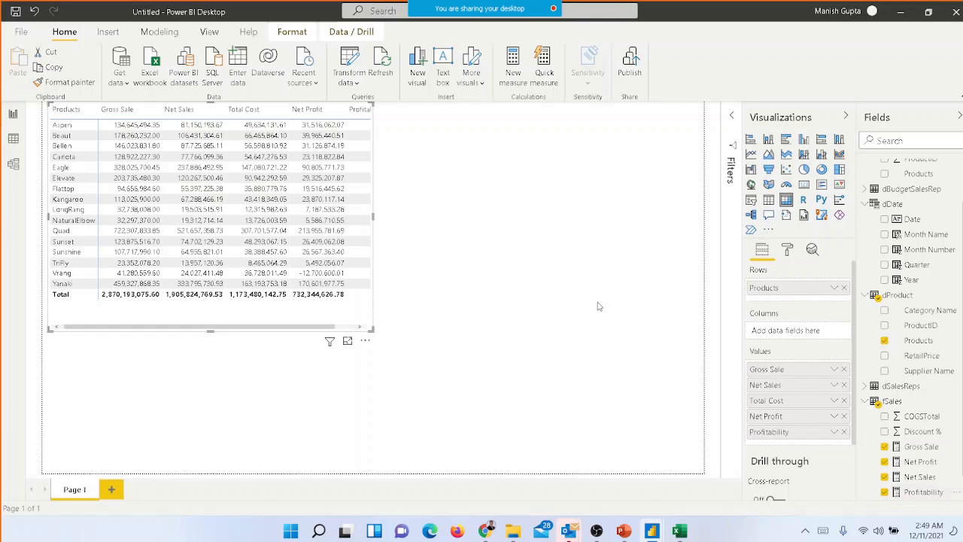
pyautogui.moveTo(373, 217); pyautogui.dragTo(486, 220)
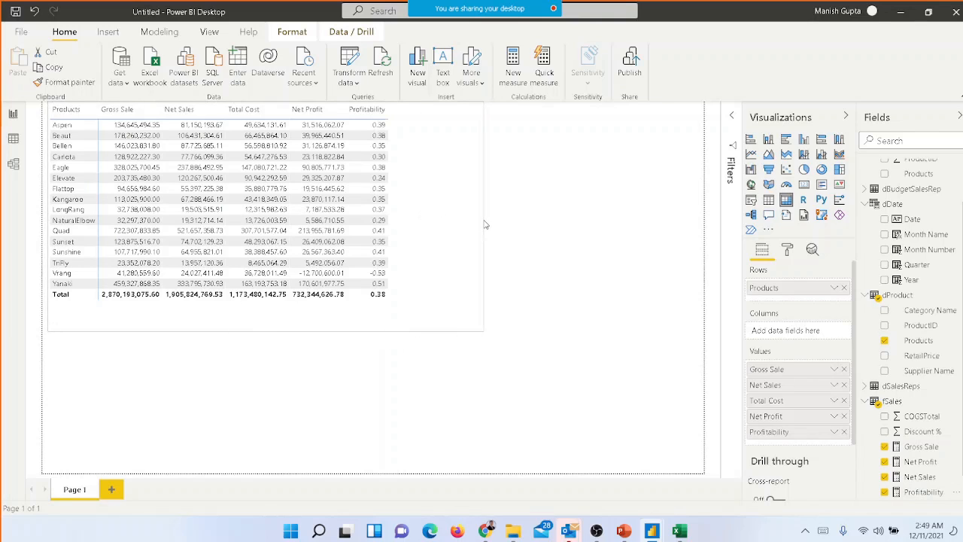
pyautogui.click(588, 219)
pyautogui.click(423, 229)
# Rename the Profitability measure to Profitability %
pyautogui.click(928, 496)
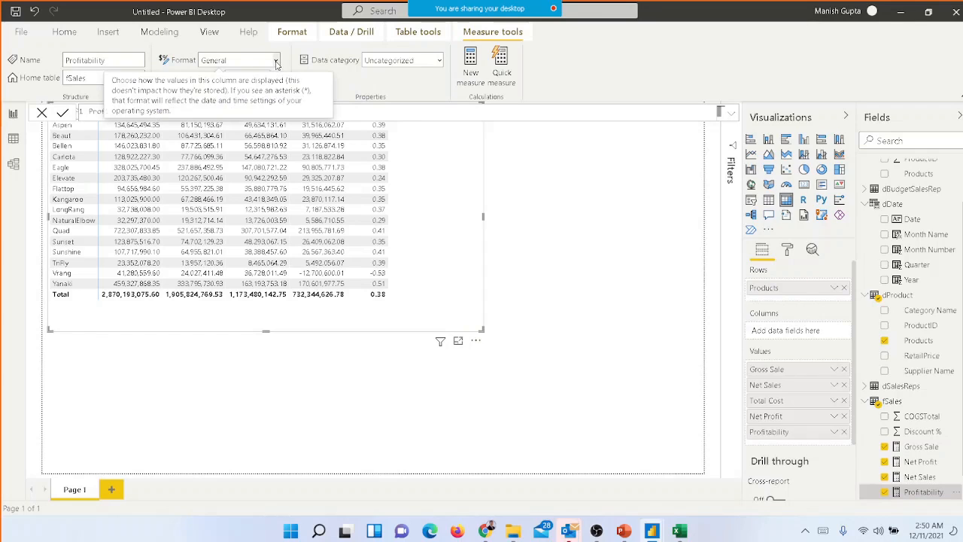
pyautogui.click(125, 62)
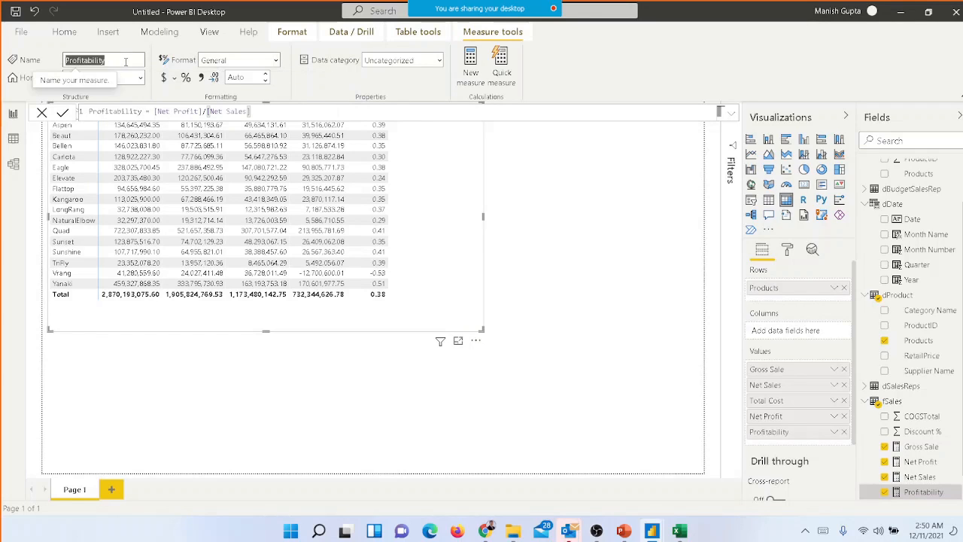
pyautogui.click(126, 61)
pyautogui.write('%')
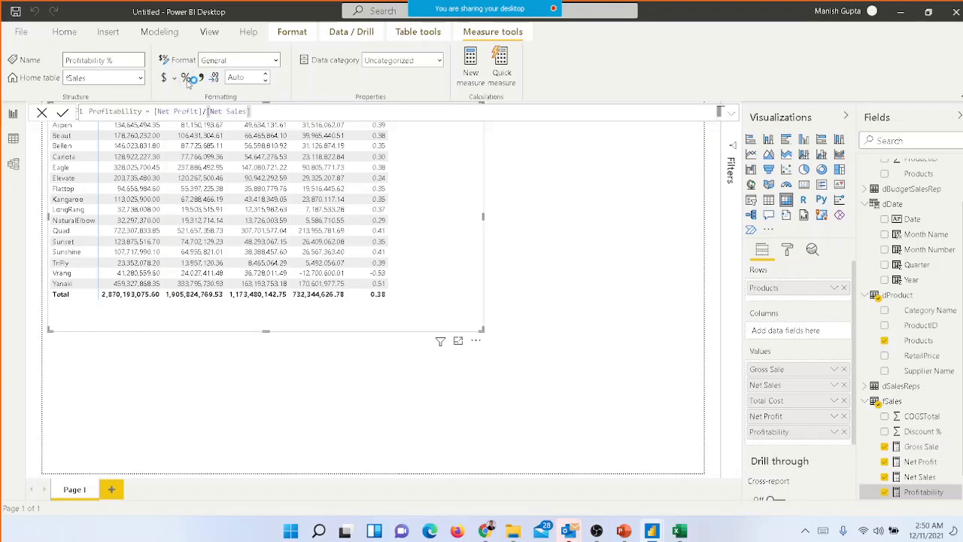
# Format the Profitability % measure as a percentage with 0 decimal places
pyautogui.click(187, 82)
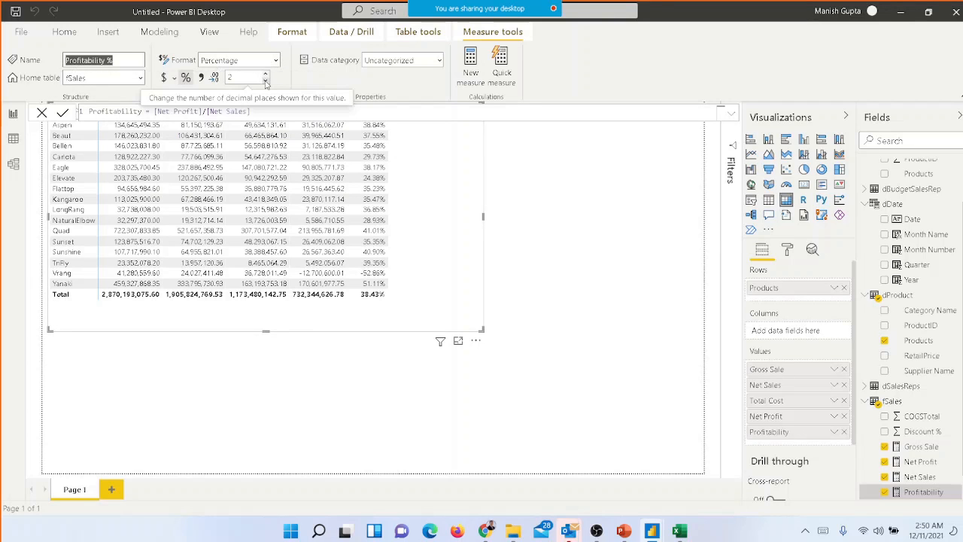
pyautogui.click(265, 81)
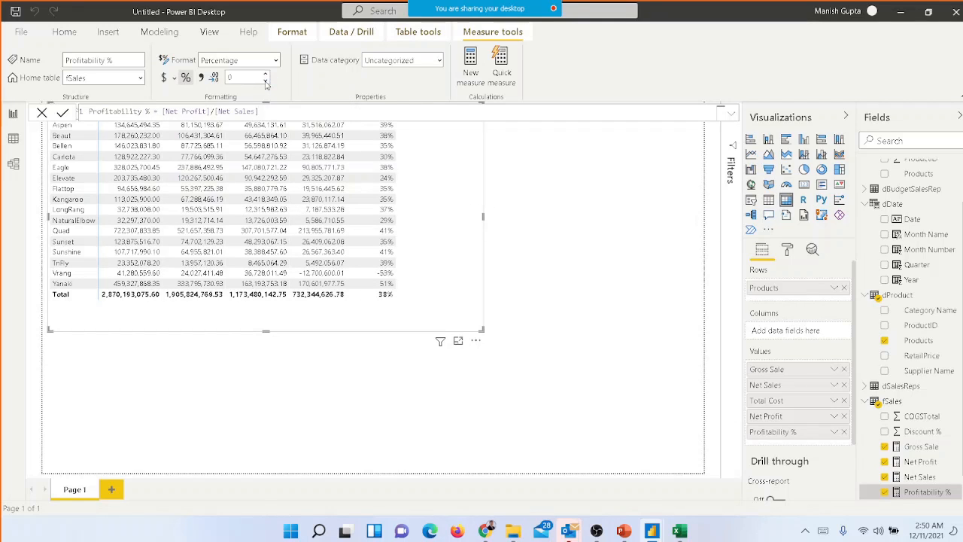
pyautogui.click(525, 240)
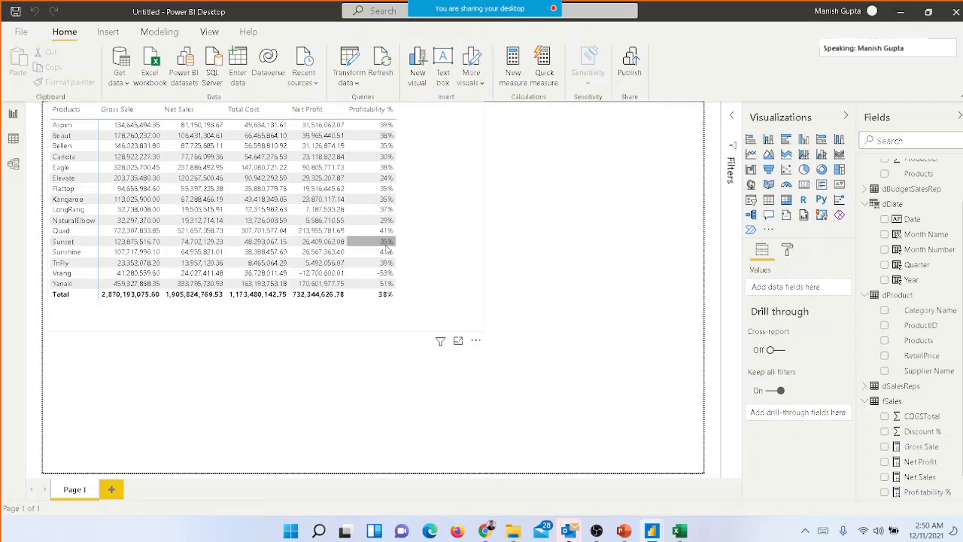
pyautogui.click(147, 150)
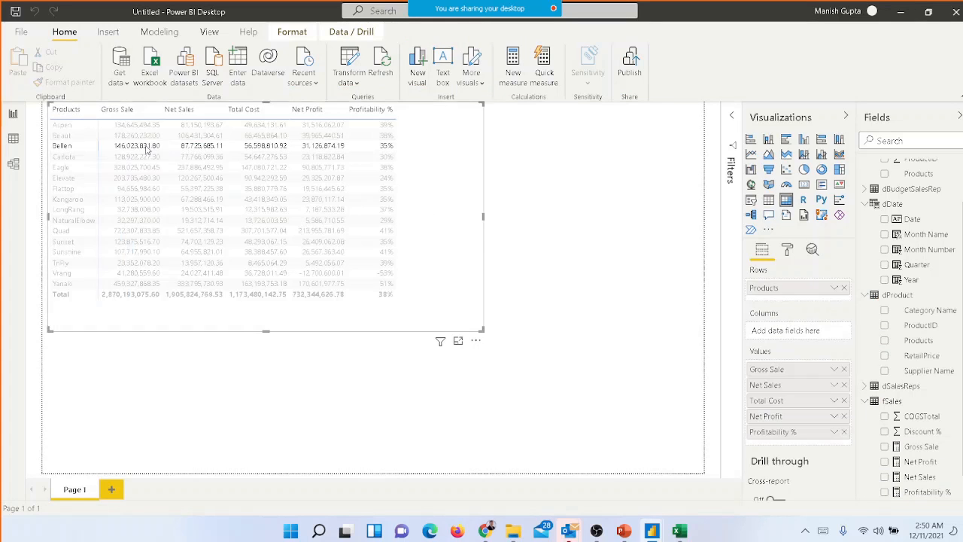
pyautogui.click(294, 35)
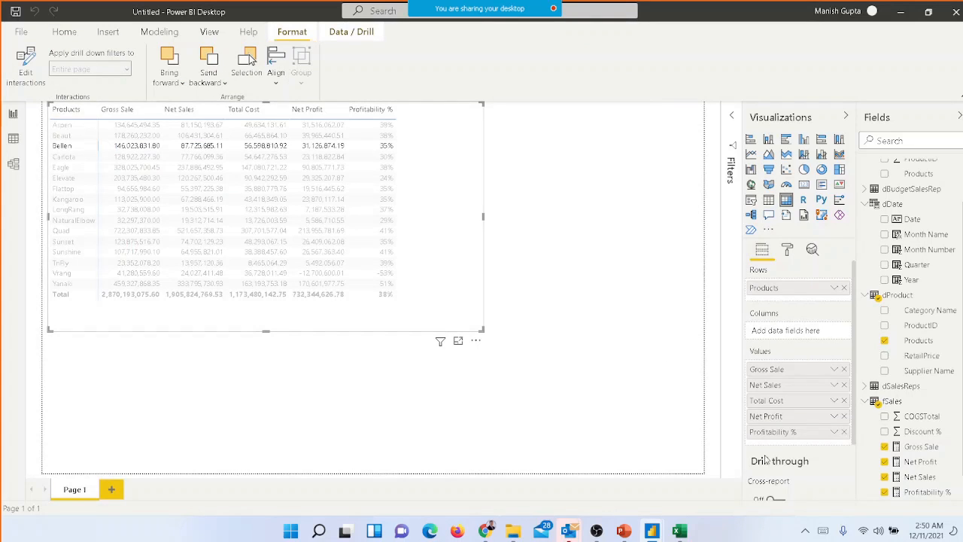
pyautogui.click(148, 147)
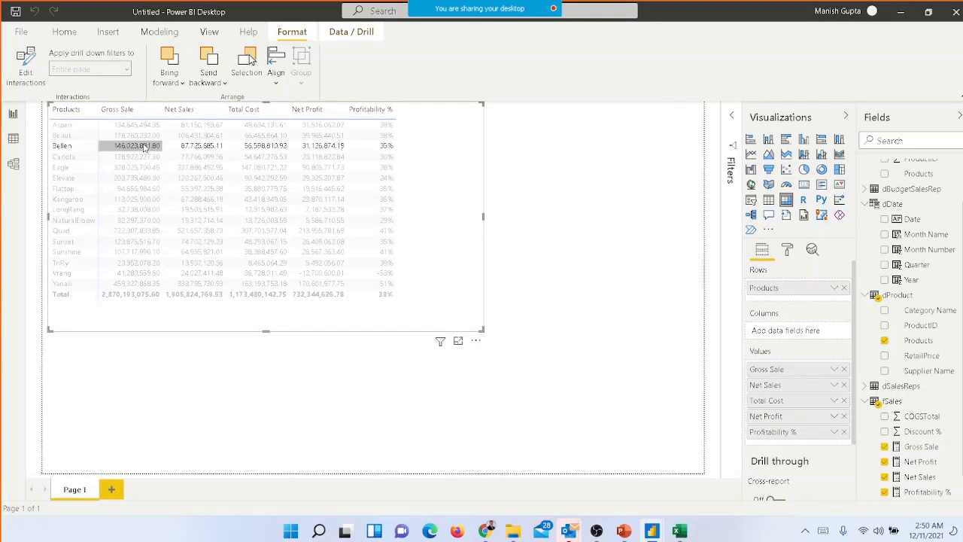
# Format the Gross Sale measure as a whole number with thousands separators
pyautogui.click(922, 447)
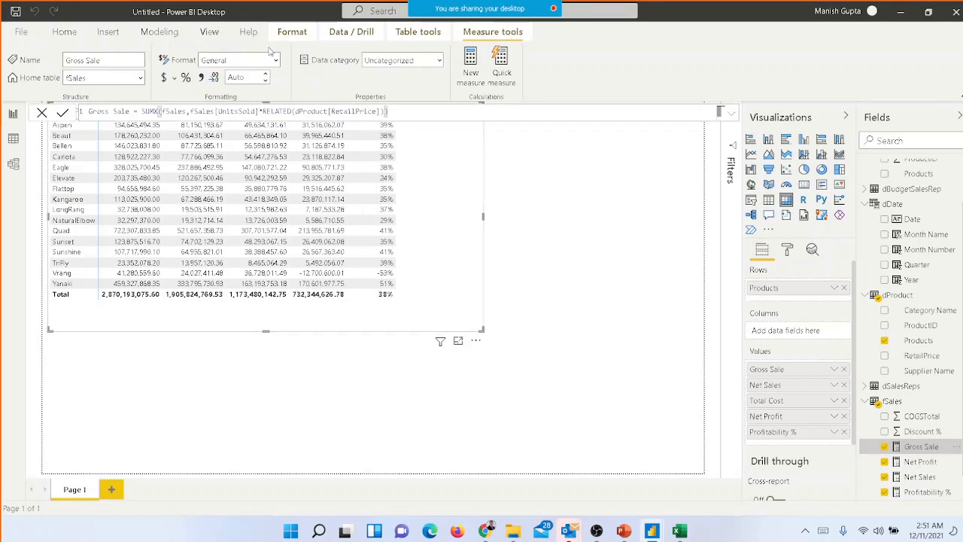
pyautogui.click(275, 61)
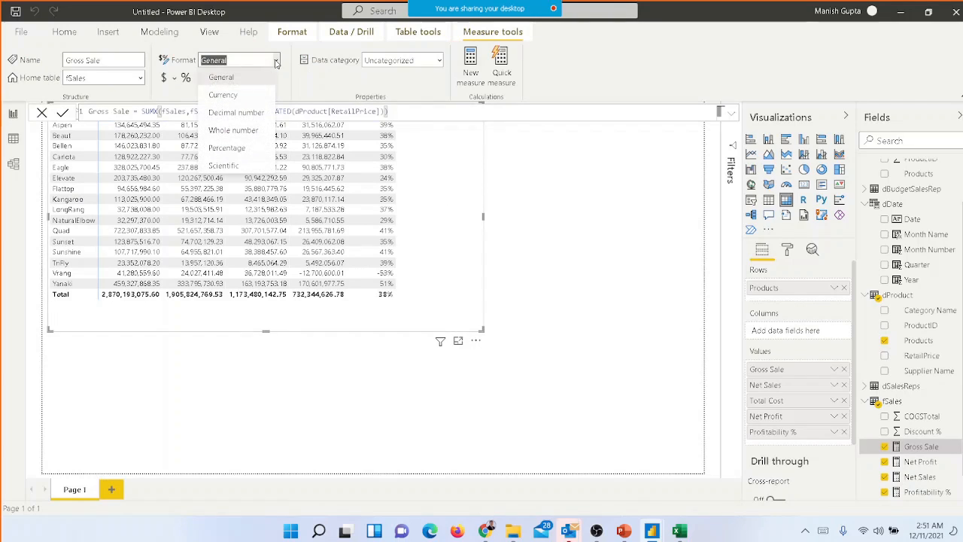
pyautogui.click(257, 135)
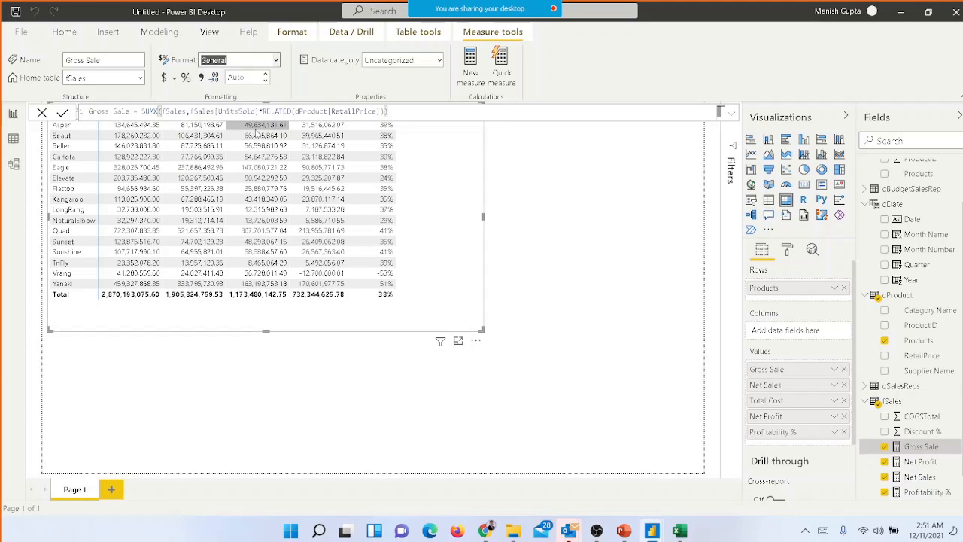
pyautogui.click(203, 78)
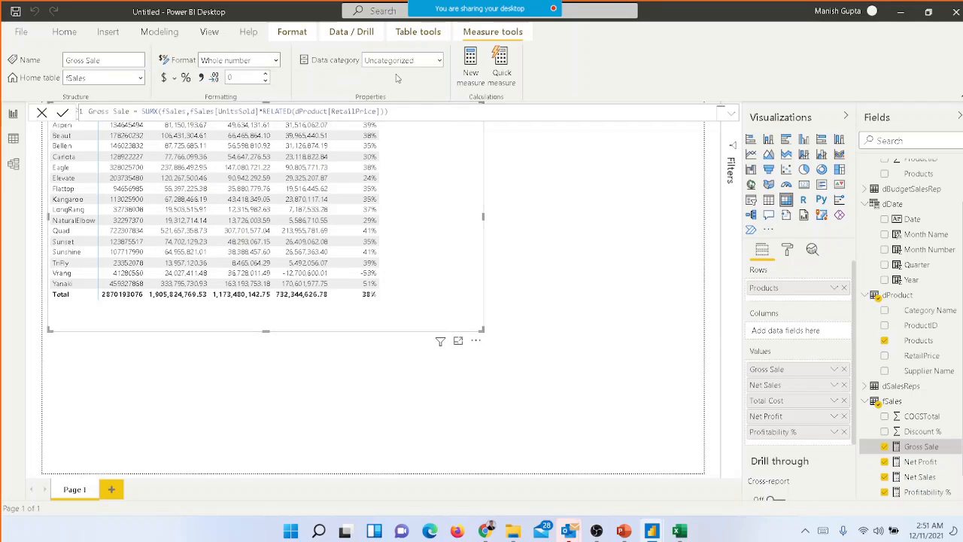
pyautogui.click(202, 78)
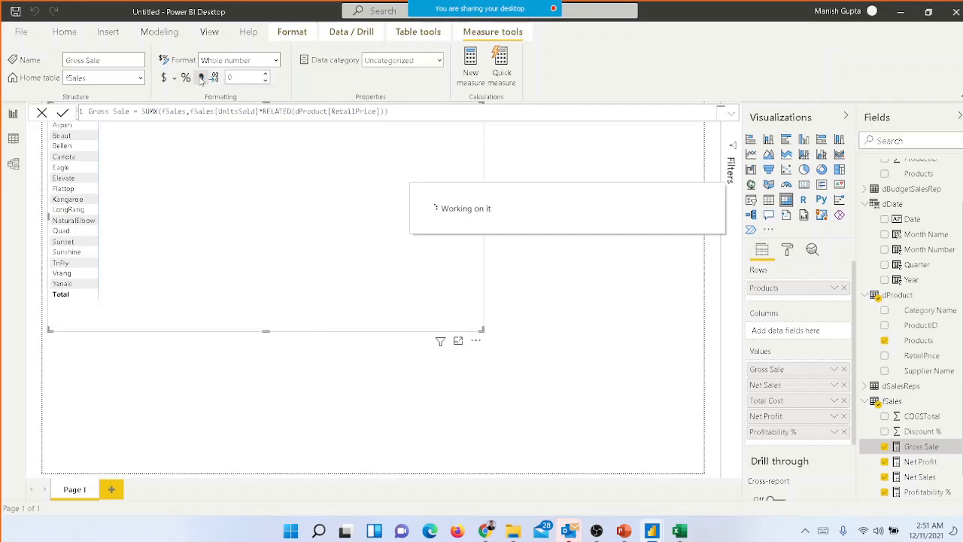
pyautogui.click(558, 234)
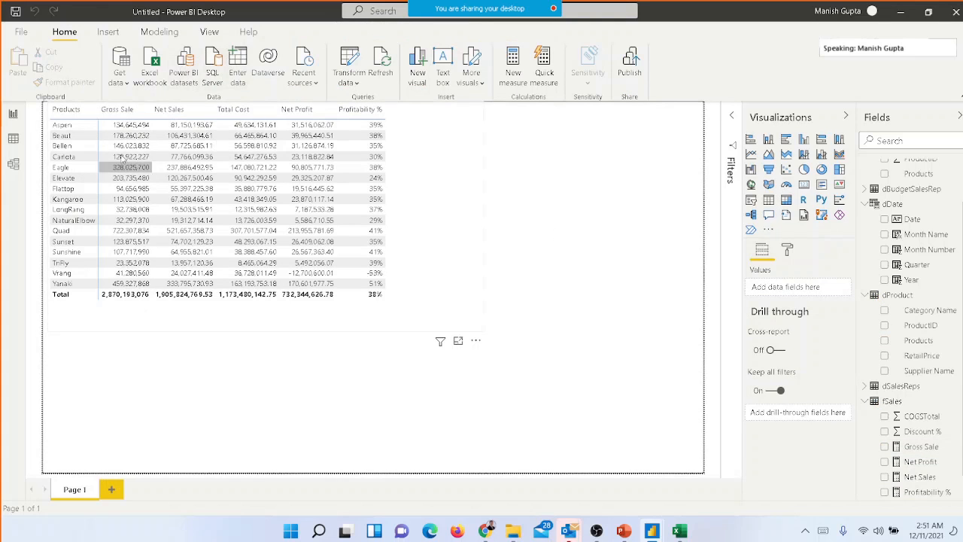
# Change the Gross Sale measure's format to dollar currency
pyautogui.click(917, 451)
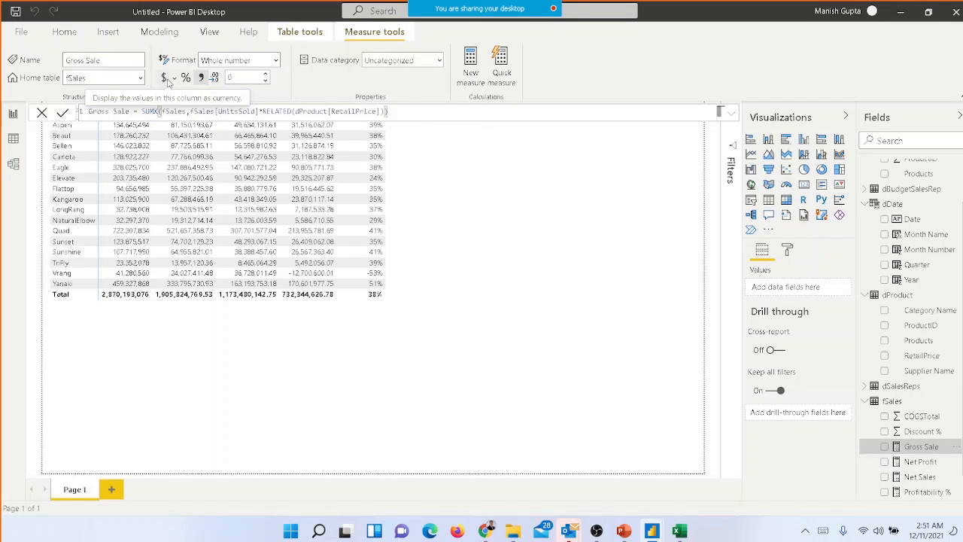
pyautogui.click(165, 78)
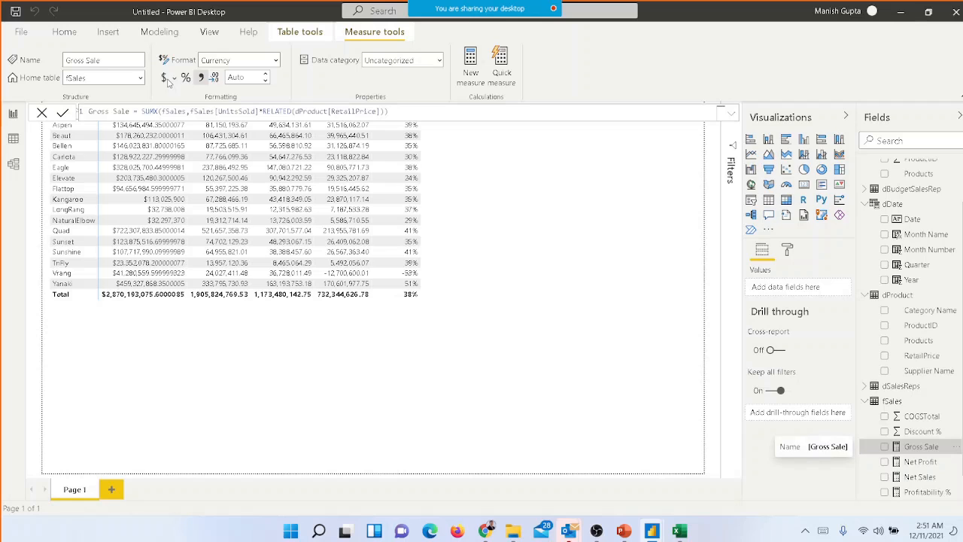
# Change the Gross Sale measure's format to decimal number with 0 decimal places
pyautogui.click(263, 62)
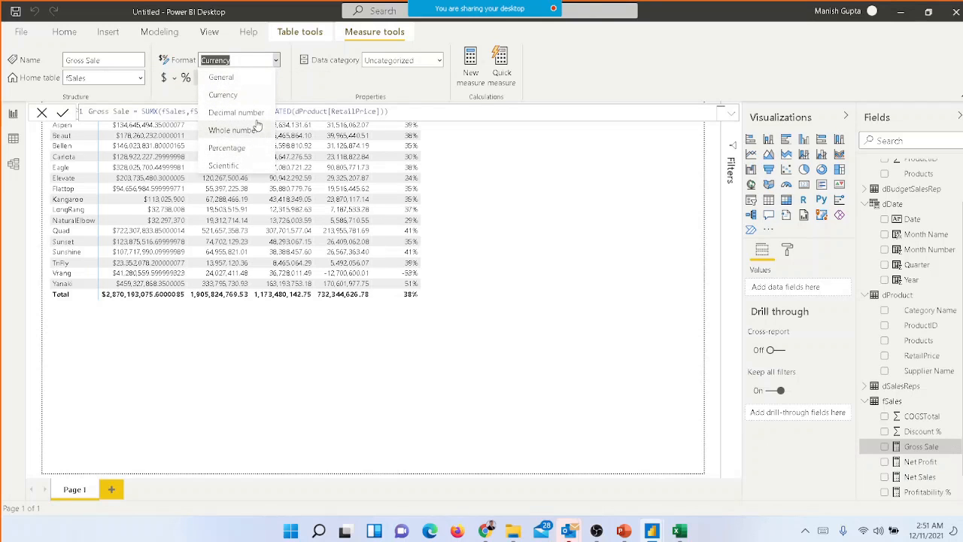
pyautogui.click(257, 113)
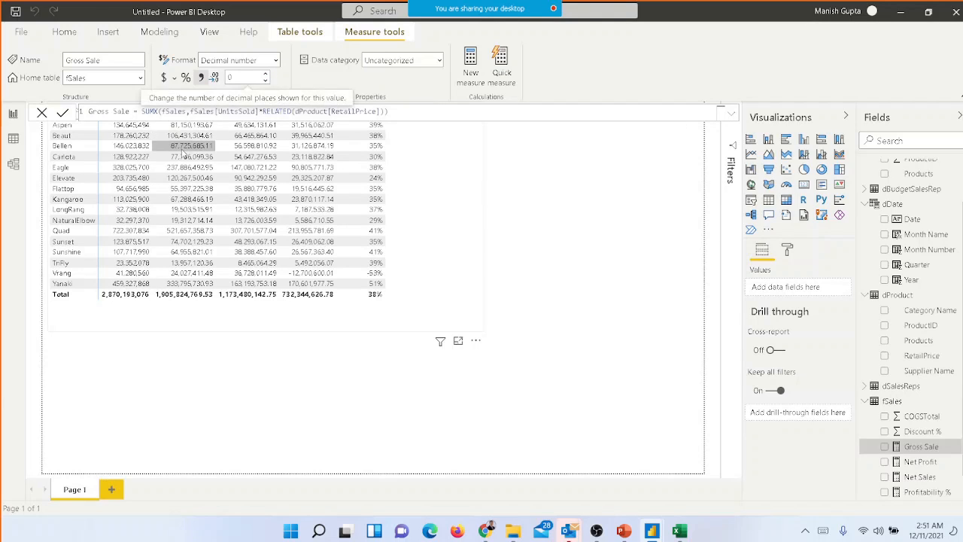
pyautogui.click(182, 148)
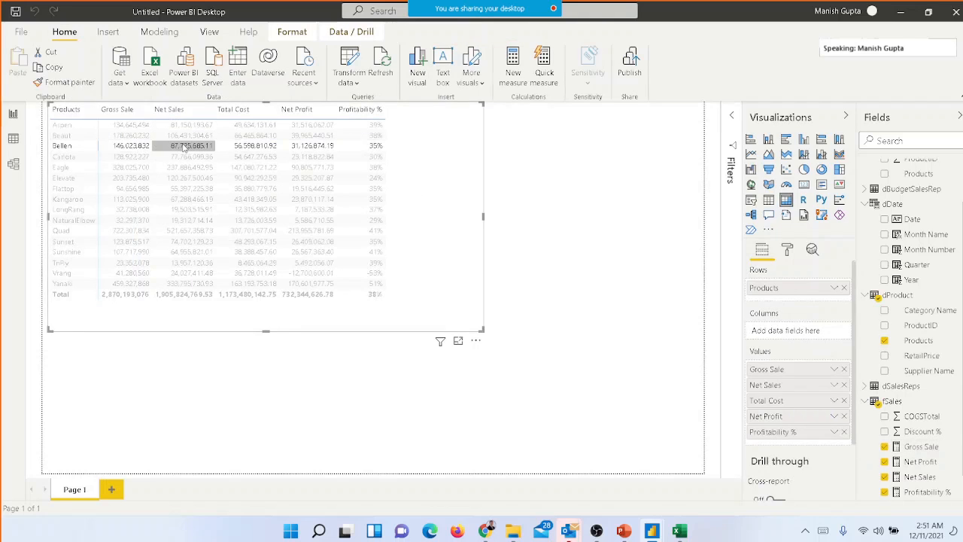
pyautogui.click(182, 148)
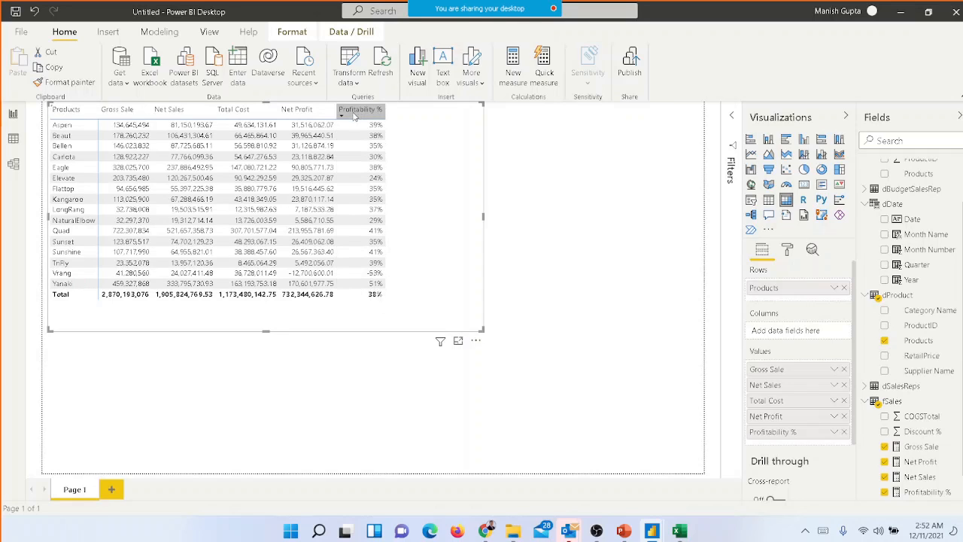
# Sort the product matrix by Profitability %, switching between descending and ascending and ending on ascending order
pyautogui.click(342, 113)
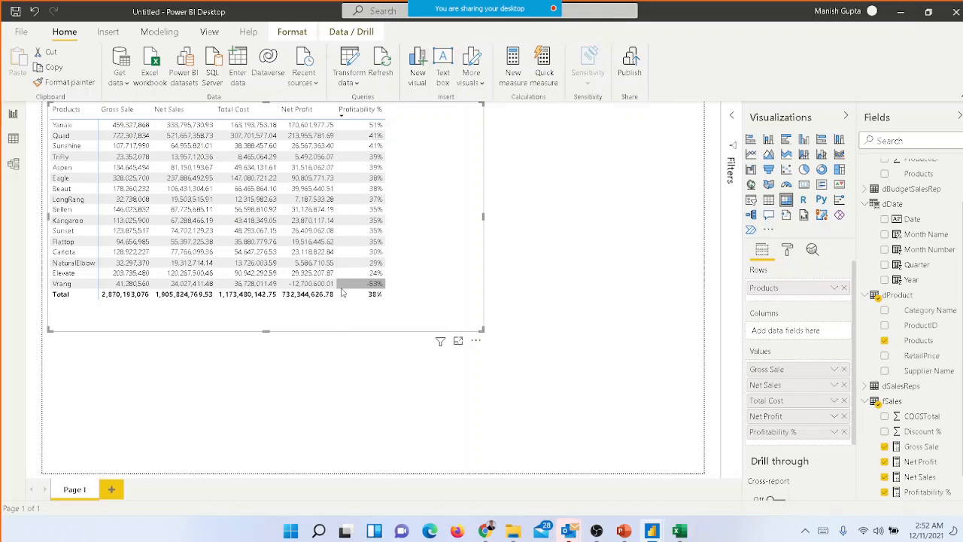
pyautogui.click(342, 113)
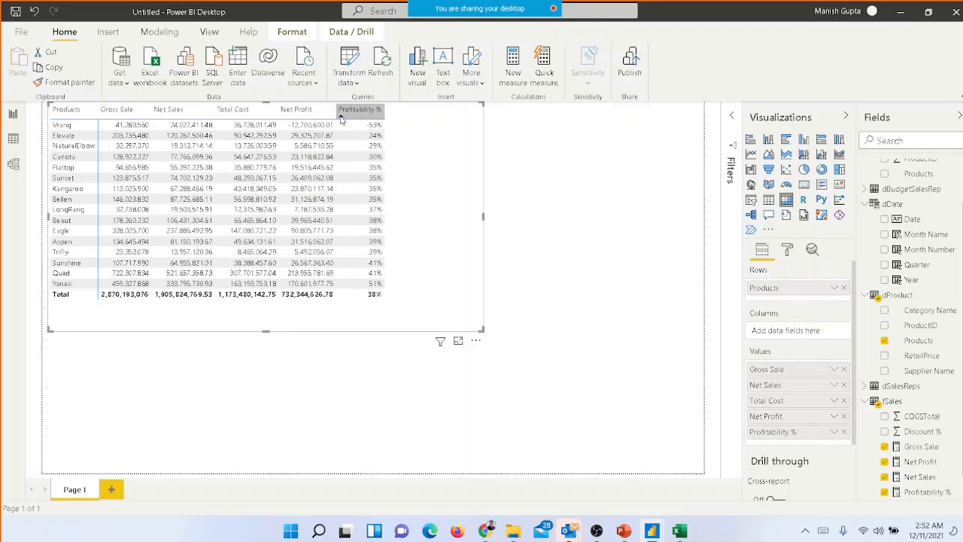
pyautogui.click(342, 113)
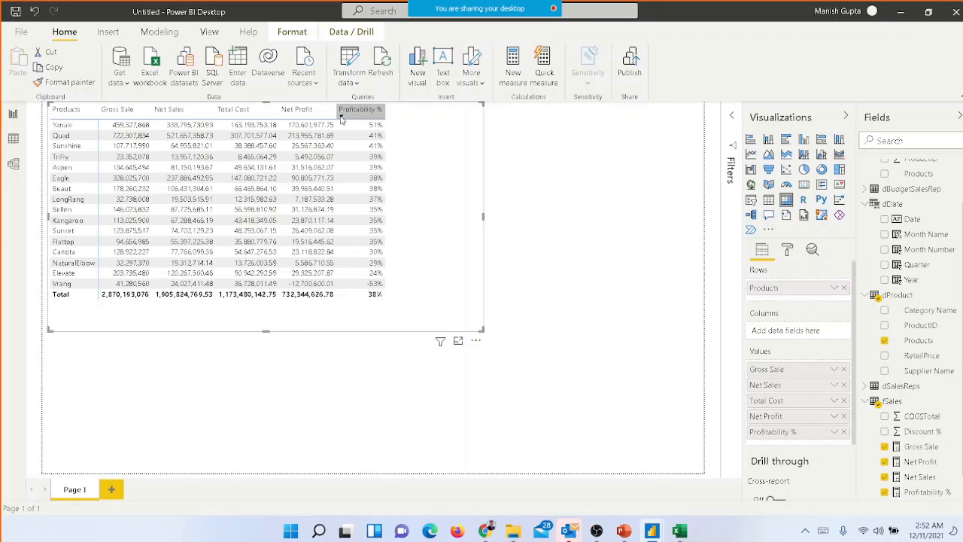
pyautogui.click(342, 114)
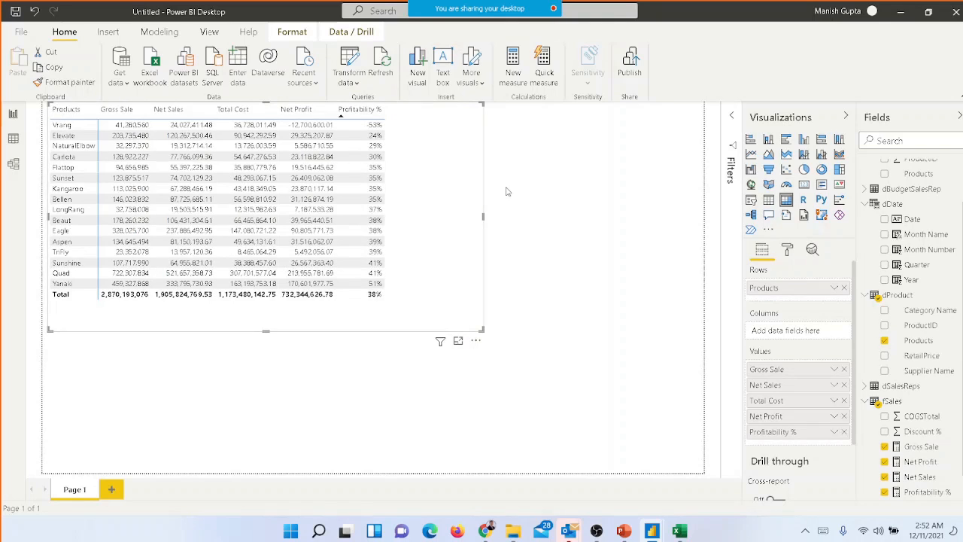
pyautogui.click(507, 190)
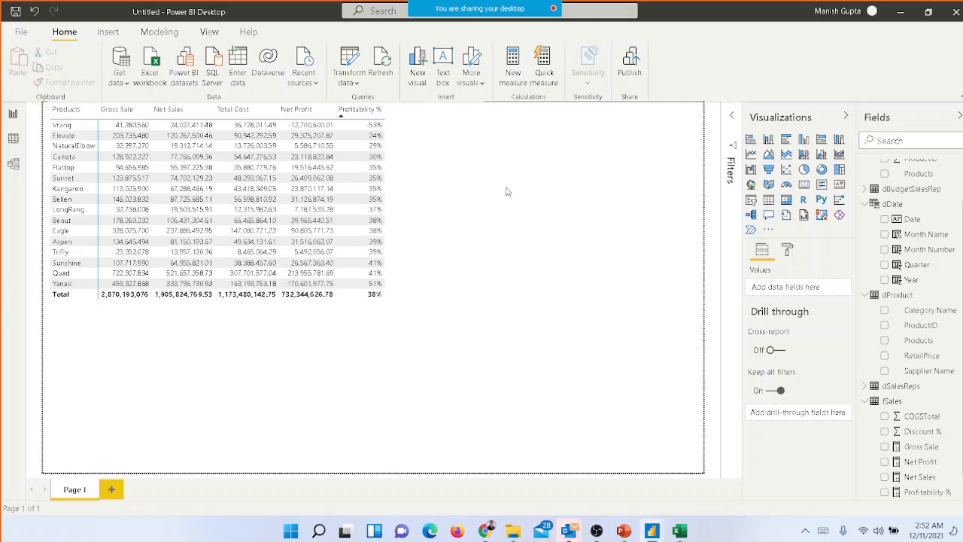
# Add Year from dDate as a filter on all pages and set its filter type to Basic filtering
pyautogui.click(732, 118)
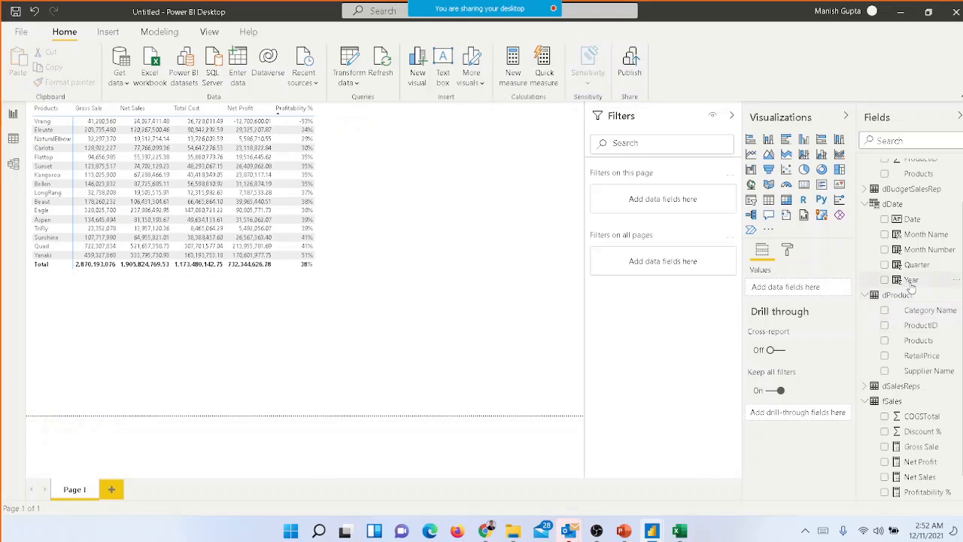
pyautogui.moveTo(909, 281); pyautogui.dragTo(661, 269)
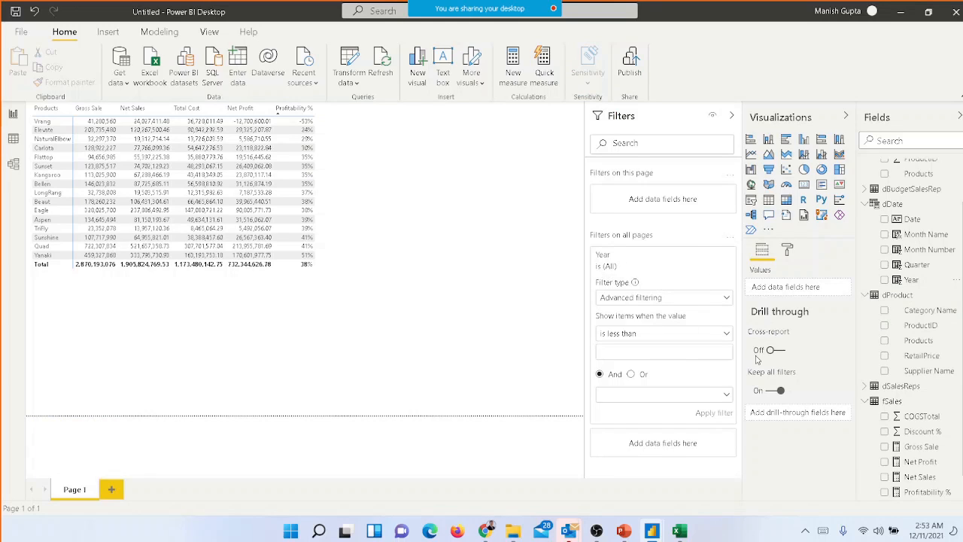
pyautogui.click(610, 269)
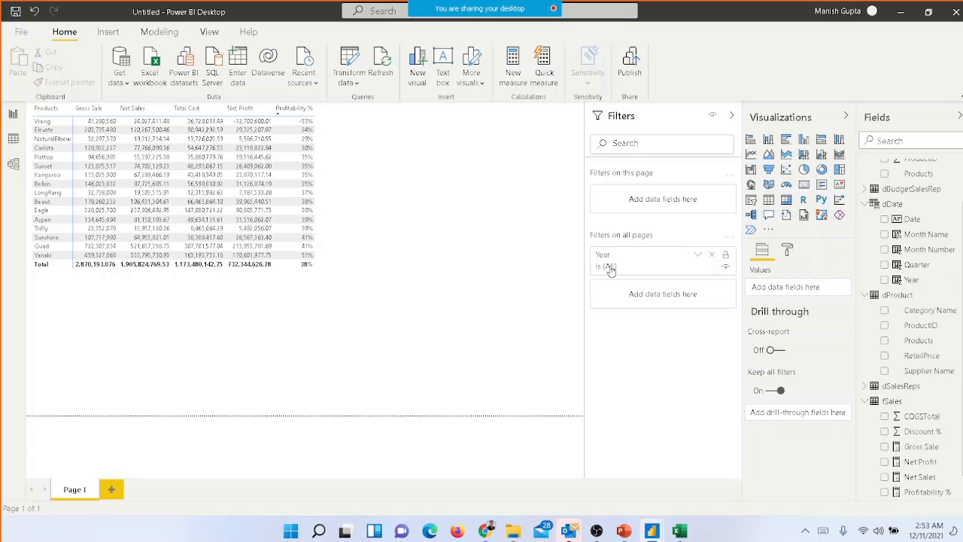
pyautogui.click(610, 269)
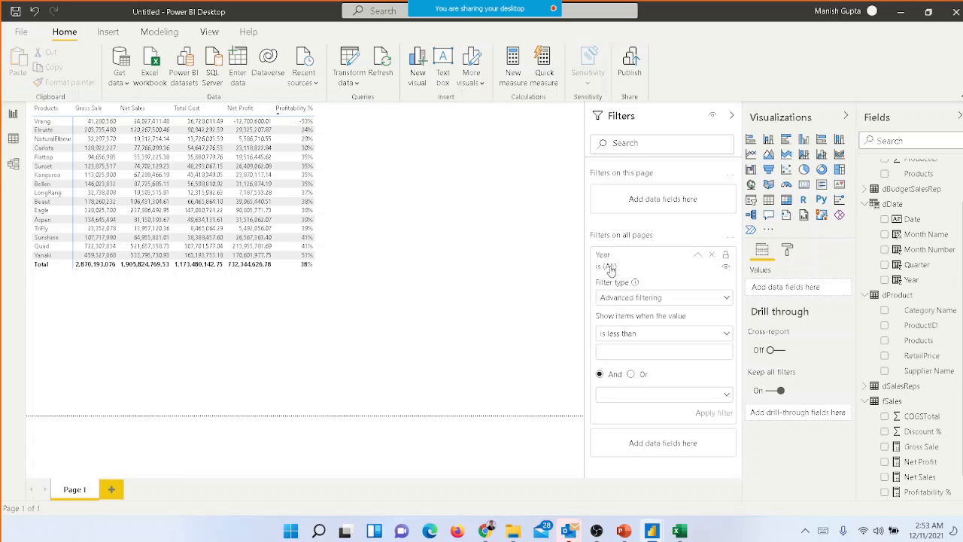
pyautogui.click(702, 299)
pyautogui.click(644, 331)
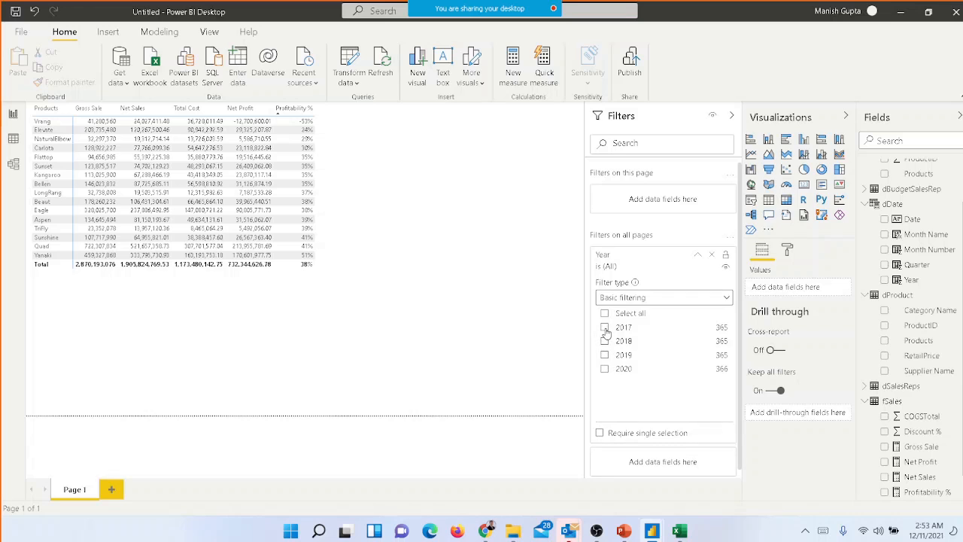
# Try the Year filter with 2017 and 2018 and with 2020 alone, and remove it from all pages
pyautogui.click(605, 328)
pyautogui.click(606, 341)
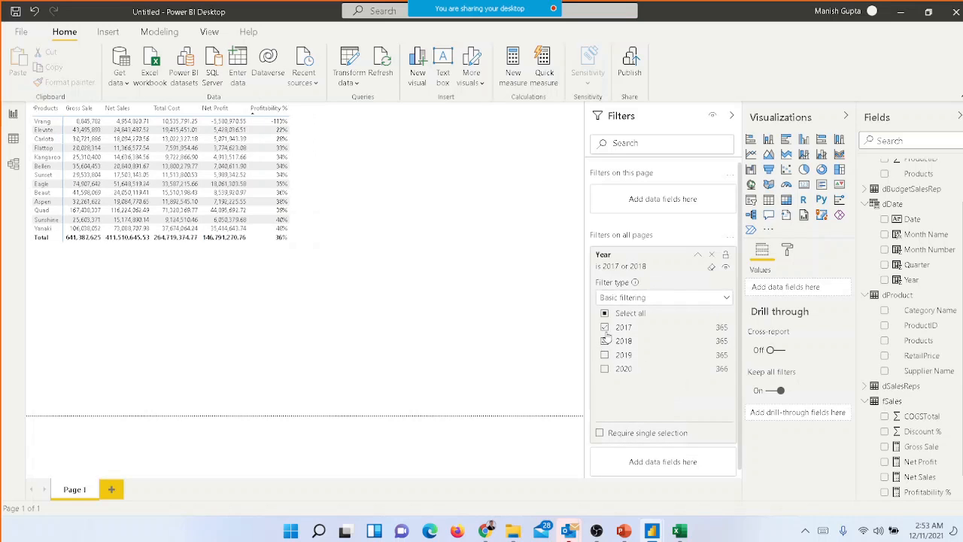
pyautogui.click(605, 328)
pyautogui.click(605, 341)
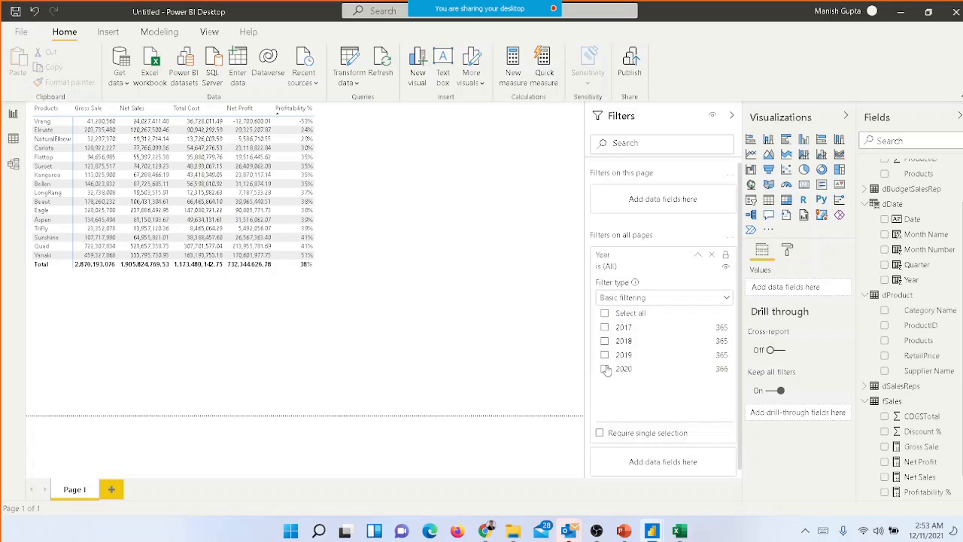
pyautogui.click(605, 370)
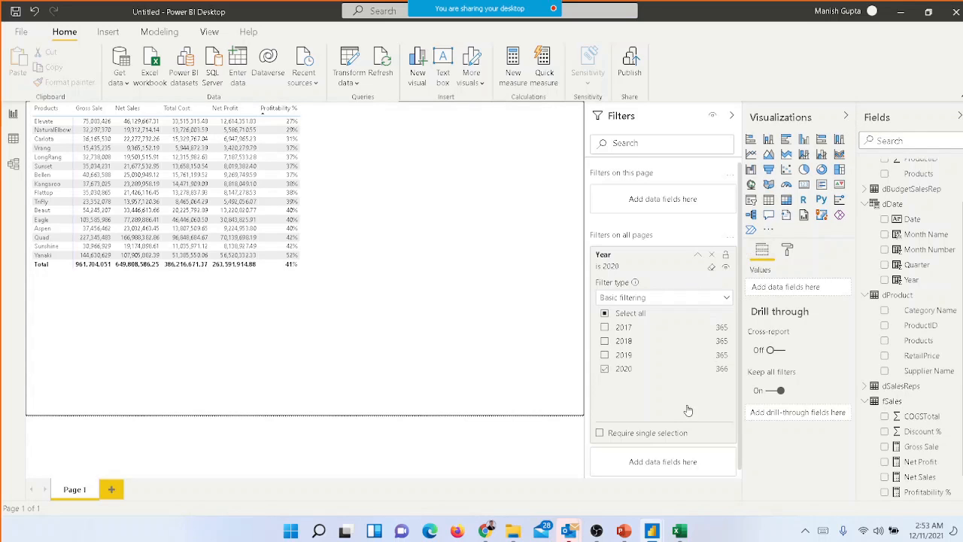
pyautogui.click(713, 259)
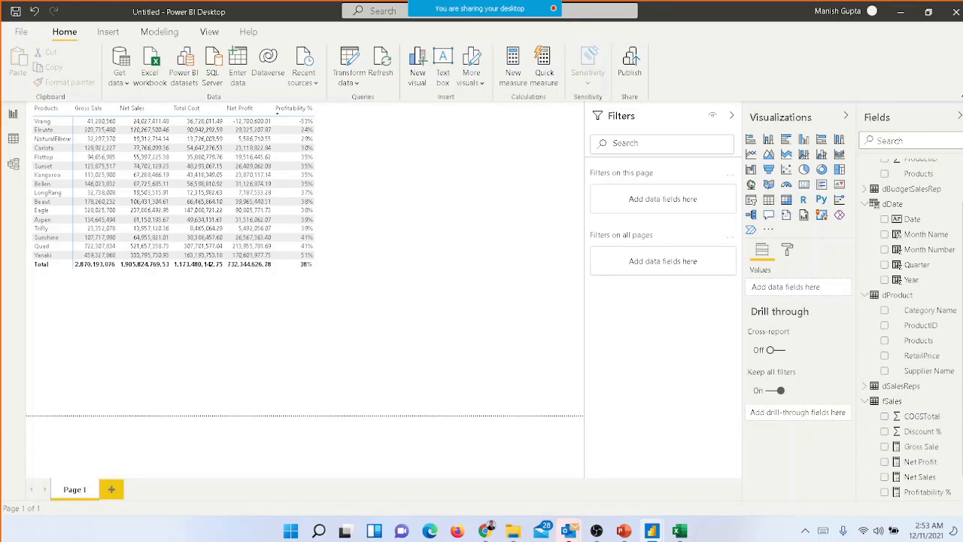
# Remove Profitability %, Total Cost, Net Profit and Net Sales from the product matrix, keeping only Gross Sale
pyautogui.scroll(-1, 933, 308)
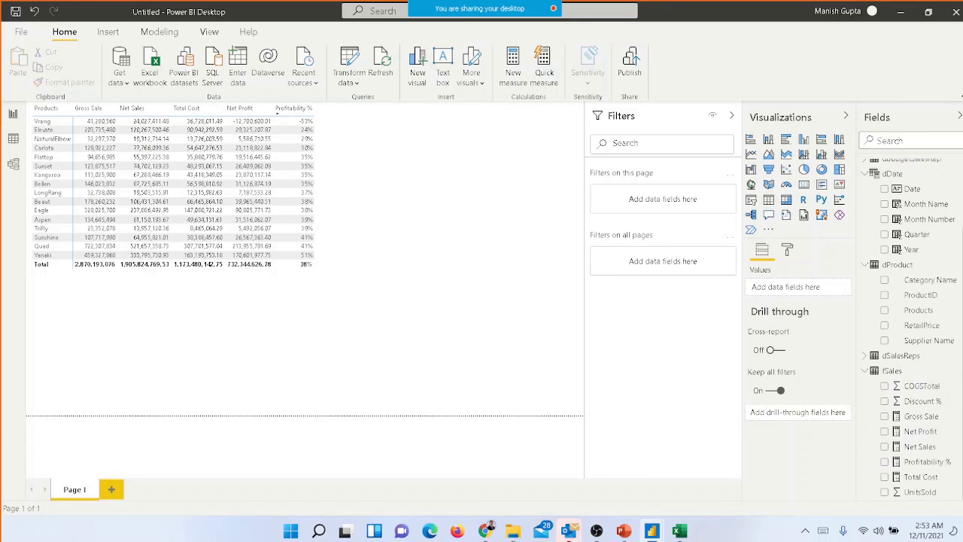
pyautogui.click(359, 235)
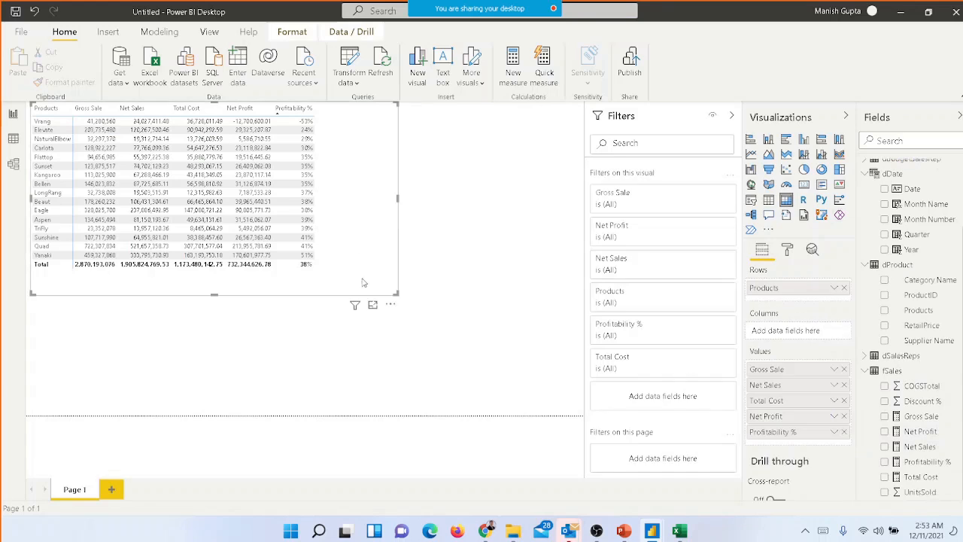
pyautogui.click(885, 462)
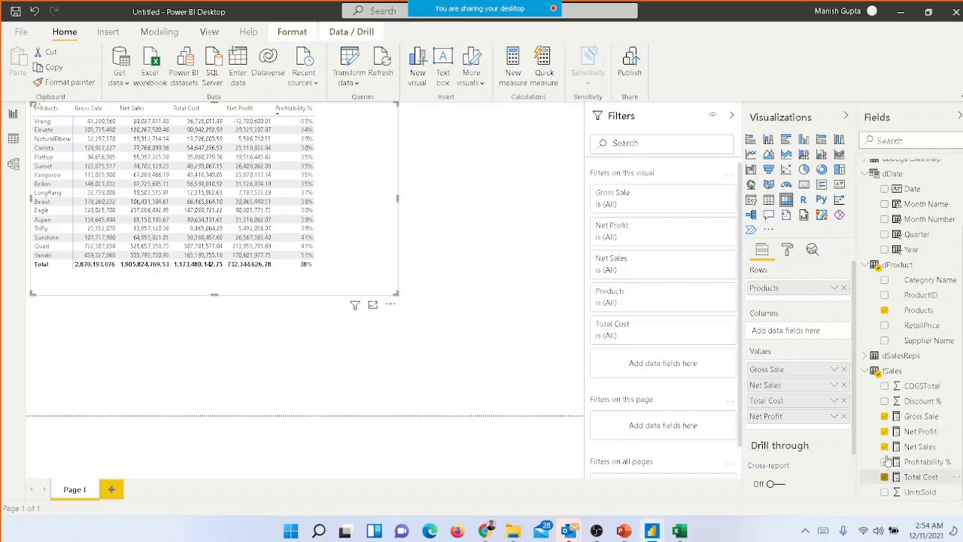
pyautogui.click(885, 476)
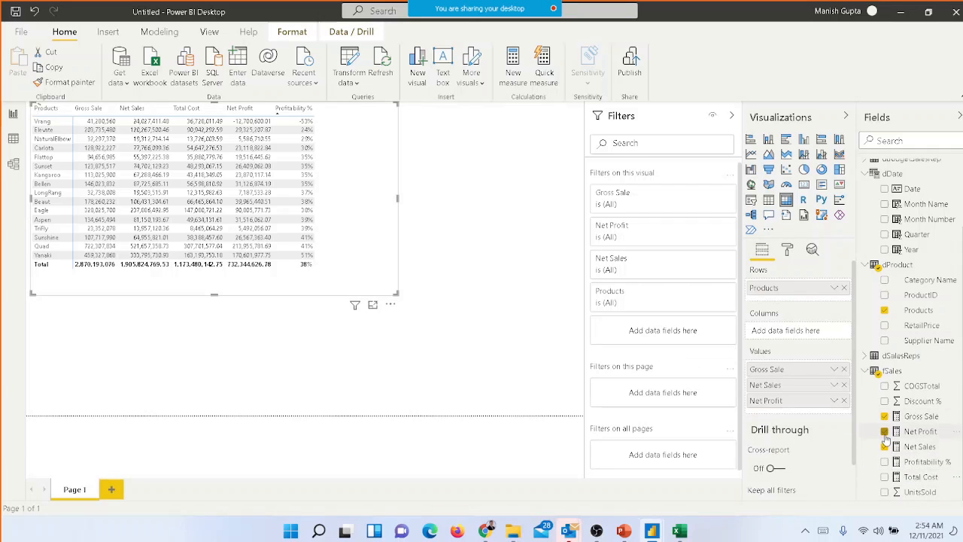
pyautogui.click(885, 434)
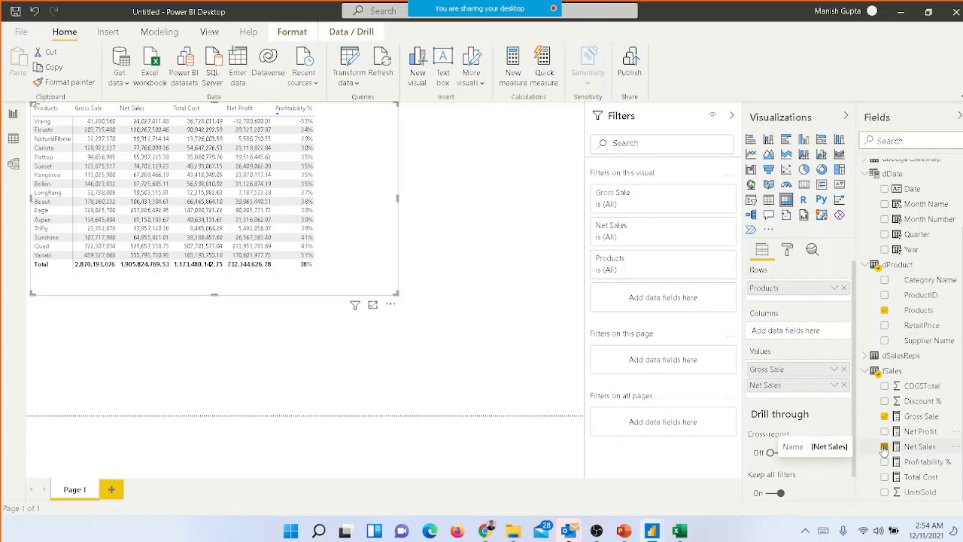
pyautogui.click(885, 446)
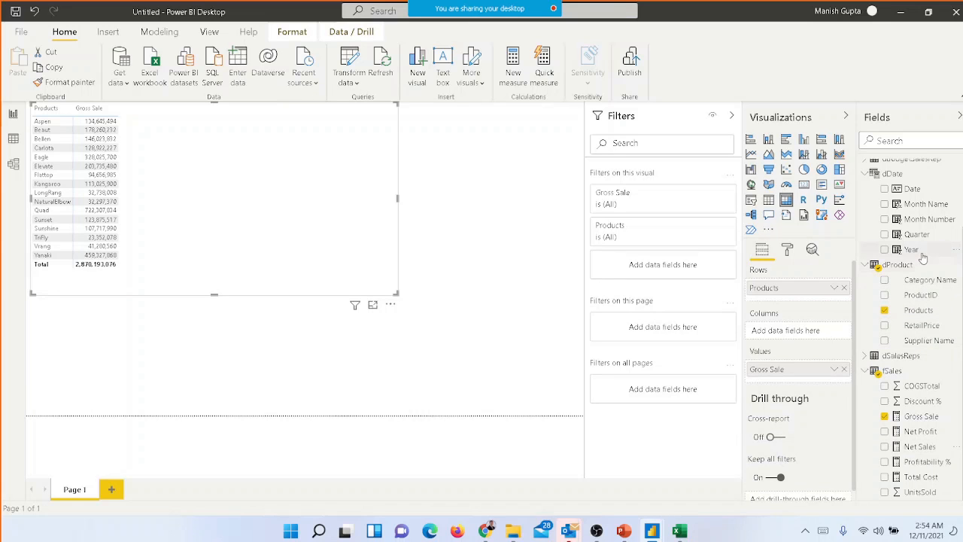
# Split the matrix's Gross Sale values by Year from dDate across the columns
pyautogui.moveTo(922, 257); pyautogui.dragTo(803, 339)
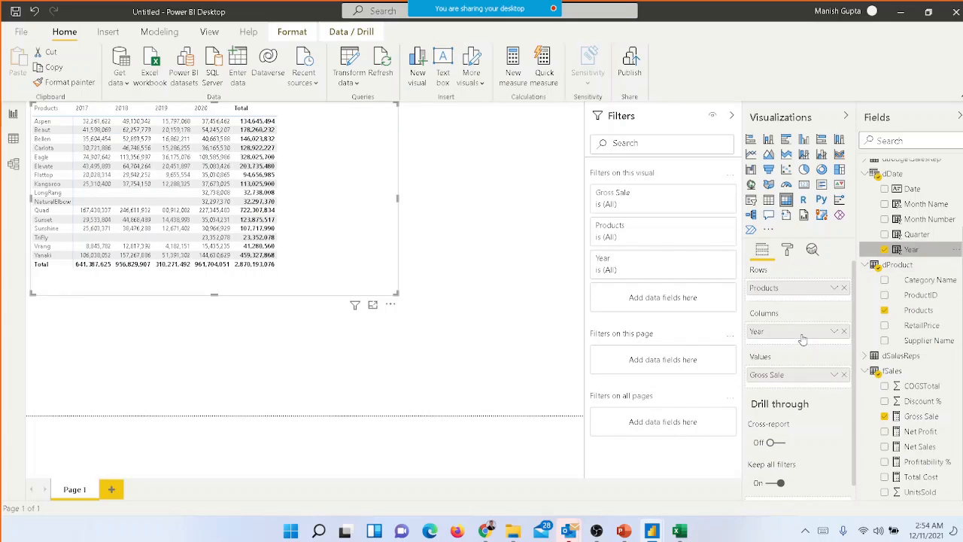
pyautogui.click(483, 210)
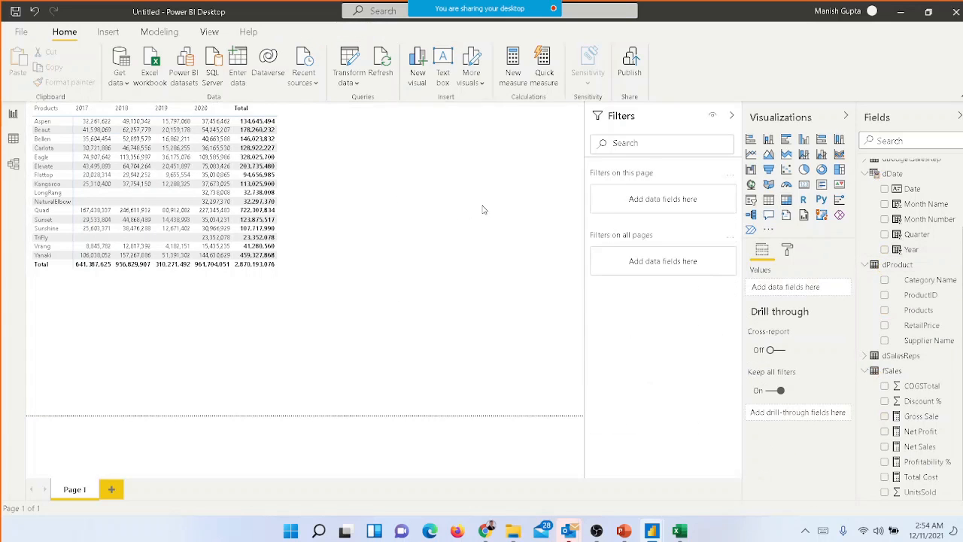
pyautogui.hotkey('ctrl', 's')
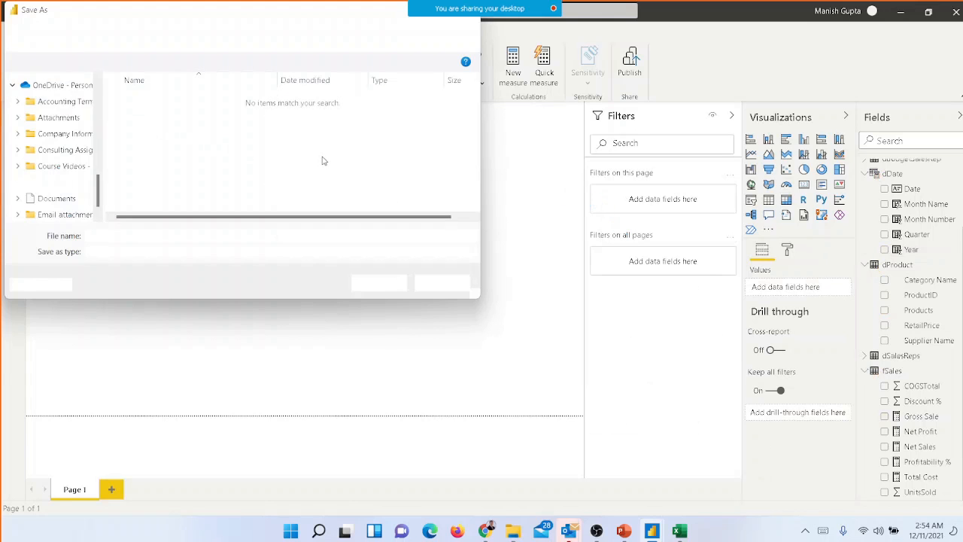
pyautogui.press('Escape')
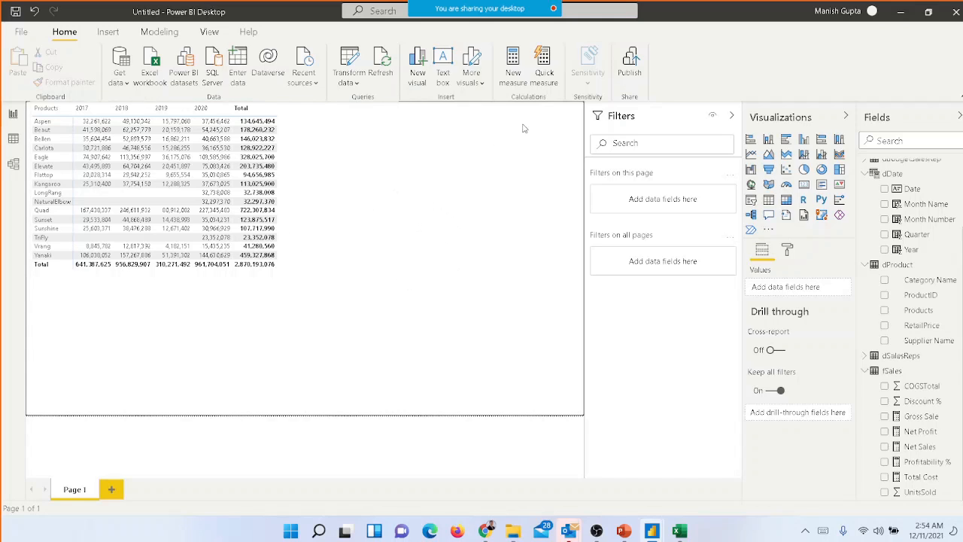
# Create a new measure named Sales Last Year
pyautogui.click(511, 79)
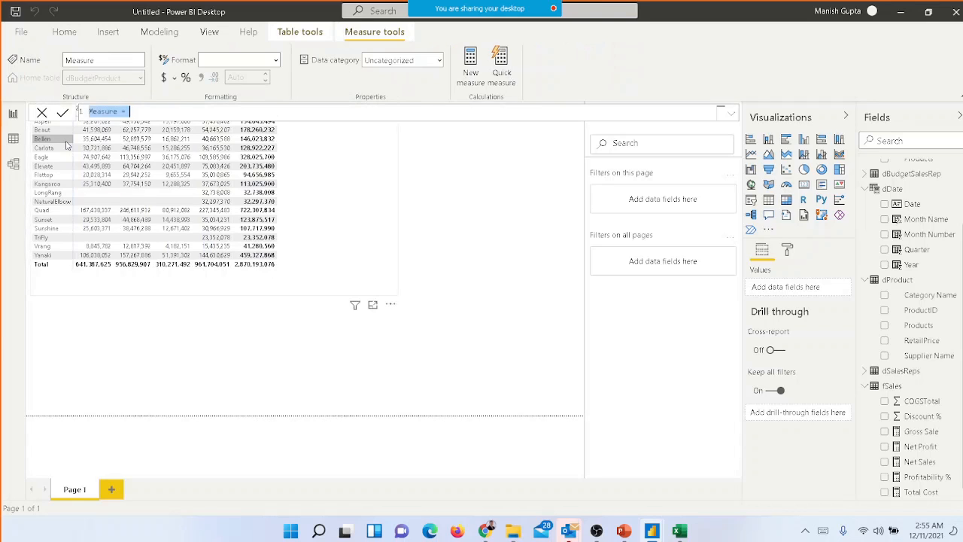
pyautogui.write('Sales La')
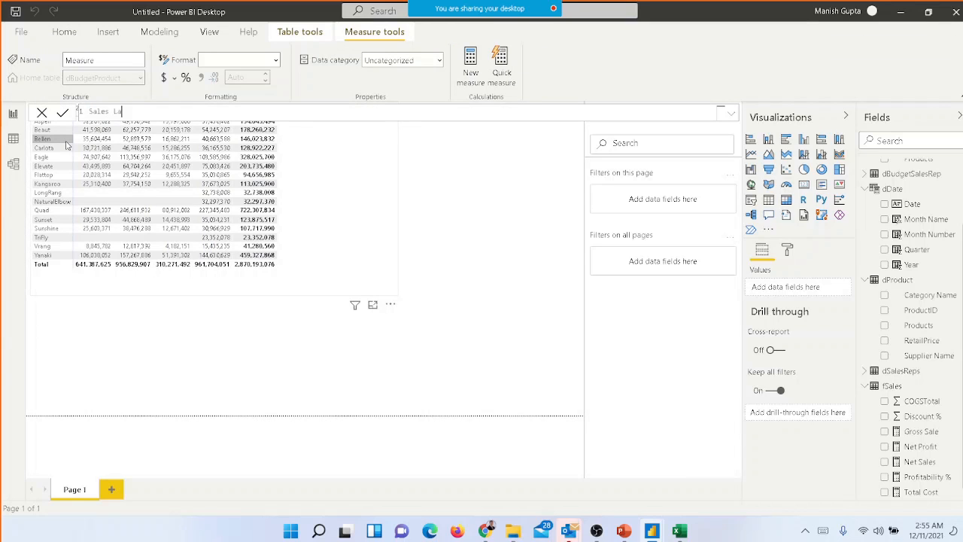
pyautogui.write('st Year')
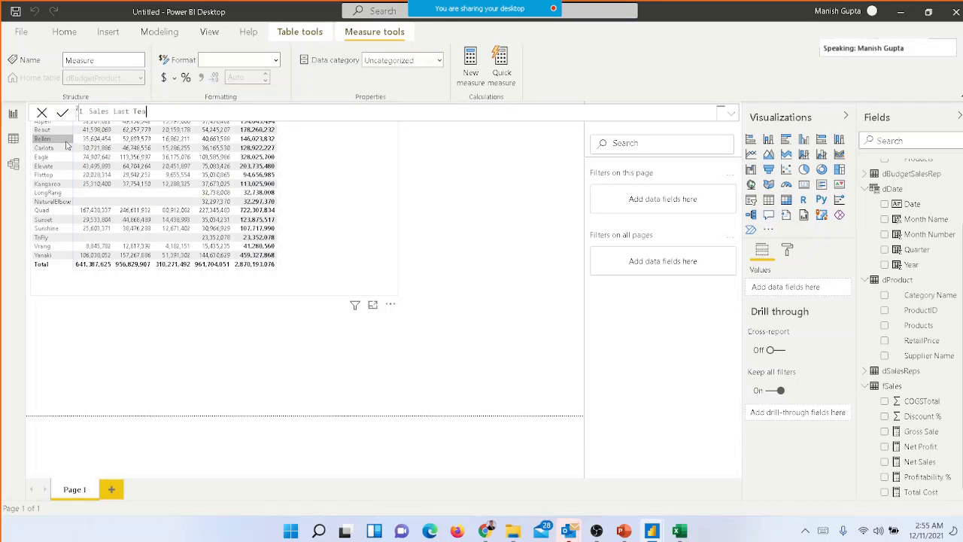
pyautogui.press('BackSpace')
pyautogui.press('BackSpace')
pyautogui.press('BackSpace')
pyautogui.write('Ye')
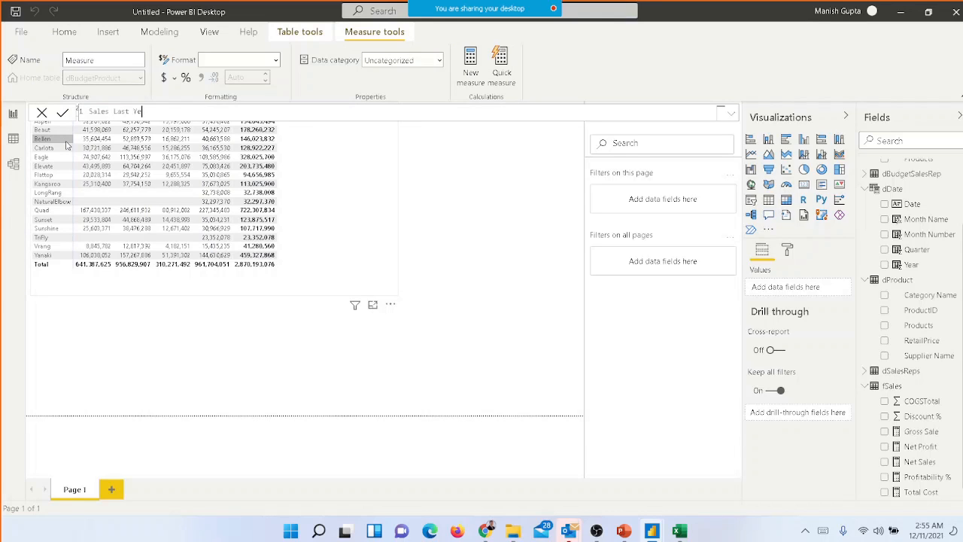
pyautogui.write('ar =')
# Start the Sales Last Year formula with CALCULATE and use the Net Sales measure as its expression
pyautogui.write('calcu')
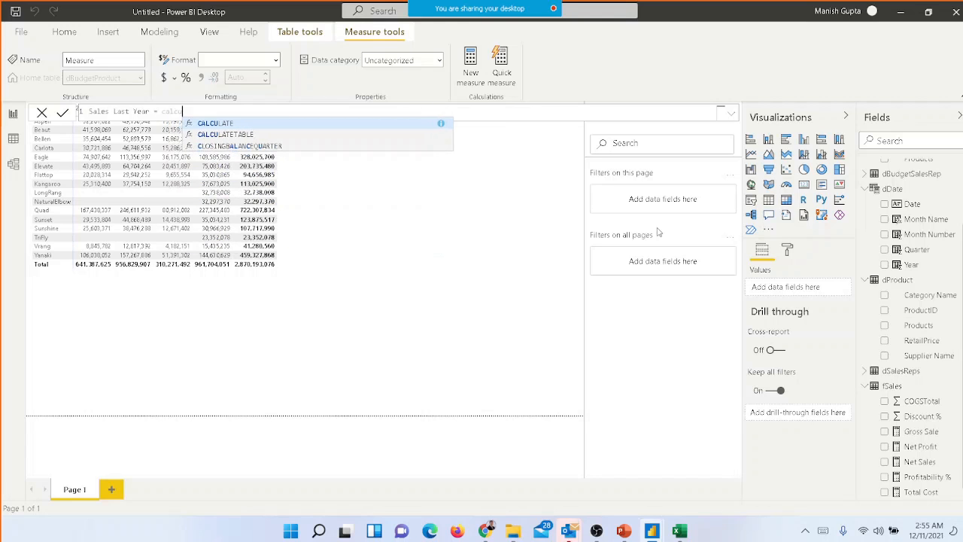
pyautogui.press('Tab')
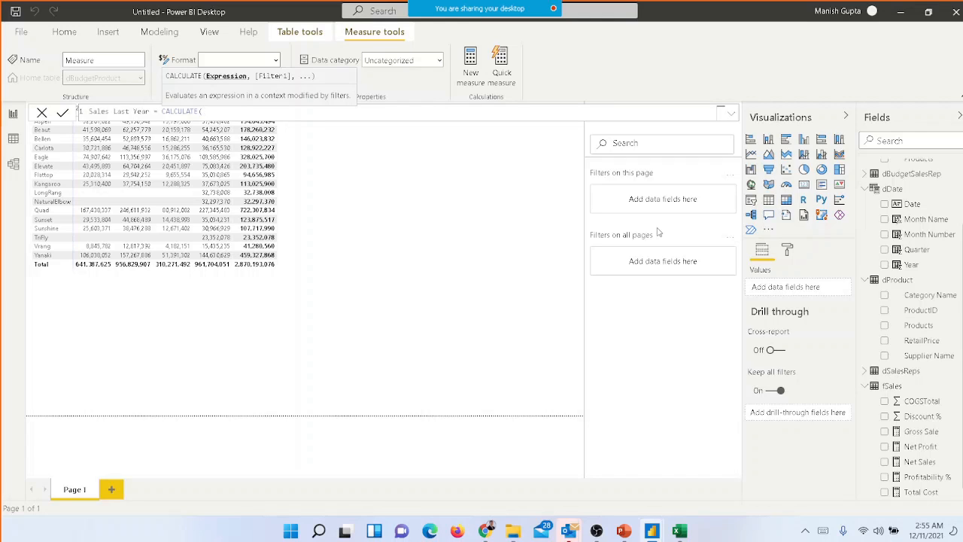
pyautogui.write('[tot')
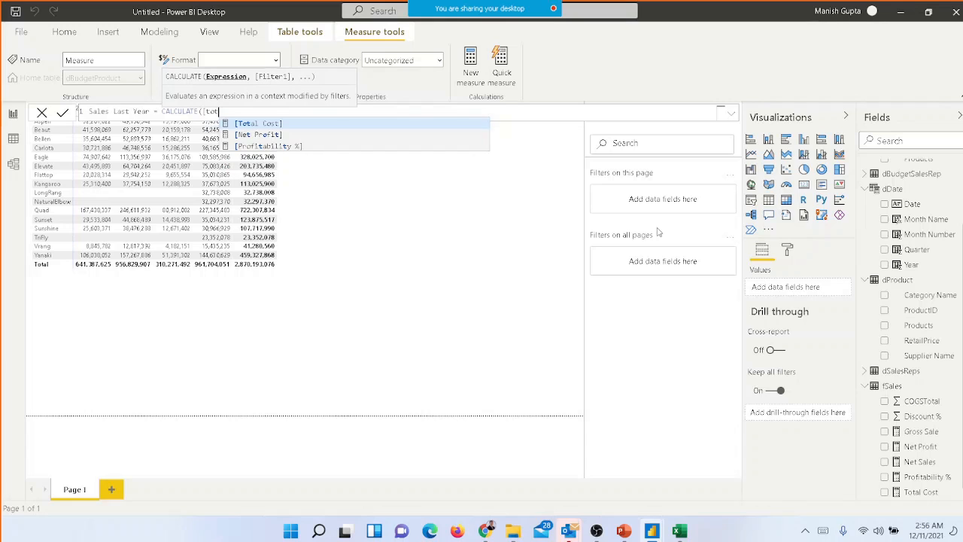
pyautogui.press('BackSpace')
pyautogui.press('BackSpace')
pyautogui.press('BackSpace')
pyautogui.write('net')
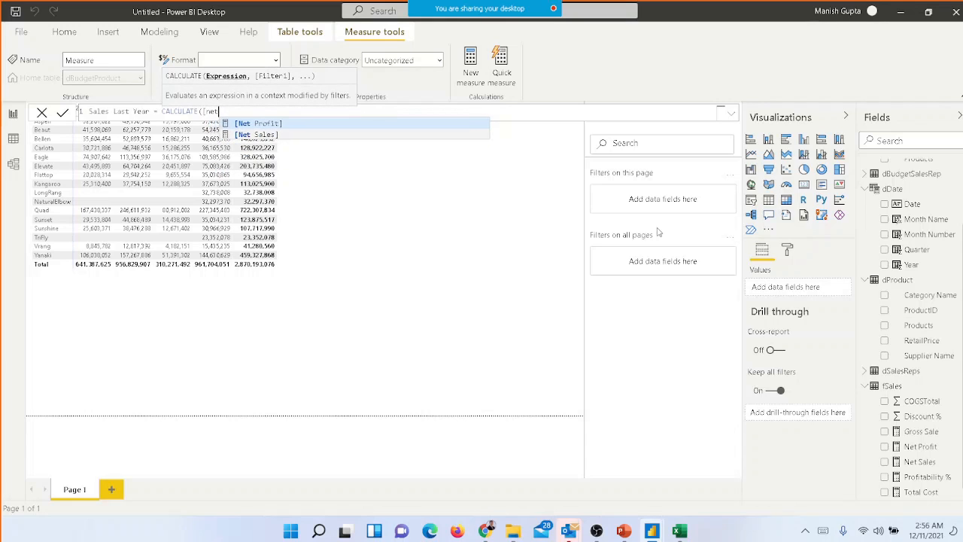
pyautogui.press('Down')
pyautogui.press('Tab')
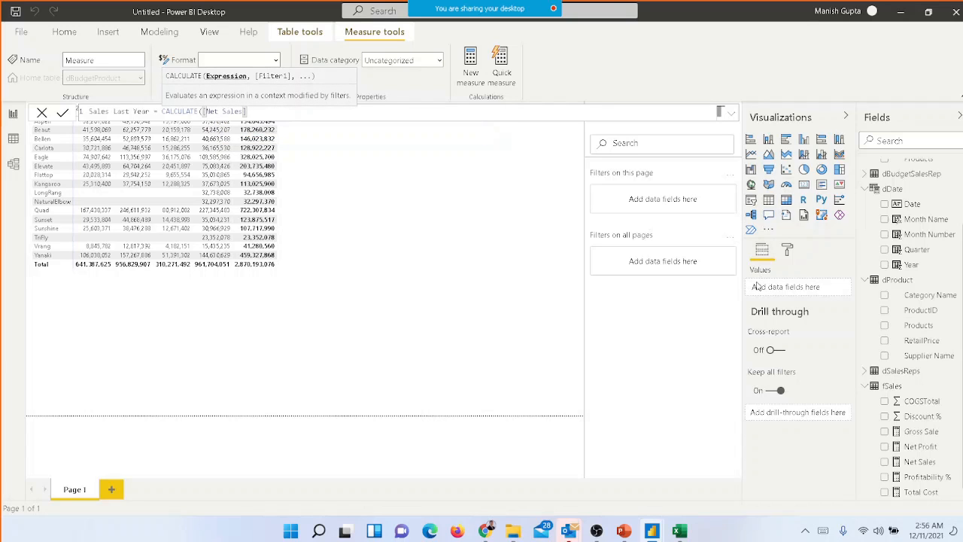
# Add SAMEPERIODLASTYEAR(dDate[Date]) as the CALCULATE filter and commit the Sales Last Year measure
pyautogui.write(',')
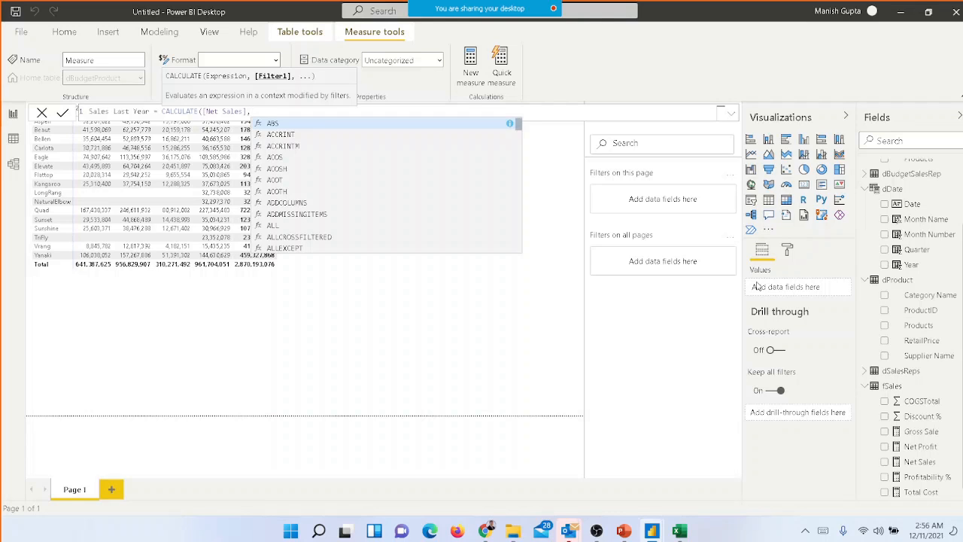
pyautogui.write('sal')
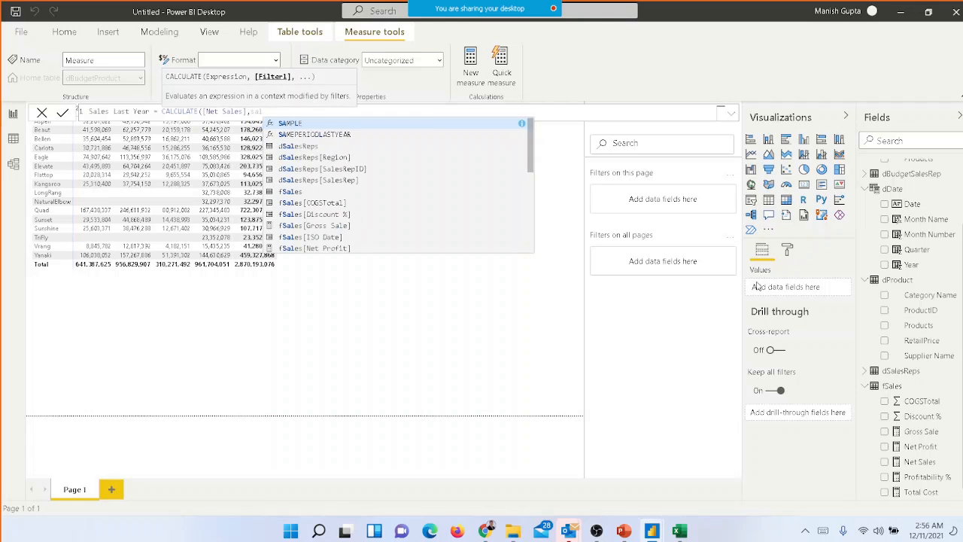
pyautogui.press('BackSpace')
pyautogui.press('BackSpace')
pyautogui.write('a')
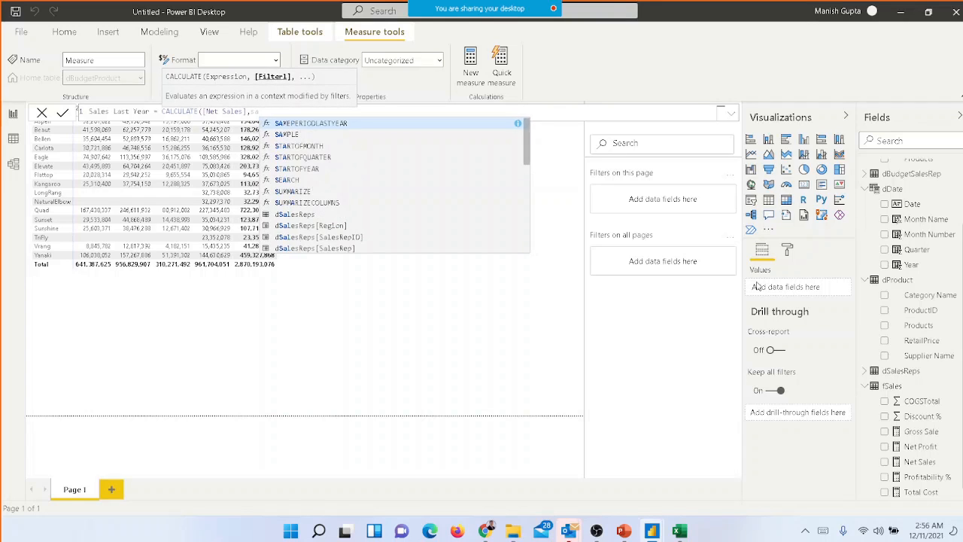
pyautogui.write('me')
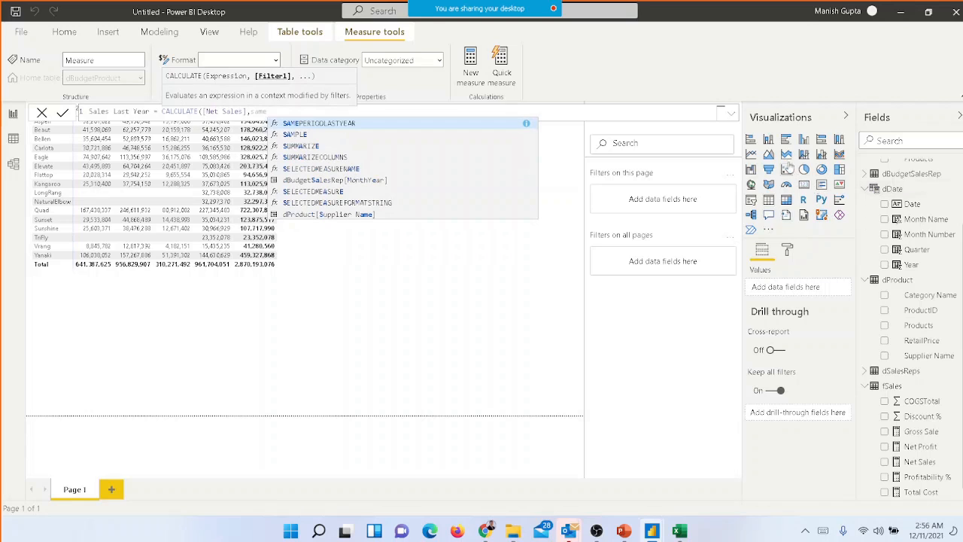
pyautogui.doubleClick(350, 124)
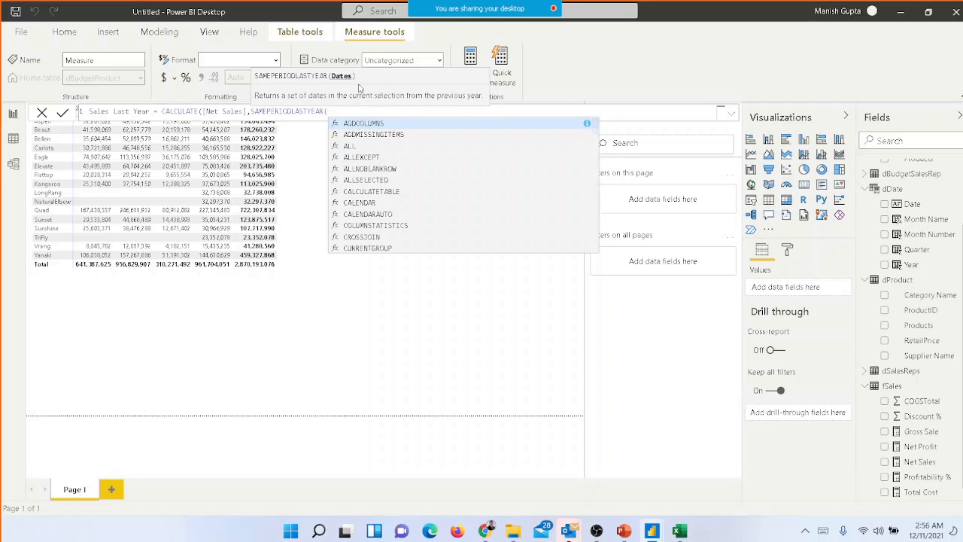
pyautogui.write('dd')
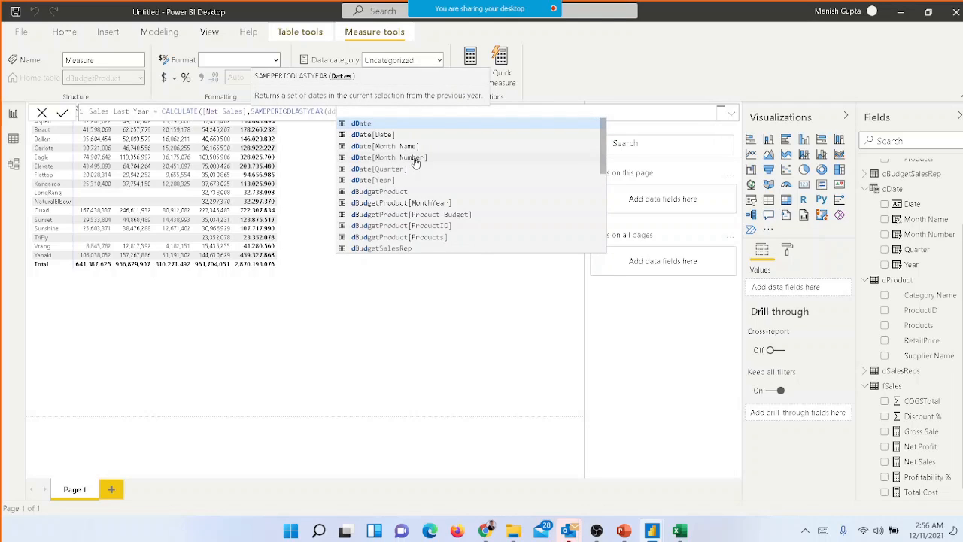
pyautogui.doubleClick(386, 137)
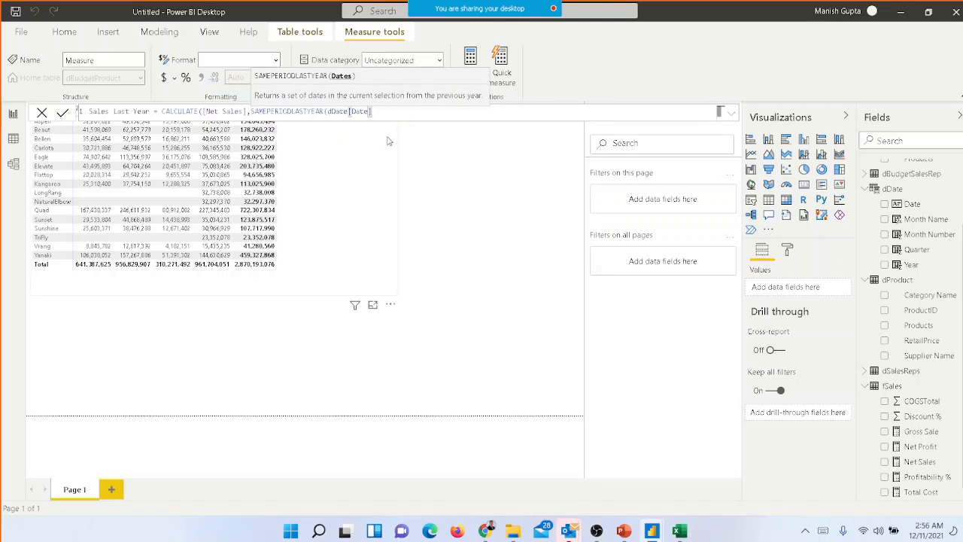
pyautogui.write(')')
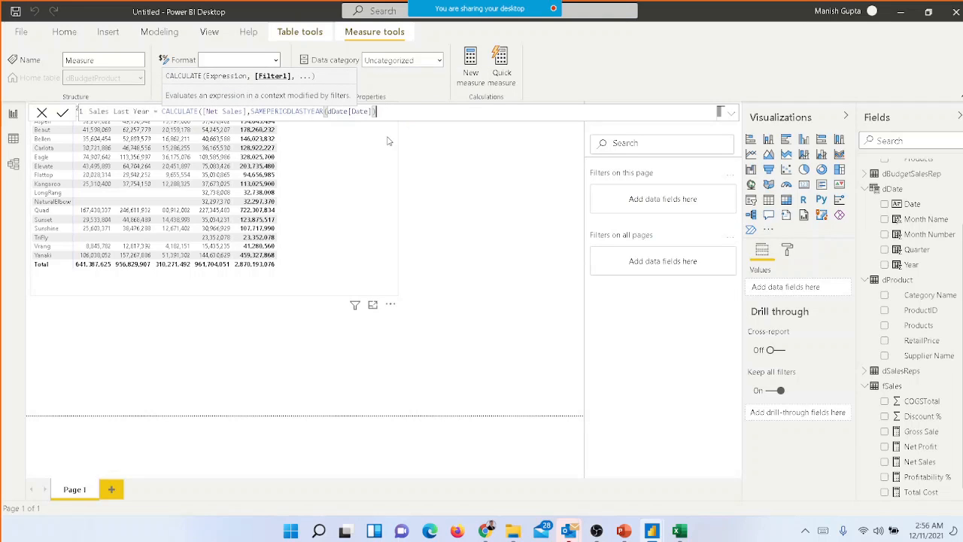
pyautogui.write(')')
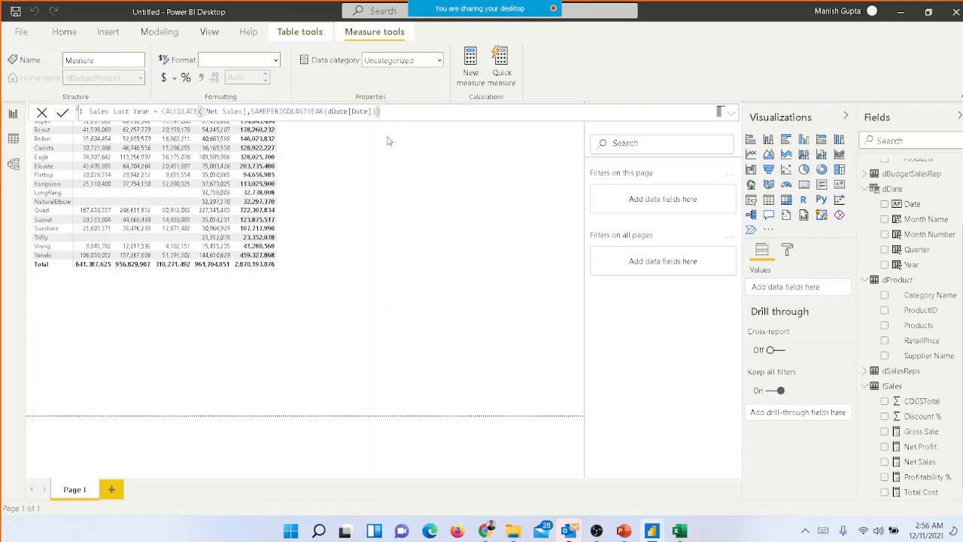
pyautogui.press('Return')
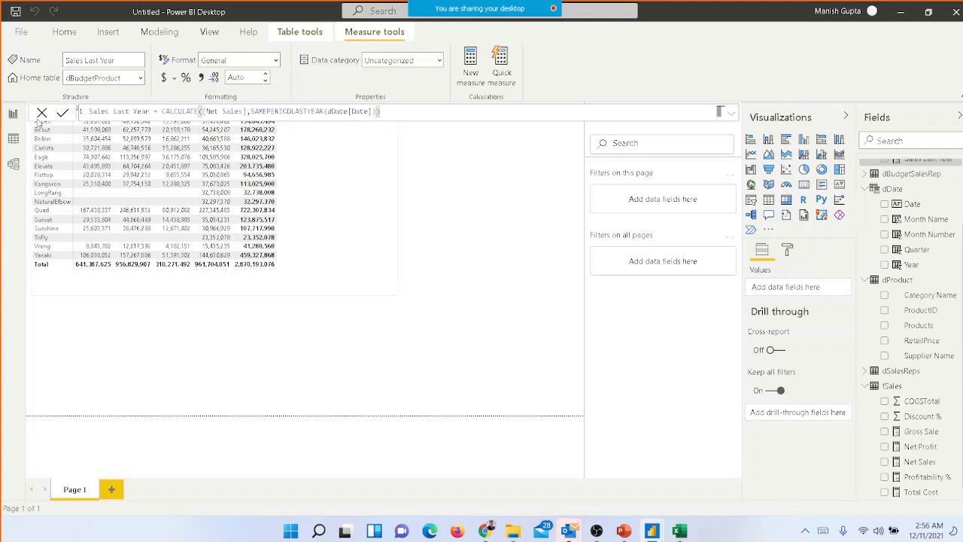
# Set the home table of the Sales Last Year measure to fSales
pyautogui.click(140, 78)
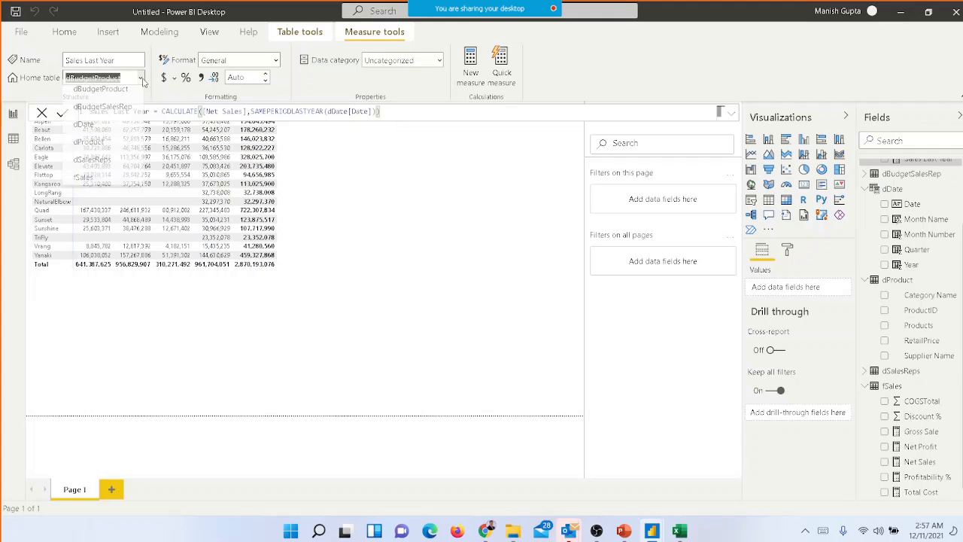
pyautogui.click(107, 186)
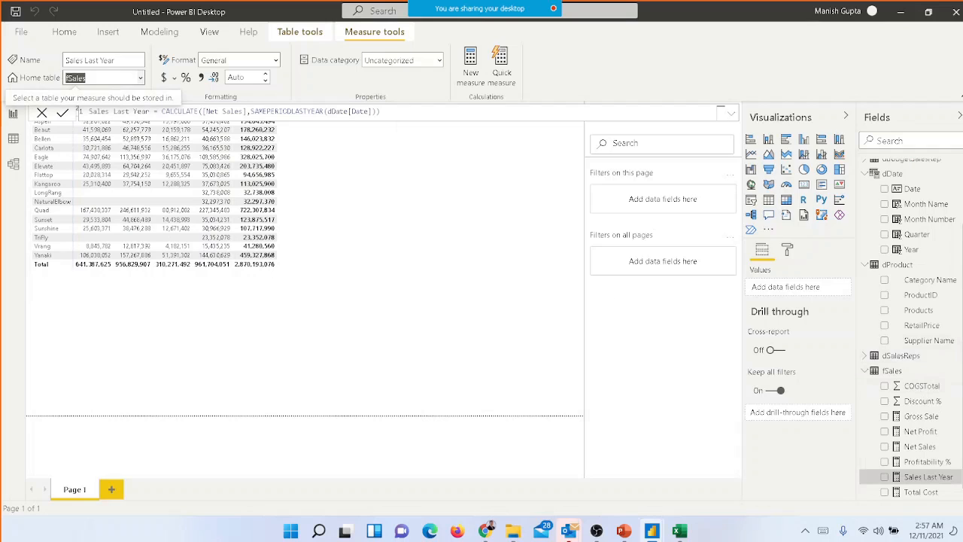
pyautogui.scroll(-1, 865, 388)
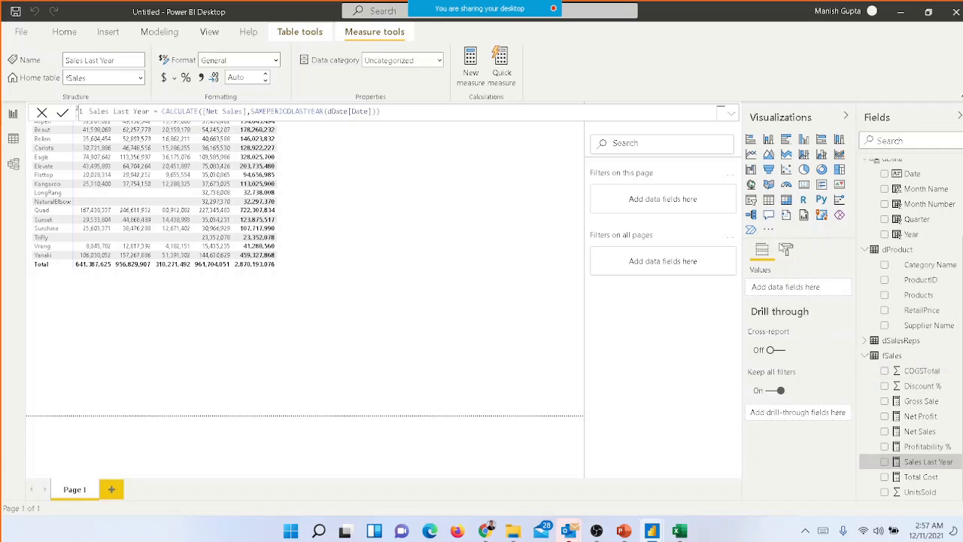
# Move Year from the matrix's columns to its rows beneath Products, with Aspen expanded, and enlarge the matrix
pyautogui.click(331, 193)
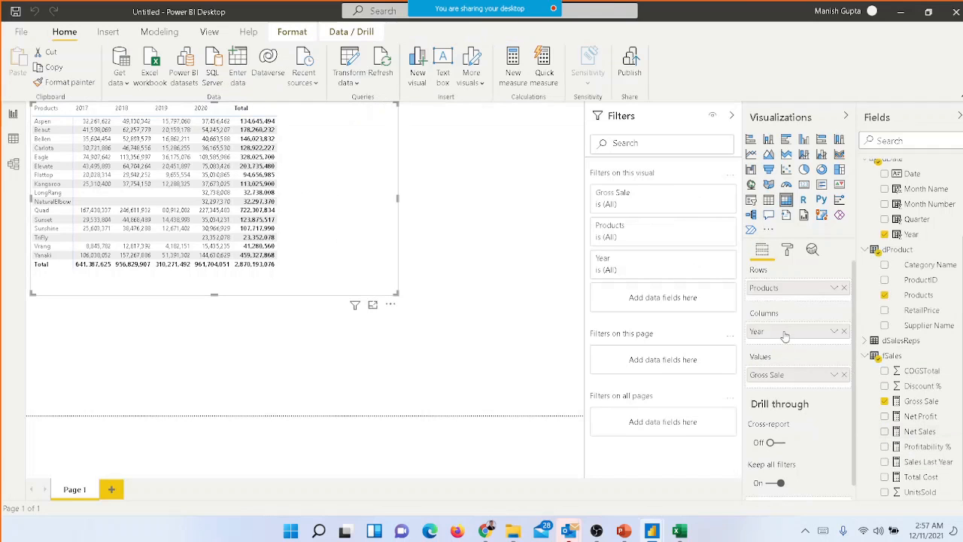
pyautogui.moveTo(787, 336); pyautogui.dragTo(789, 302)
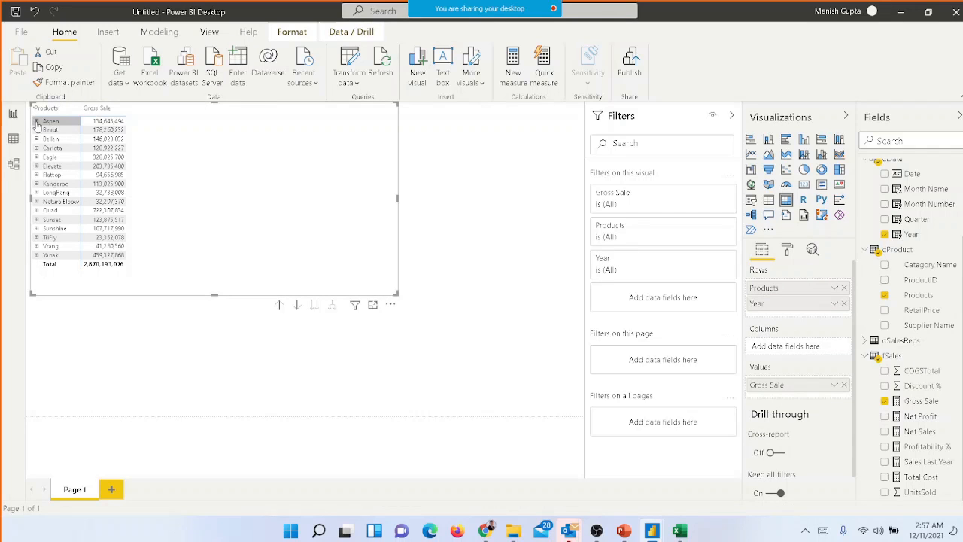
pyautogui.click(36, 121)
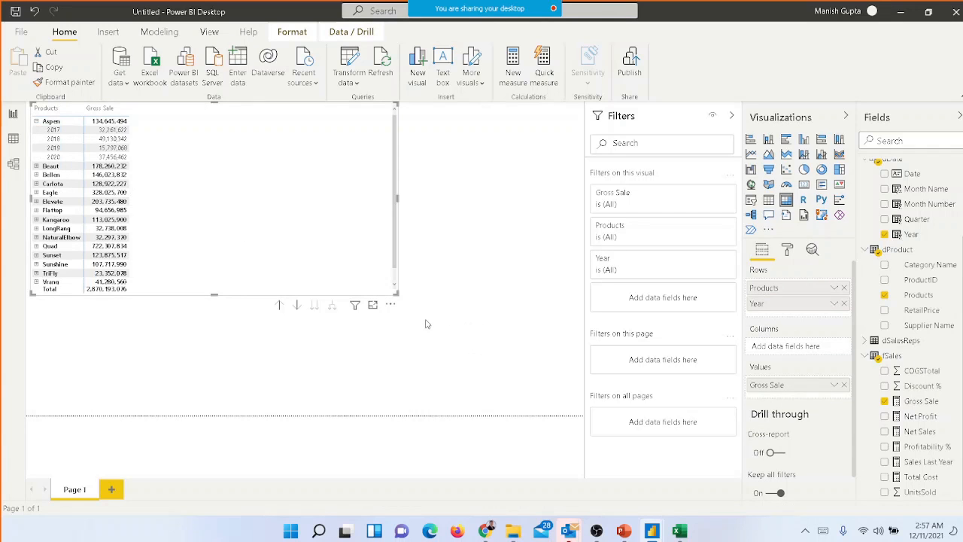
pyautogui.moveTo(399, 294); pyautogui.dragTo(497, 384)
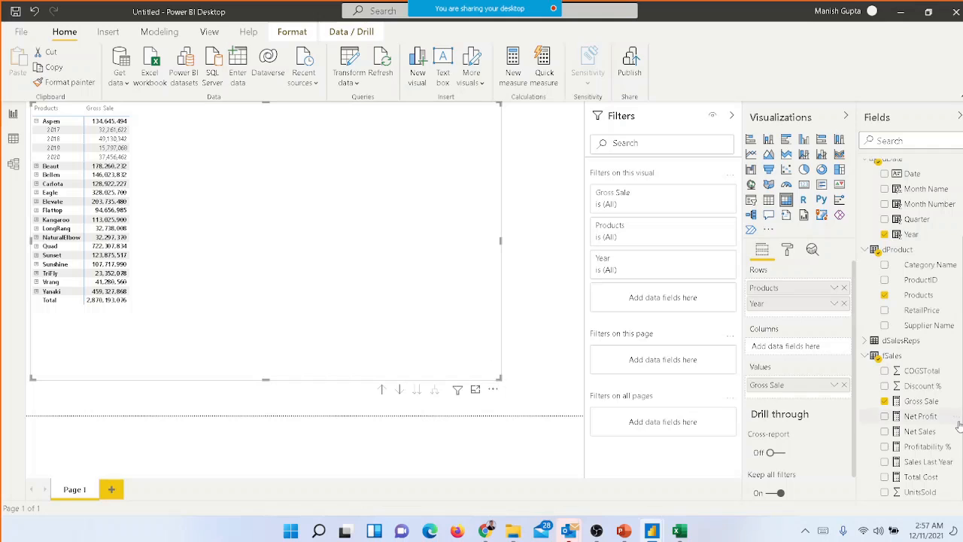
# Change the name of the Sales Last Year measure in its formula to Gross Sales LY
pyautogui.click(931, 464)
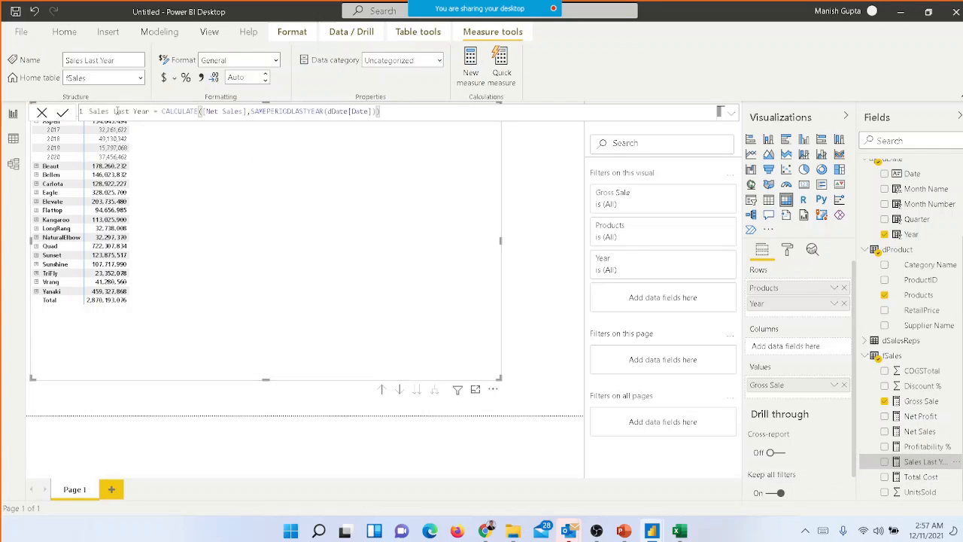
pyautogui.click(117, 112)
pyautogui.press('Home')
pyautogui.write('Gross')
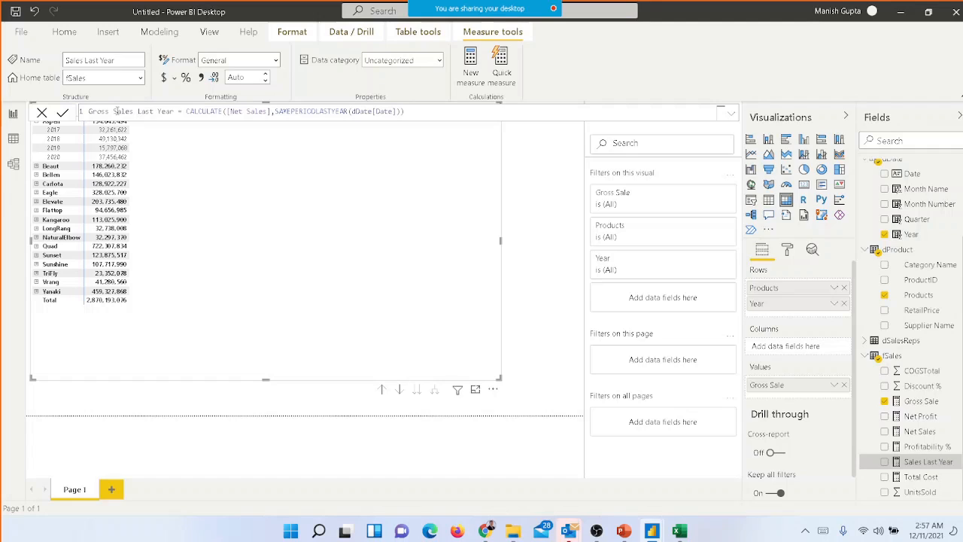
pyautogui.hotkey('shift', 'Right')
pyautogui.hotkey('shift', 'Right')
pyautogui.hotkey('shift', 'Right')
pyautogui.hotkey('shift', 'Right')
pyautogui.write('Y')
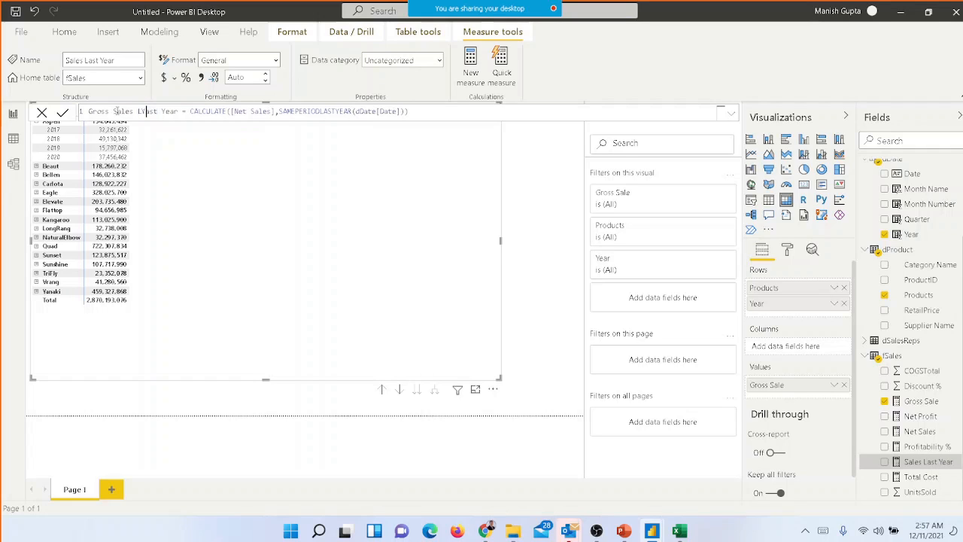
pyautogui.press('Delete')
pyautogui.press('Delete')
pyautogui.press('Delete')
pyautogui.press('Delete')
pyautogui.press('Delete')
pyautogui.press('Delete')
pyautogui.press('Delete')
pyautogui.press('Delete')
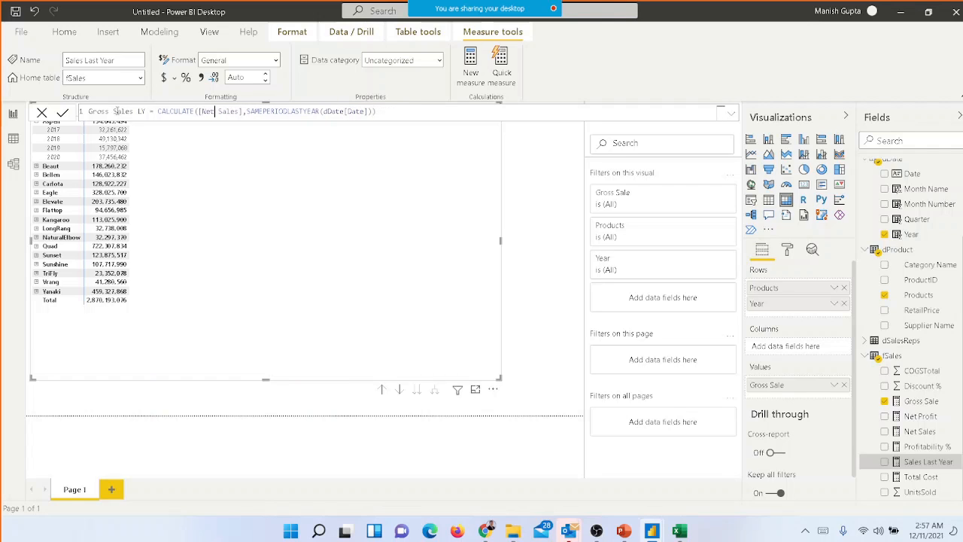
# Replace [Net Sales] with [Gross Sale] in the Gross Sales LY formula and commit the measure
pyautogui.press('Right')
pyautogui.press('Right')
pyautogui.press('Right')
pyautogui.press('Right')
pyautogui.hotkey('ctrl', 'shift', 'Right')
pyautogui.hotkey('ctrl', 'shift', 'Left')
pyautogui.hotkey('shift', 'Left')
pyautogui.hotkey('shift', 'Left')
pyautogui.hotkey('shift', 'Left')
pyautogui.hotkey('shift', 'Left')
pyautogui.hotkey('shift', 'Left')
pyautogui.hotkey('shift', 'Left')
pyautogui.hotkey('shift', 'Left')
pyautogui.press('BackSpace')
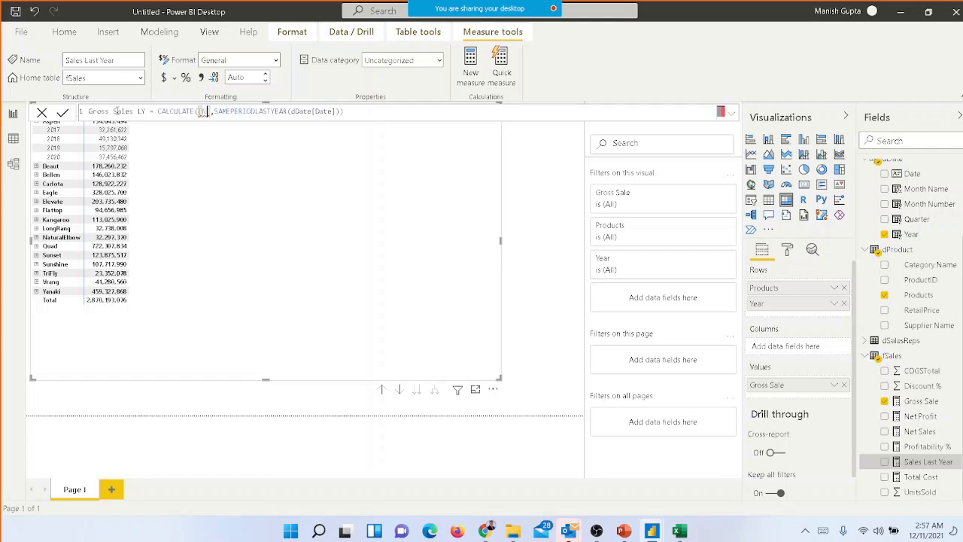
pyautogui.press('Delete')
pyautogui.press('BackSpace')
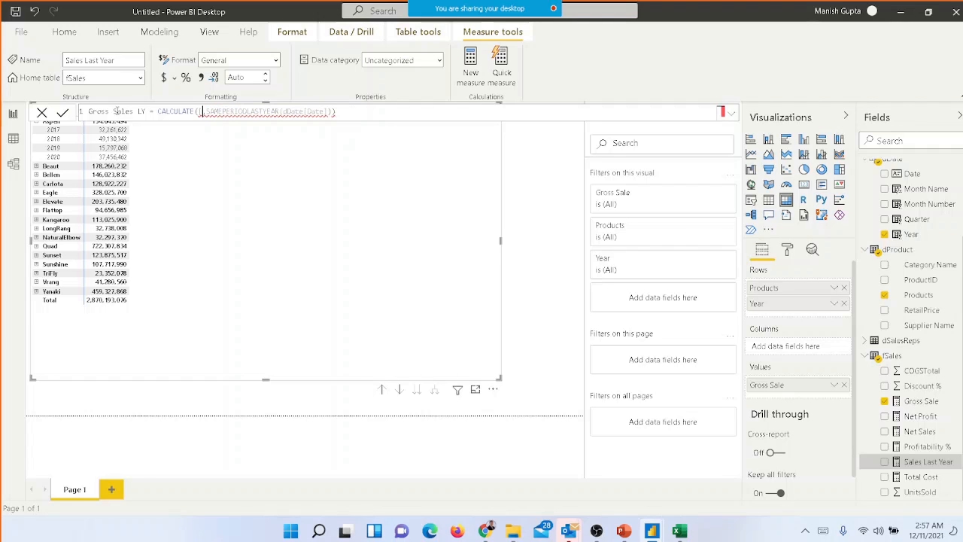
pyautogui.press('BackSpace')
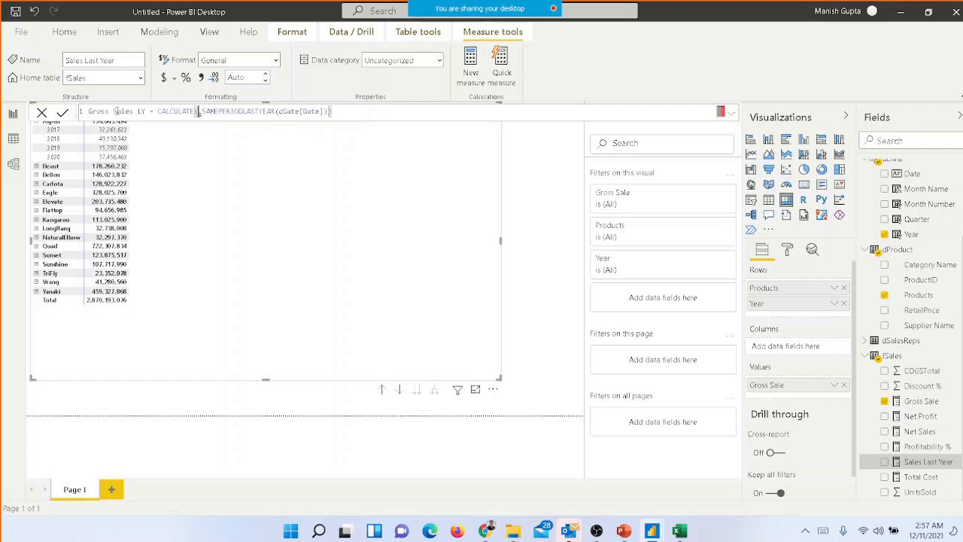
pyautogui.write('[Gross Sale]')
pyautogui.press('Tab')
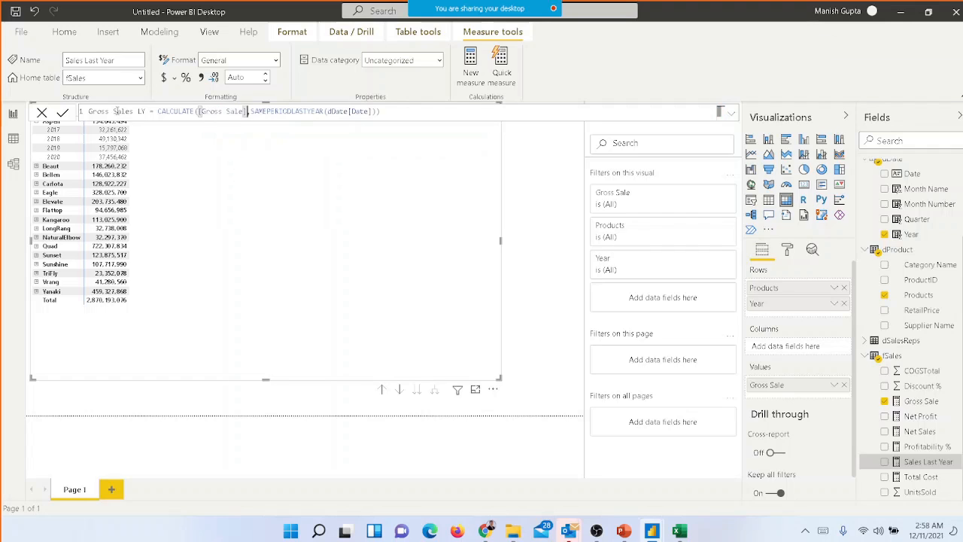
pyautogui.click(414, 120)
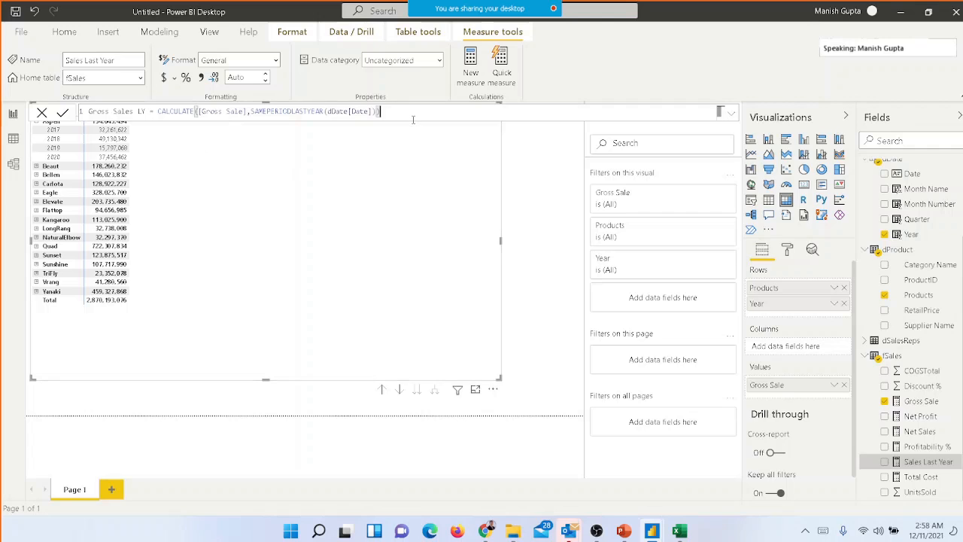
pyautogui.press('Return')
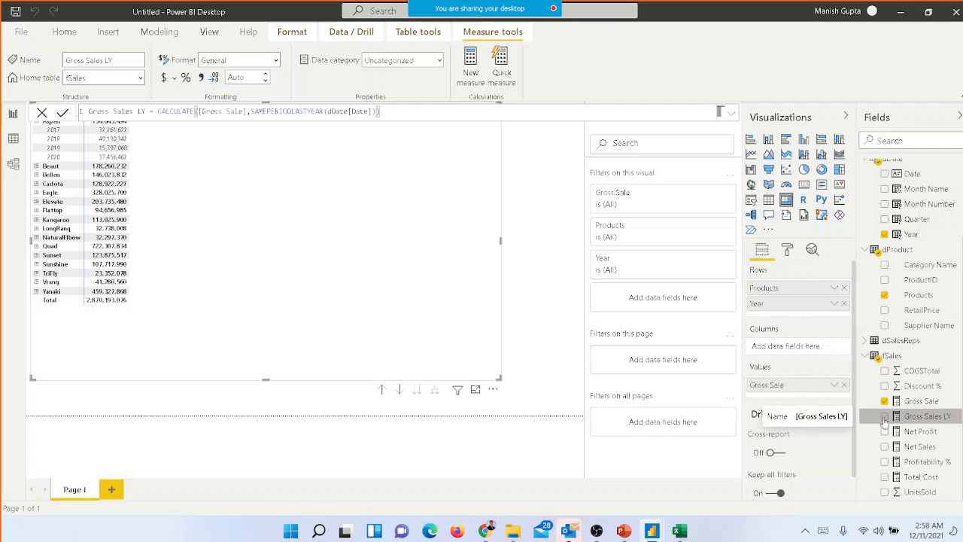
# Add the Gross Sales LY measure to the product matrix's values beside Gross Sale
pyautogui.click(885, 419)
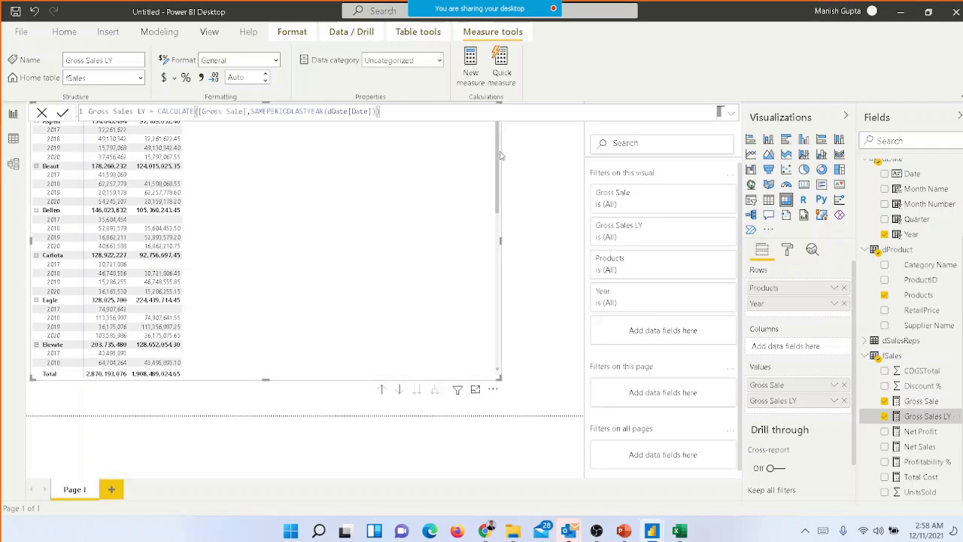
pyautogui.click(544, 155)
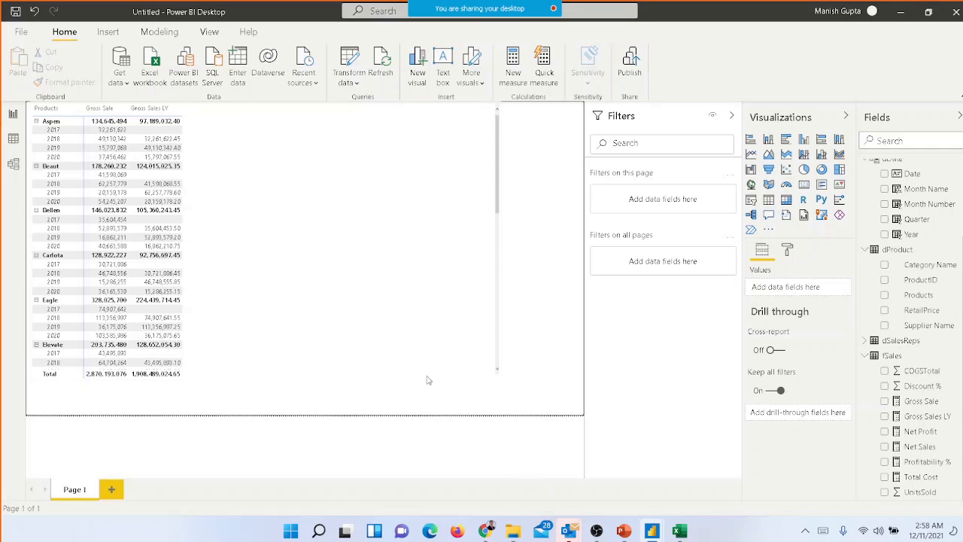
# Set the text size of the matrix's column headers to 15 pt
pyautogui.click(293, 237)
pyautogui.click(787, 249)
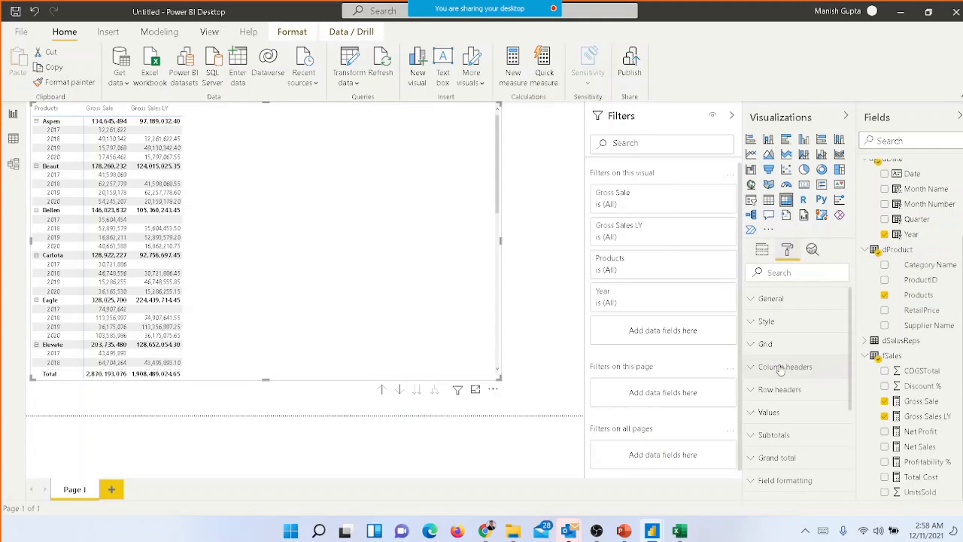
pyautogui.click(767, 323)
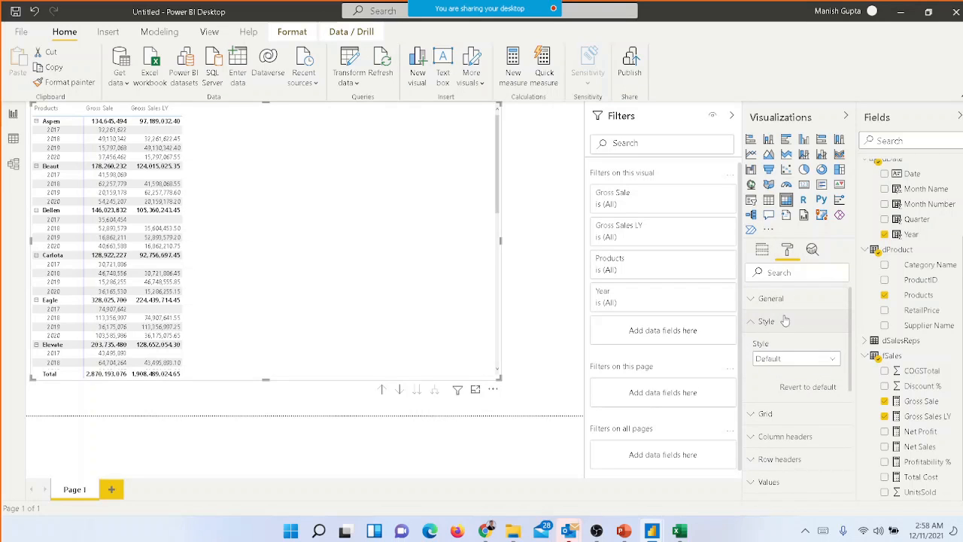
pyautogui.click(777, 322)
pyautogui.click(773, 299)
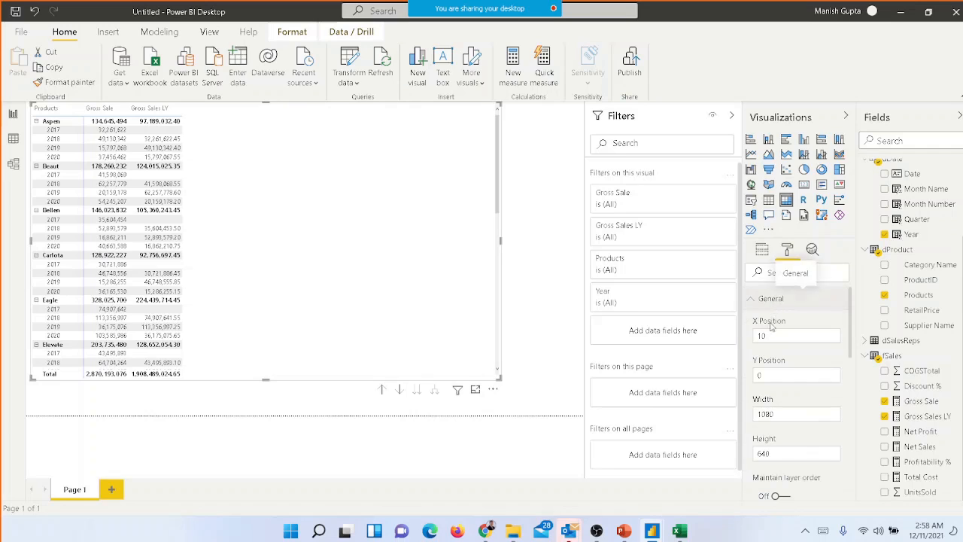
pyautogui.moveTo(851, 308); pyautogui.dragTo(856, 412)
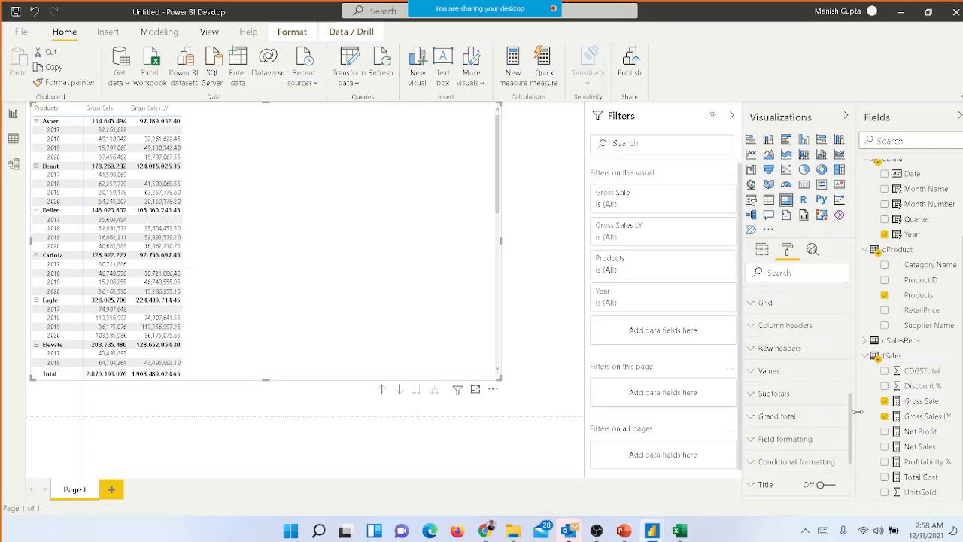
pyautogui.click(814, 330)
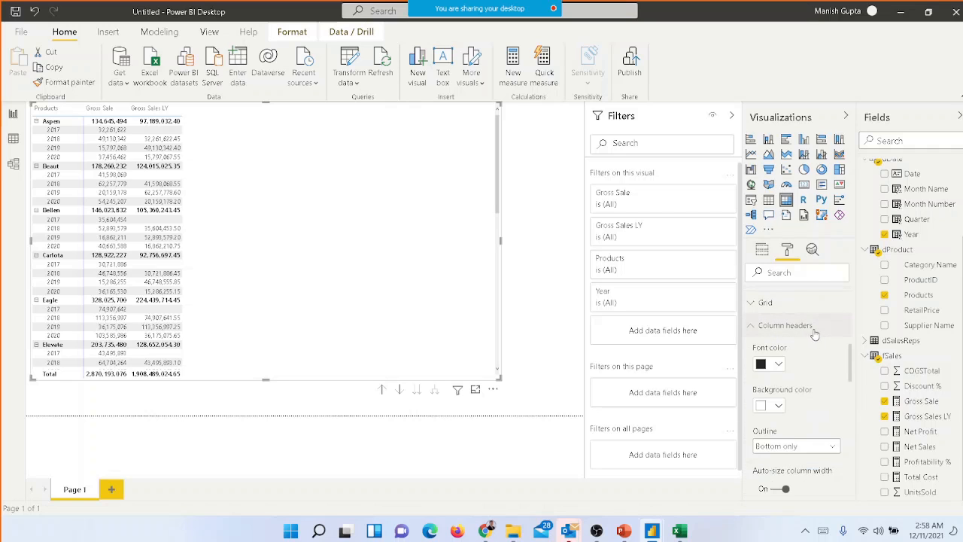
pyautogui.scroll(-5, 851, 363)
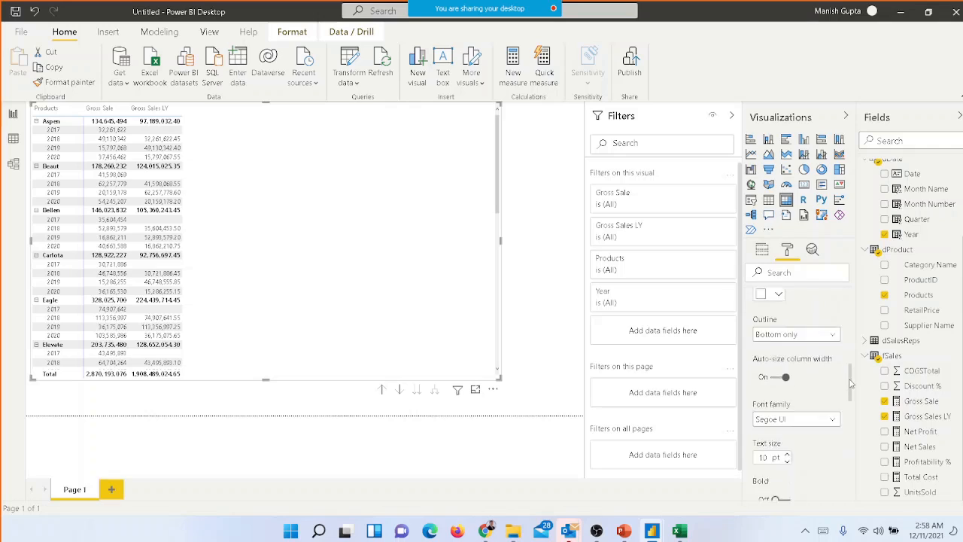
pyautogui.click(775, 360)
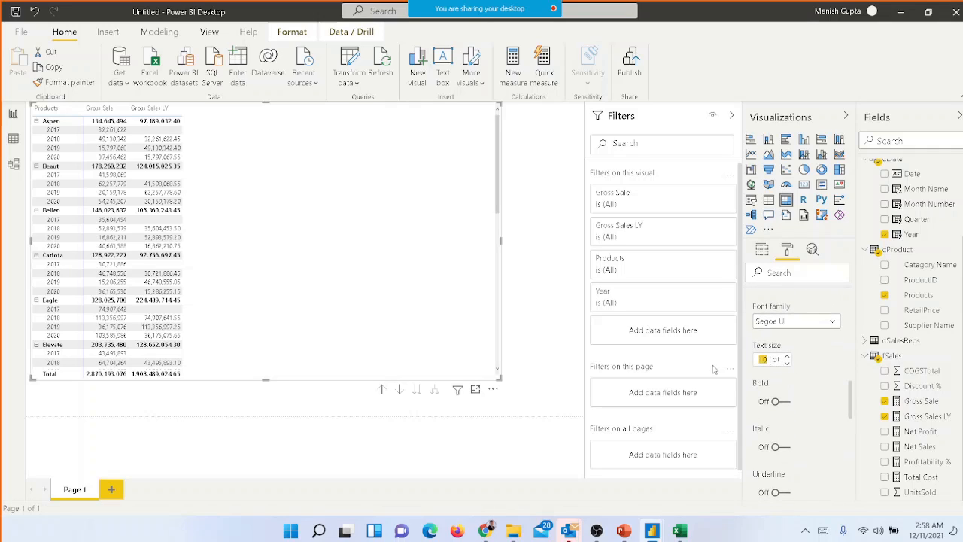
pyautogui.write('15')
pyautogui.press('Tab')
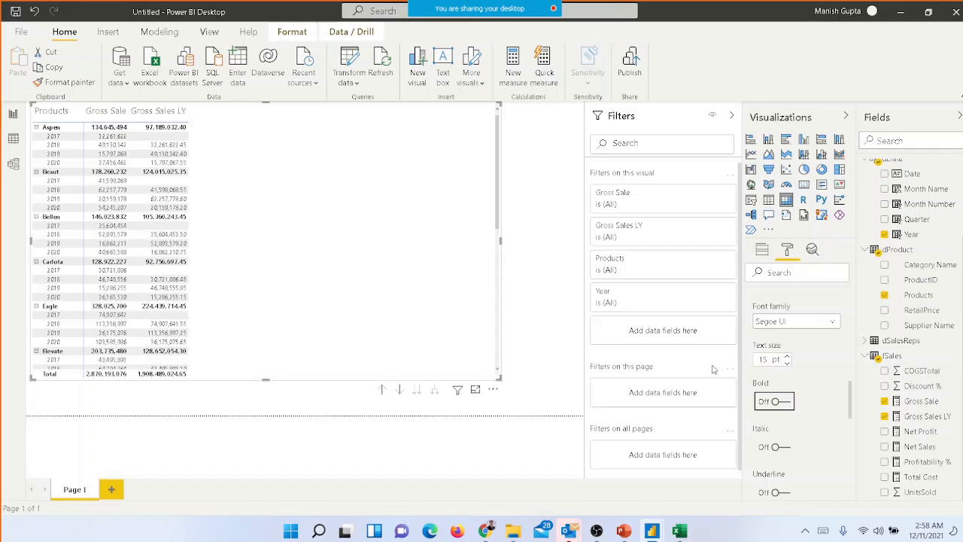
# Reduce the text size of the matrix's column headers to 12 pt
pyautogui.click(770, 360)
pyautogui.press('BackSpace')
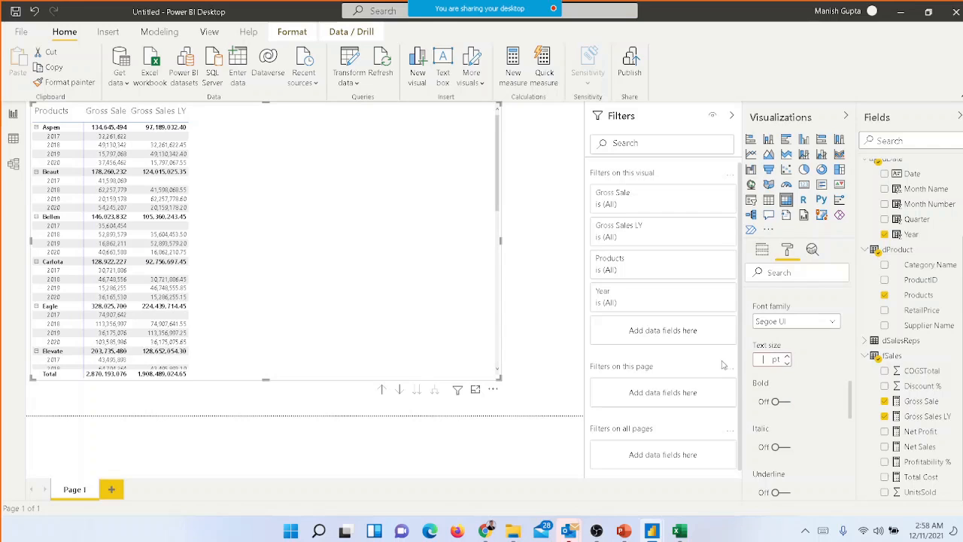
pyautogui.write('12')
pyautogui.press('Tab')
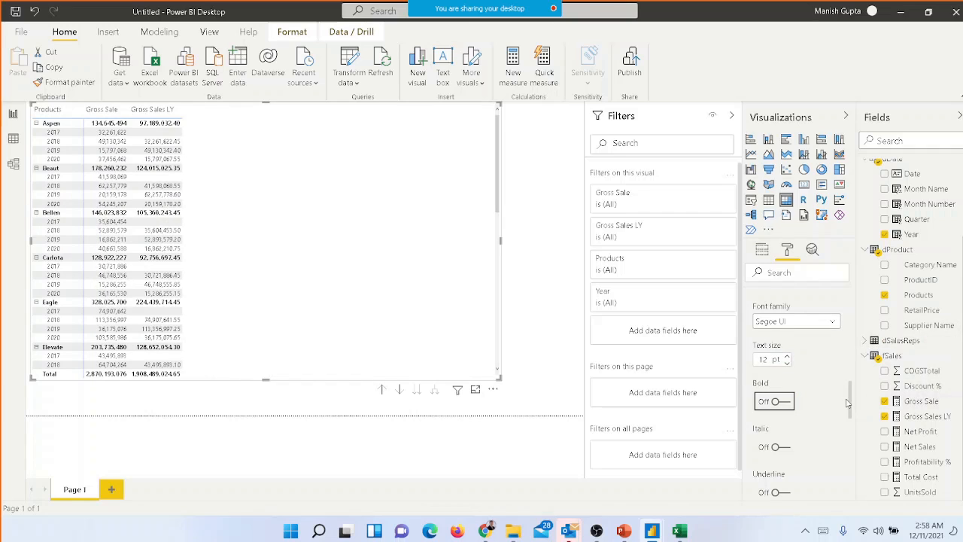
# Set the text size of the matrix's row headers to 12 pt
pyautogui.moveTo(852, 405); pyautogui.dragTo(853, 439)
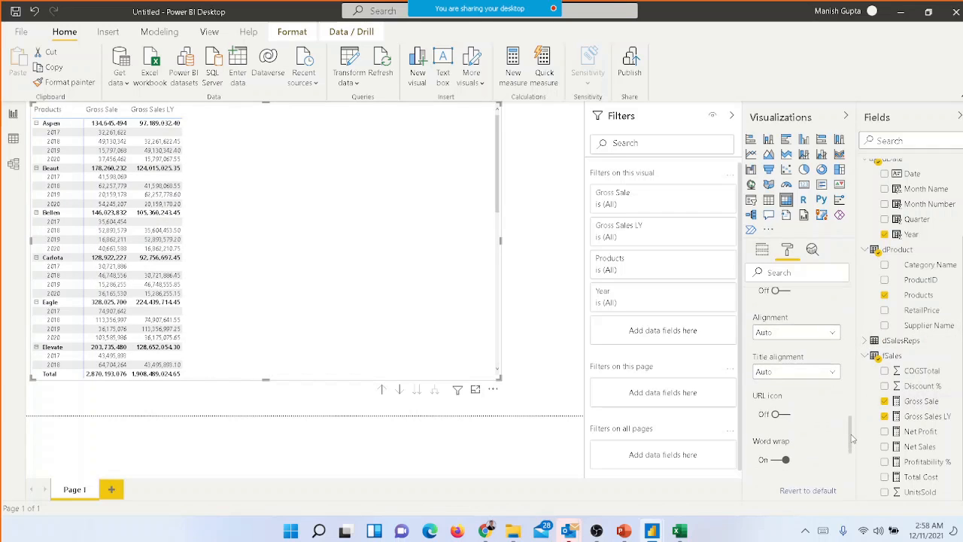
pyautogui.scroll(-3, 797, 366)
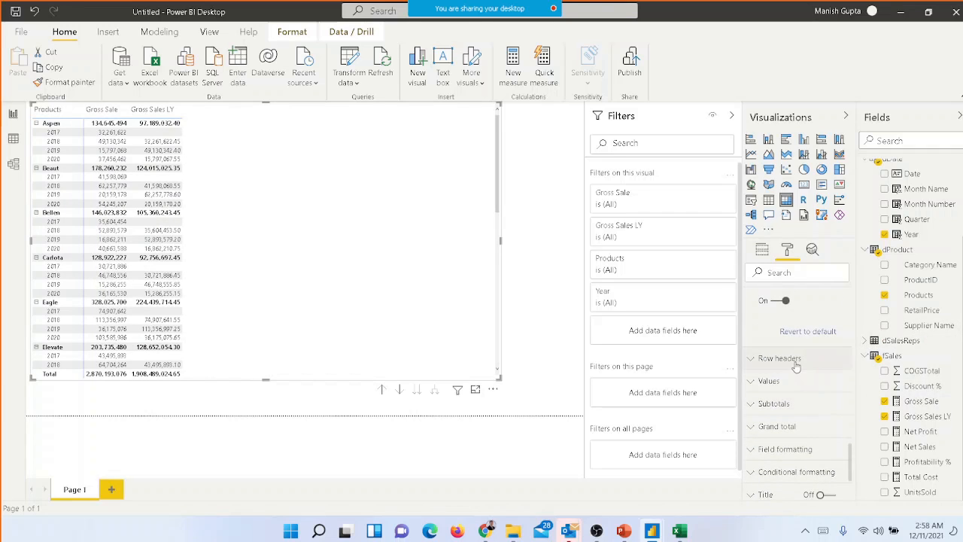
pyautogui.click(795, 362)
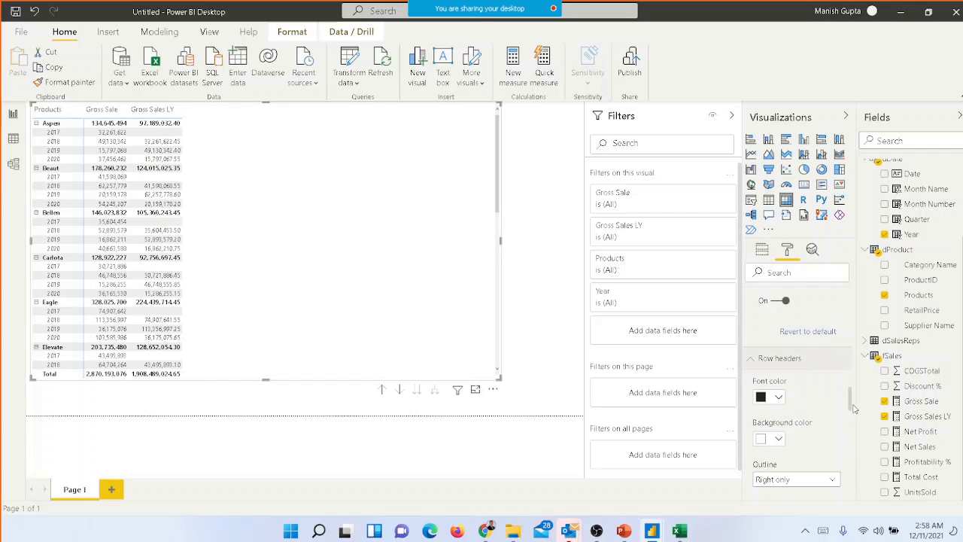
pyautogui.moveTo(852, 402); pyautogui.dragTo(853, 425)
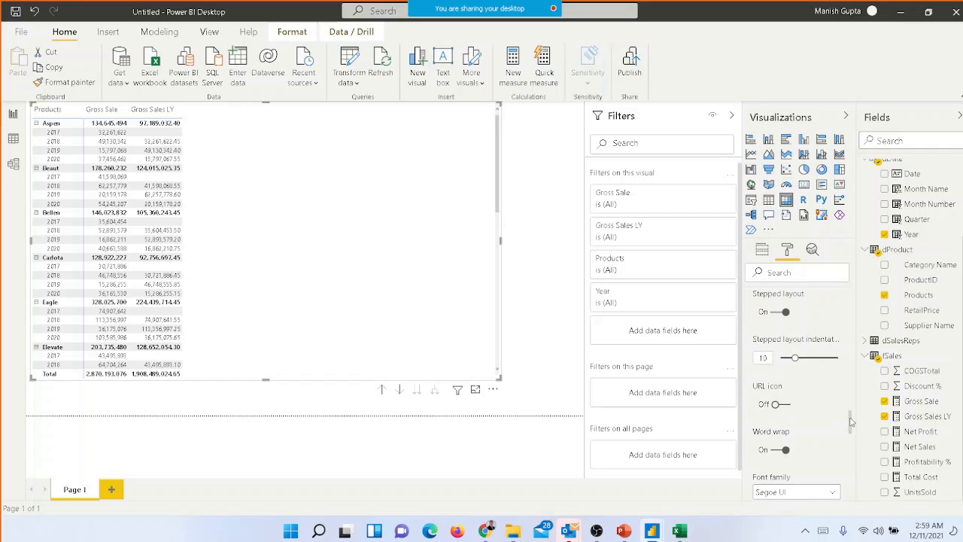
pyautogui.moveTo(851, 422); pyautogui.dragTo(852, 438)
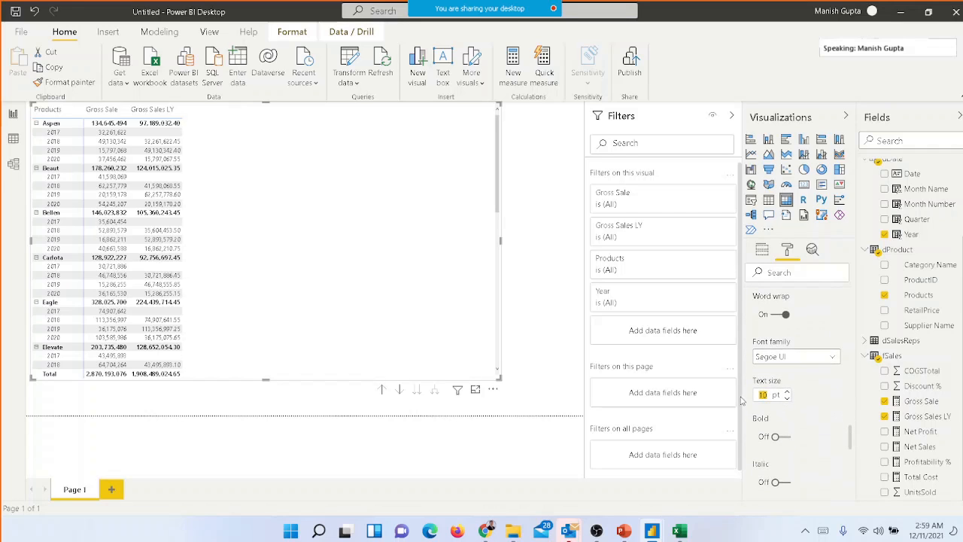
pyautogui.write('12')
pyautogui.press('Tab')
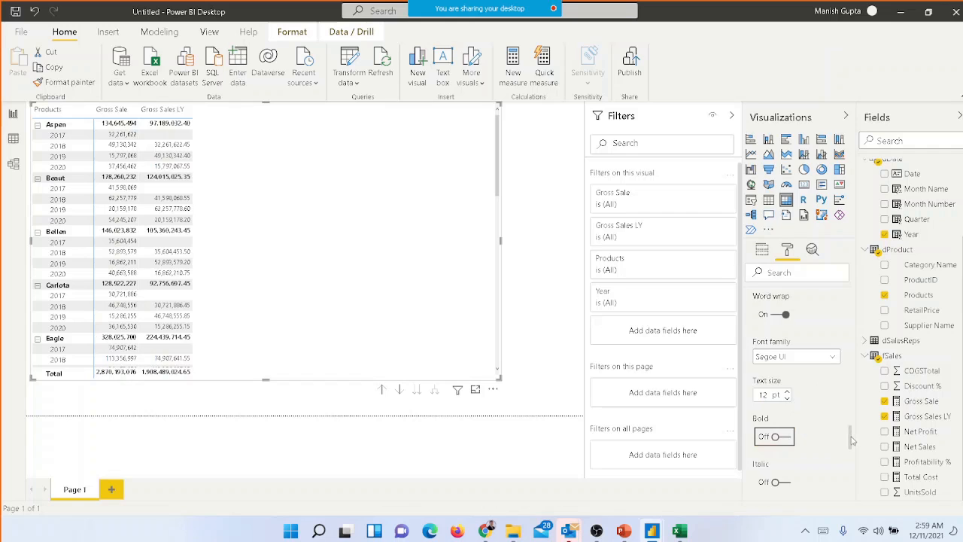
# Set the text size of the matrix's values to 12 pt
pyautogui.moveTo(853, 440); pyautogui.dragTo(855, 472)
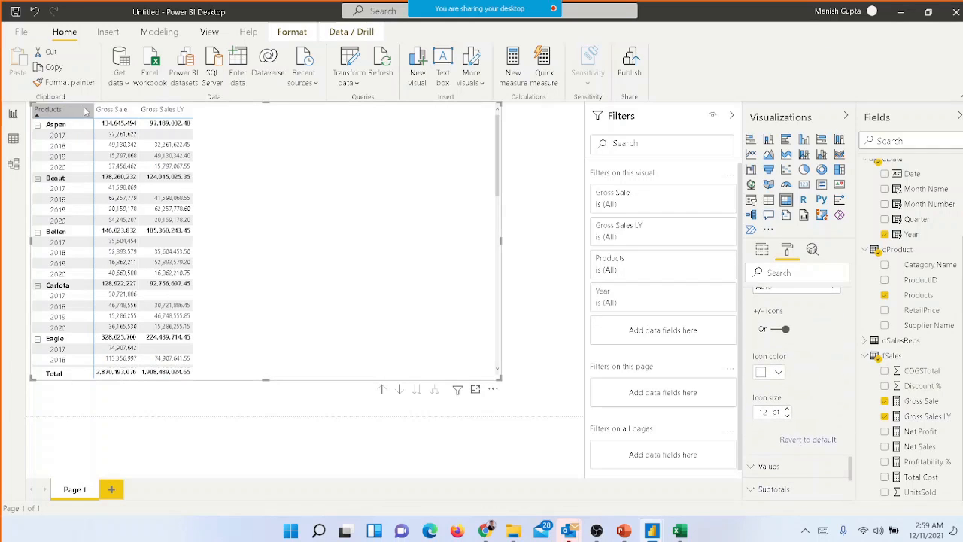
pyautogui.click(813, 477)
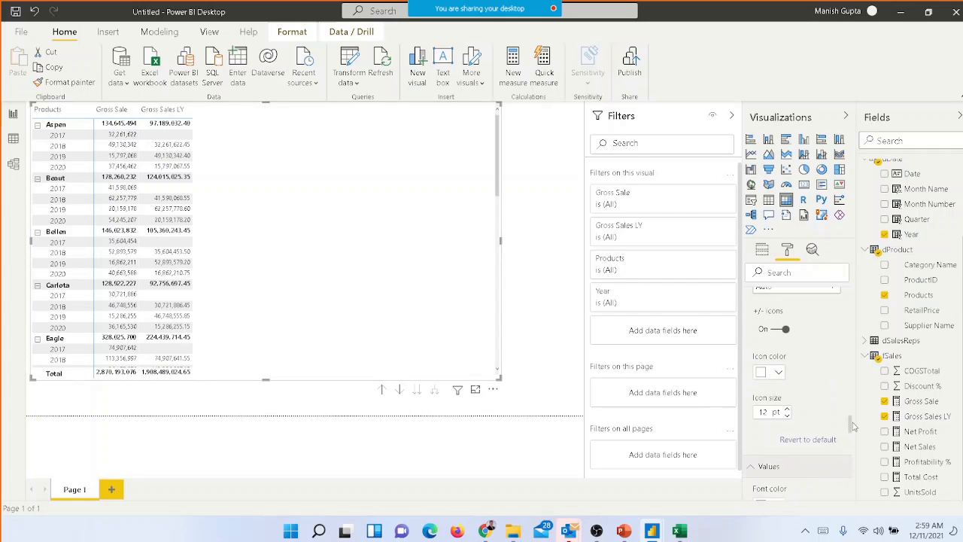
pyautogui.moveTo(852, 423); pyautogui.dragTo(856, 468)
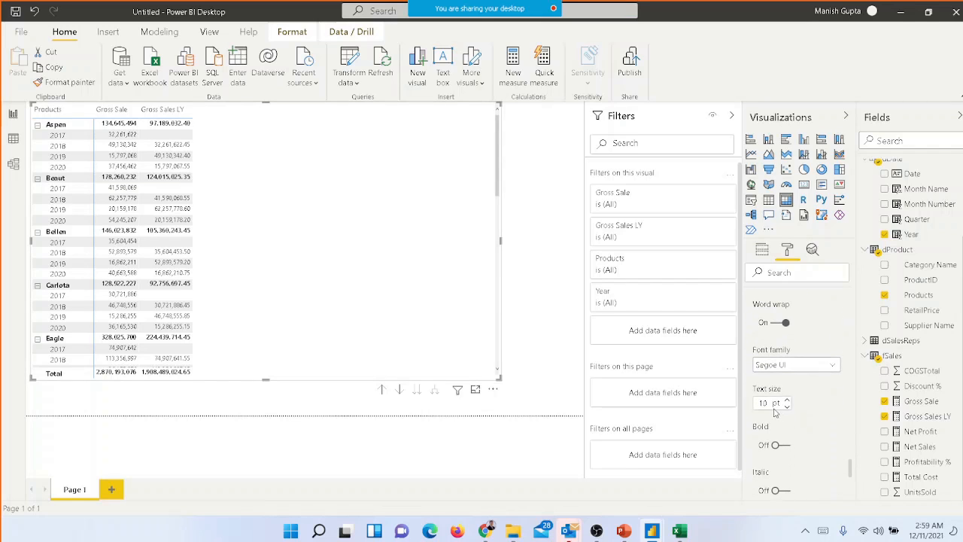
pyautogui.moveTo(771, 405); pyautogui.dragTo(717, 410)
pyautogui.write('12')
pyautogui.press('Tab')
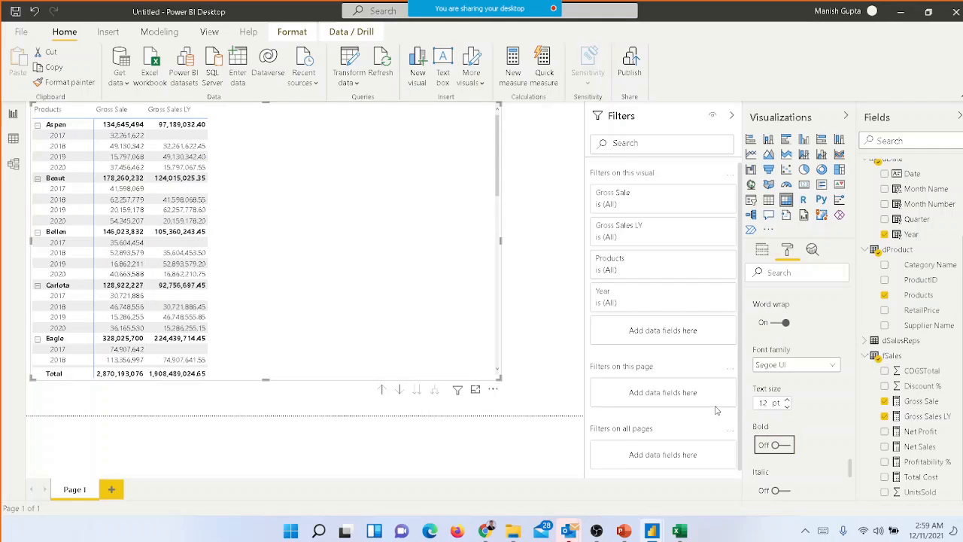
# Increase the text size of the matrix's values to 14 pt
pyautogui.doubleClick(768, 404)
pyautogui.press('BackSpace')
pyautogui.write('14')
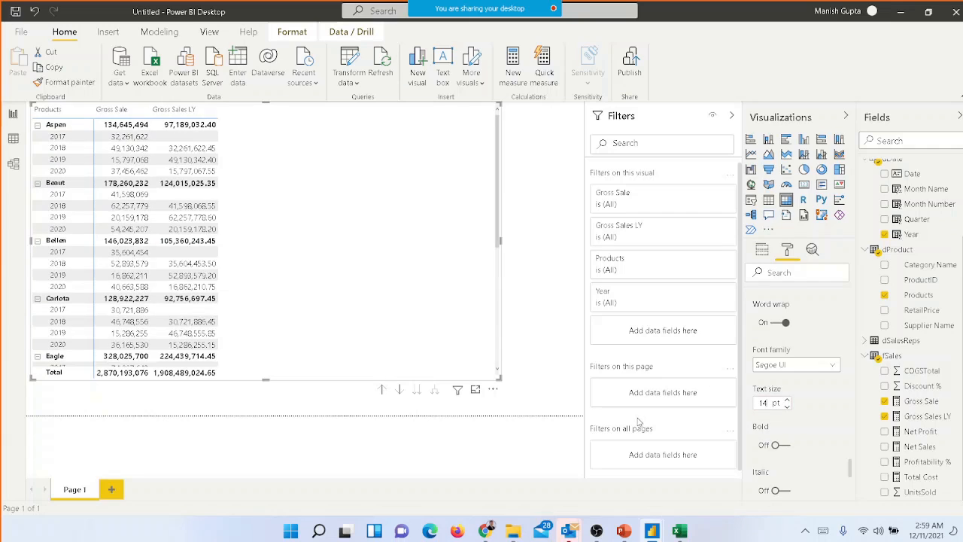
pyautogui.press('Tab')
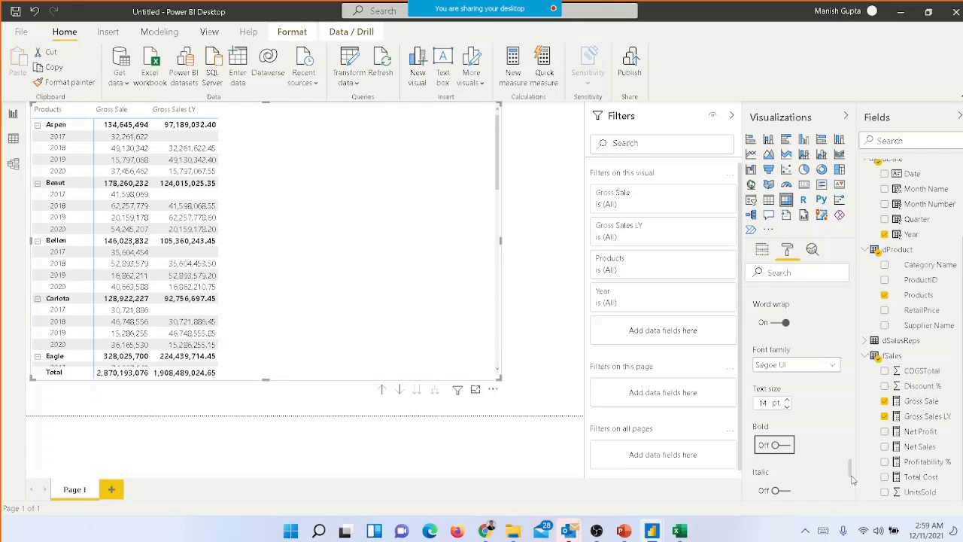
# Examine the matrix's Subtotals formatting, including the row subtotals label, font, text size and bold settings
pyautogui.scroll(-5, 806, 352)
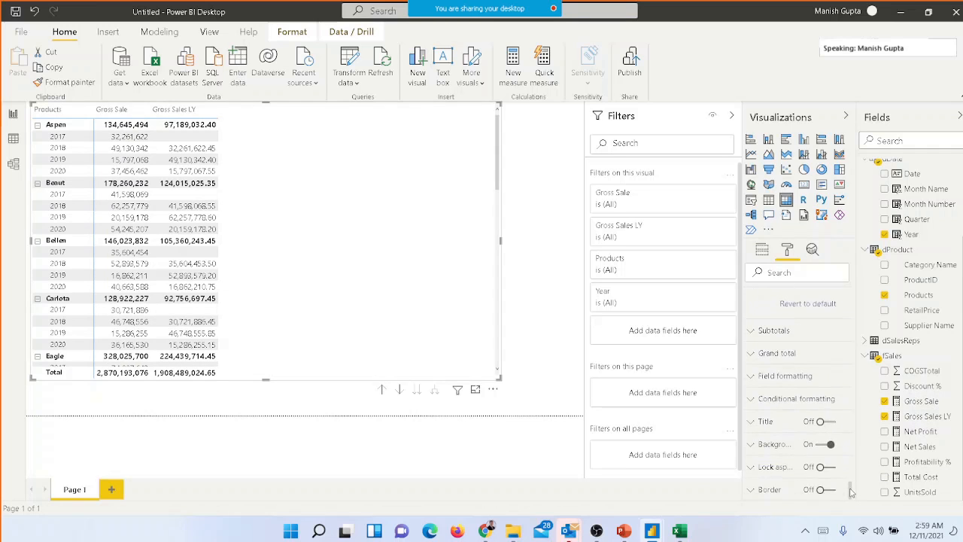
pyautogui.click(790, 325)
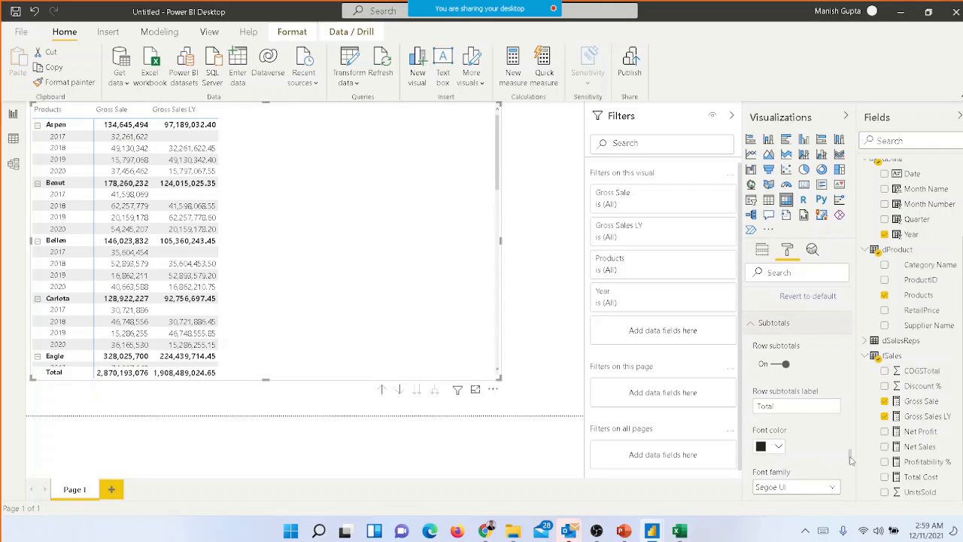
pyautogui.scroll(-5, 851, 472)
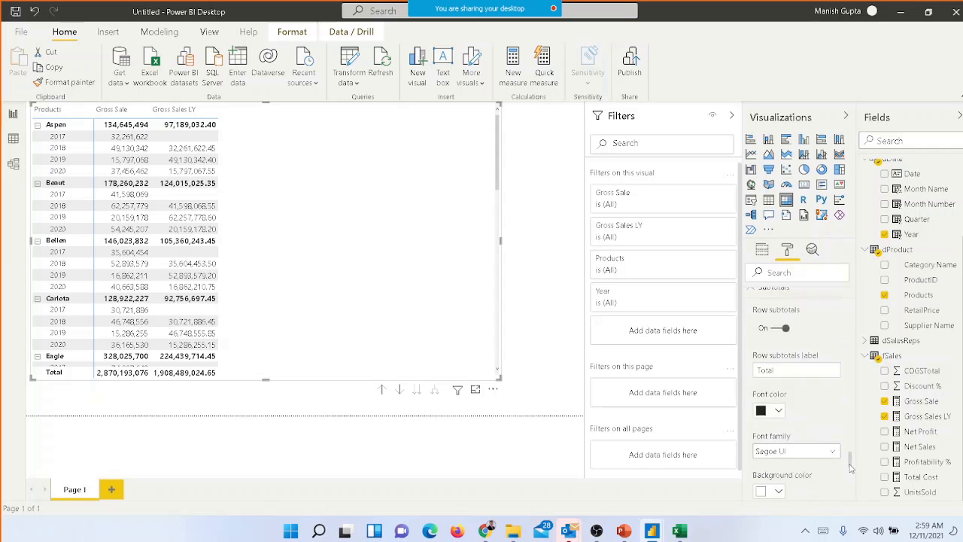
pyautogui.scroll(-2, 851, 474)
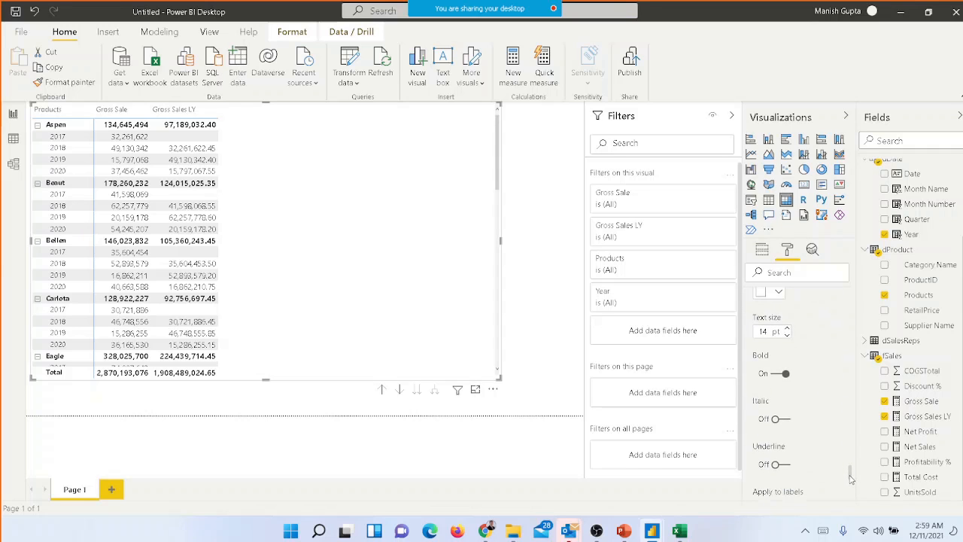
pyautogui.moveTo(852, 478); pyautogui.dragTo(850, 510)
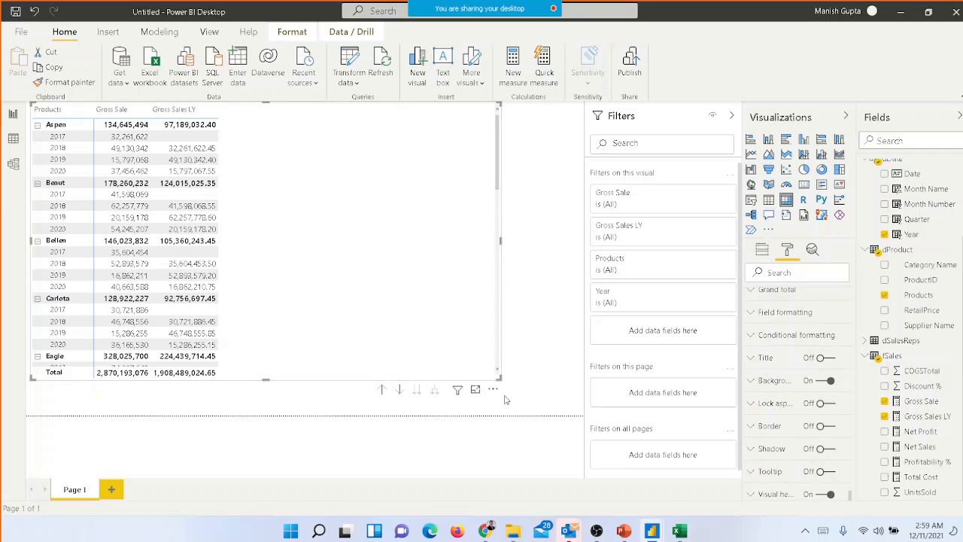
# Enlarge the matrix toward the lower-right corner of the report page
pyautogui.click(533, 354)
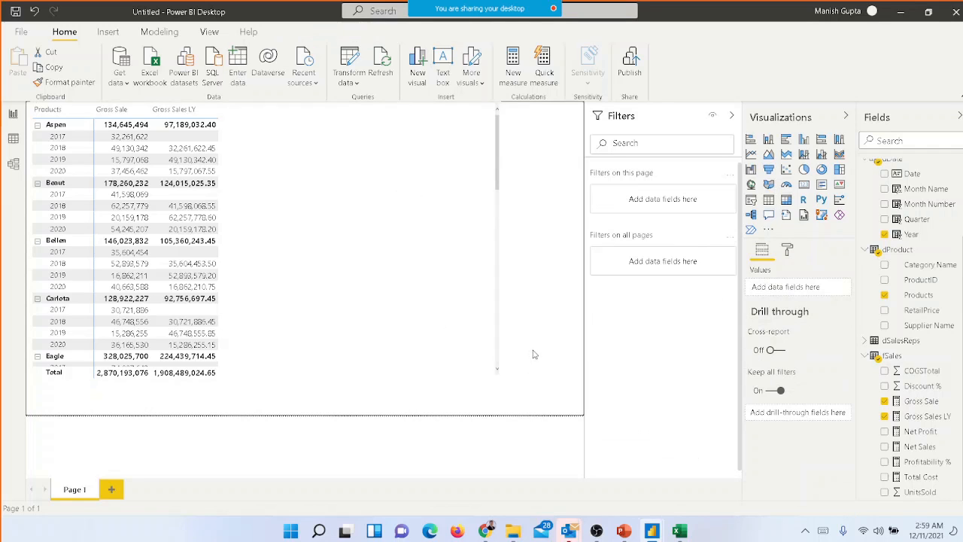
pyautogui.click(441, 302)
pyautogui.moveTo(500, 381); pyautogui.dragTo(553, 412)
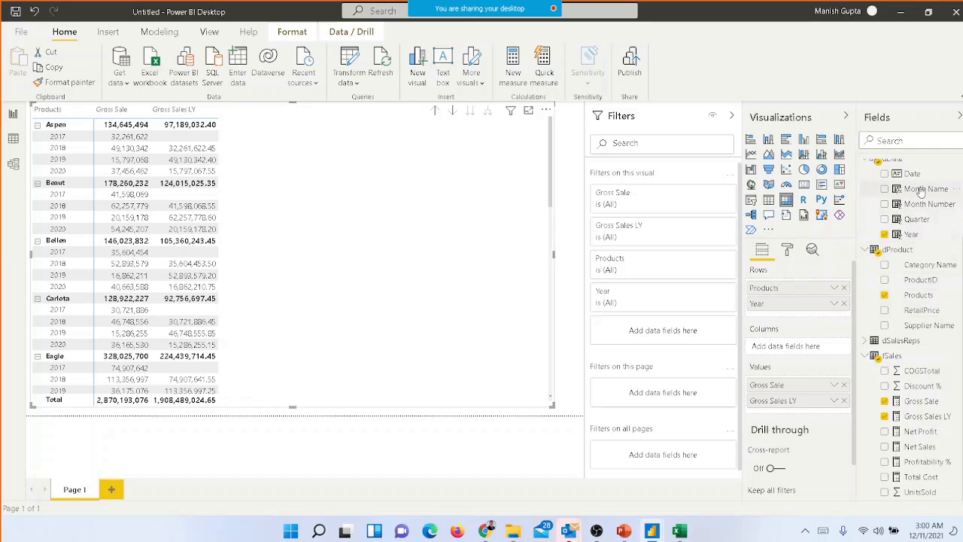
# Replace Year with Month Name beneath Products in the matrix's rows and expand Aspen to its months
pyautogui.moveTo(921, 192); pyautogui.dragTo(801, 319)
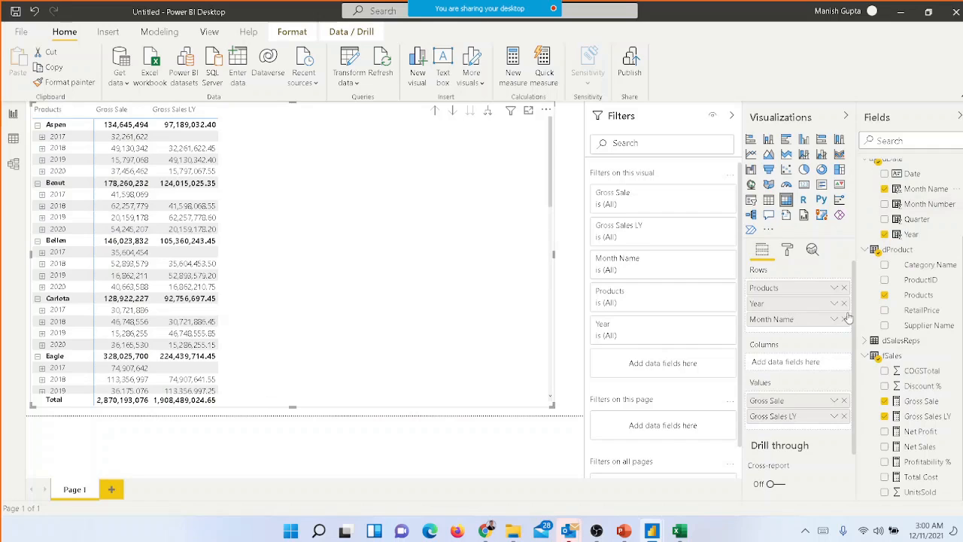
pyautogui.click(844, 304)
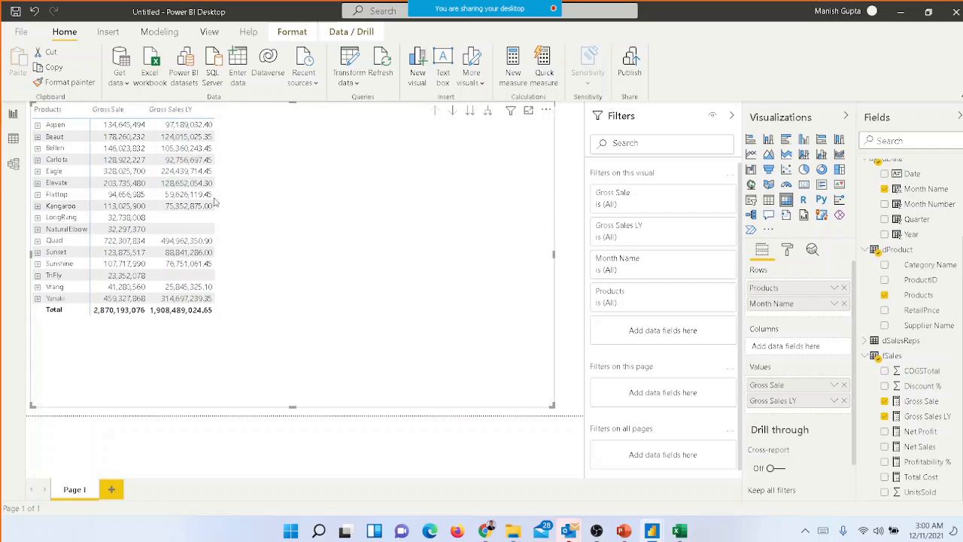
pyautogui.click(38, 125)
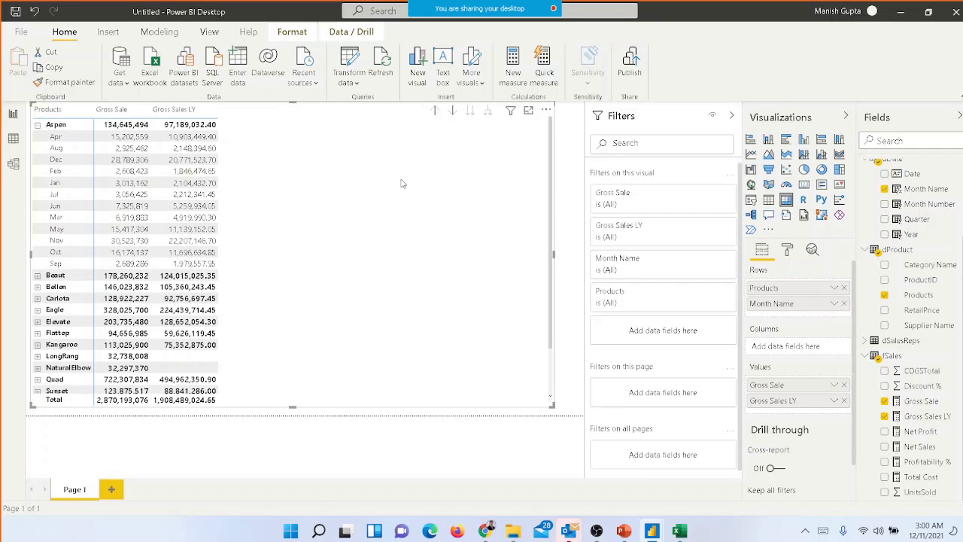
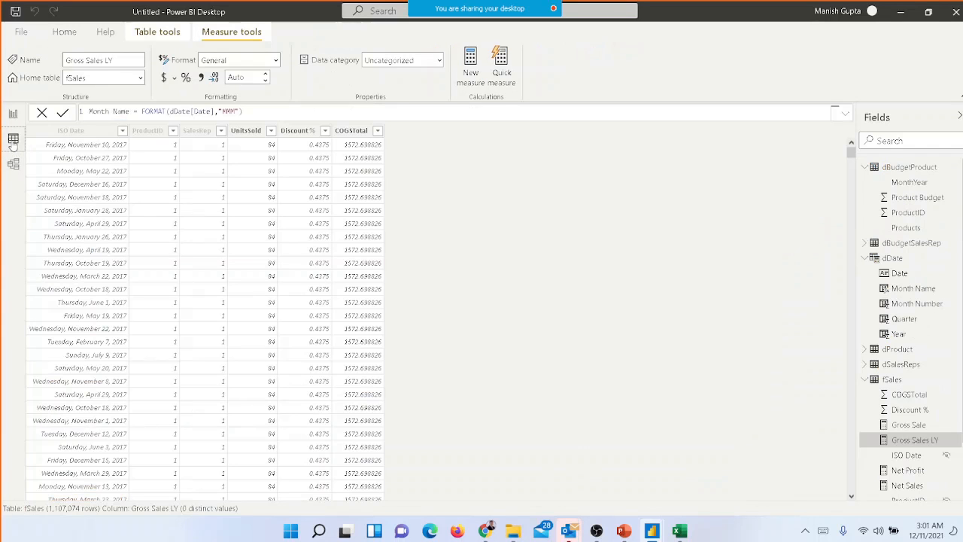
# Sort dDate's Month Name column by Month Number and return to the report page
pyautogui.click(13, 140)
pyautogui.click(13, 165)
pyautogui.click(12, 140)
pyautogui.click(907, 290)
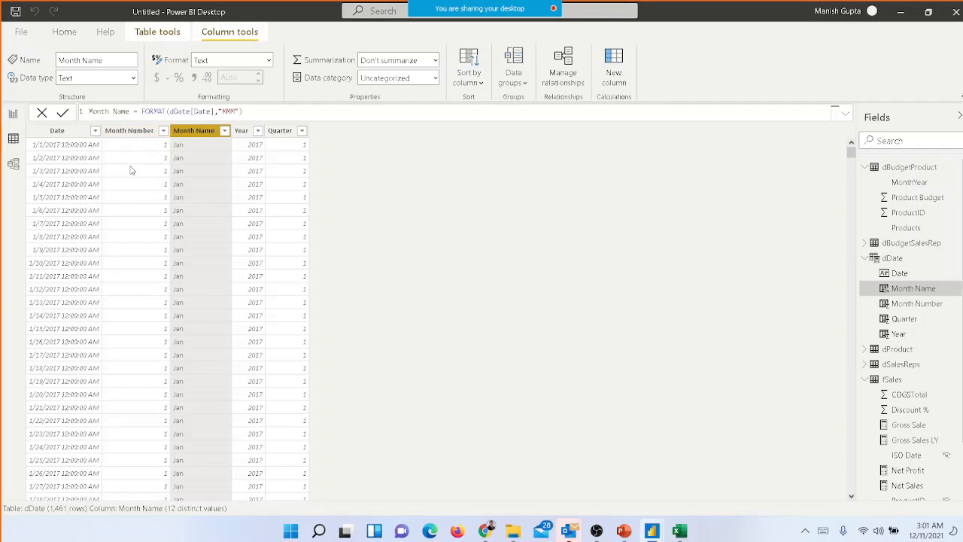
pyautogui.click(465, 85)
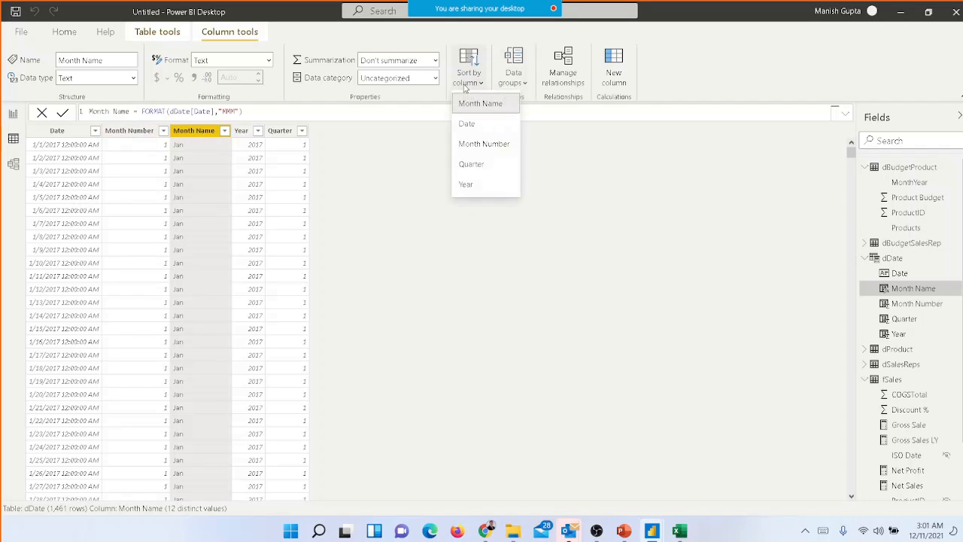
pyautogui.click(476, 144)
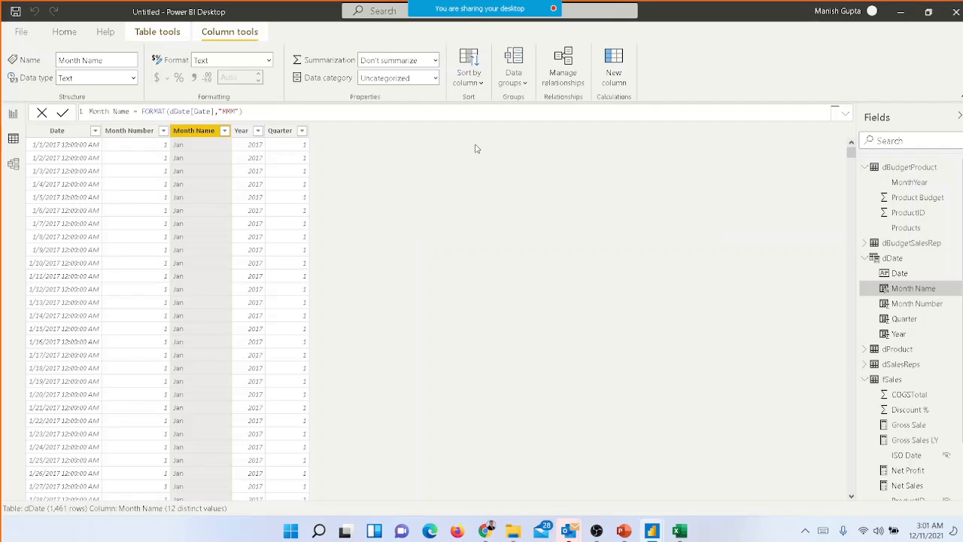
pyautogui.click(13, 114)
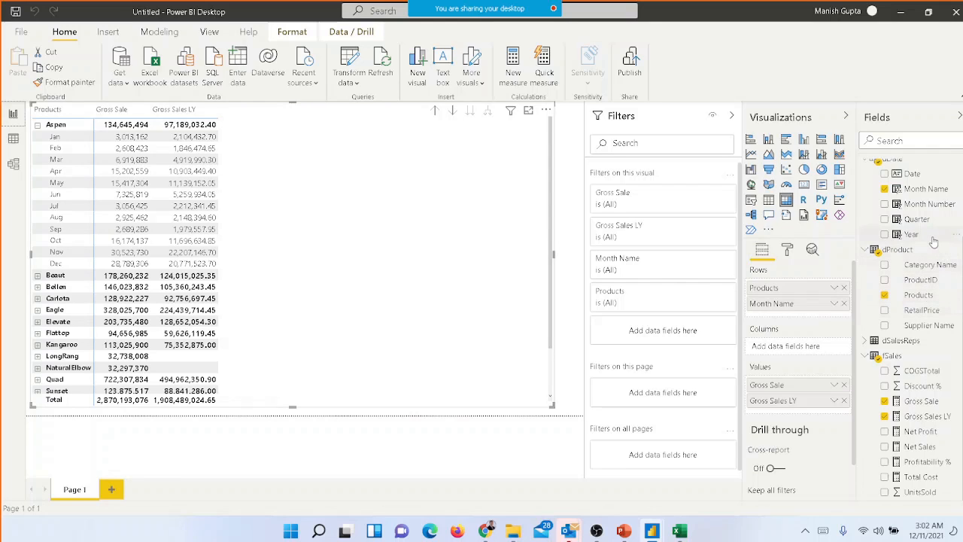
# Insert Year between Products and Month Name in the matrix's rows, and remove both Year and Month Name again
pyautogui.moveTo(933, 241); pyautogui.dragTo(824, 304)
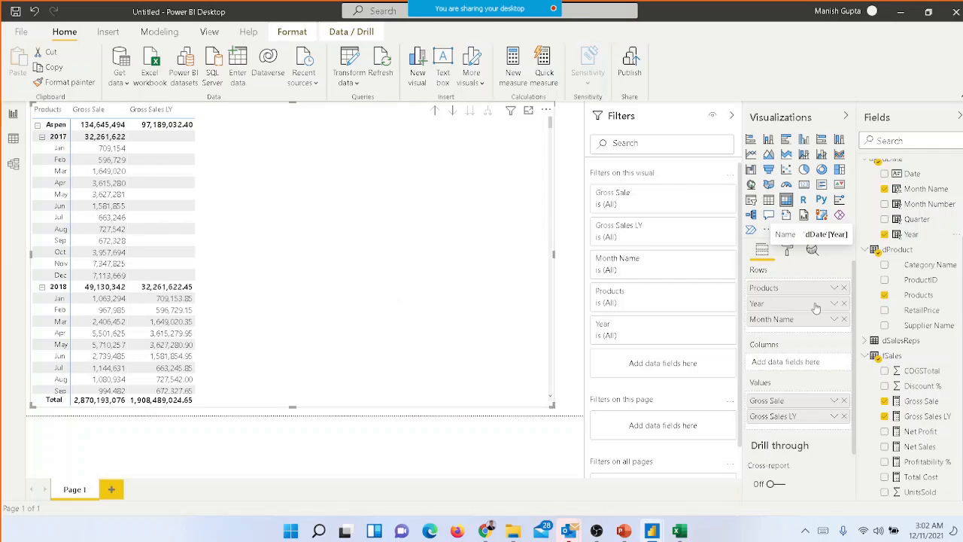
pyautogui.click(844, 303)
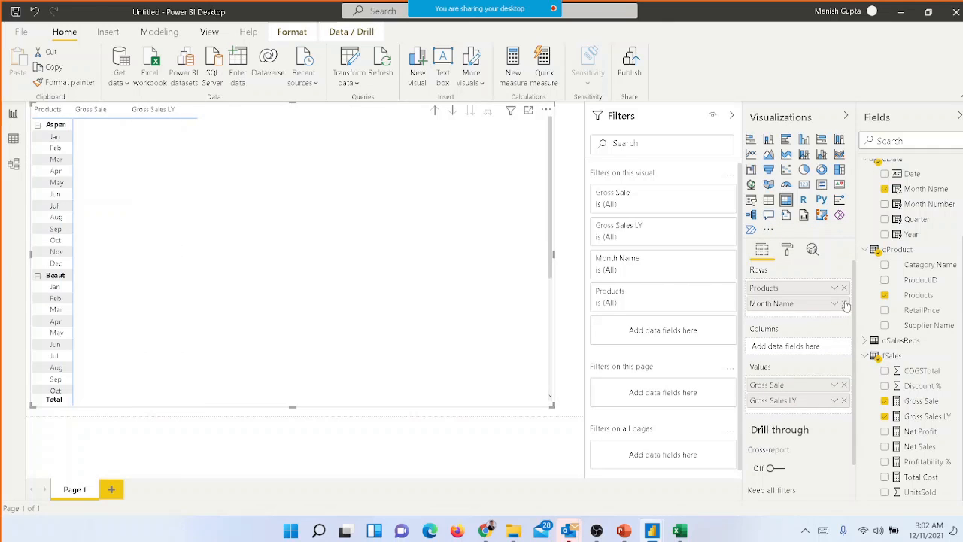
pyautogui.click(844, 303)
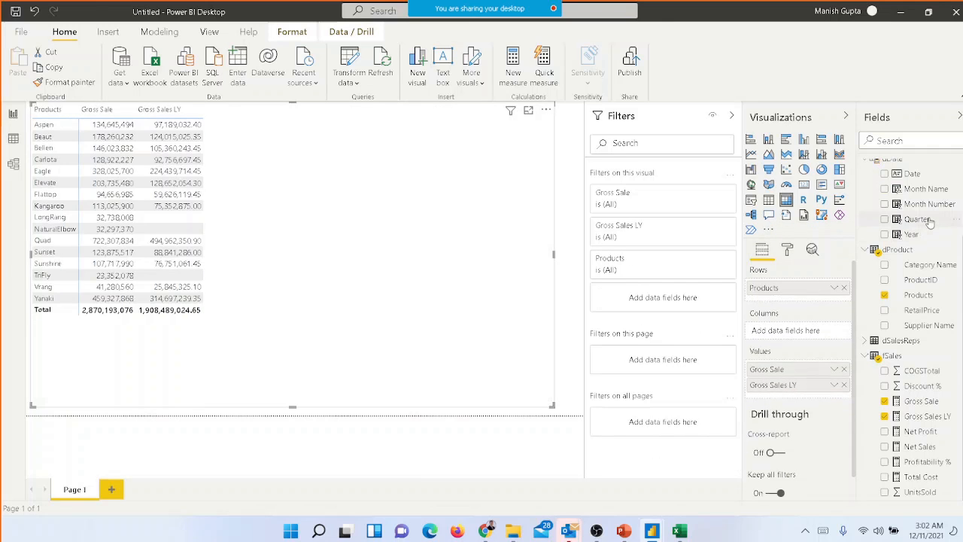
# Add Quarter beneath Products in the matrix's rows, expand Aspen, and insert Year between Products and Quarter
pyautogui.moveTo(931, 221); pyautogui.dragTo(828, 302)
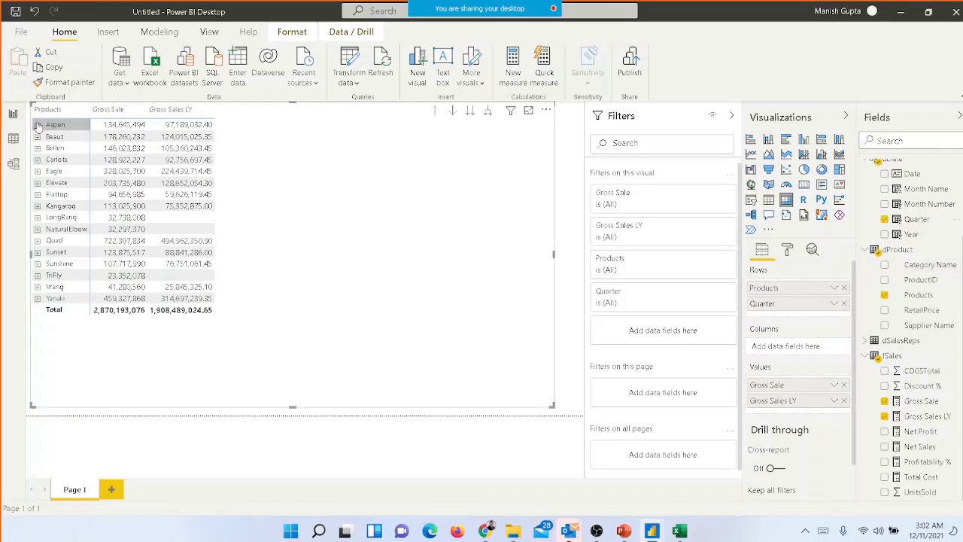
pyautogui.click(38, 126)
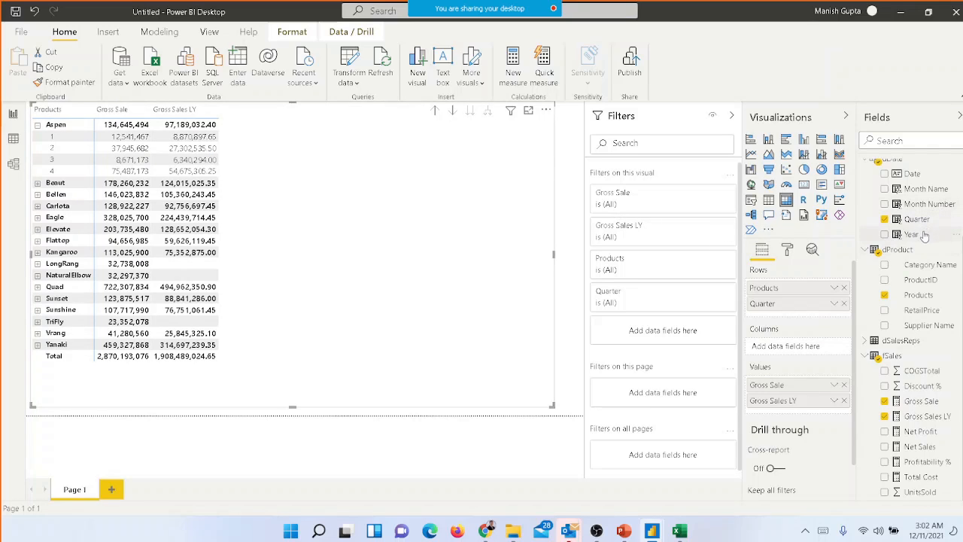
pyautogui.moveTo(924, 237); pyautogui.dragTo(816, 297)
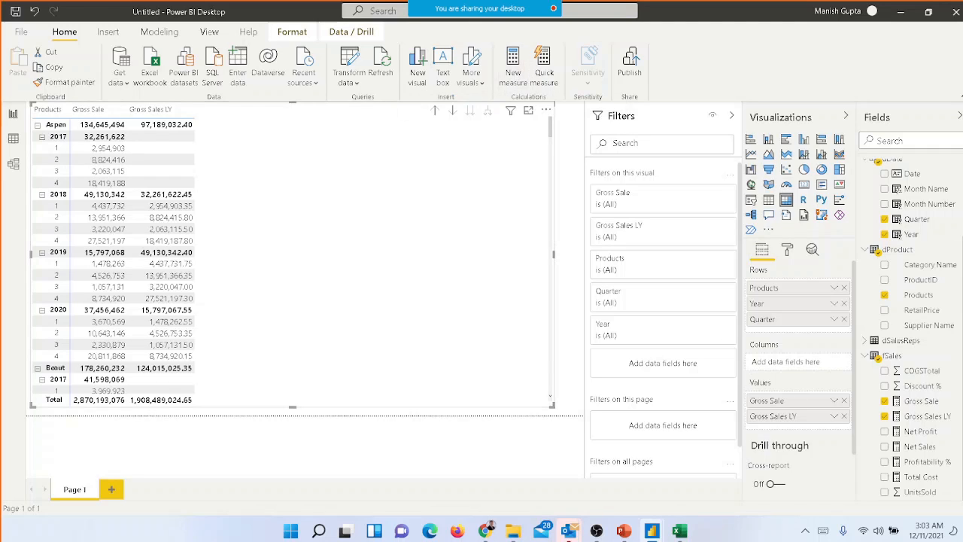
# Create a measure in fSales named YTD Net Sales and begin its formula with CALCULATE over [Net Sales]
pyautogui.click(892, 356)
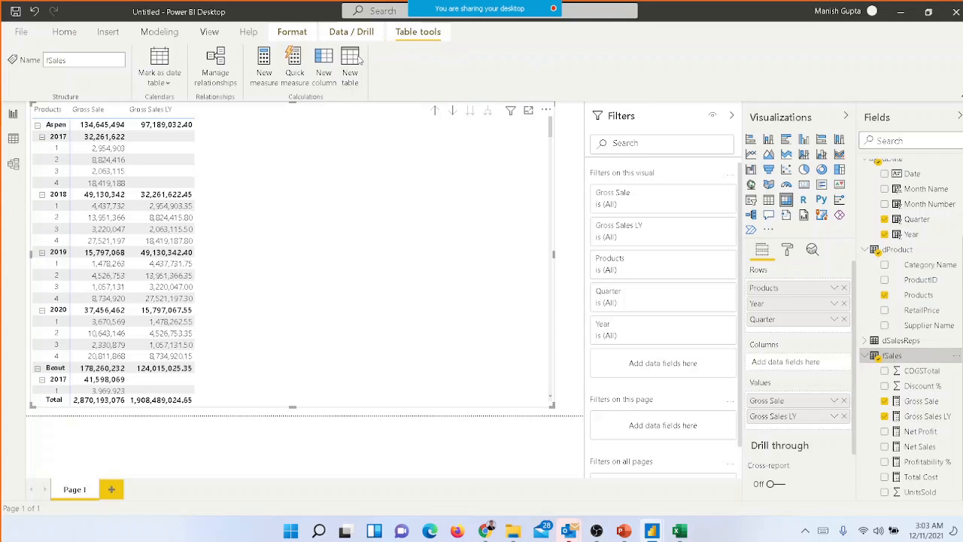
pyautogui.click(269, 85)
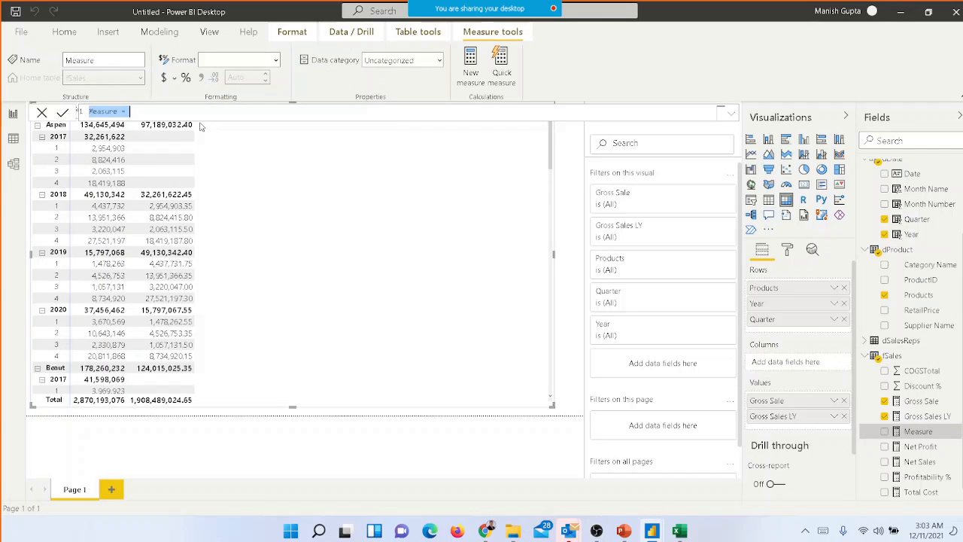
pyautogui.write('YT')
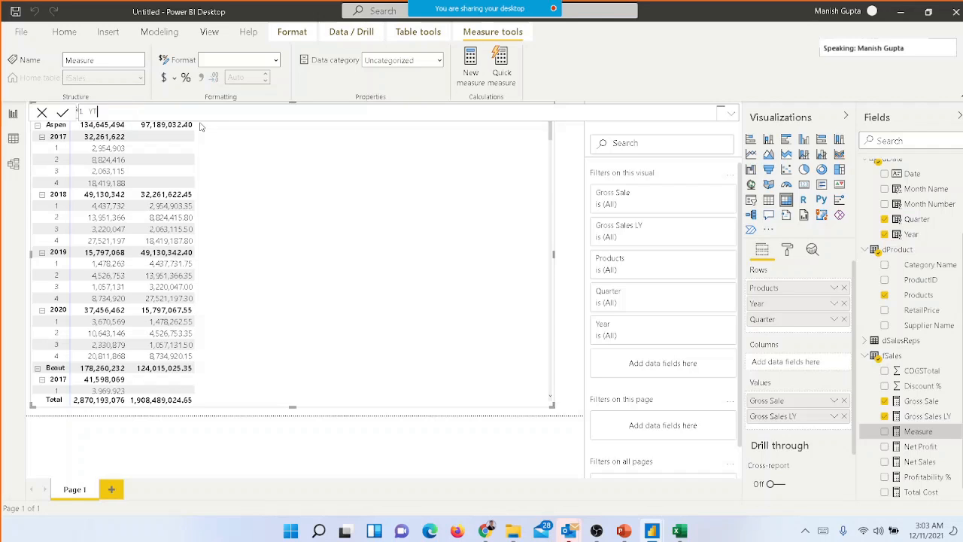
pyautogui.press('BackSpace')
pyautogui.press('BackSpace')
pyautogui.write('YT')
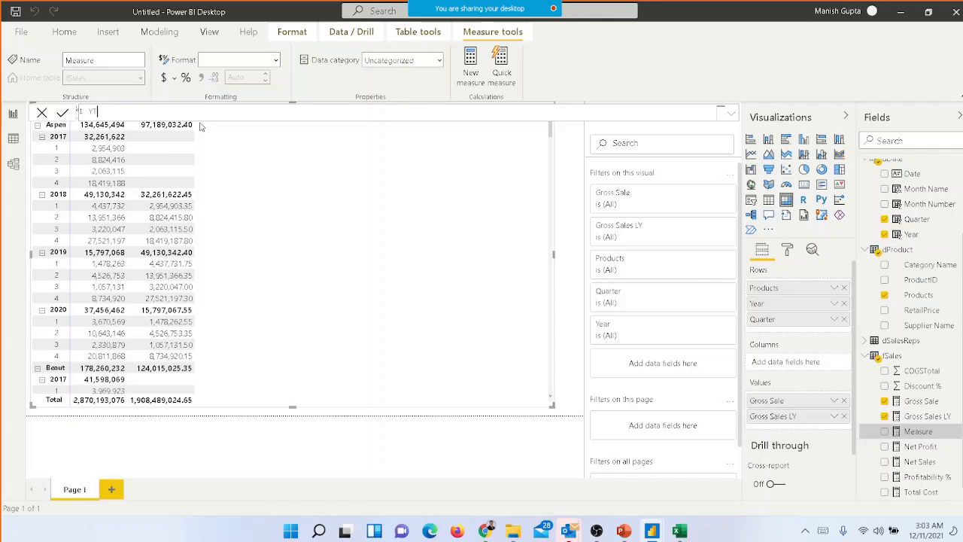
pyautogui.write('D Net')
pyautogui.write('cal')
pyautogui.press('Tab')
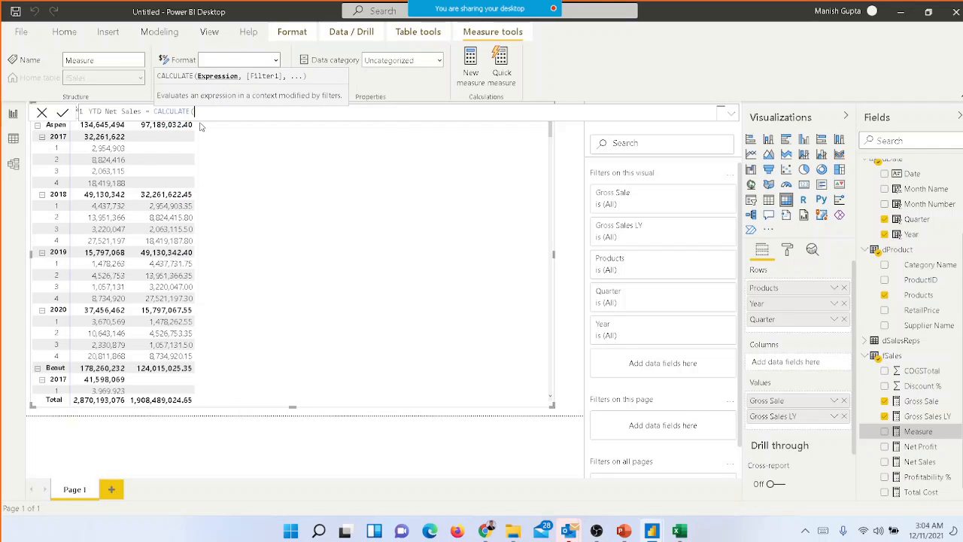
pyautogui.write('net')
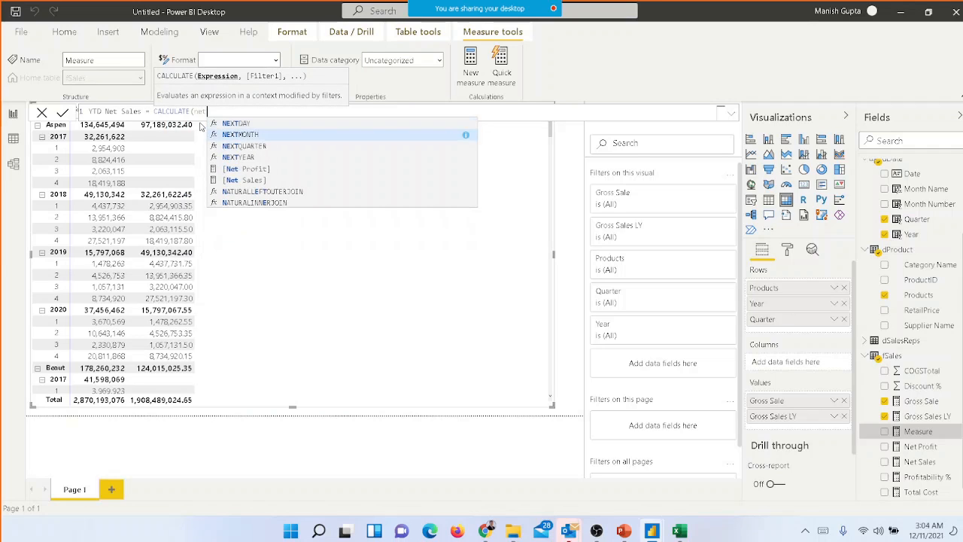
pyautogui.press('Down')
pyautogui.press('Tab')
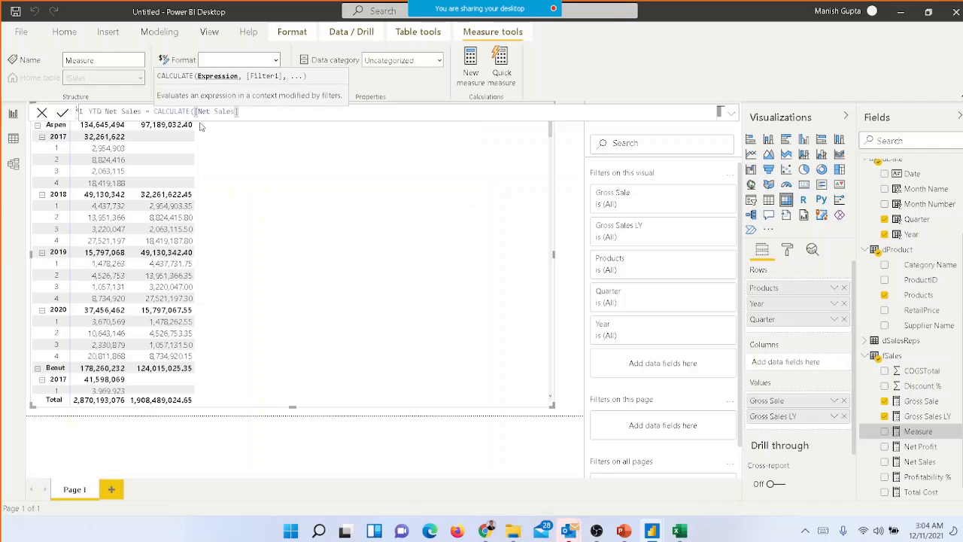
# Complete the YTD Net Sales formula with the filter DATESYTD(dDate[Date]) and commit the measure
pyautogui.write(',')
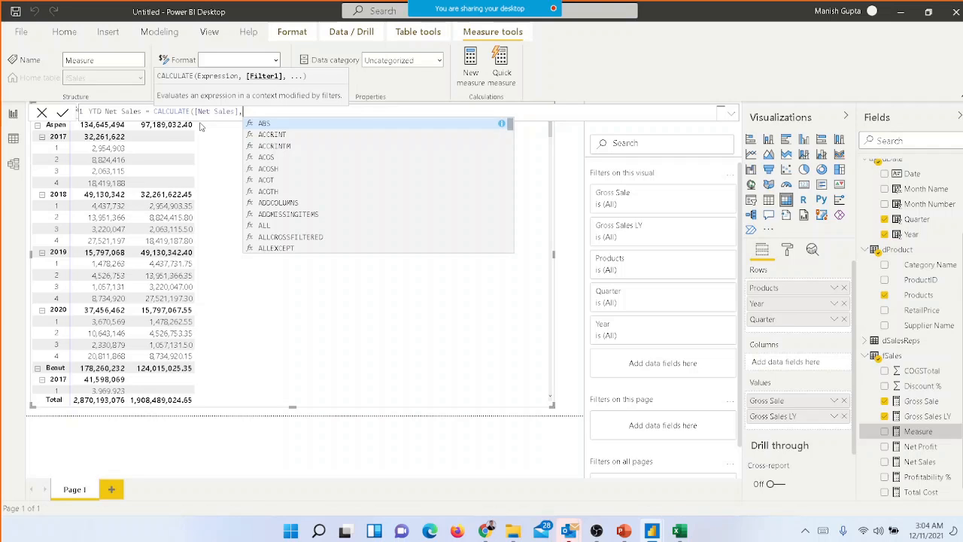
pyautogui.press('Escape')
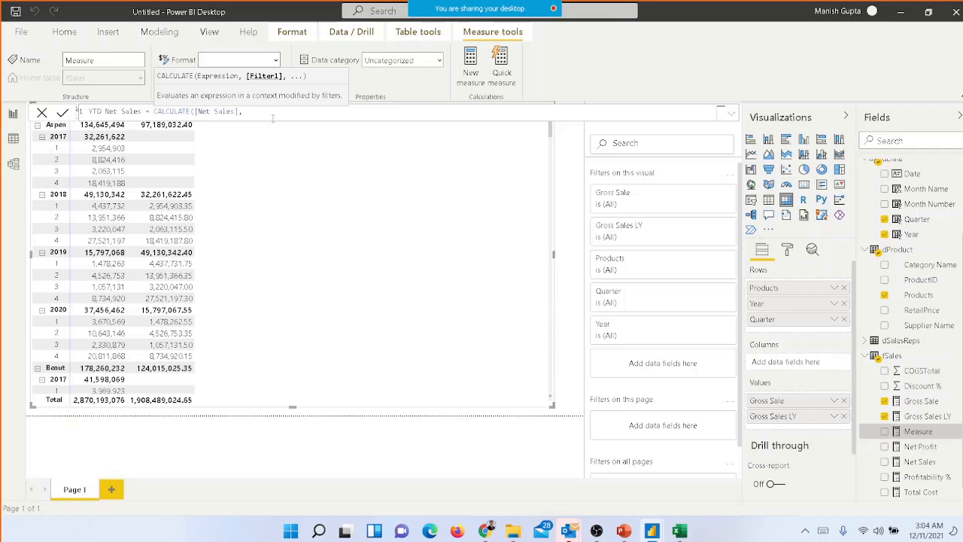
pyautogui.write('dates')
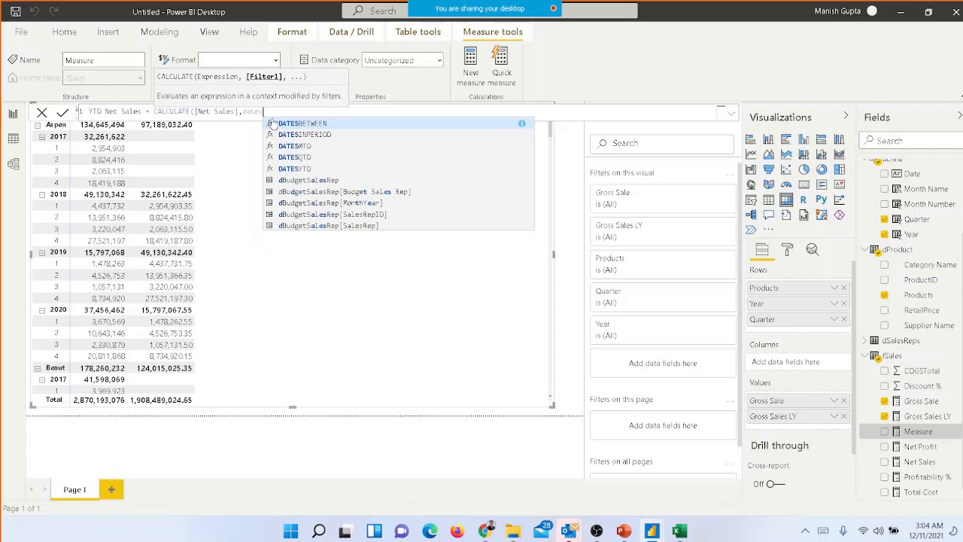
pyautogui.click(314, 170)
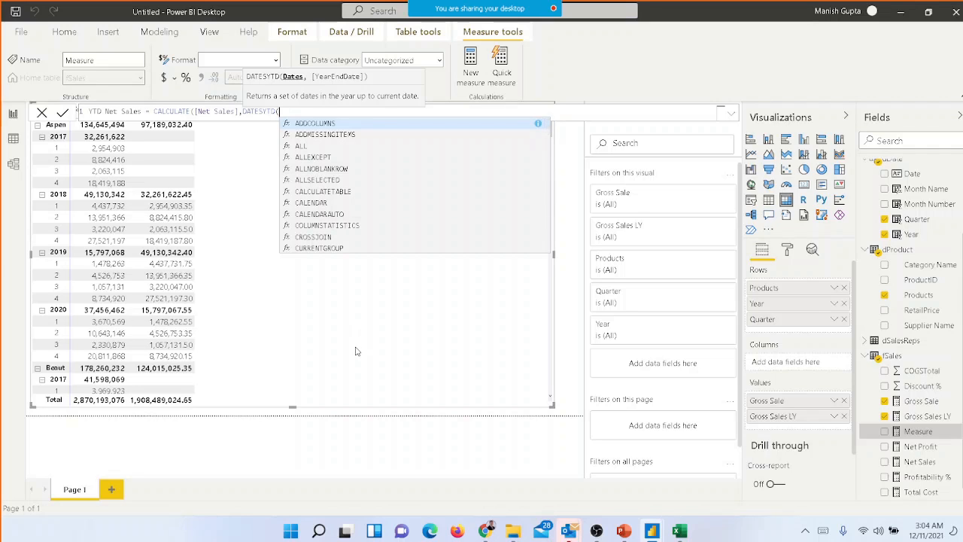
pyautogui.write('d')
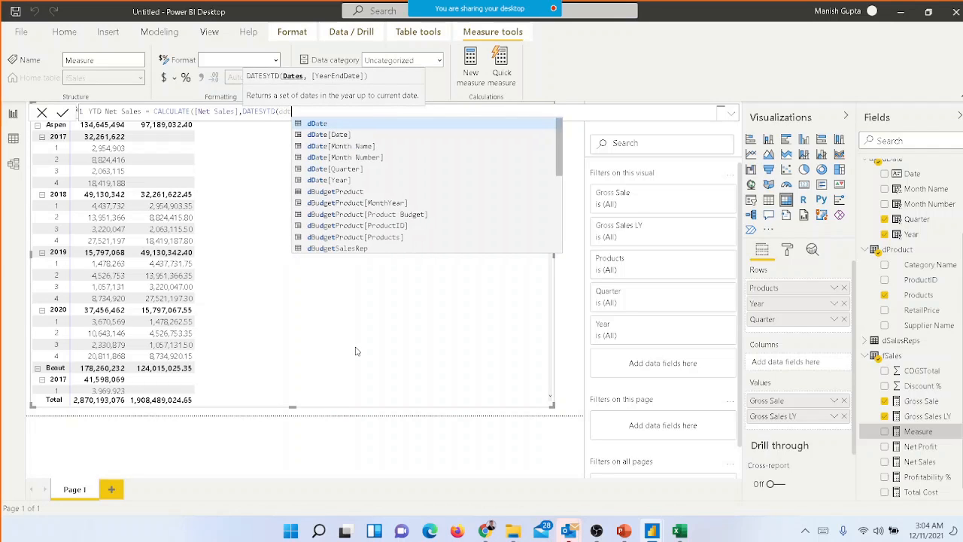
pyautogui.press('Down')
pyautogui.press('Tab')
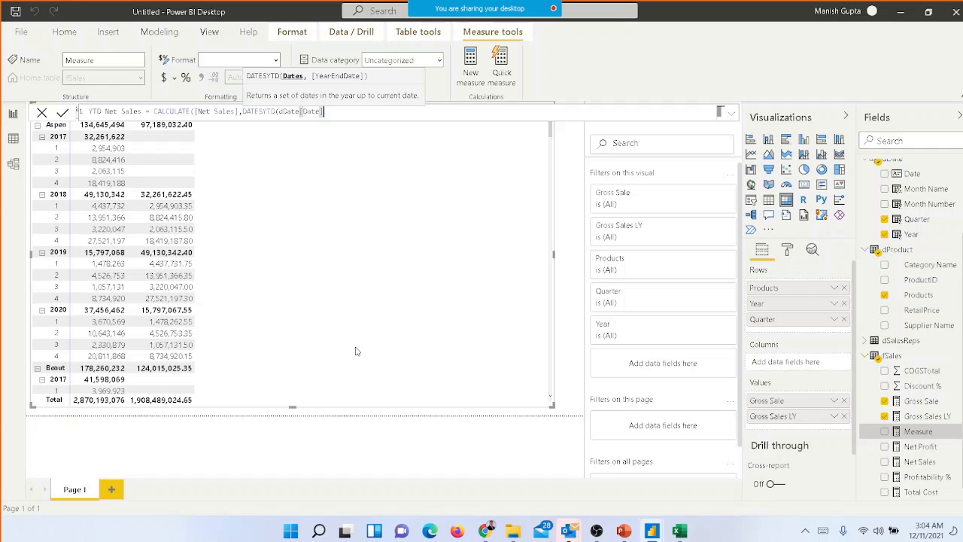
pyautogui.write(',')
pyautogui.press('BackSpace')
pyautogui.write(')')
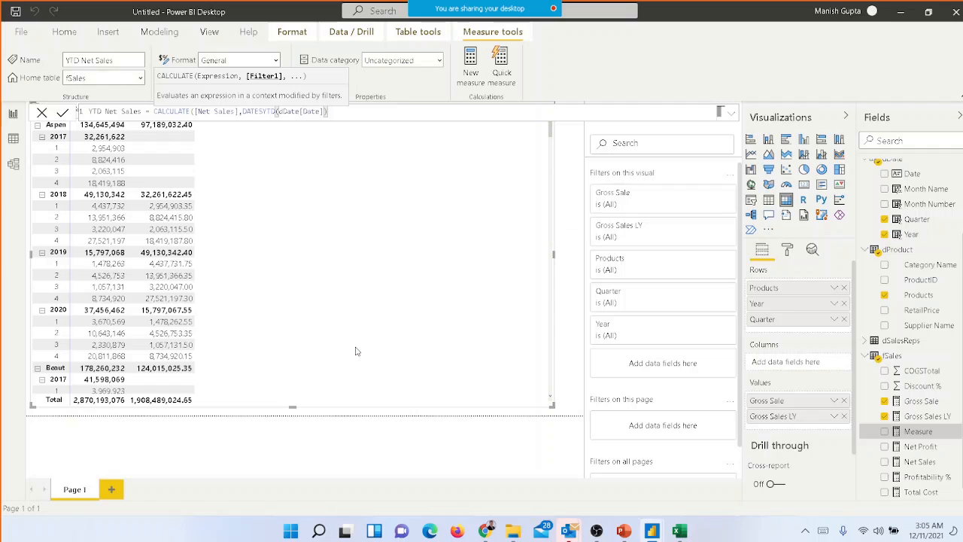
pyautogui.write(')')
pyautogui.press('Return')
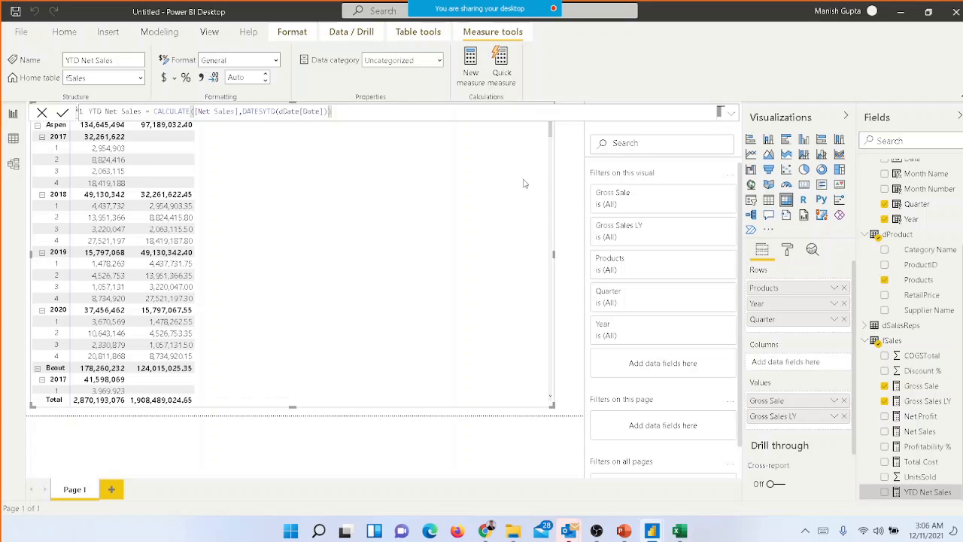
# Collapse the Filters pane to widen the report canvas and convert the matrix into a line chart
pyautogui.click(403, 440)
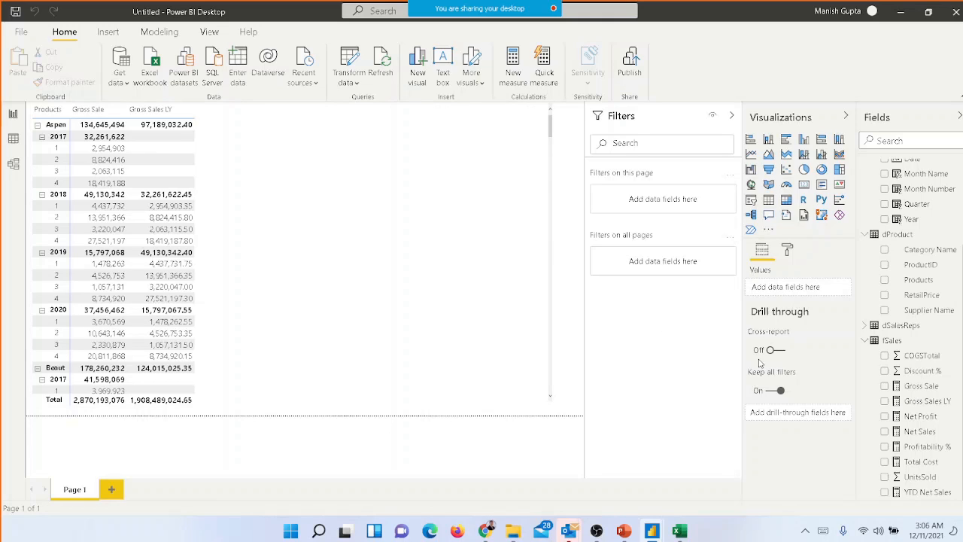
pyautogui.moveTo(760, 363)
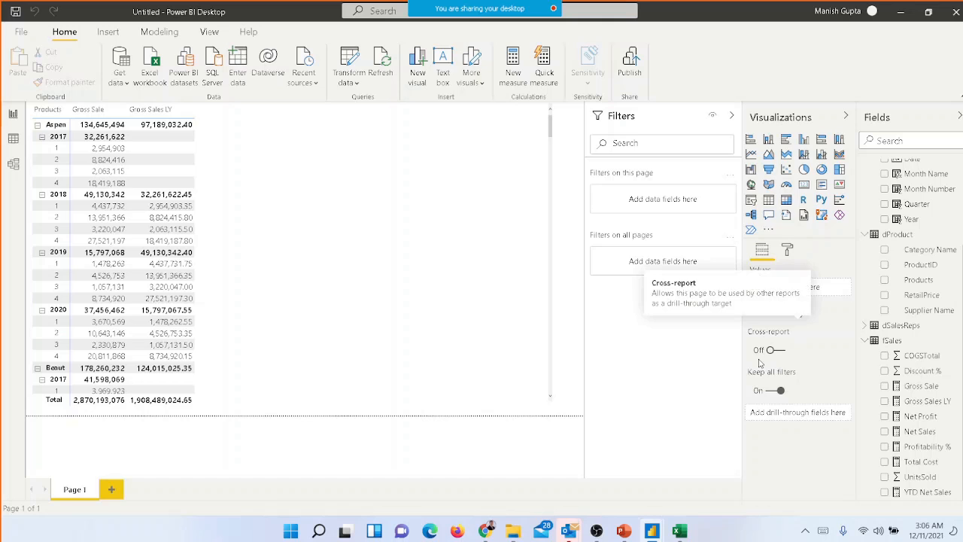
pyautogui.click(730, 117)
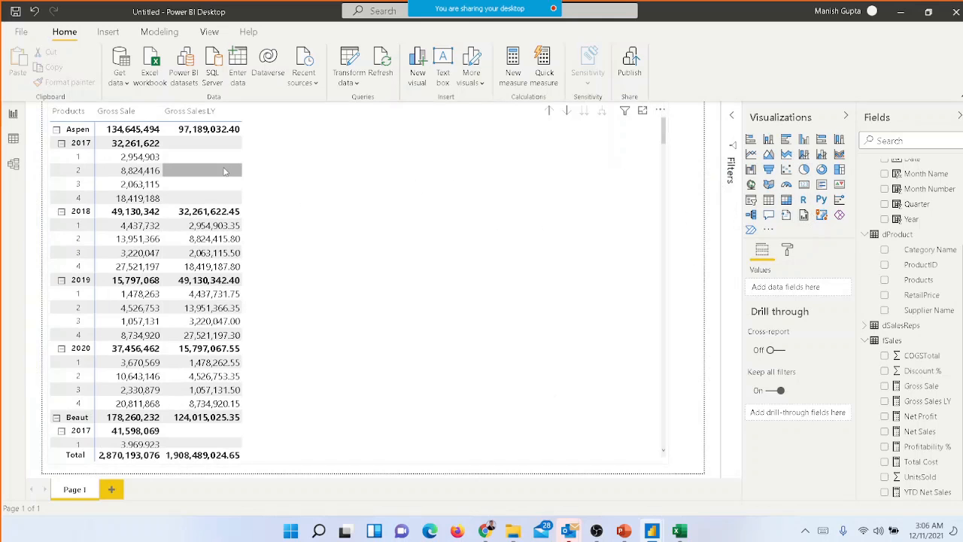
pyautogui.click(226, 170)
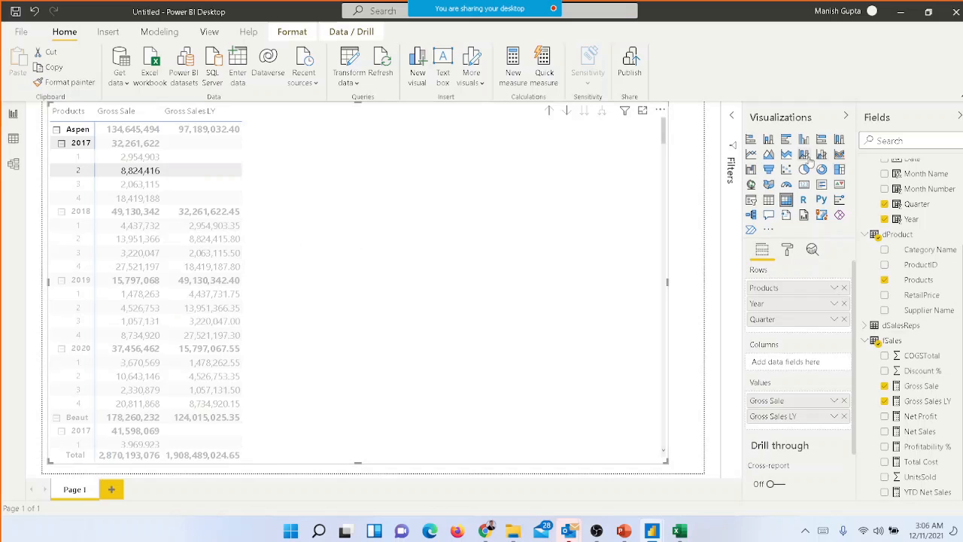
pyautogui.click(751, 155)
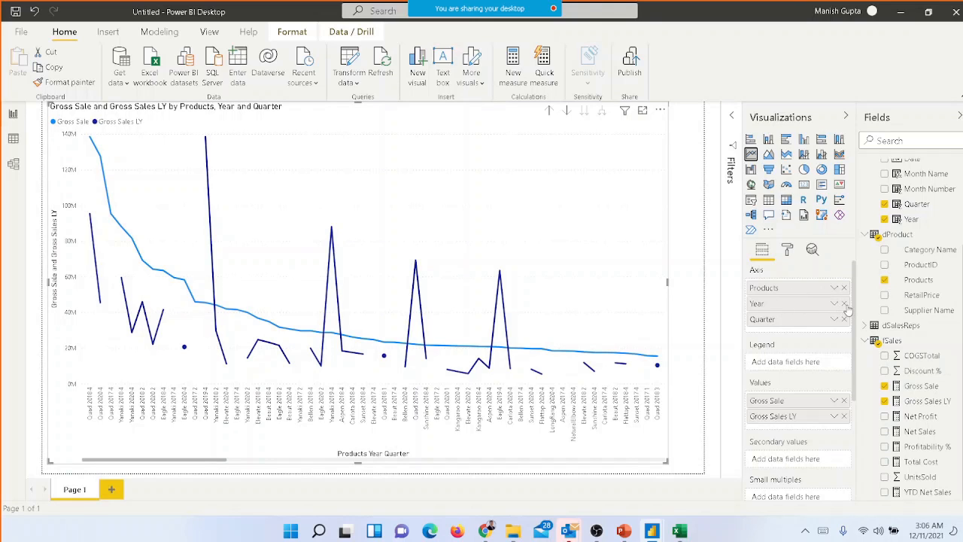
# Remove Gross Sales LY from the line chart and replace Products, Year and Quarter on its axis with Month Name
pyautogui.click(844, 417)
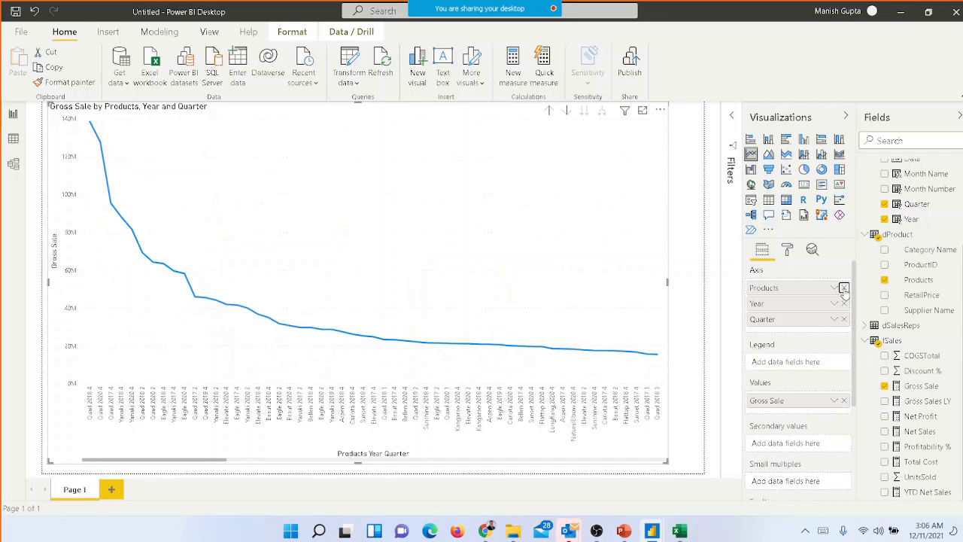
pyautogui.click(844, 288)
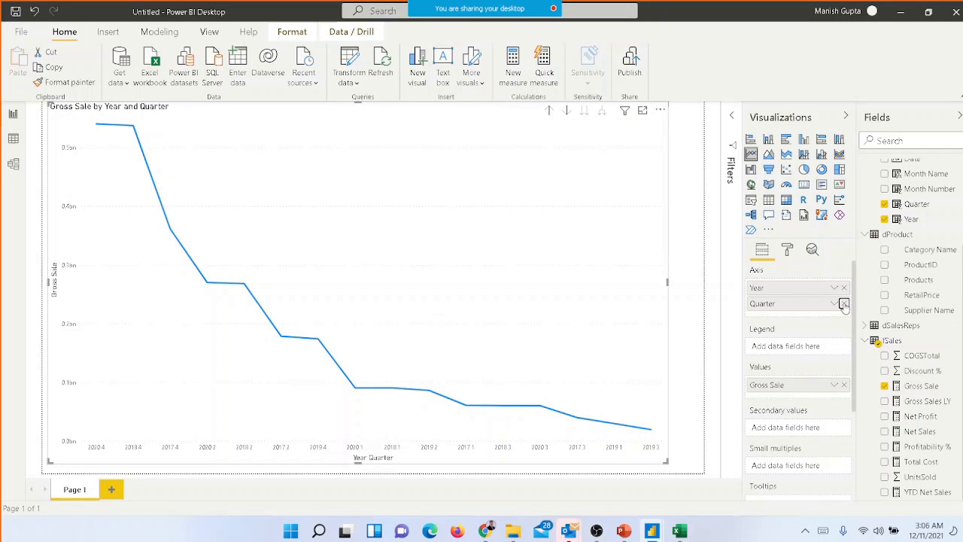
pyautogui.click(844, 303)
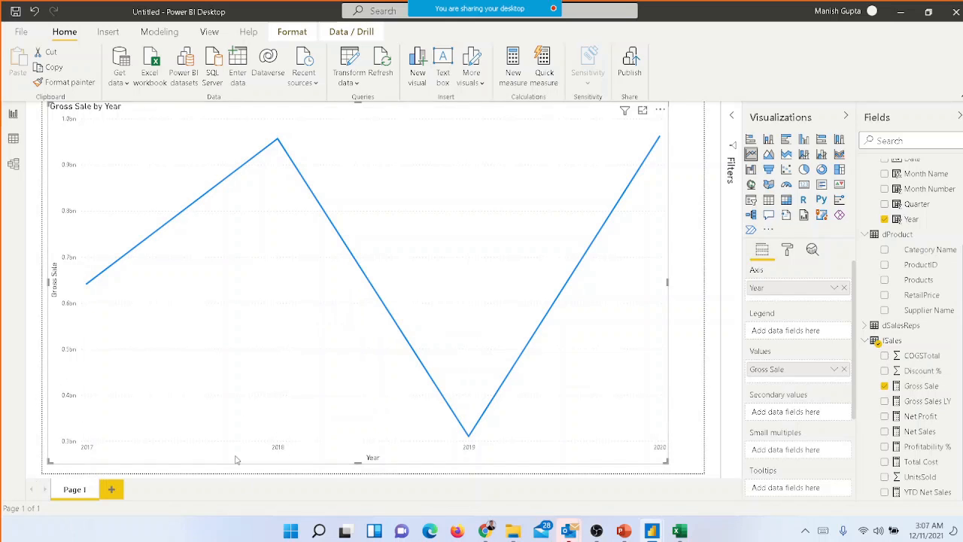
pyautogui.click(845, 290)
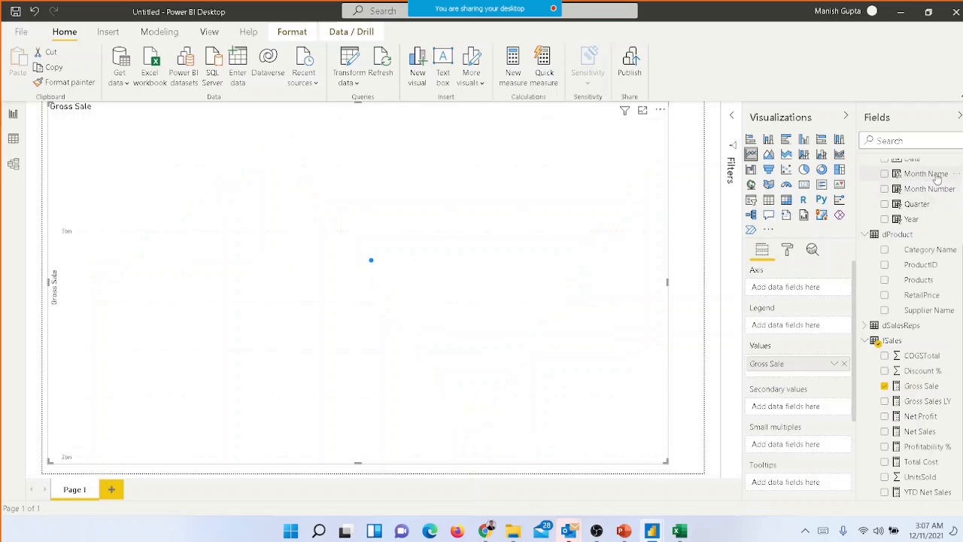
pyautogui.moveTo(937, 178); pyautogui.dragTo(813, 292)
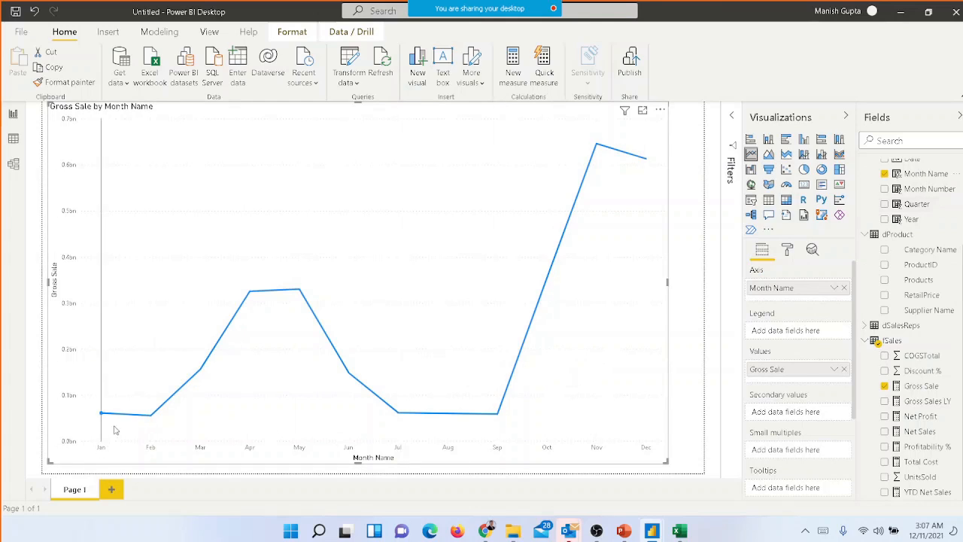
# Add Year to the line chart's axis above Month Name, trying the reversed field order before restoring it
pyautogui.moveTo(254, 425)
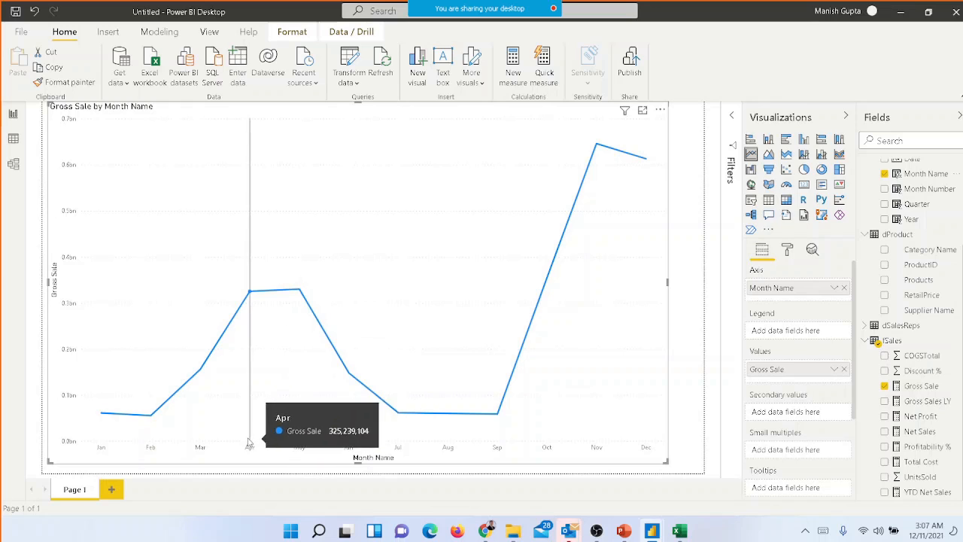
pyautogui.moveTo(308, 313)
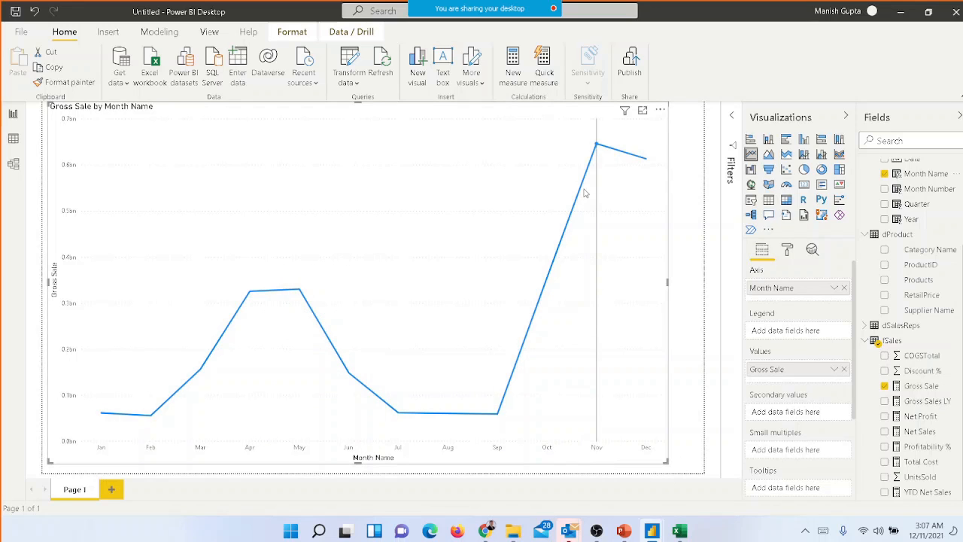
pyautogui.moveTo(585, 194)
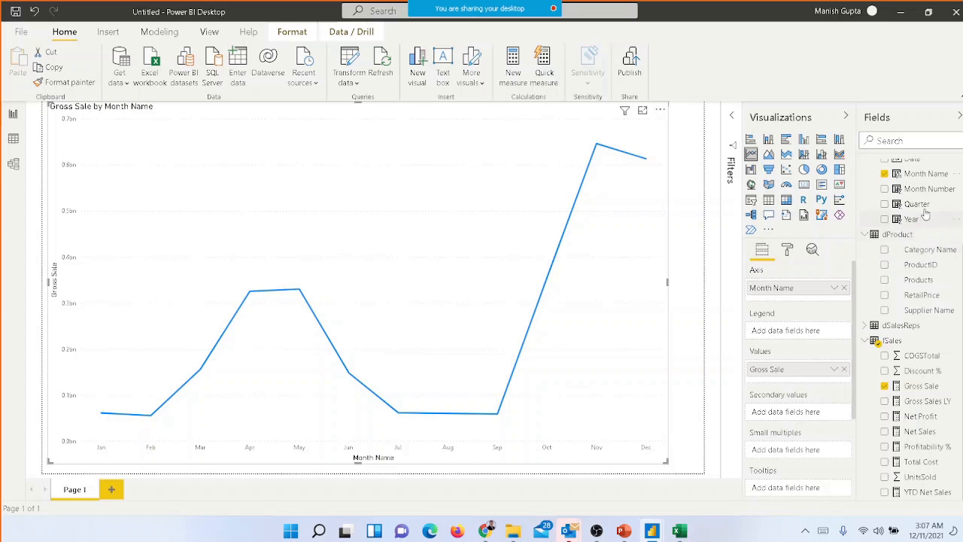
pyautogui.moveTo(914, 220); pyautogui.dragTo(798, 290)
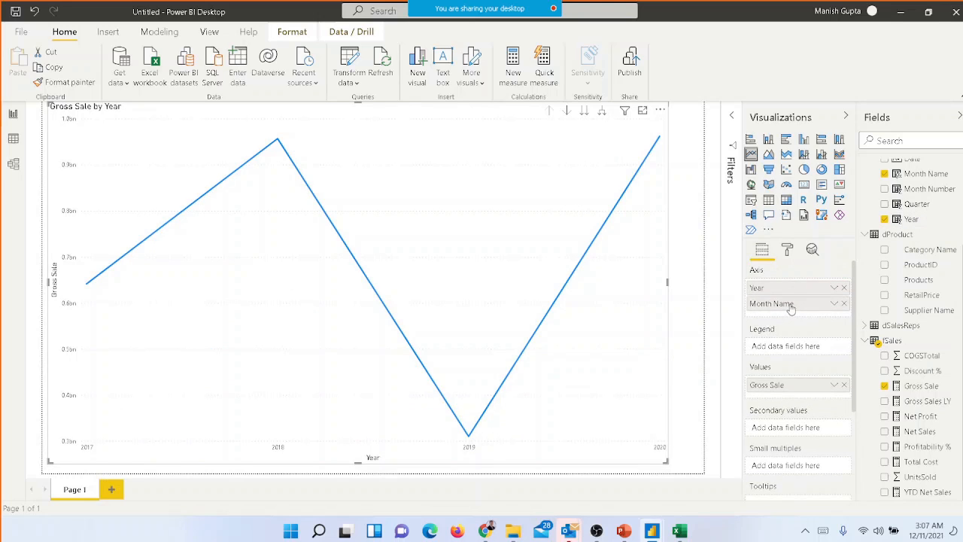
pyautogui.moveTo(787, 305); pyautogui.dragTo(794, 287)
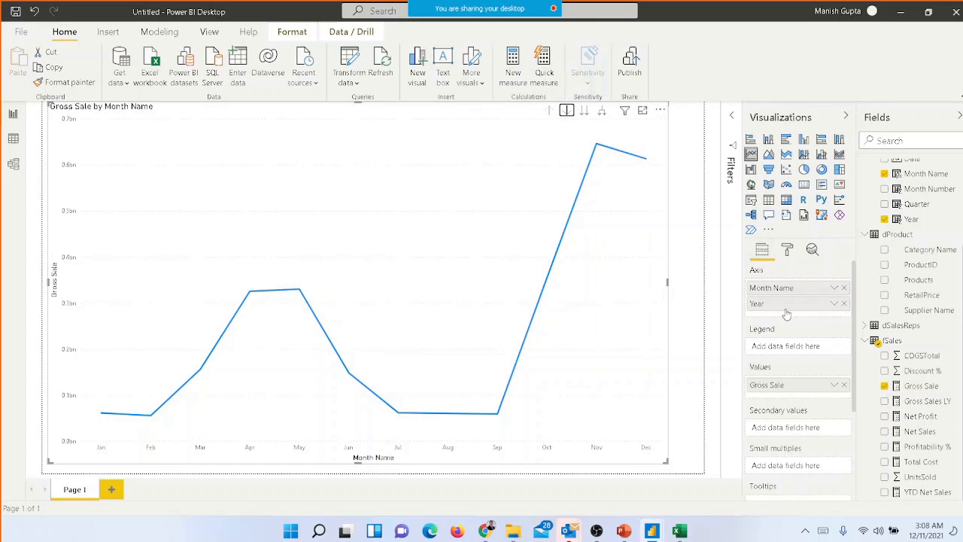
pyautogui.moveTo(787, 307)
pyautogui.mouseDown()
pyautogui.moveTo(788, 296)
pyautogui.moveTo(792, 315)
pyautogui.mouseUp()
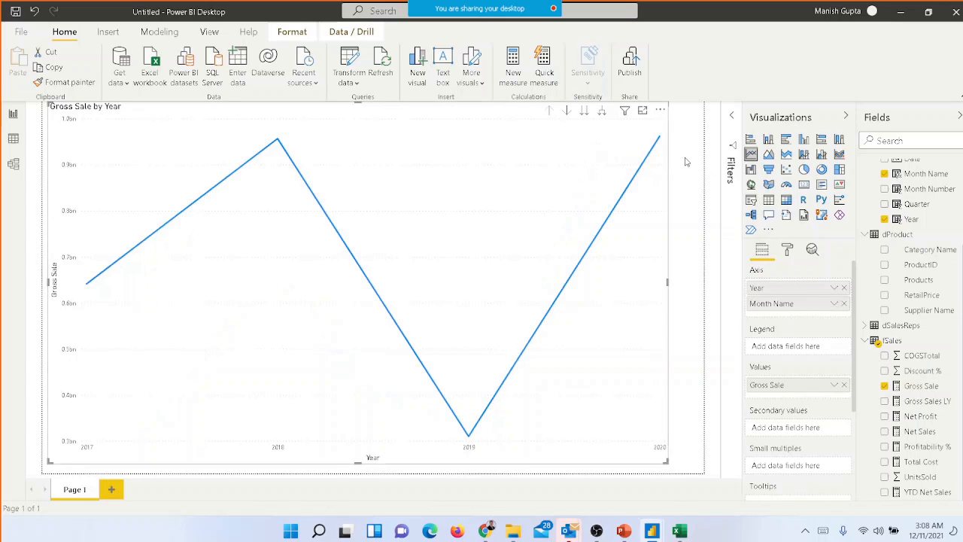
# Move the line chart between its Year and Month Name levels, leaving it at Month Name with drill-down mode off
pyautogui.click(566, 111)
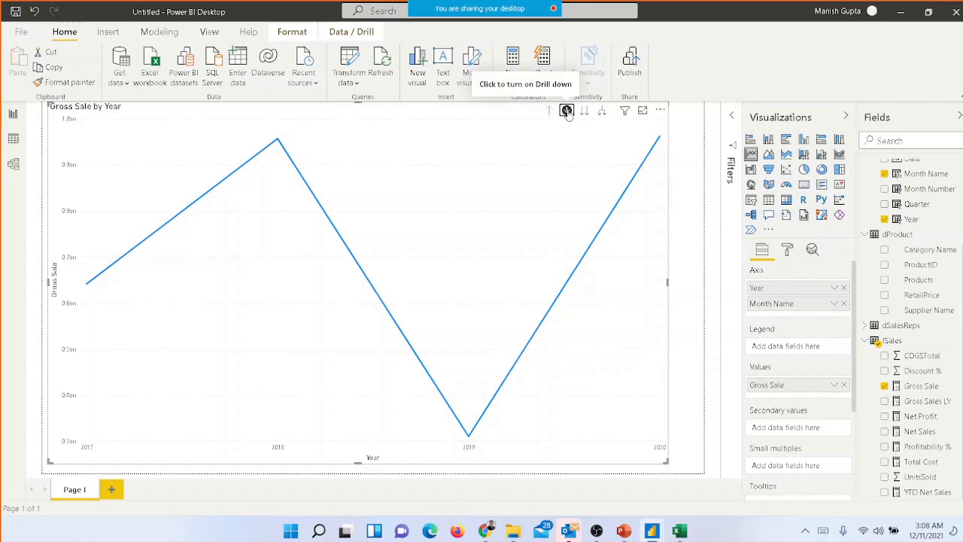
pyautogui.click(567, 112)
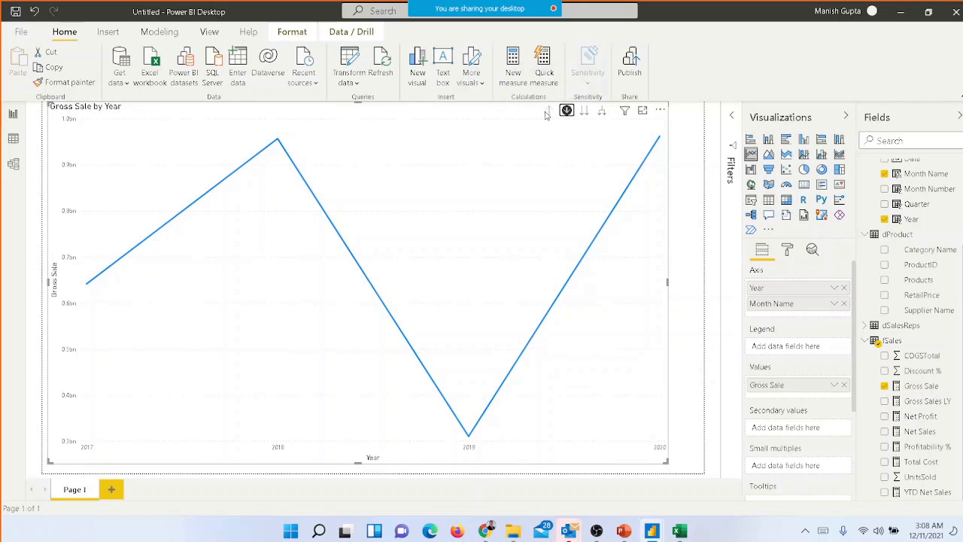
pyautogui.click(585, 112)
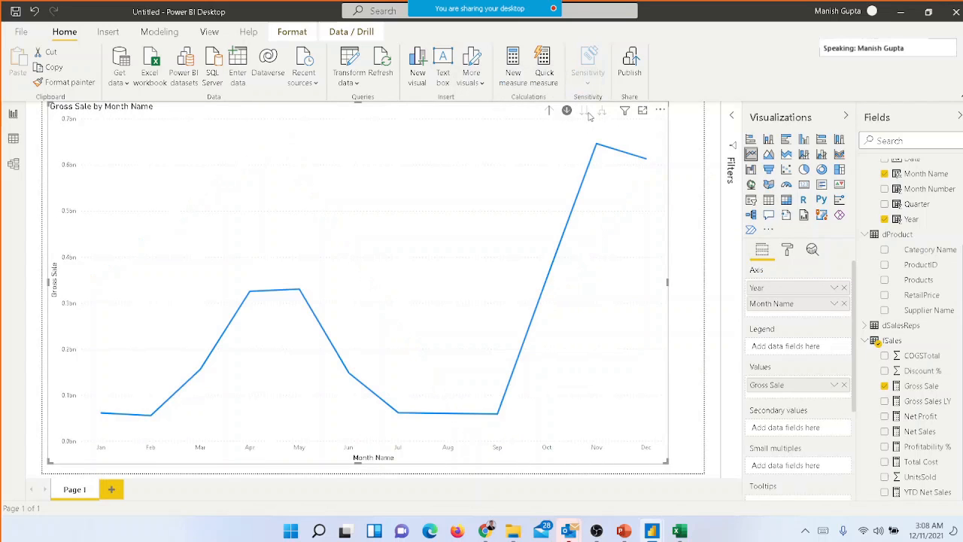
pyautogui.click(567, 111)
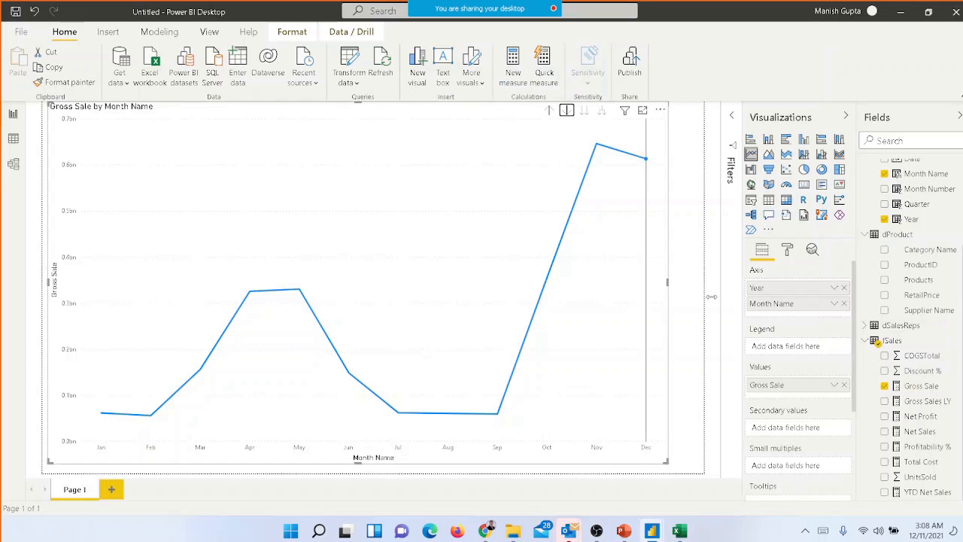
pyautogui.click(549, 111)
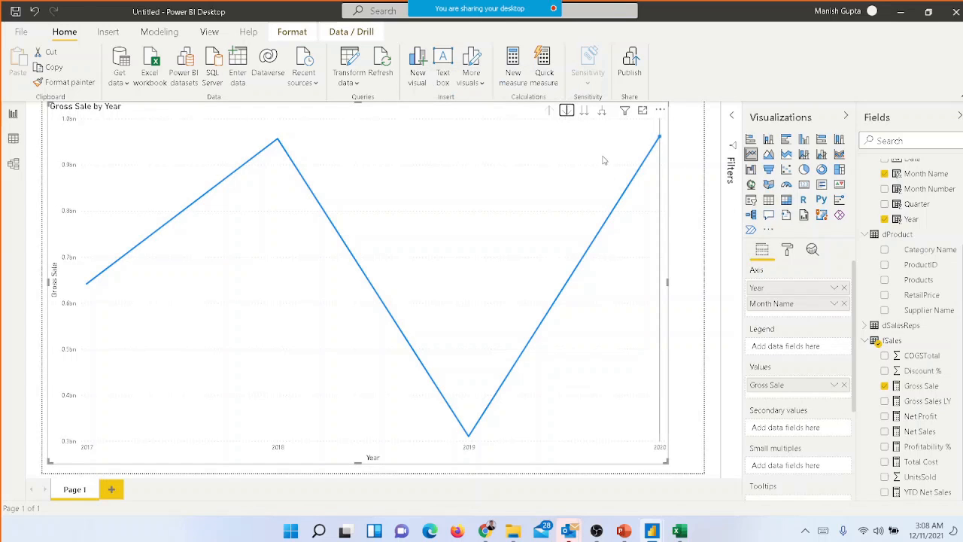
pyautogui.click(584, 113)
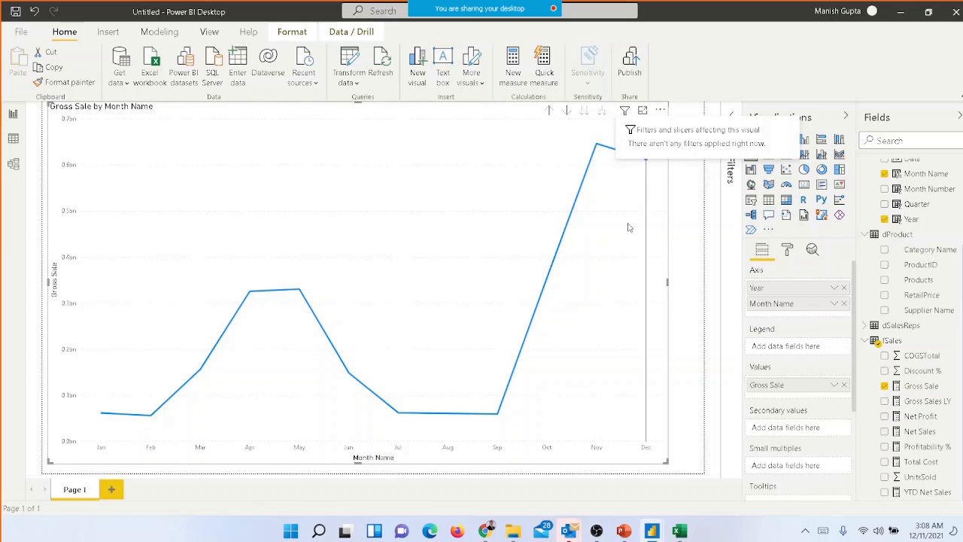
# View the line chart in focus mode and with Spotlight, and return to the normal report view
pyautogui.click(643, 112)
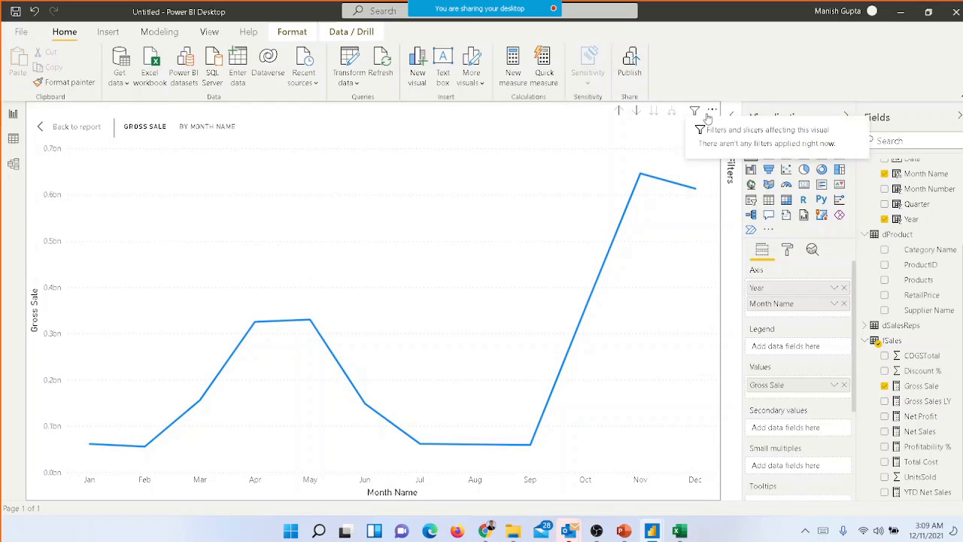
pyautogui.click(91, 127)
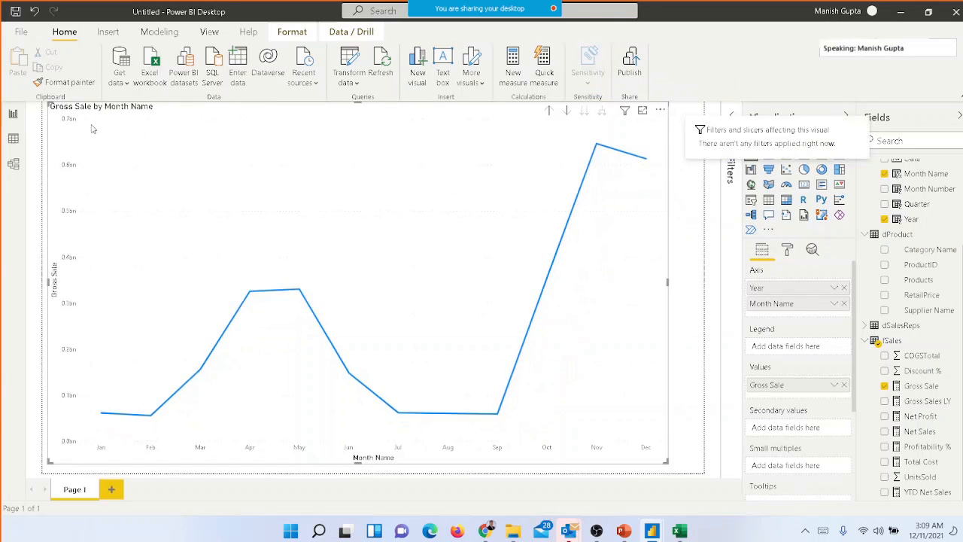
pyautogui.click(661, 111)
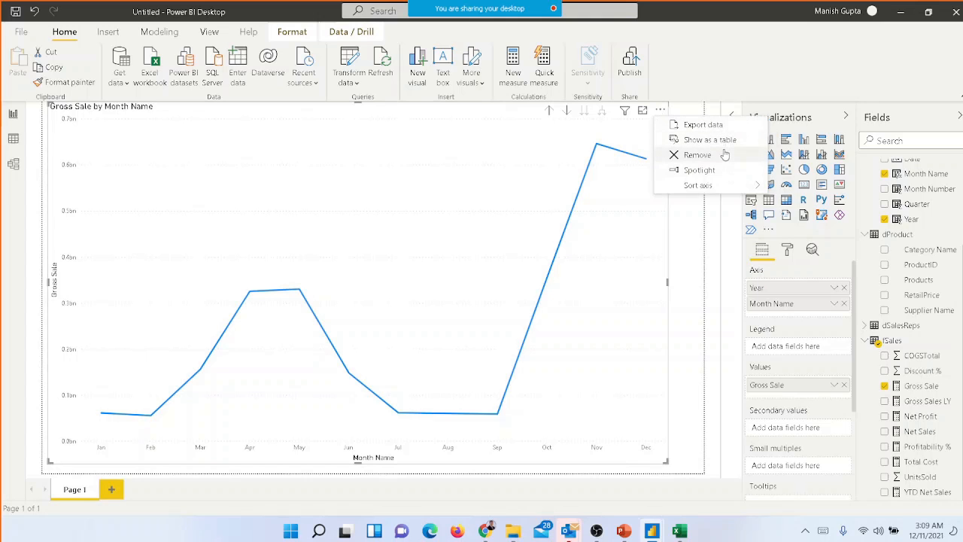
pyautogui.moveTo(727, 182)
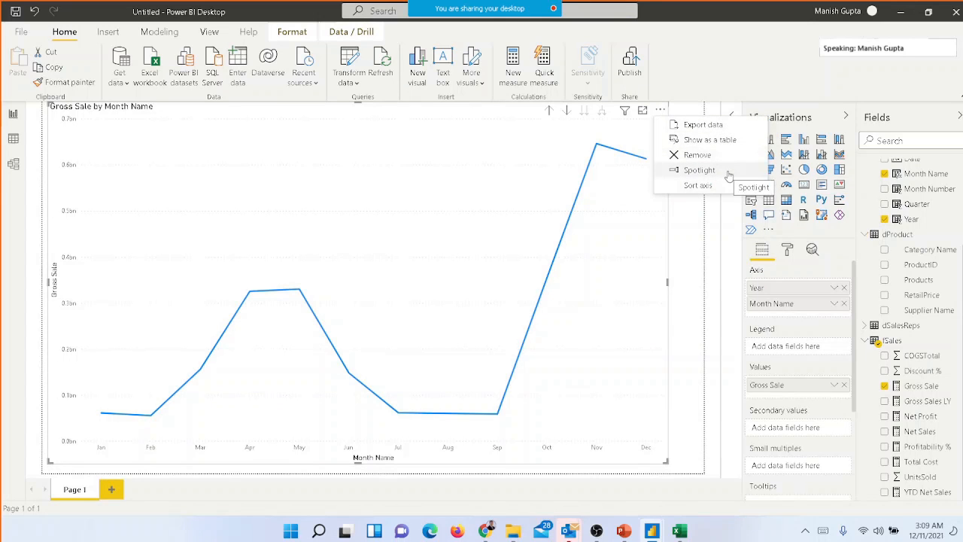
pyautogui.click(727, 172)
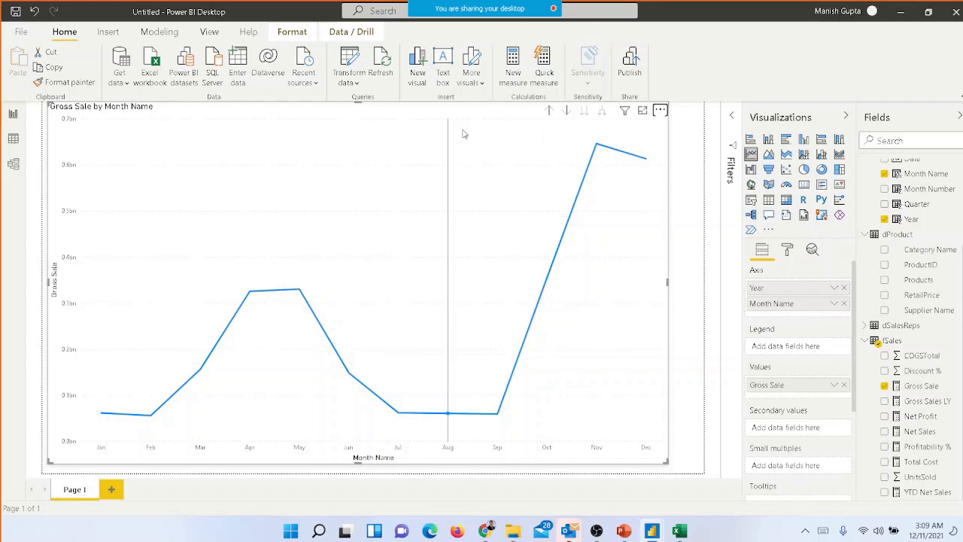
pyautogui.click(660, 110)
pyautogui.click(705, 175)
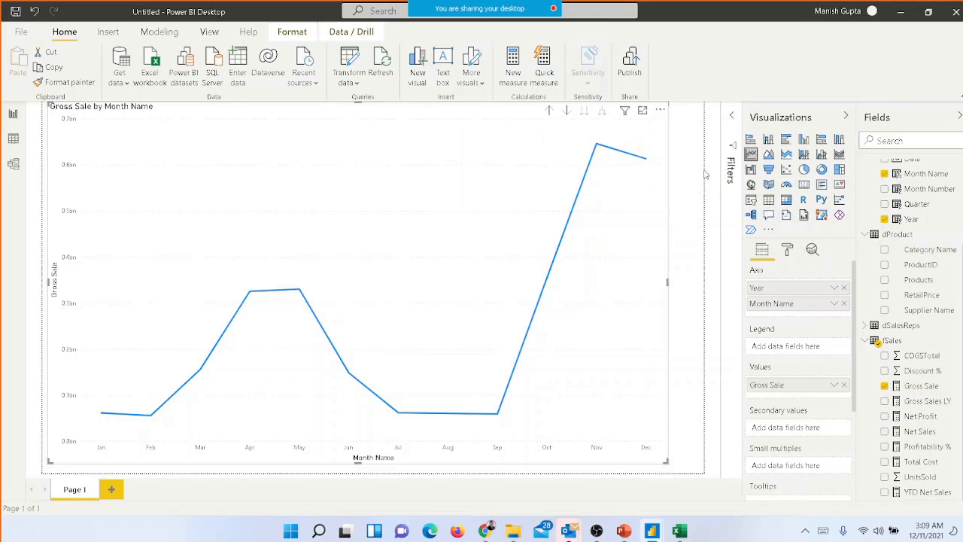
pyautogui.click(692, 184)
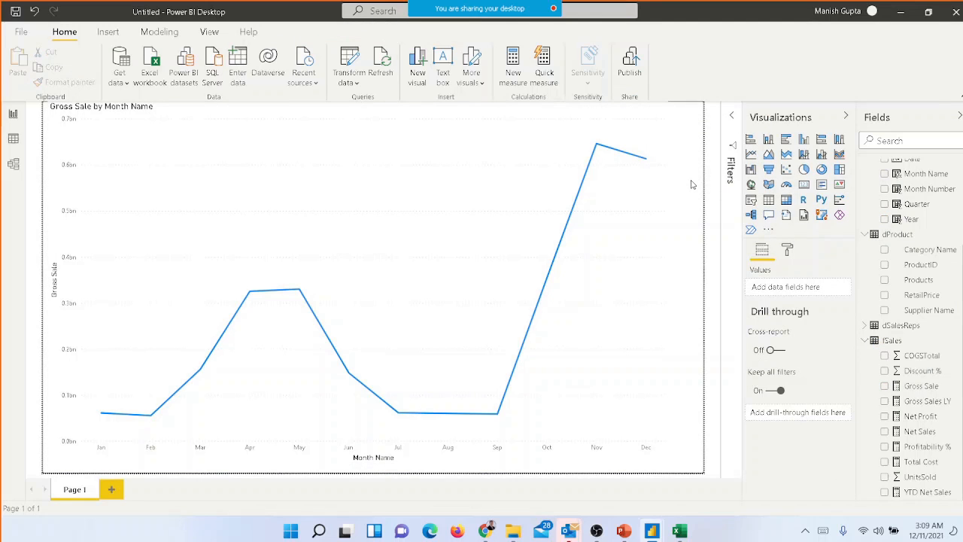
# Shrink the line chart to the upper-left part of the report page and deselect it
pyautogui.click(669, 335)
pyautogui.moveTo(667, 462); pyautogui.dragTo(389, 278)
pyautogui.click(411, 343)
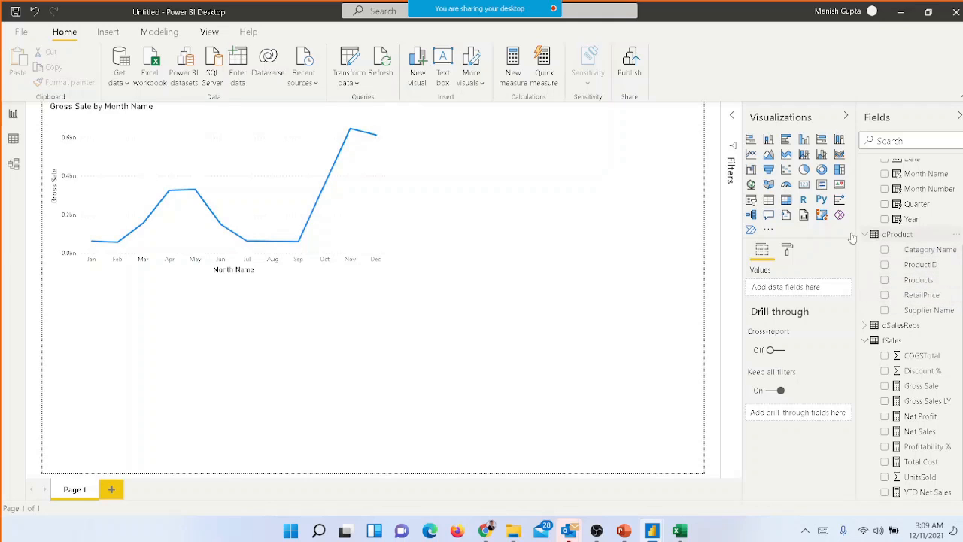
# Insert a clustered column chart below the line chart with Region from dSalesReps on the axis and Net Profit as its values
pyautogui.click(866, 326)
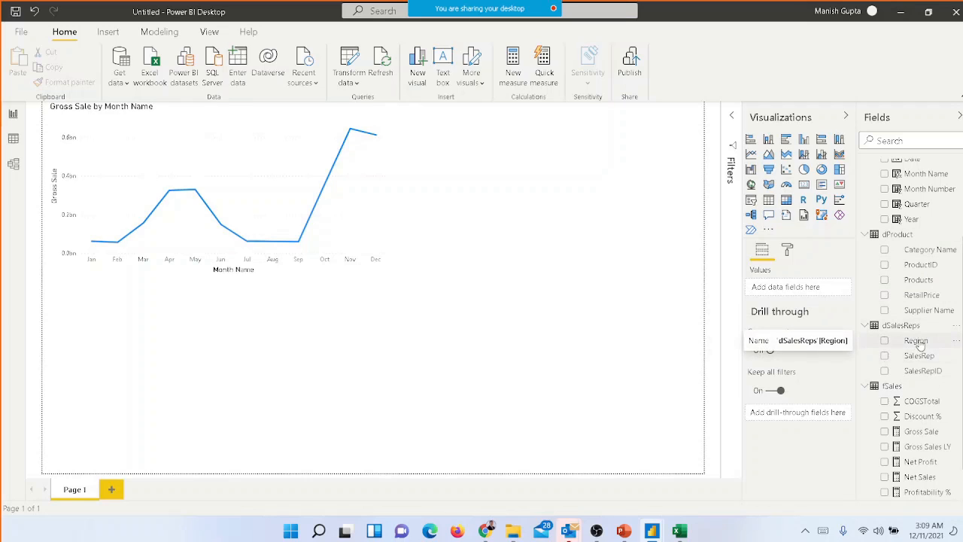
pyautogui.click(804, 140)
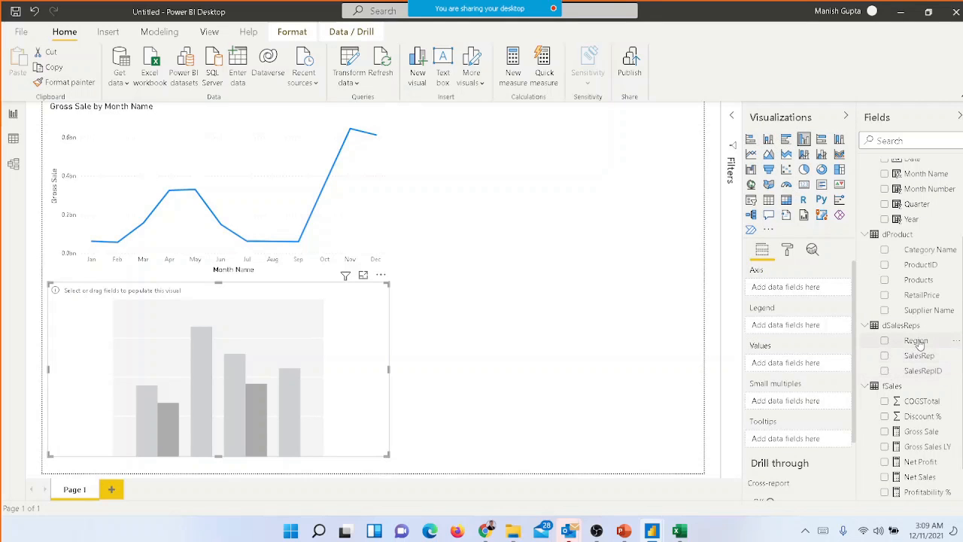
pyautogui.moveTo(919, 344); pyautogui.dragTo(791, 289)
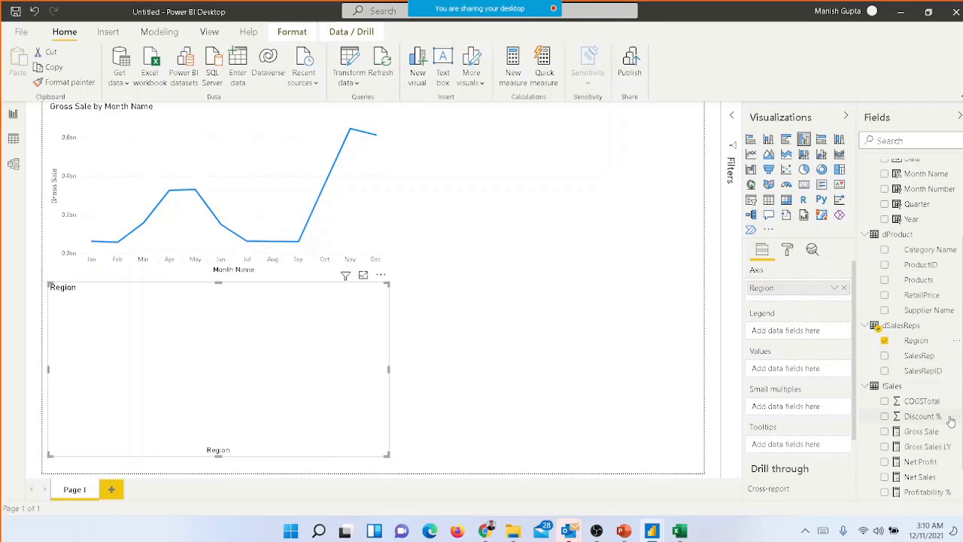
pyautogui.scroll(-1, 958, 433)
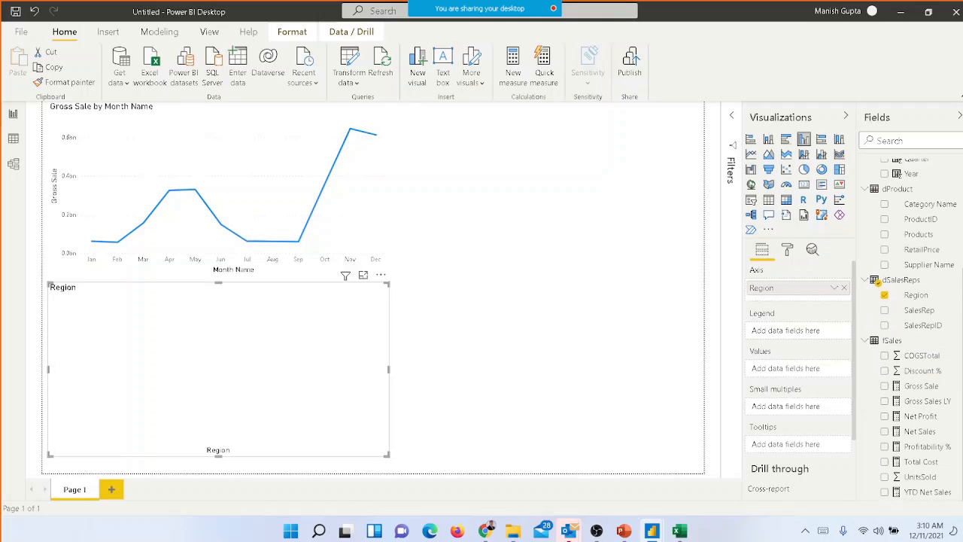
pyautogui.moveTo(920, 417); pyautogui.dragTo(804, 374)
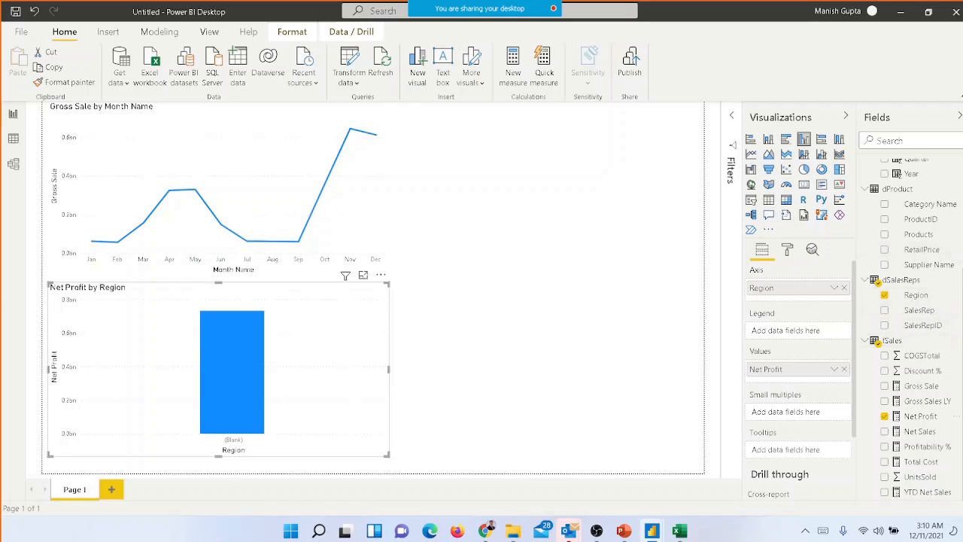
# Replace Region with Category Name on the column chart's axis and widen the chart across most of the page
pyautogui.scroll(1, 909, 330)
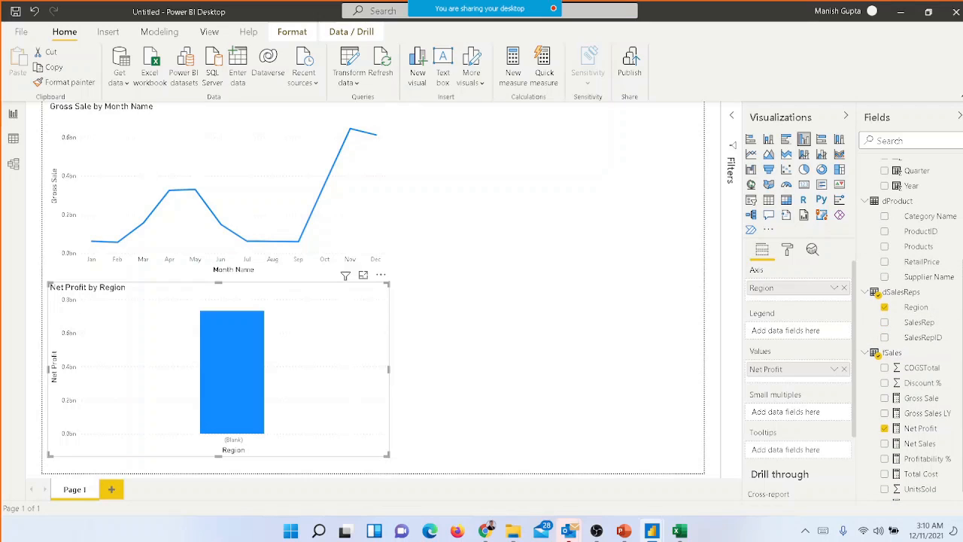
pyautogui.click(886, 309)
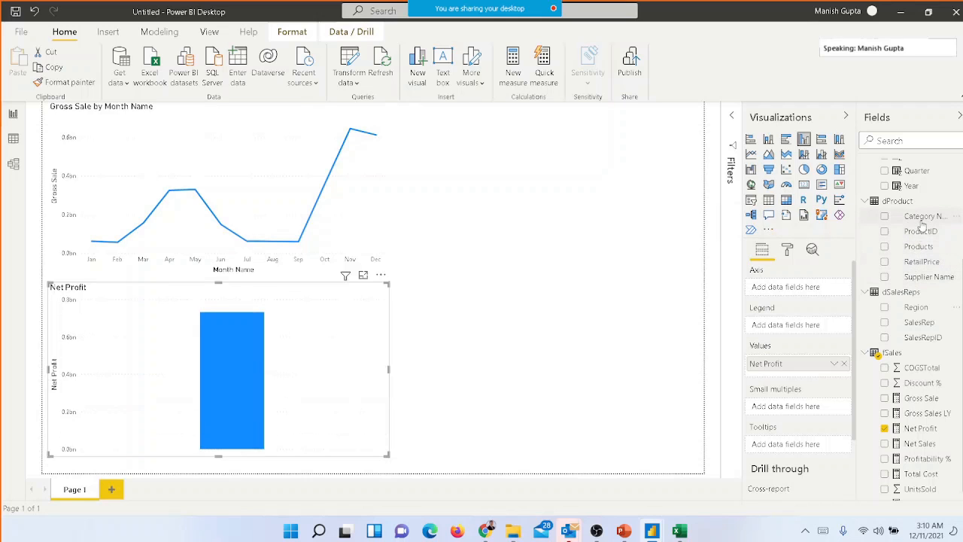
pyautogui.moveTo(923, 218); pyautogui.dragTo(798, 294)
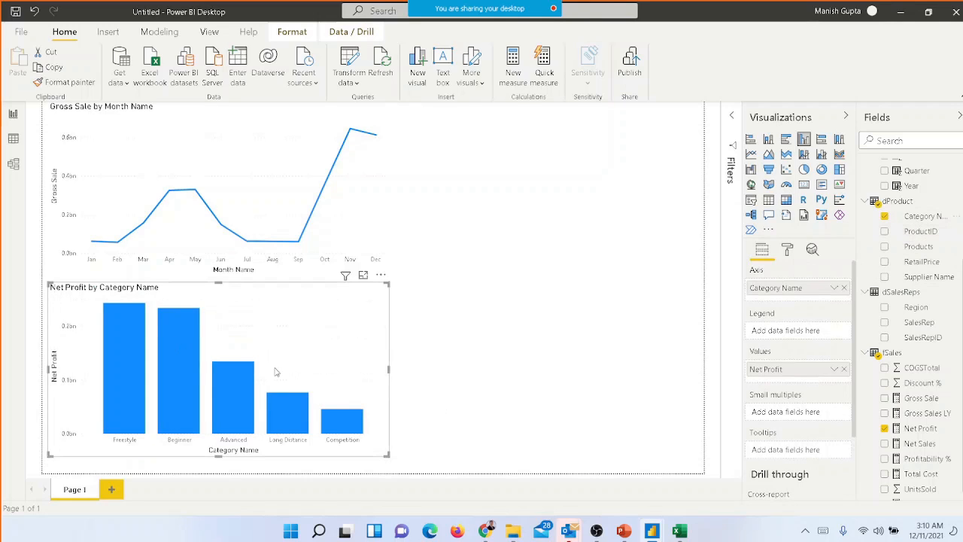
pyautogui.moveTo(386, 454); pyautogui.dragTo(639, 458)
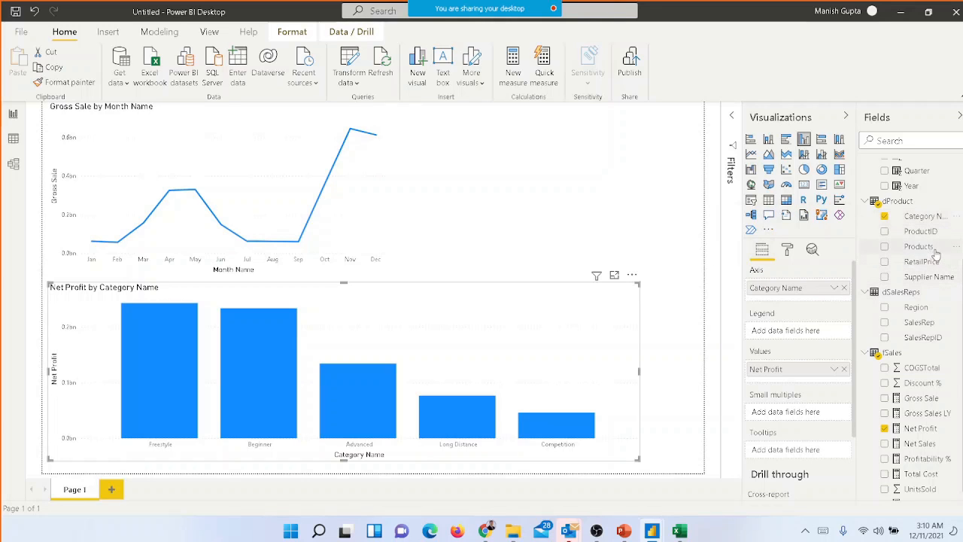
# Add Products below Category Name on the column chart's axis, and view the Products level before returning to Category Name
pyautogui.moveTo(937, 255); pyautogui.dragTo(808, 303)
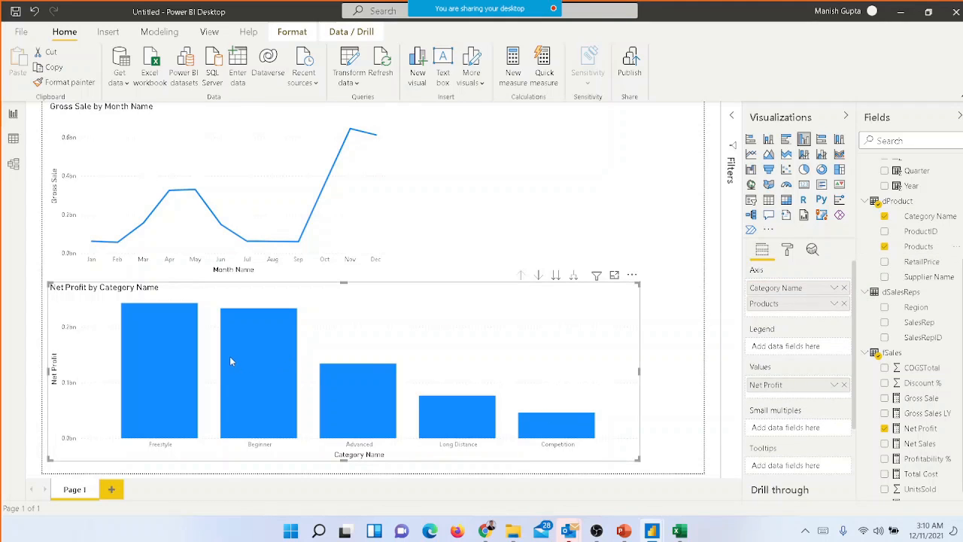
pyautogui.click(555, 277)
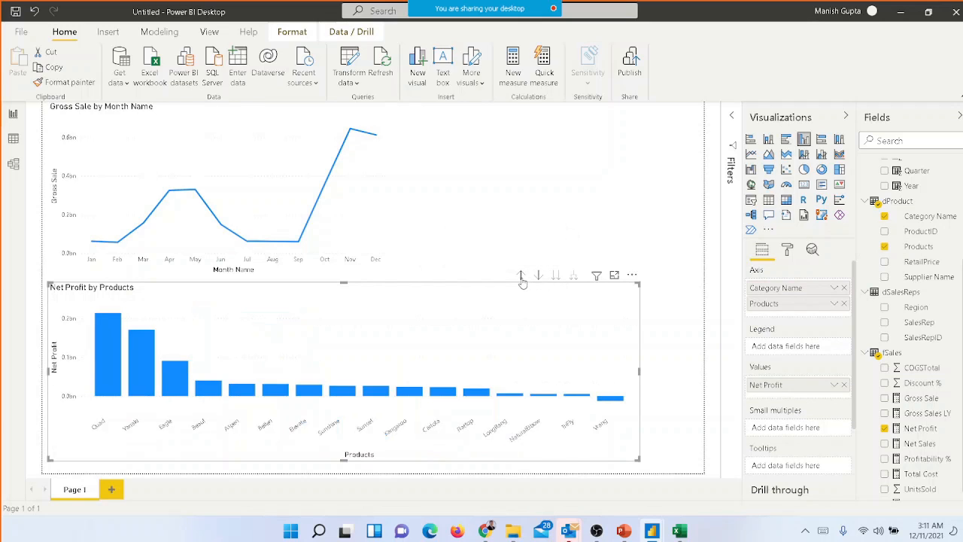
pyautogui.click(520, 276)
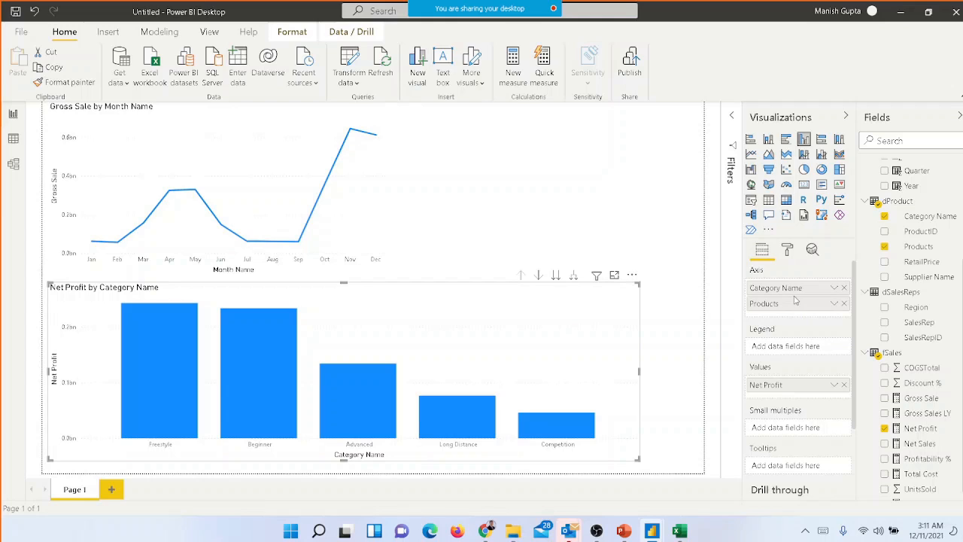
# Create a hierarchy from the Category Name field in dProduct and select it in the field list
pyautogui.rightClick(938, 224)
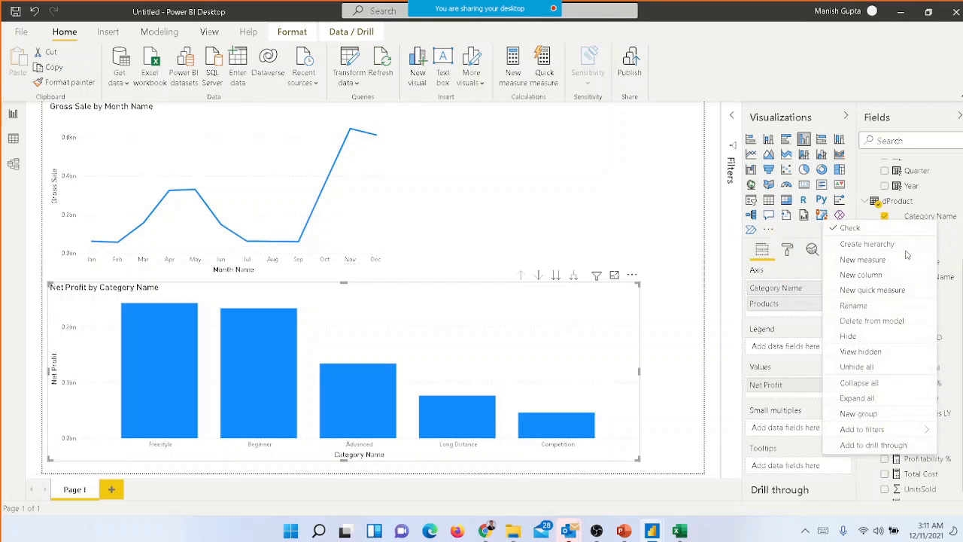
pyautogui.click(909, 250)
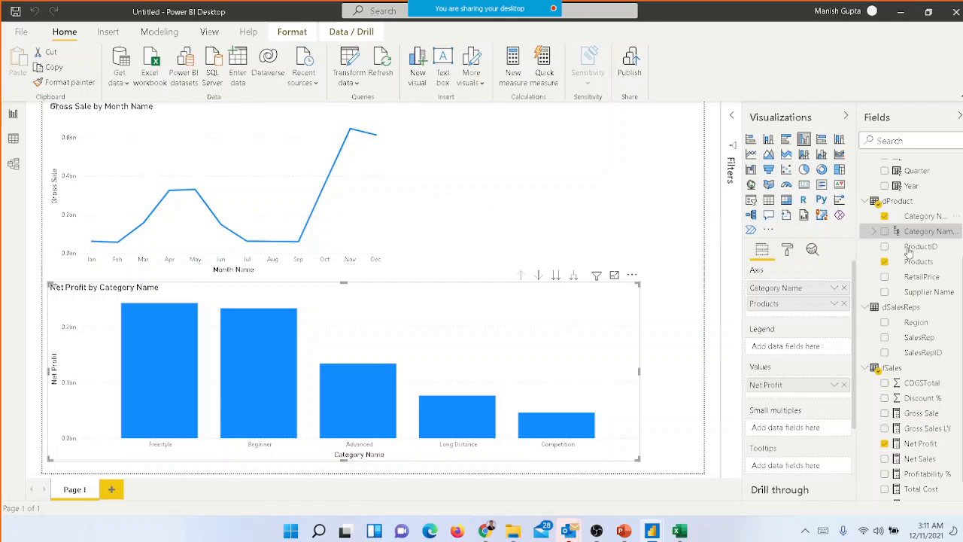
pyautogui.click(878, 235)
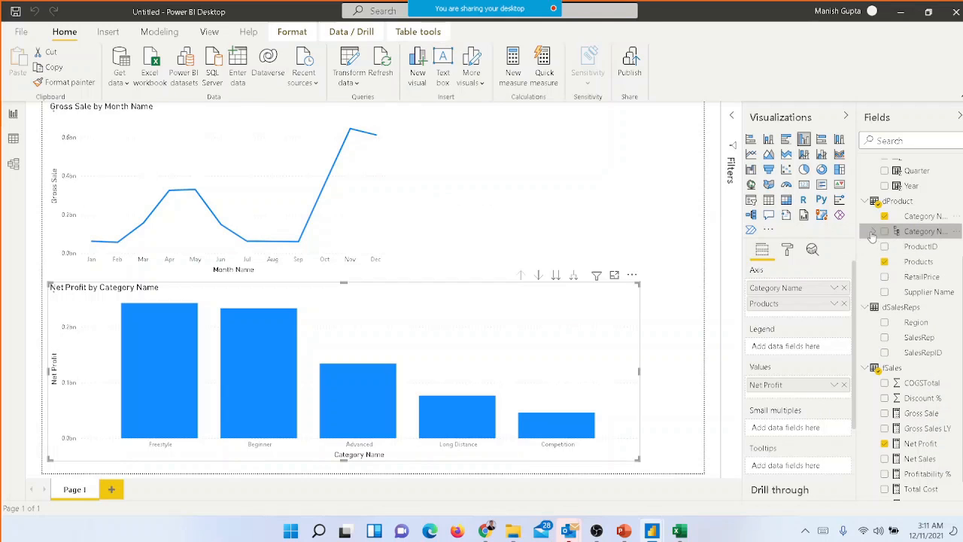
# Try to add Products to the Category Name hierarchy in dProduct, and delete that hierarchy from the model
pyautogui.click(875, 234)
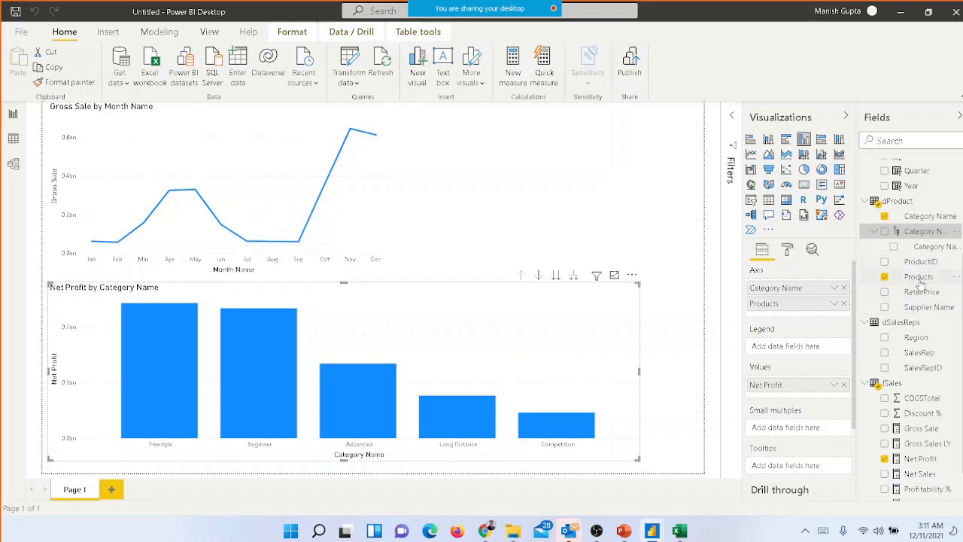
pyautogui.moveTo(922, 283); pyautogui.dragTo(934, 247)
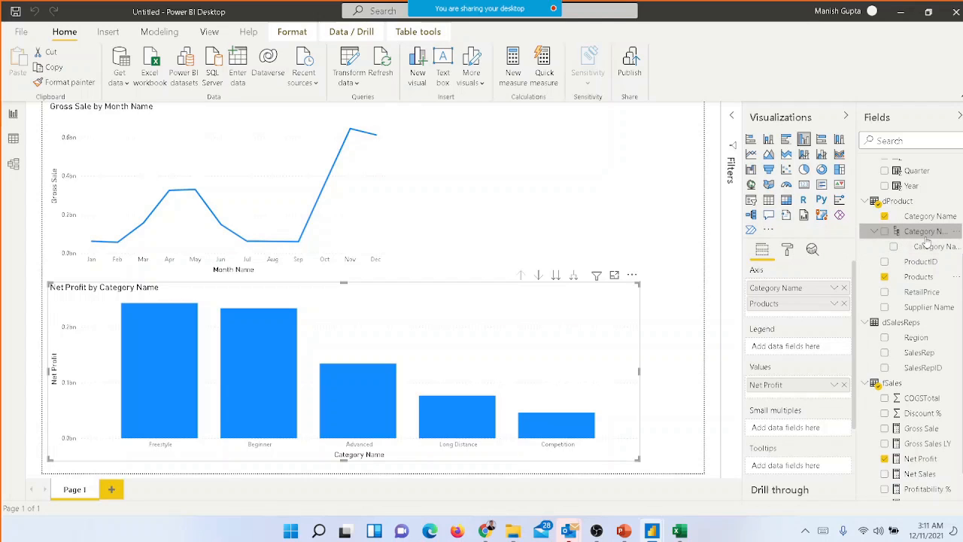
pyautogui.rightClick(956, 234)
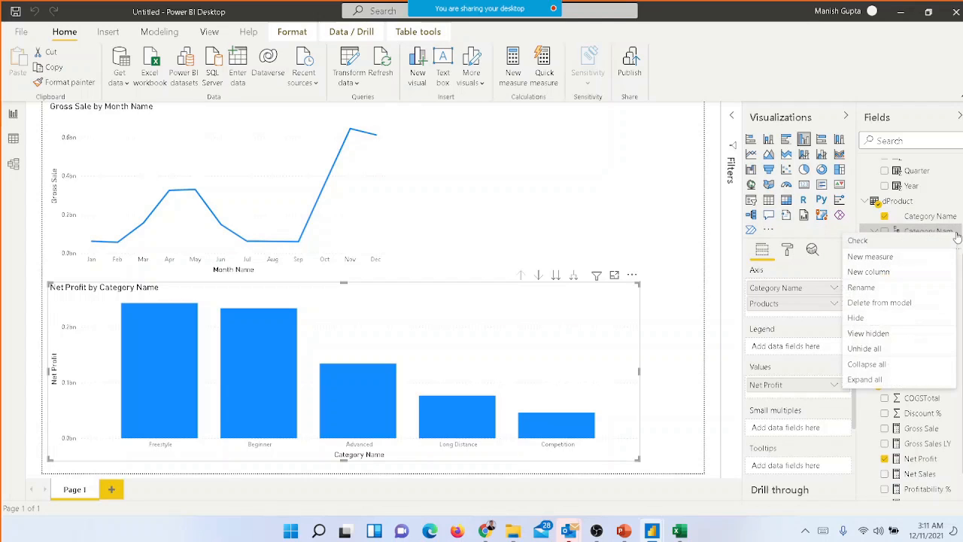
pyautogui.click(902, 303)
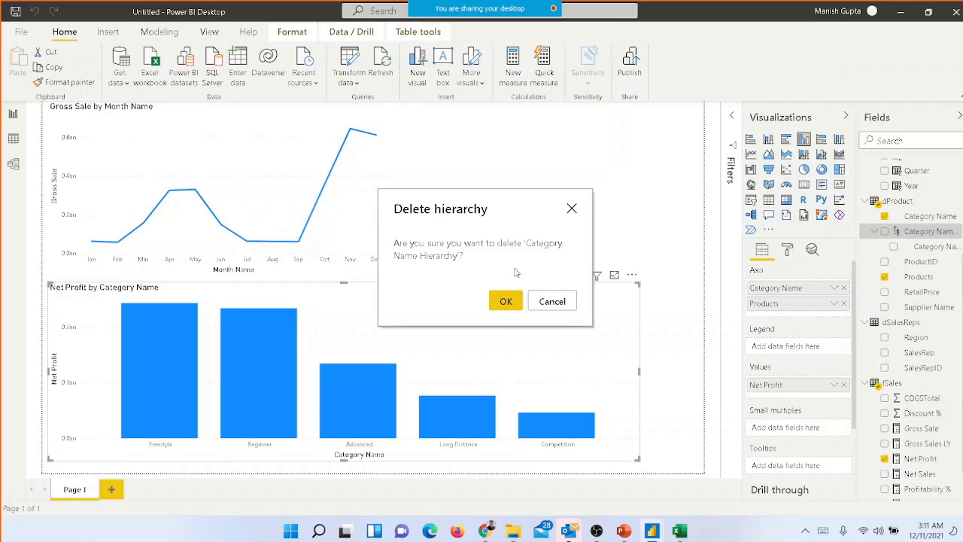
pyautogui.click(506, 301)
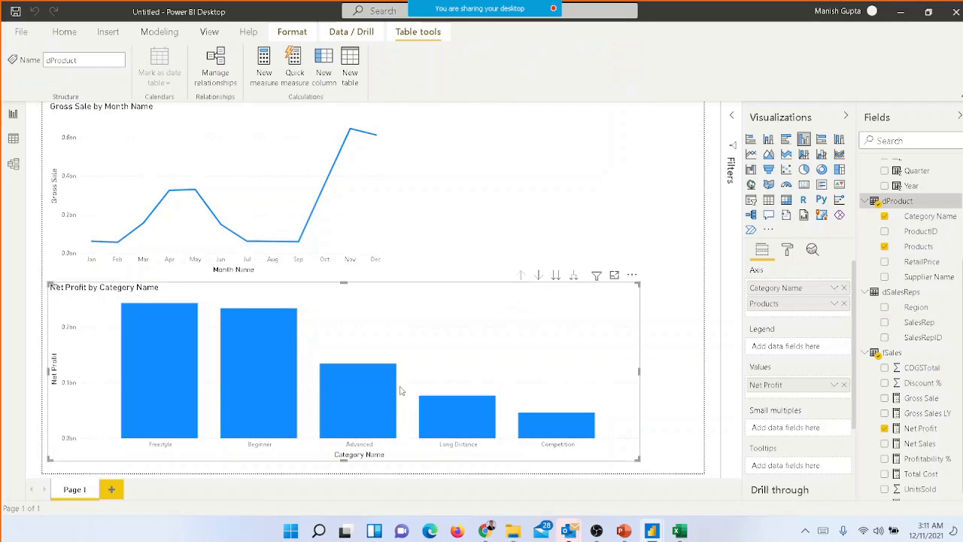
pyautogui.click(678, 307)
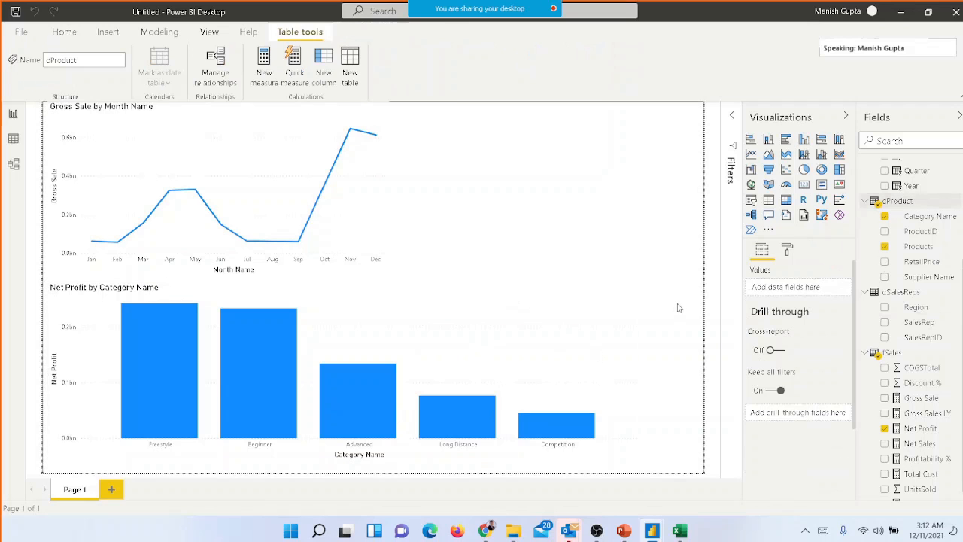
# Narrow the Net Profit by Category Name column chart from its right edge
pyautogui.click(479, 350)
pyautogui.moveTo(639, 370); pyautogui.dragTo(578, 371)
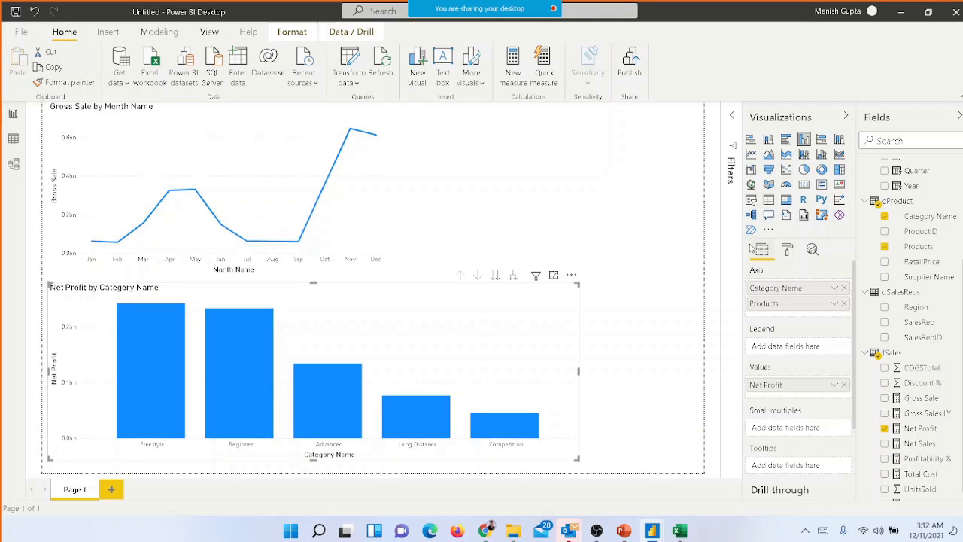
pyautogui.click(804, 187)
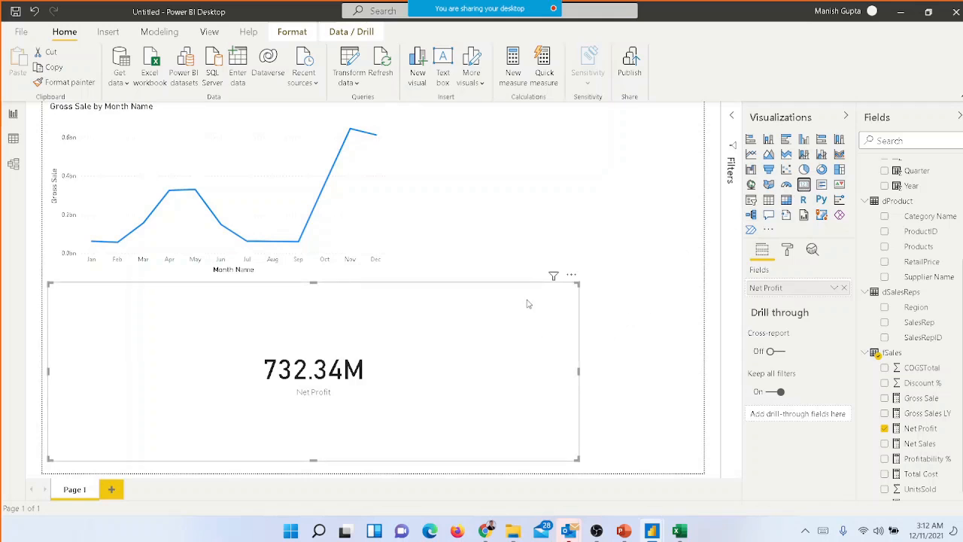
pyautogui.click(803, 139)
pyautogui.click(602, 182)
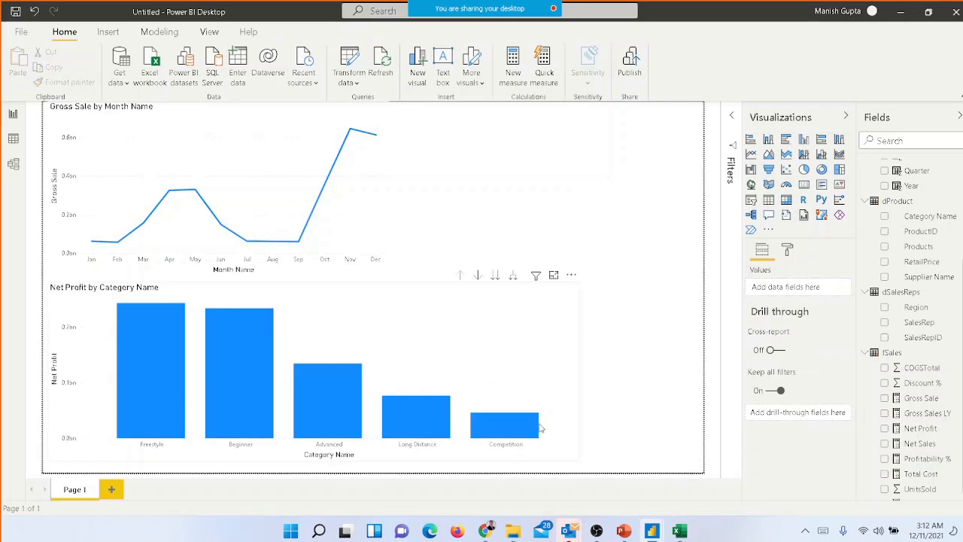
# Reduce the column chart's width to about two-thirds of the page and extend it down to the page's lower edge
pyautogui.click(565, 423)
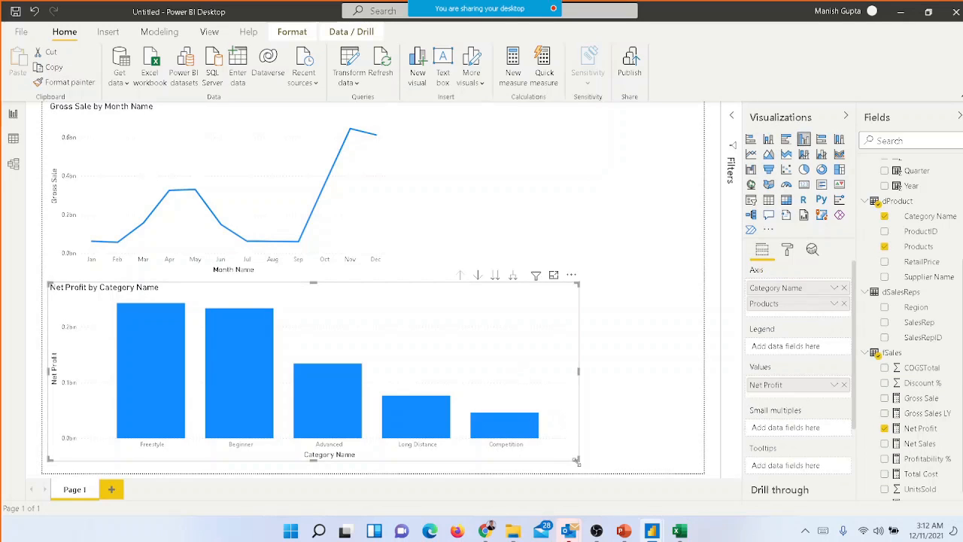
pyautogui.moveTo(576, 461); pyautogui.dragTo(465, 473)
pyautogui.click(545, 186)
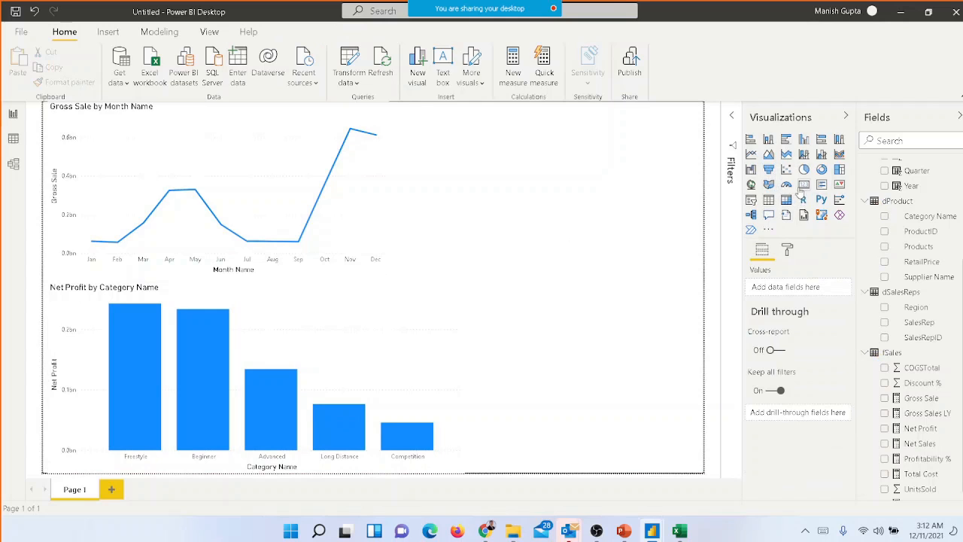
# Insert a card showing Net Profit beside the line chart and make it narrower and slightly taller
pyautogui.click(804, 188)
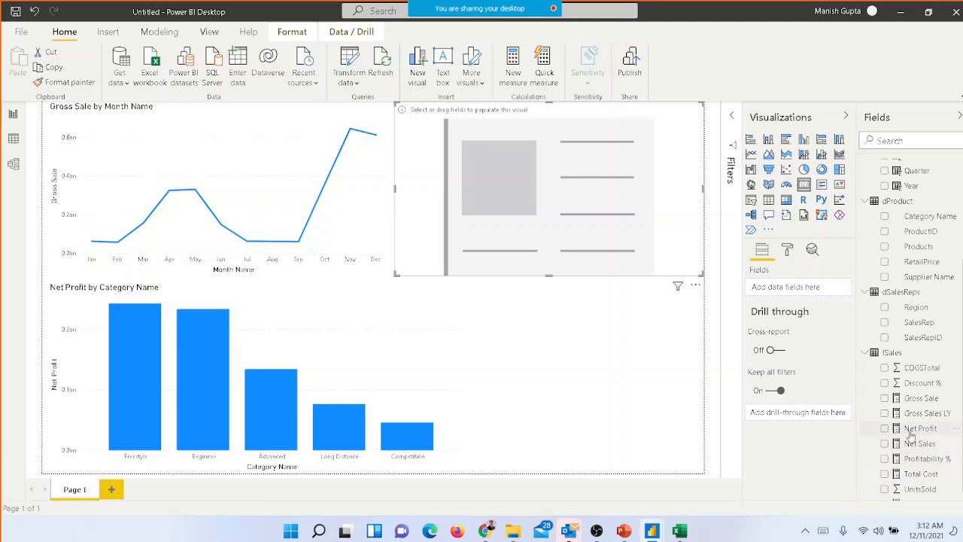
pyautogui.click(885, 430)
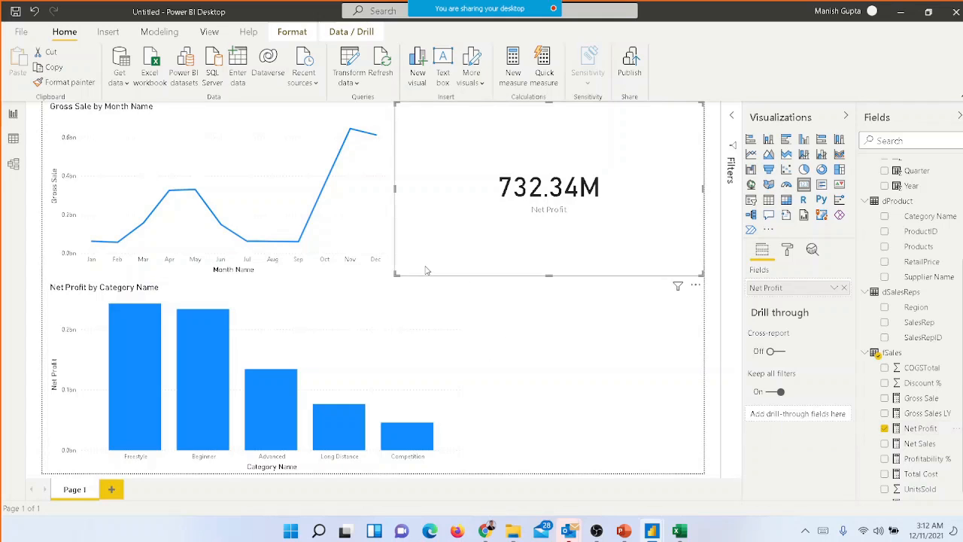
pyautogui.moveTo(401, 278); pyautogui.dragTo(487, 294)
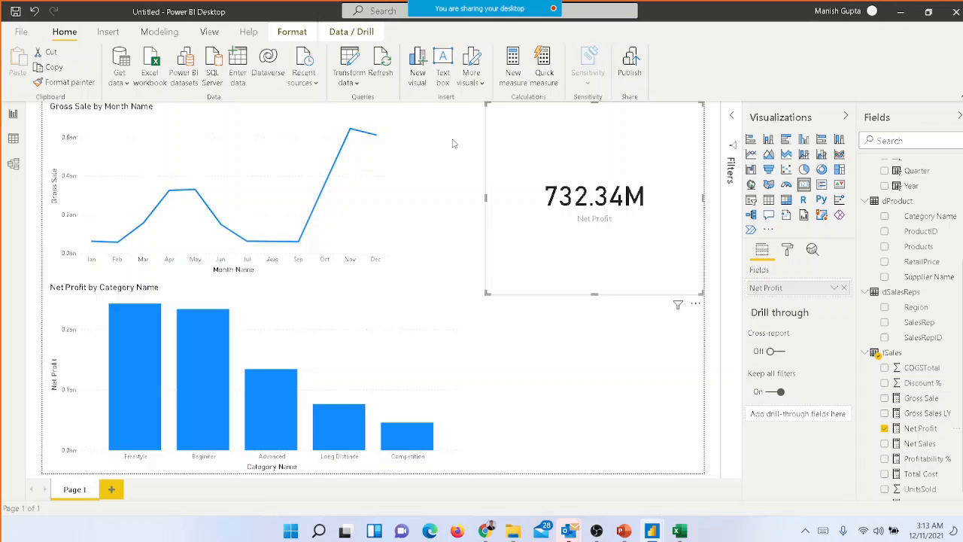
# Convert the card to a multi-row card with Net Sales and Profitability % added, and resize it to a wide, short strip beside the line chart
pyautogui.click(822, 184)
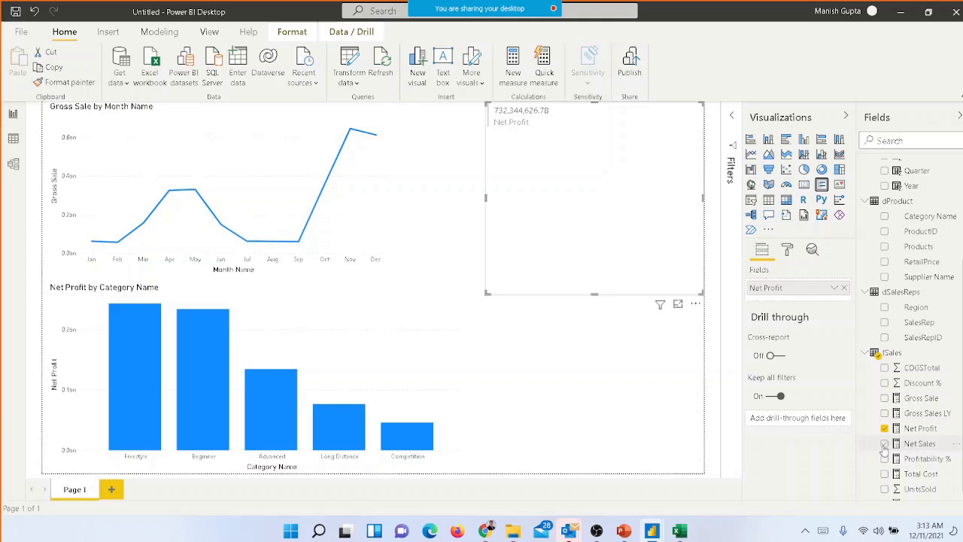
pyautogui.click(885, 444)
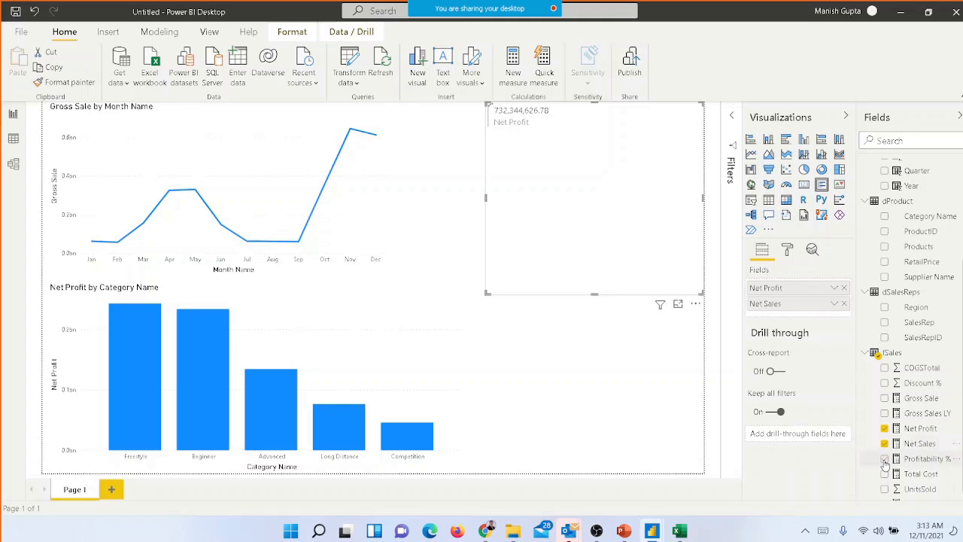
pyautogui.click(885, 459)
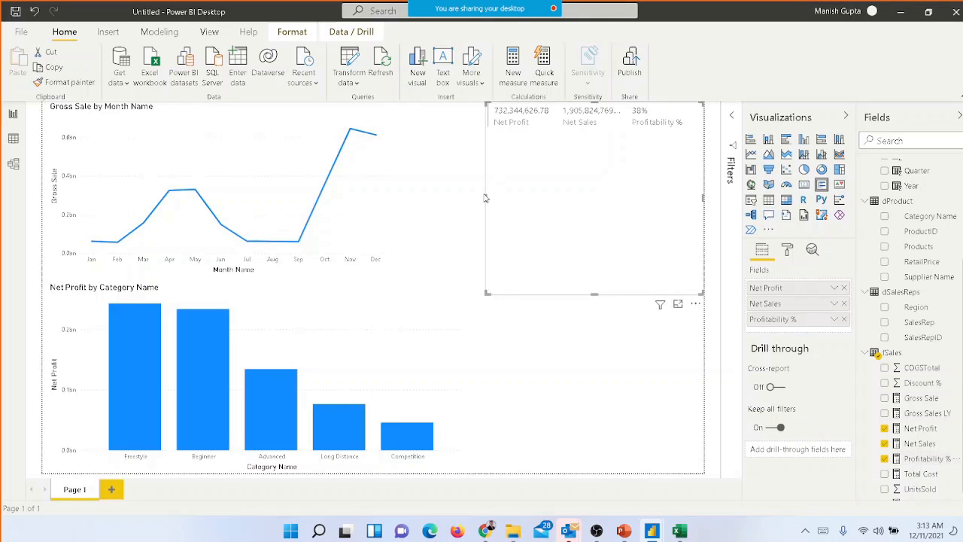
pyautogui.moveTo(484, 197); pyautogui.dragTo(432, 196)
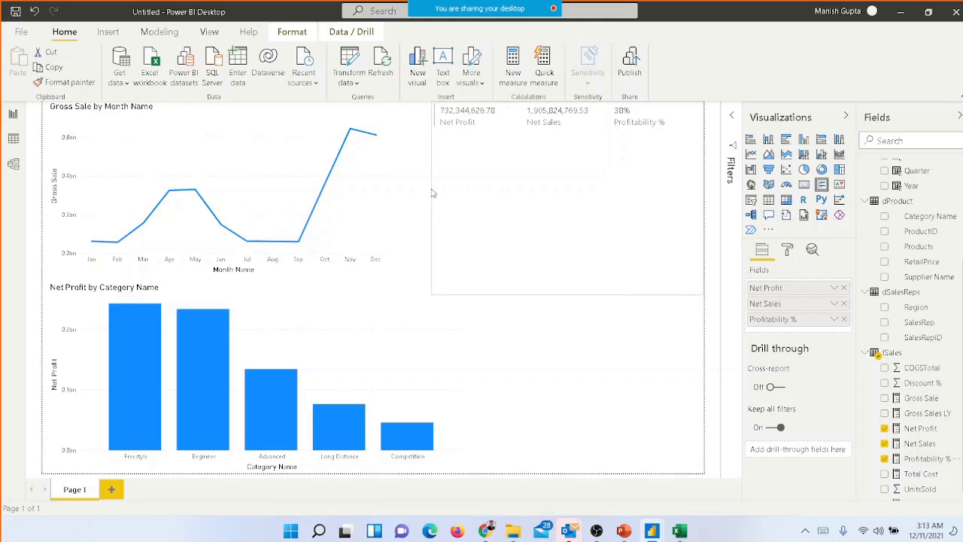
pyautogui.moveTo(569, 295); pyautogui.dragTo(574, 226)
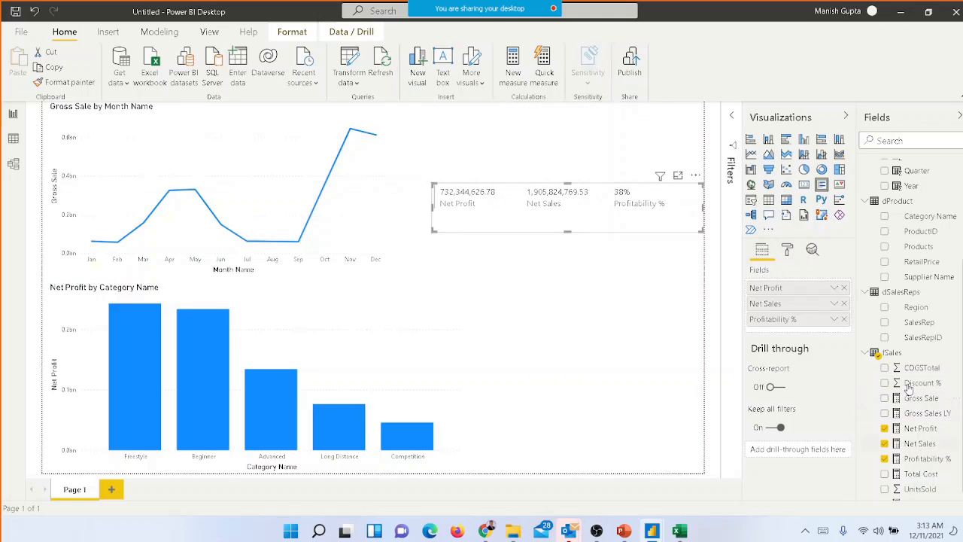
# Set the multi-row card's outline to Frame
pyautogui.click(789, 250)
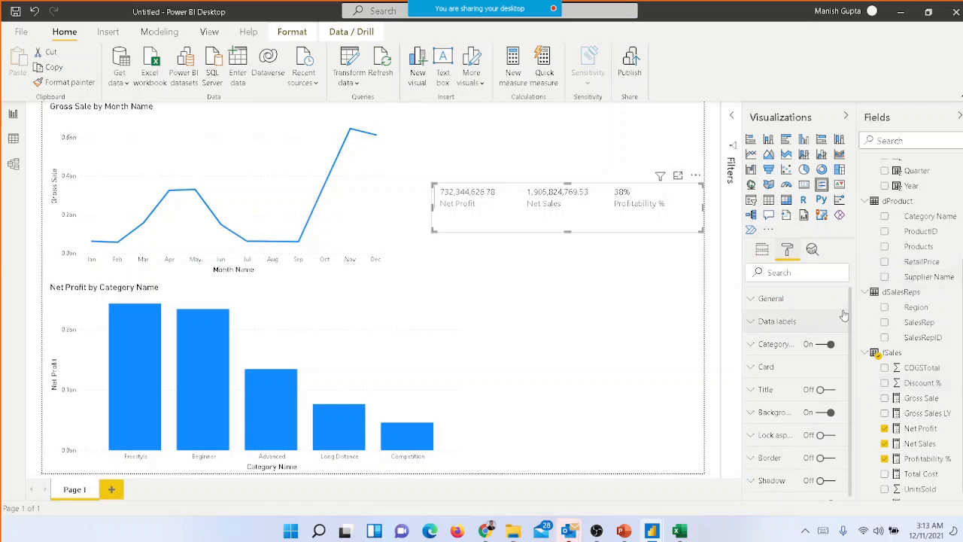
pyautogui.click(770, 369)
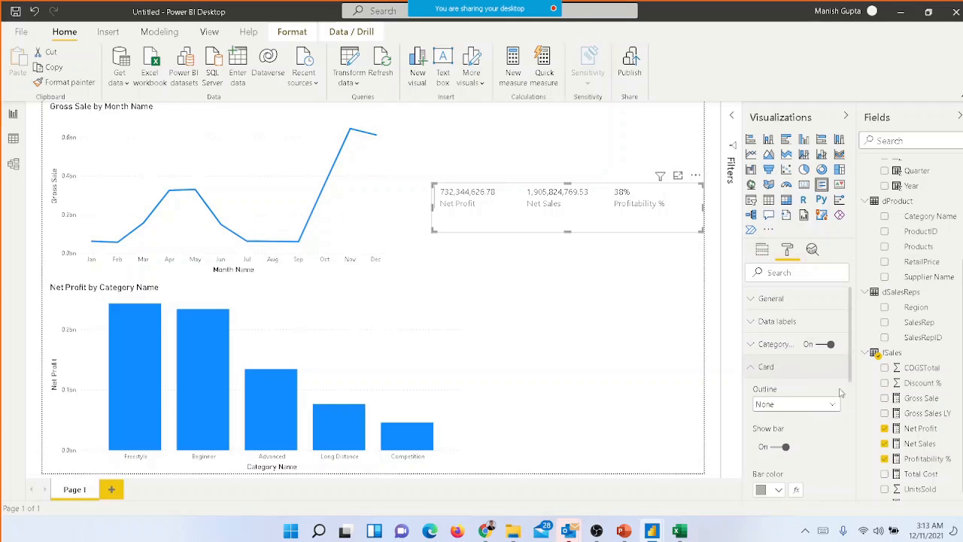
pyautogui.scroll(-3, 851, 363)
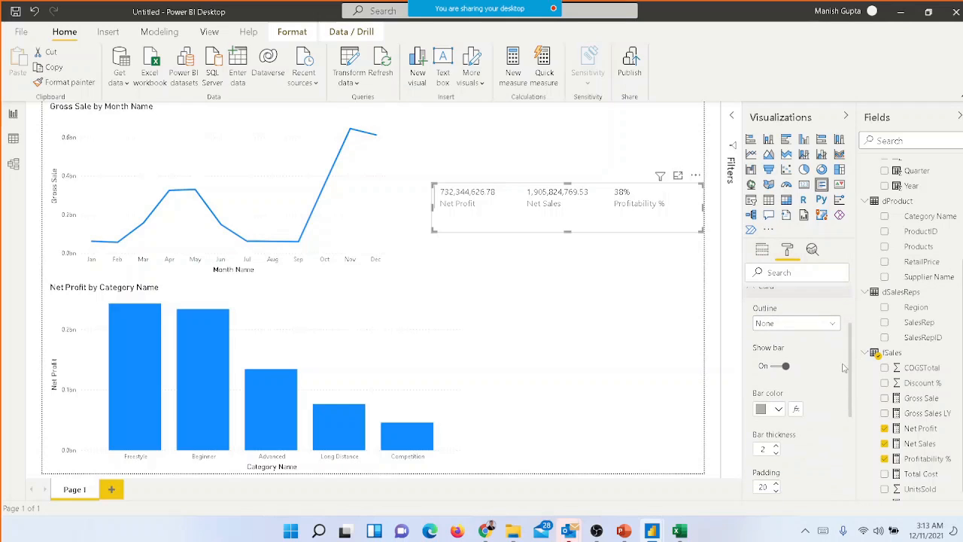
pyautogui.click(833, 326)
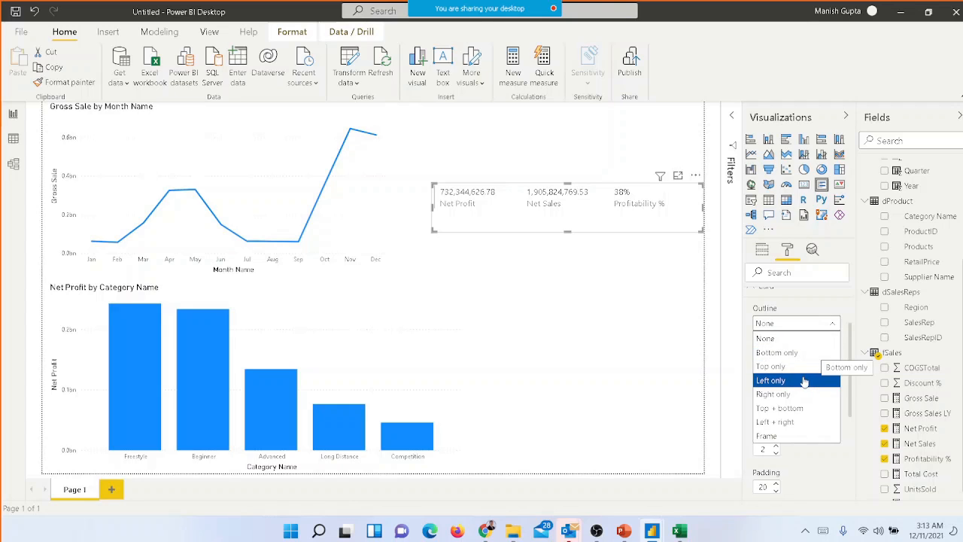
pyautogui.click(792, 436)
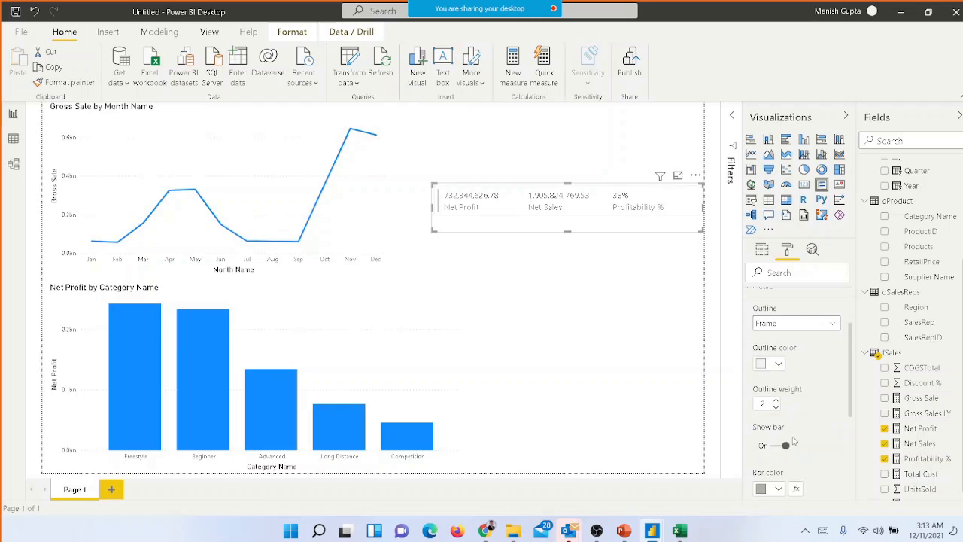
pyautogui.click(617, 333)
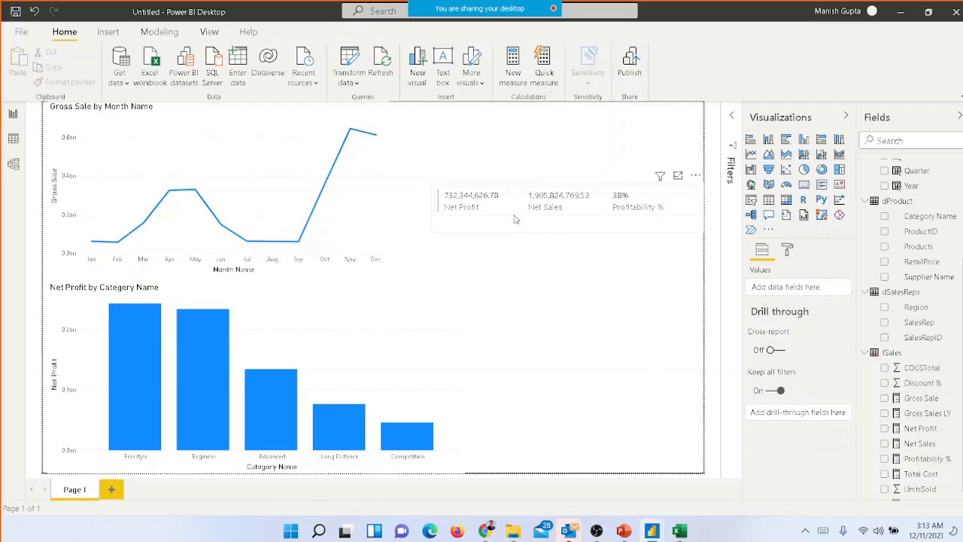
# Examine the multi-row card's title and data label formatting options, leaving the title off
pyautogui.click(787, 250)
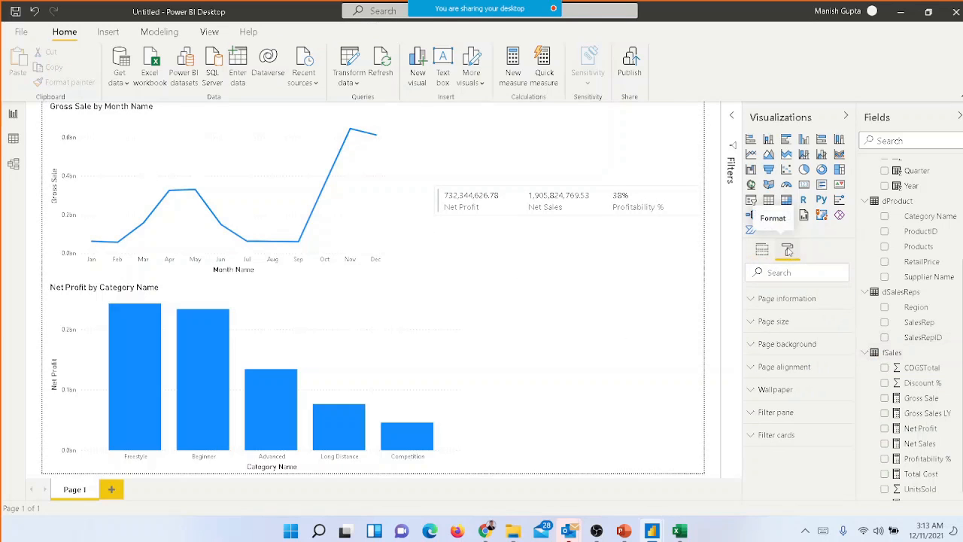
pyautogui.click(558, 219)
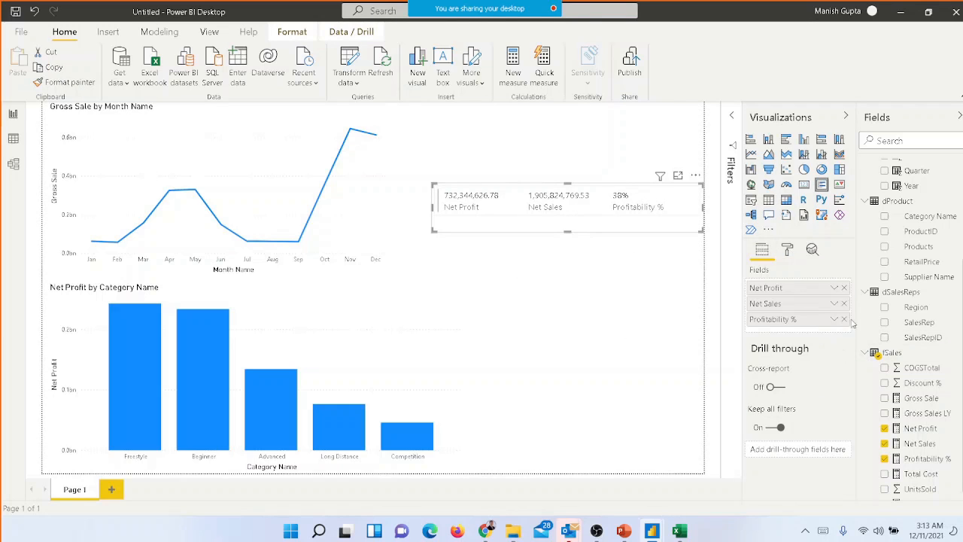
pyautogui.click(787, 251)
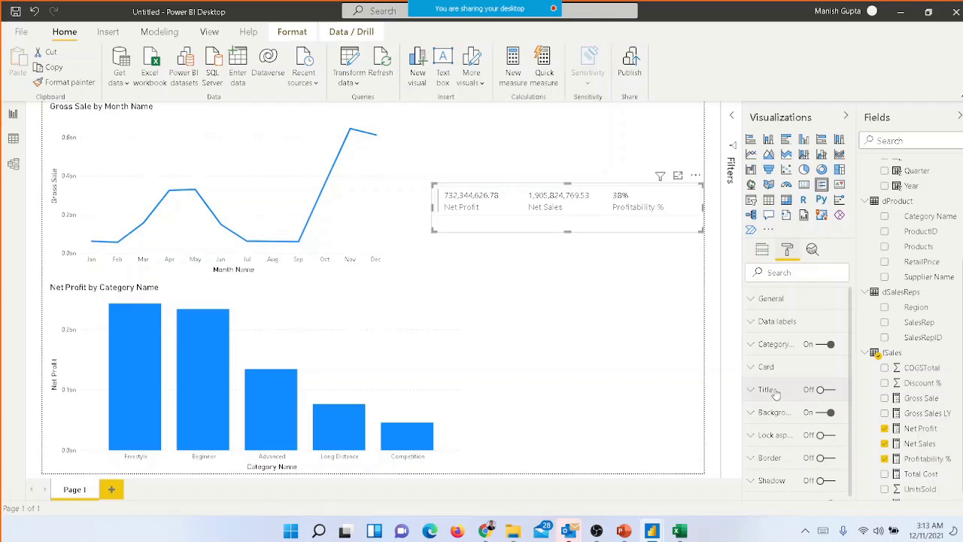
pyautogui.click(828, 390)
pyautogui.click(817, 391)
pyautogui.click(769, 324)
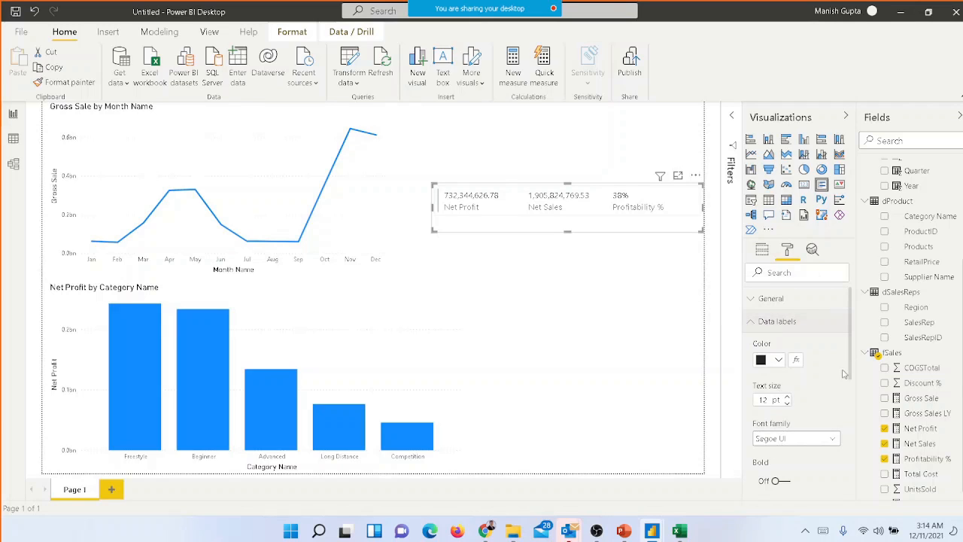
pyautogui.scroll(-3, 850, 325)
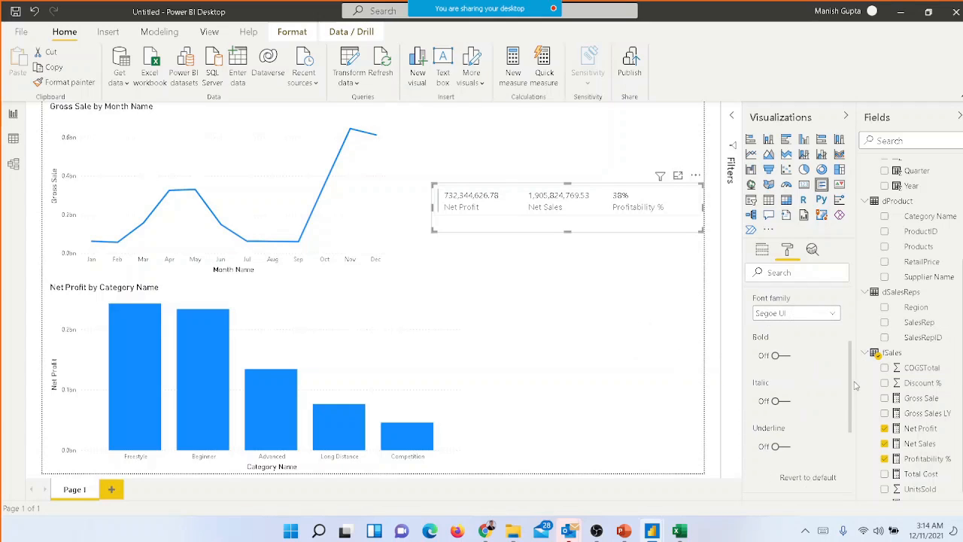
pyautogui.scroll(-5, 851, 385)
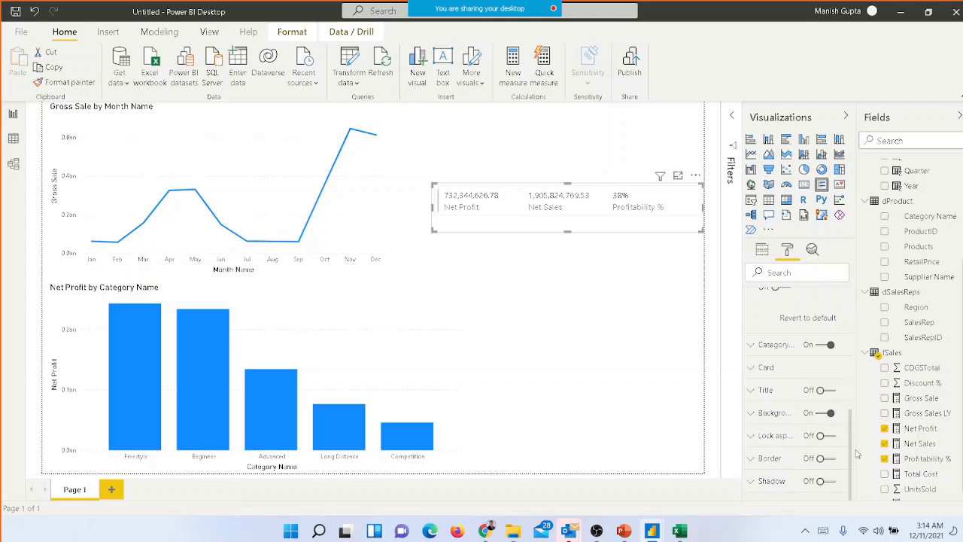
pyautogui.click(635, 301)
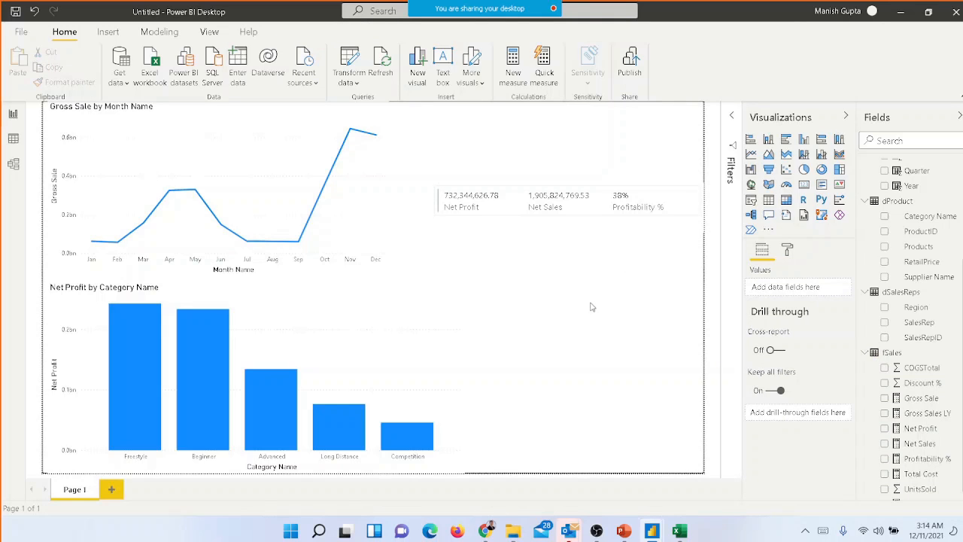
# Move the multi-row card slightly lower beside the line chart and save the report as Final WorkshopFile in the Sales_CSV for FolderUpload folder
pyautogui.moveTo(521, 187); pyautogui.dragTo(516, 249)
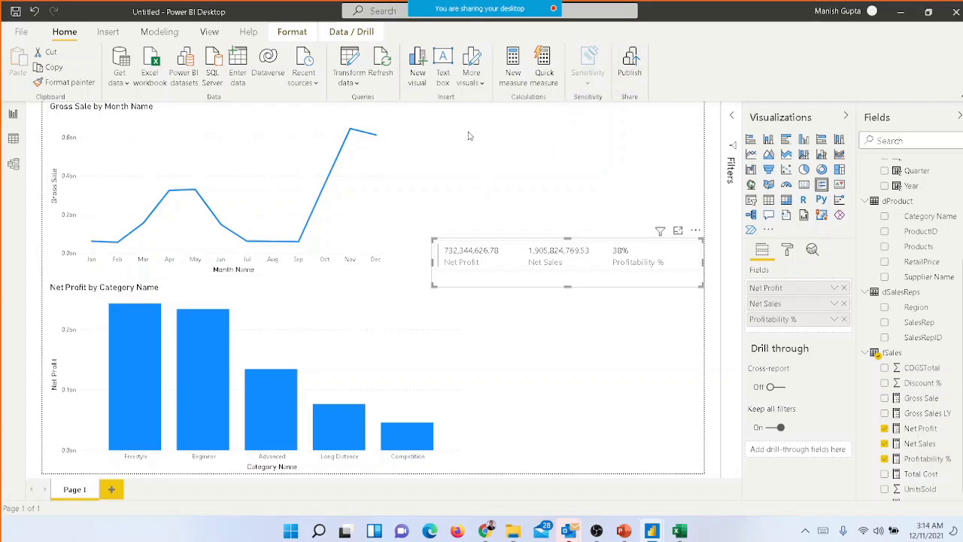
pyautogui.hotkey('ctrl', 's')
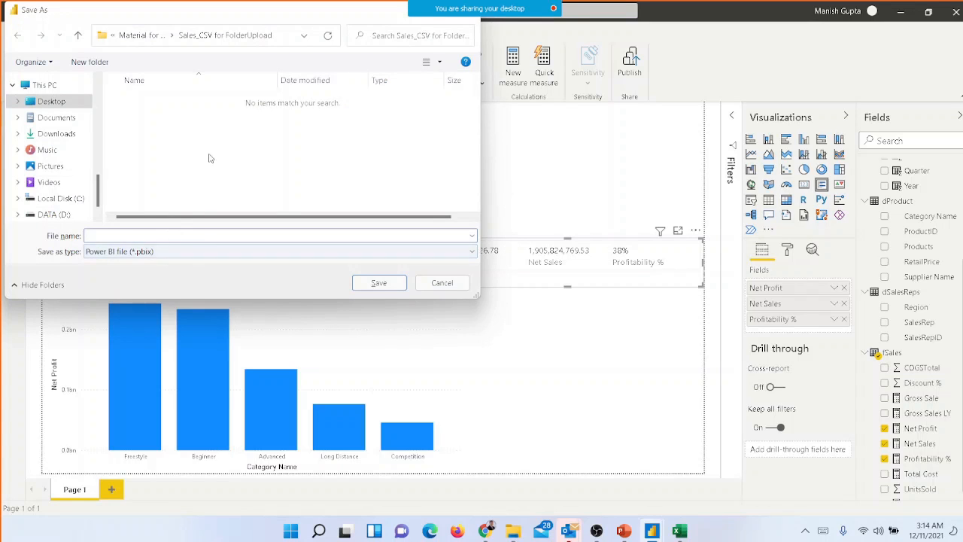
pyautogui.click(212, 44)
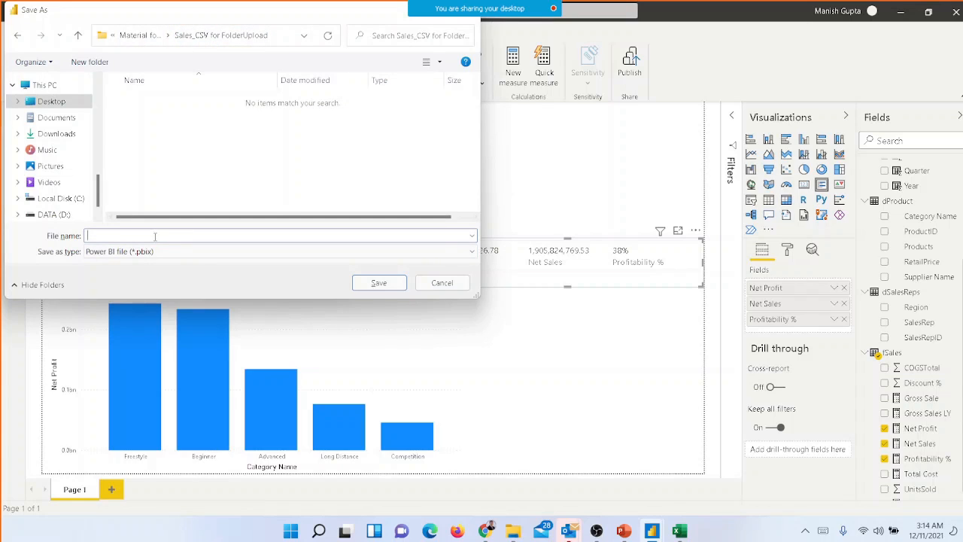
pyautogui.write('Final WorkshopFile')
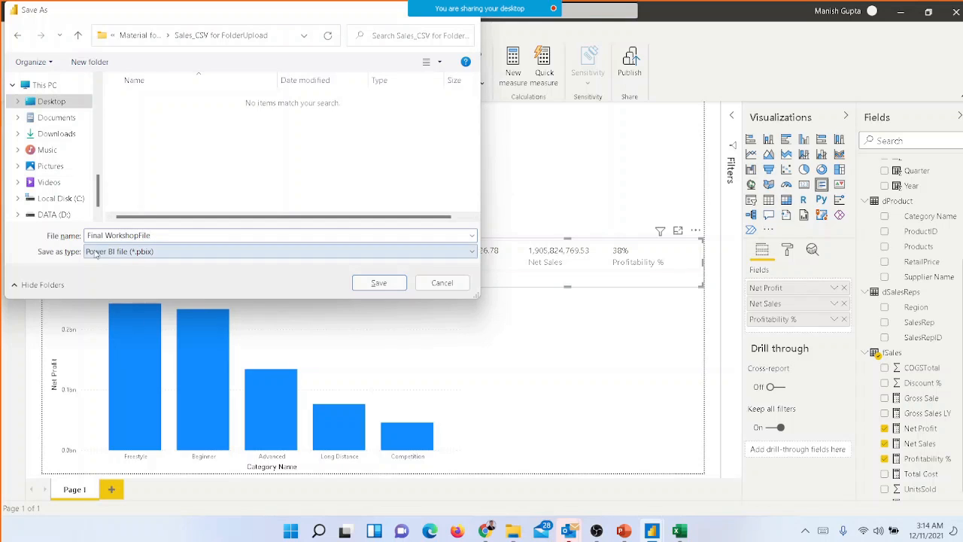
pyautogui.click(371, 289)
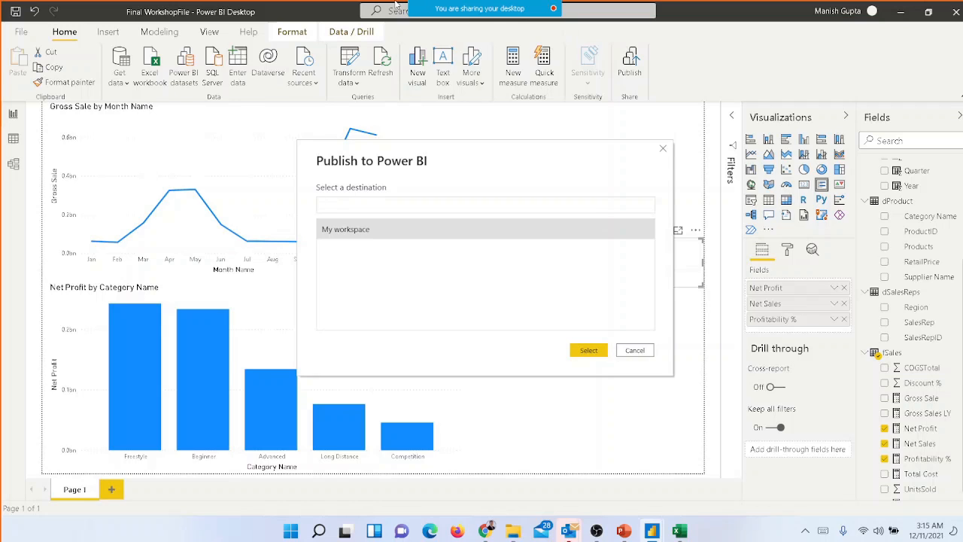
# Publish the report to My workspace and dismiss the publishing dialog
pyautogui.click(384, 233)
pyautogui.click(591, 351)
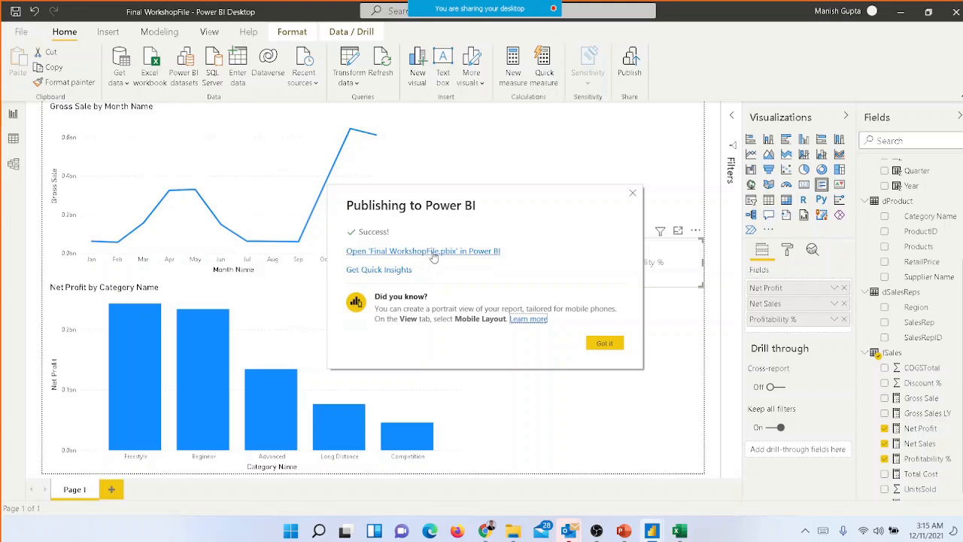
pyautogui.click(602, 344)
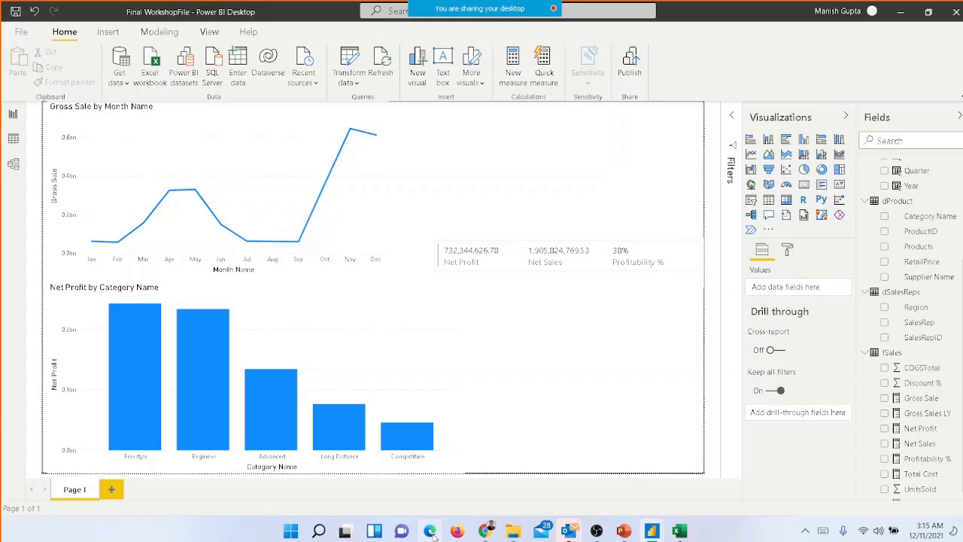
# Switch to Chrome, go to powerbi.microsoft.com and sign in to the Power BI service
pyautogui.click(486, 534)
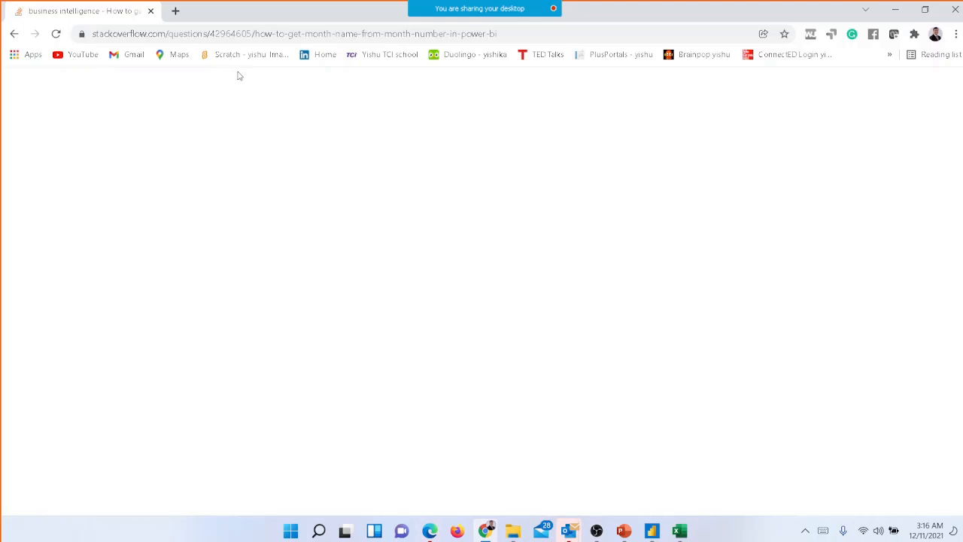
pyautogui.click(243, 35)
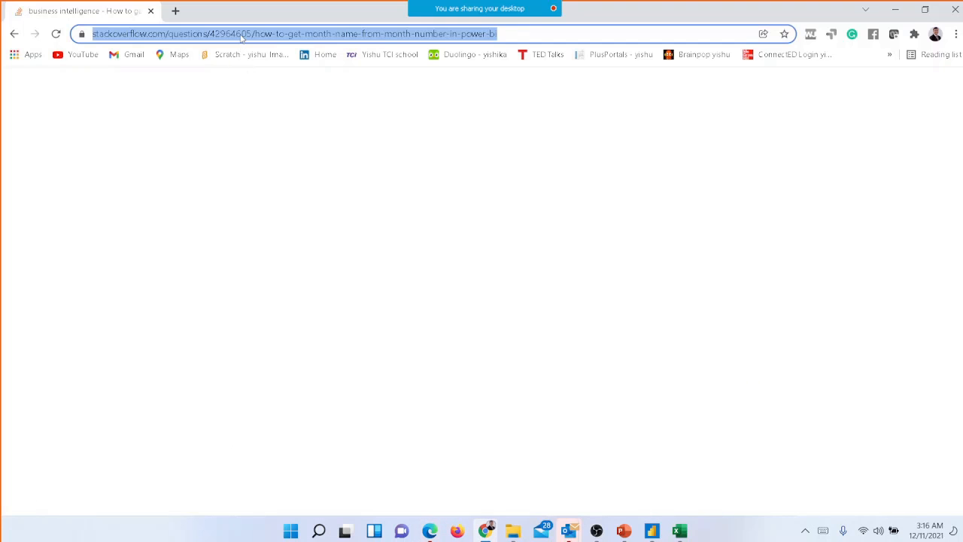
pyautogui.write('power')
pyautogui.press('Return')
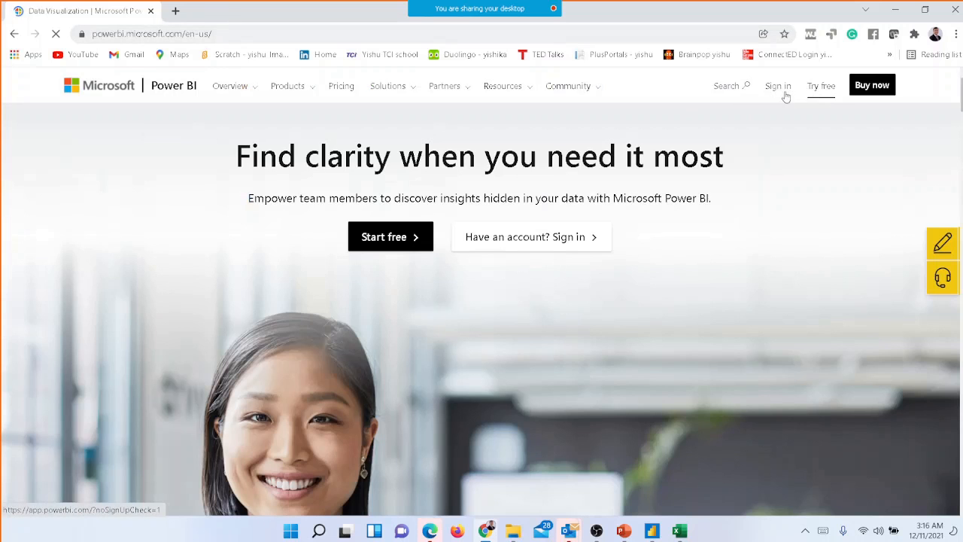
pyautogui.click(781, 91)
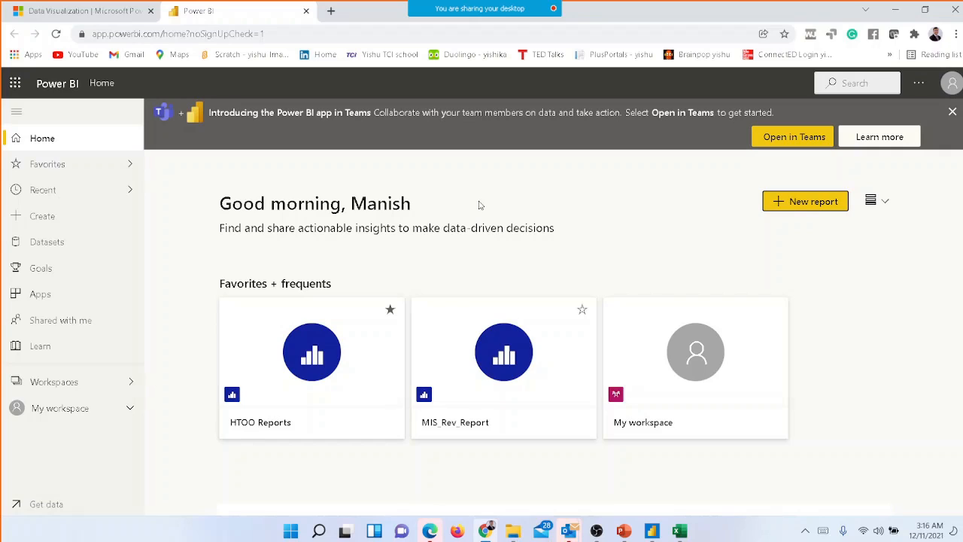
# Open the published Final WorkshopFile report from My workspace
pyautogui.click(129, 411)
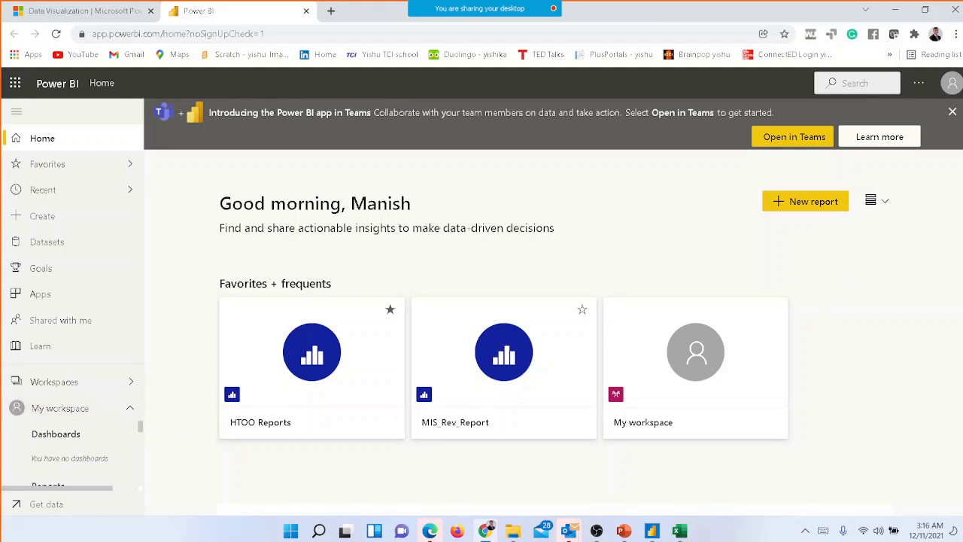
pyautogui.scroll(-3, 693, 316)
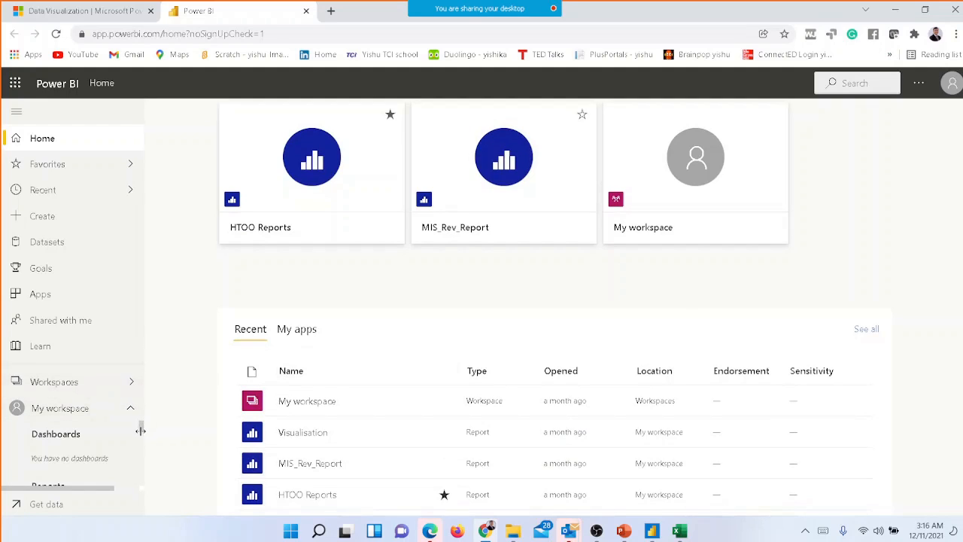
pyautogui.moveTo(140, 428); pyautogui.dragTo(141, 440)
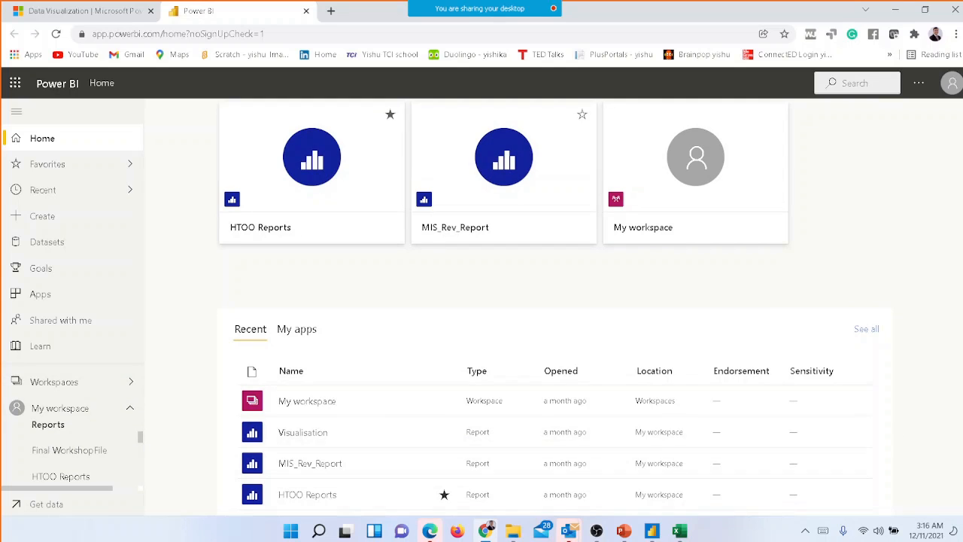
pyautogui.scroll(-3, 556, 316)
pyautogui.scroll(-2, 962, 308)
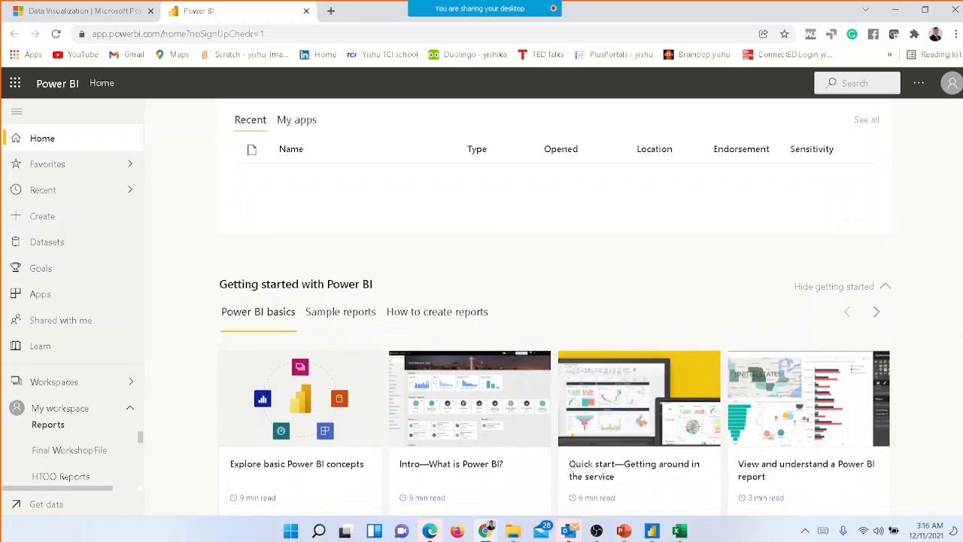
pyautogui.click(73, 457)
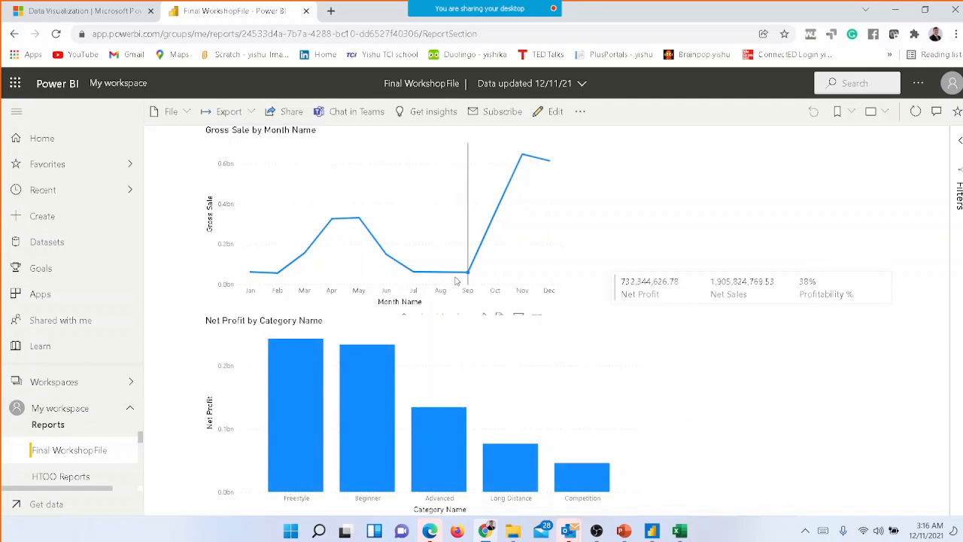
# Try to share the published Final WorkshopFile report
pyautogui.click(286, 115)
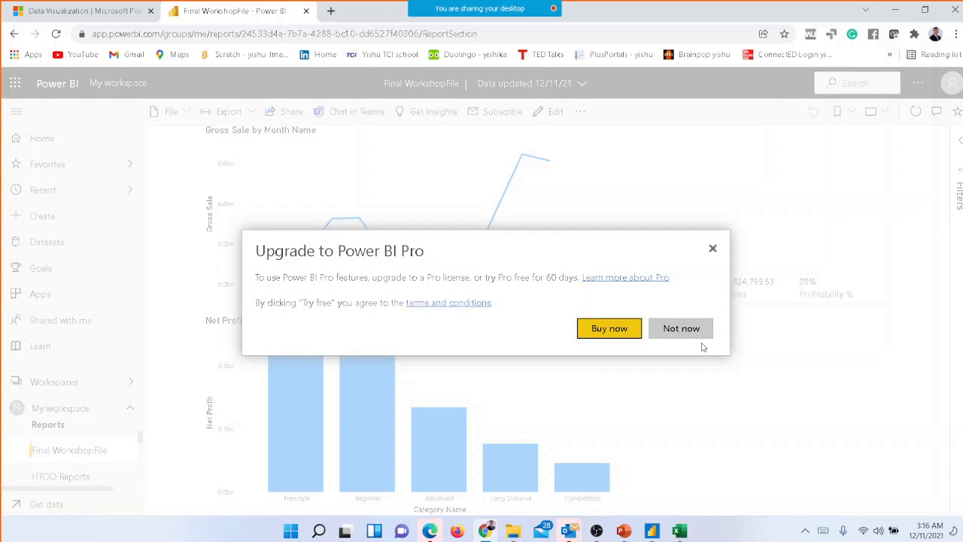
pyautogui.click(713, 249)
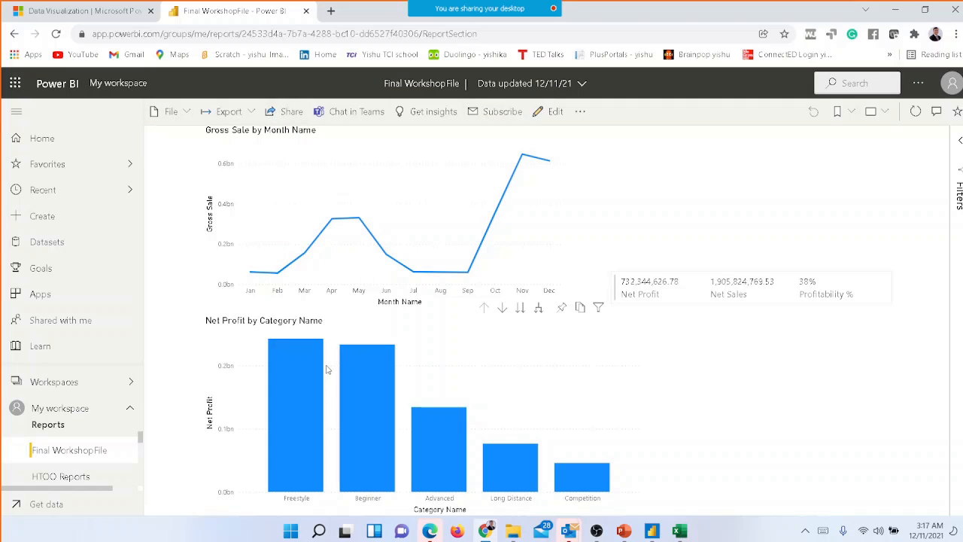
# Stop sharing the desktop to return to the Webex session, and share the desktop again
pyautogui.moveTo(444, 11)
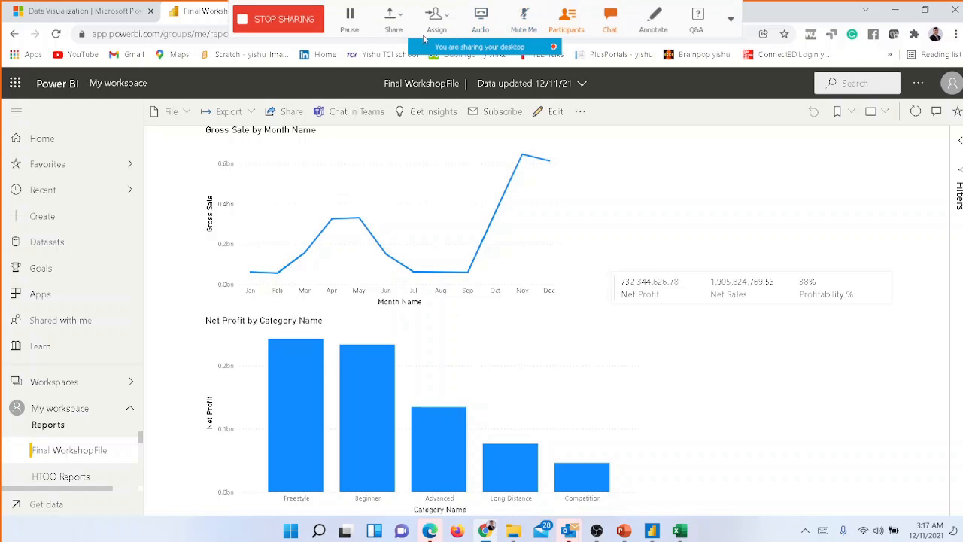
pyautogui.click(288, 21)
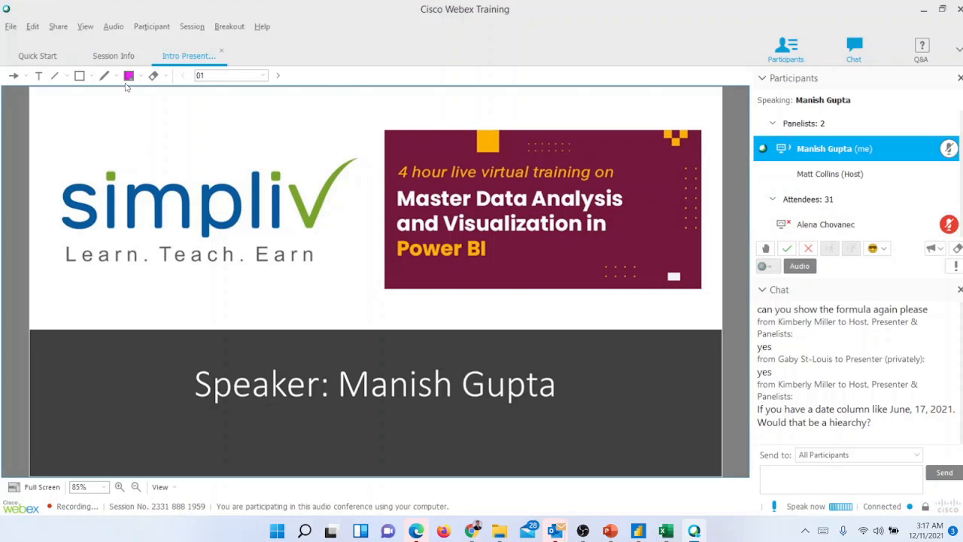
pyautogui.click(58, 26)
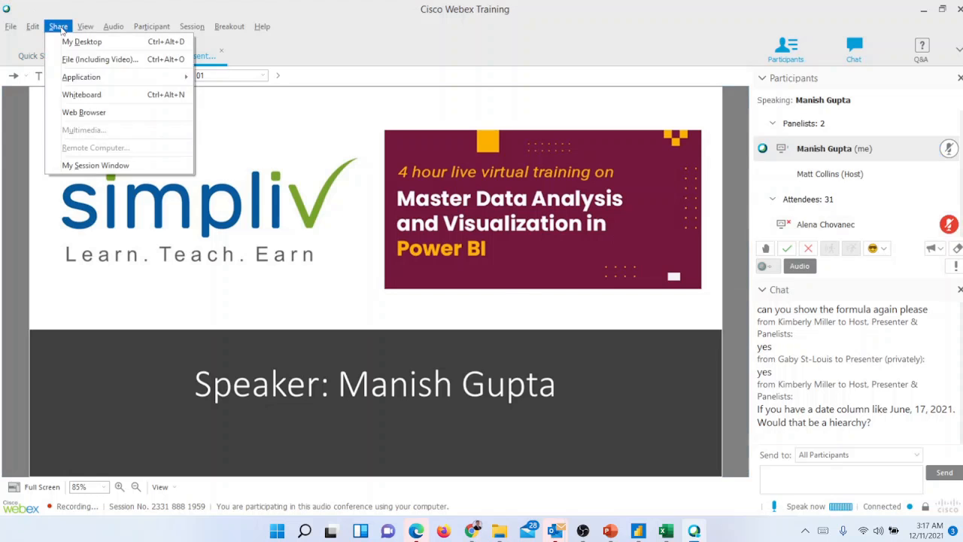
pyautogui.click(81, 41)
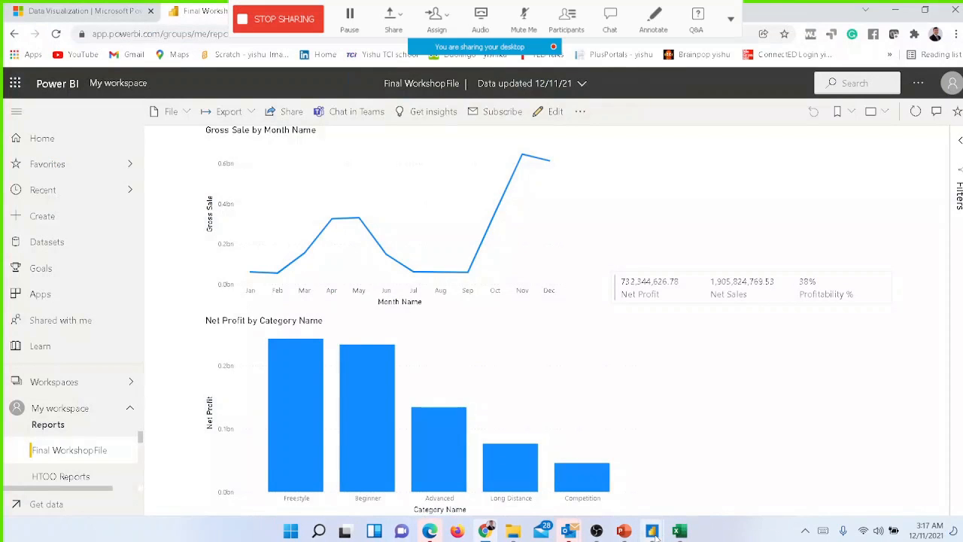
# Switch to Power BI Desktop and replace Year and Month Name on the Gross Sale line chart's axis with Date from dDate
pyautogui.moveTo(654, 533)
pyautogui.click(578, 469)
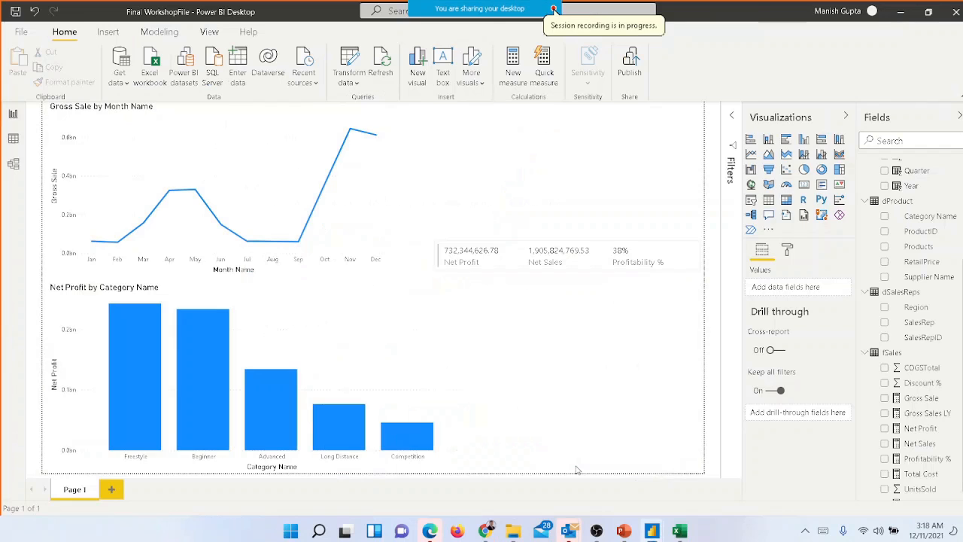
pyautogui.click(318, 329)
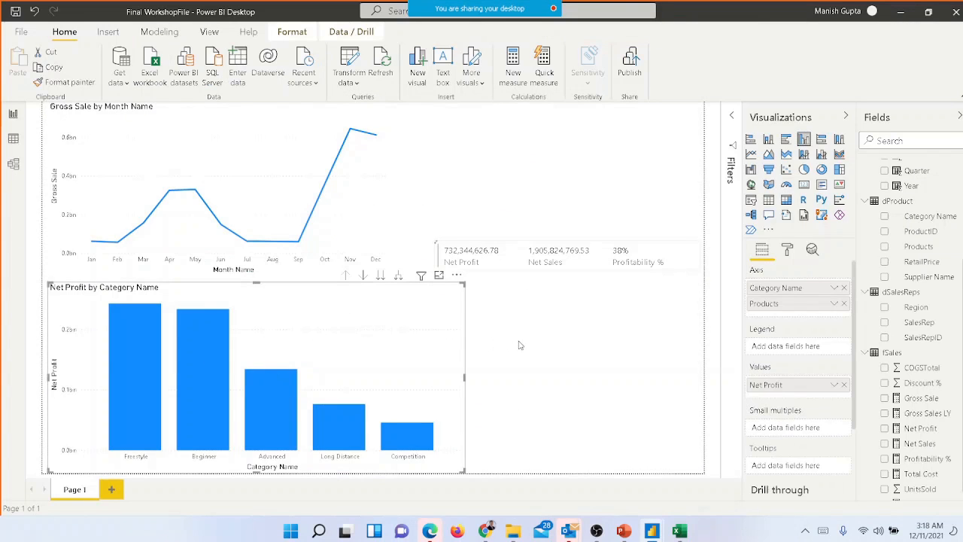
pyautogui.click(275, 224)
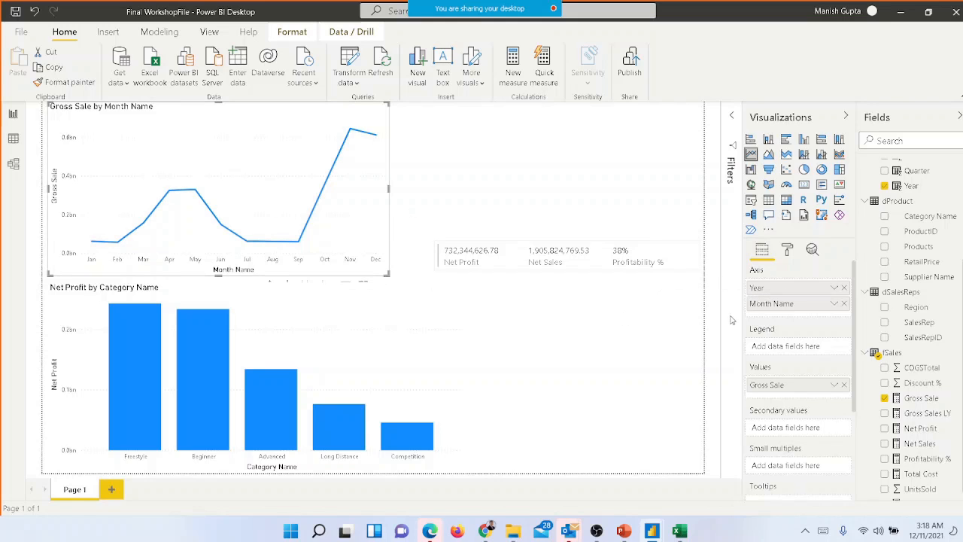
pyautogui.click(844, 287)
pyautogui.click(843, 288)
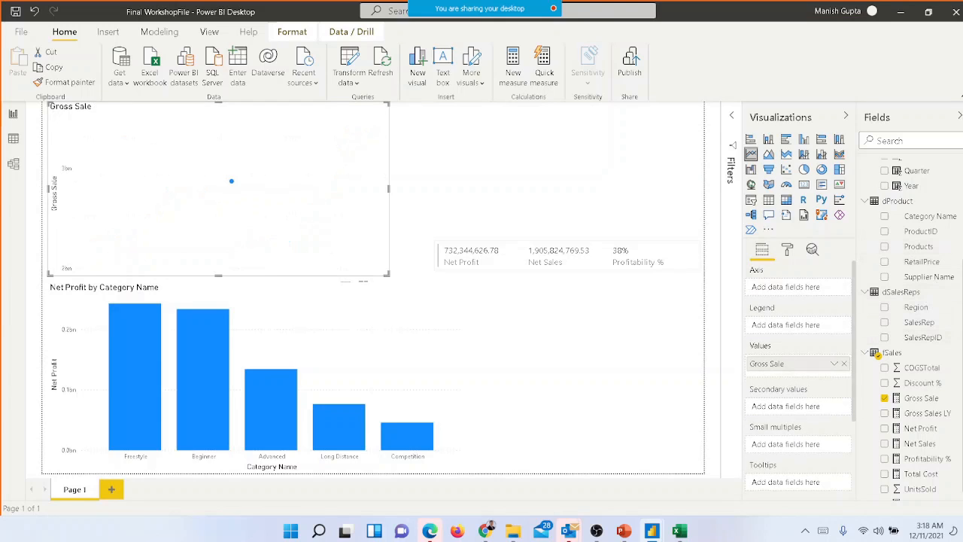
pyautogui.scroll(1, 911, 301)
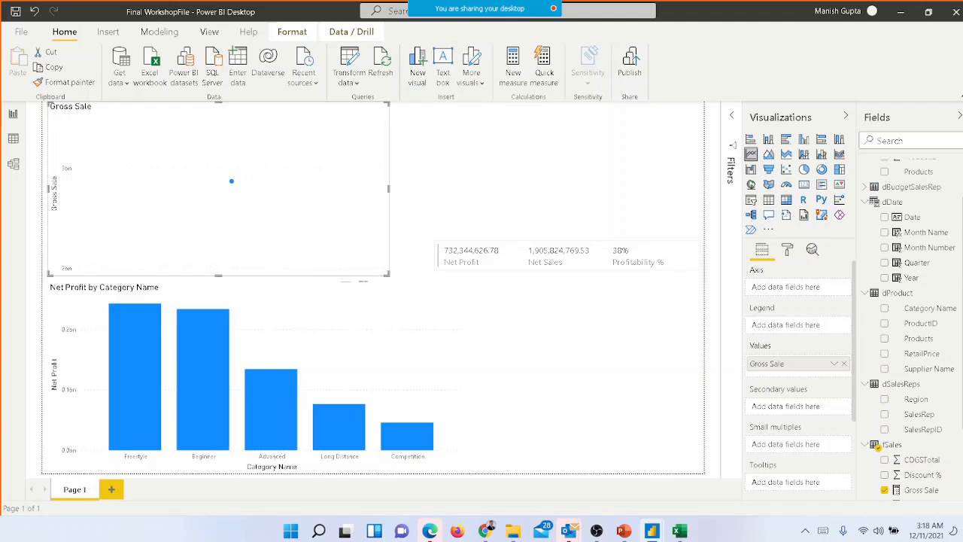
pyautogui.click(885, 217)
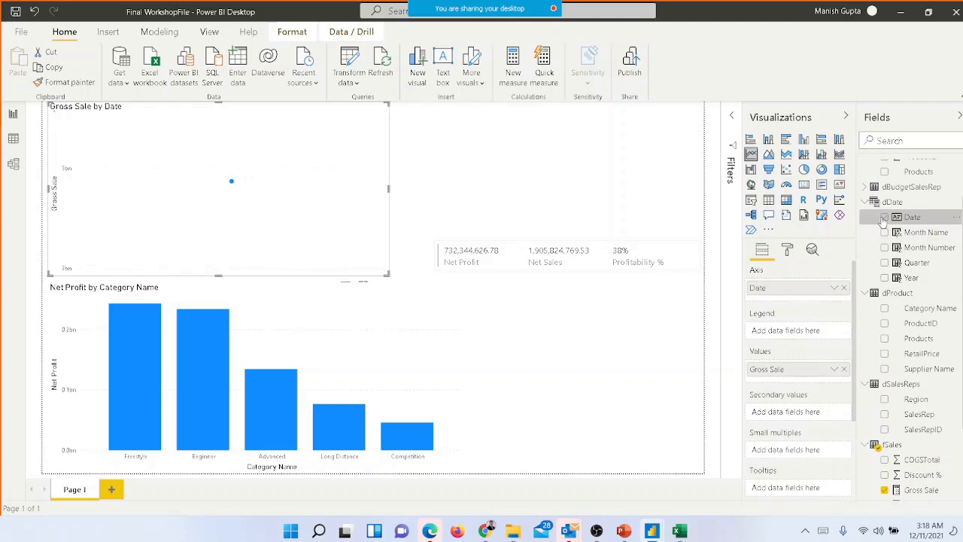
# Move the multi-row card down beside the column chart and widen the line chart to nearly the full page width
pyautogui.click(484, 259)
pyautogui.moveTo(484, 260); pyautogui.dragTo(528, 377)
pyautogui.click(345, 243)
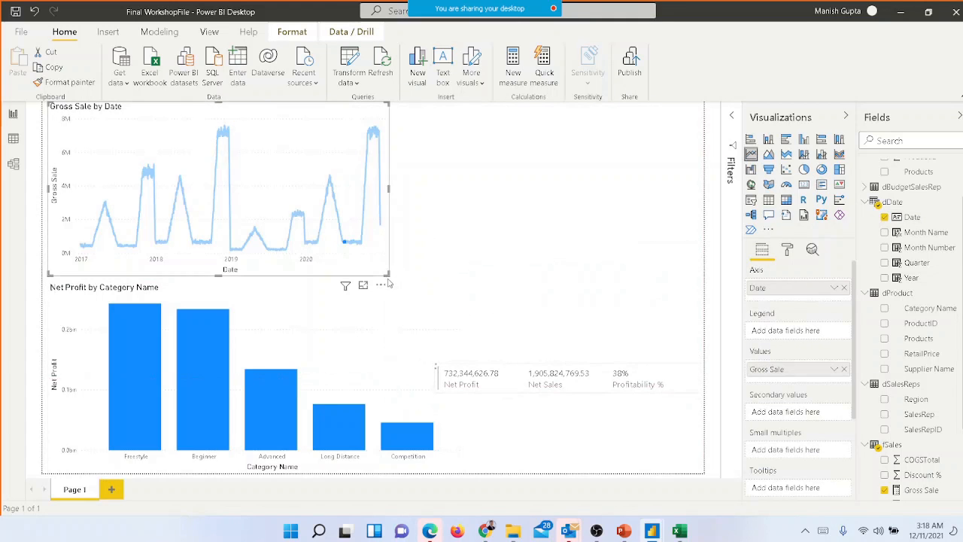
pyautogui.moveTo(527, 282); pyautogui.dragTo(682, 292)
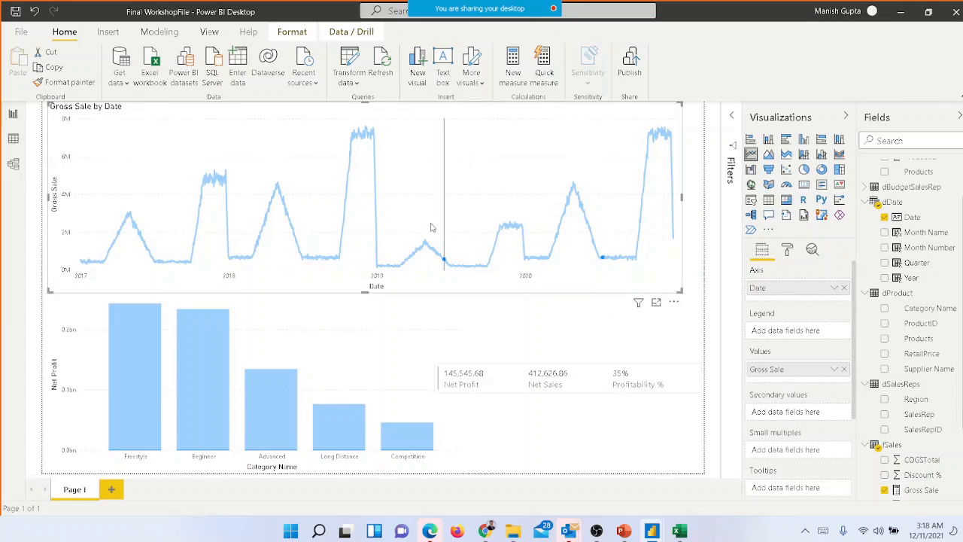
pyautogui.click(519, 143)
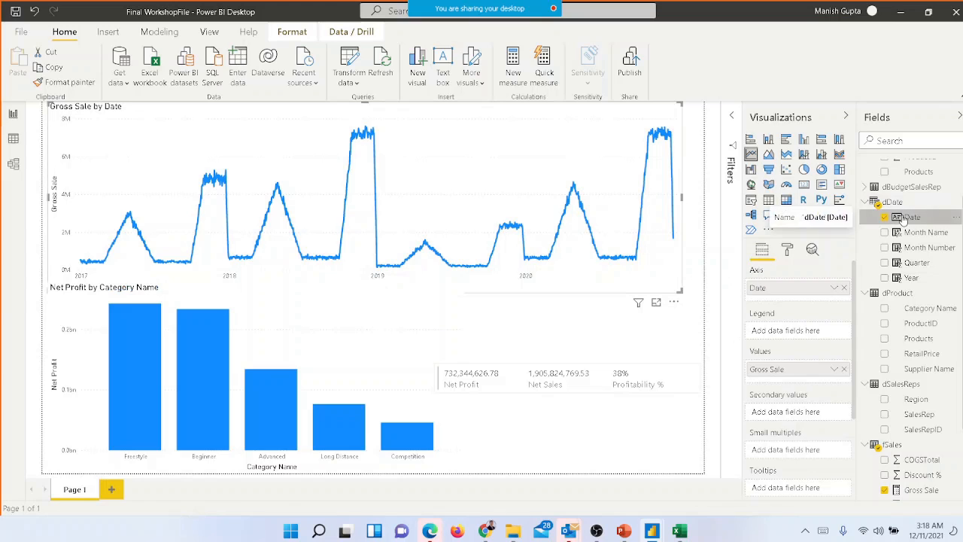
# Create a hierarchy from the dDate Date field and put it on the line chart's axis
pyautogui.rightClick(903, 217)
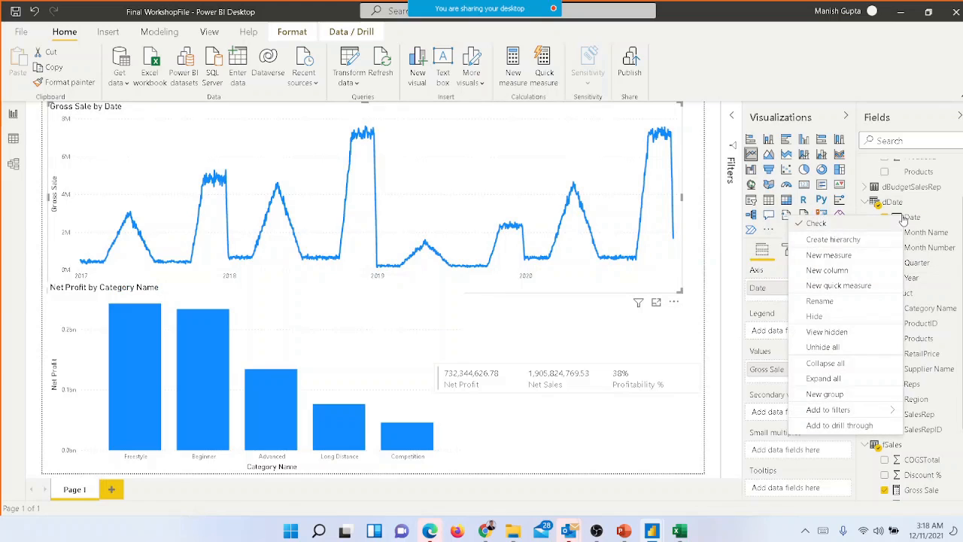
pyautogui.click(860, 244)
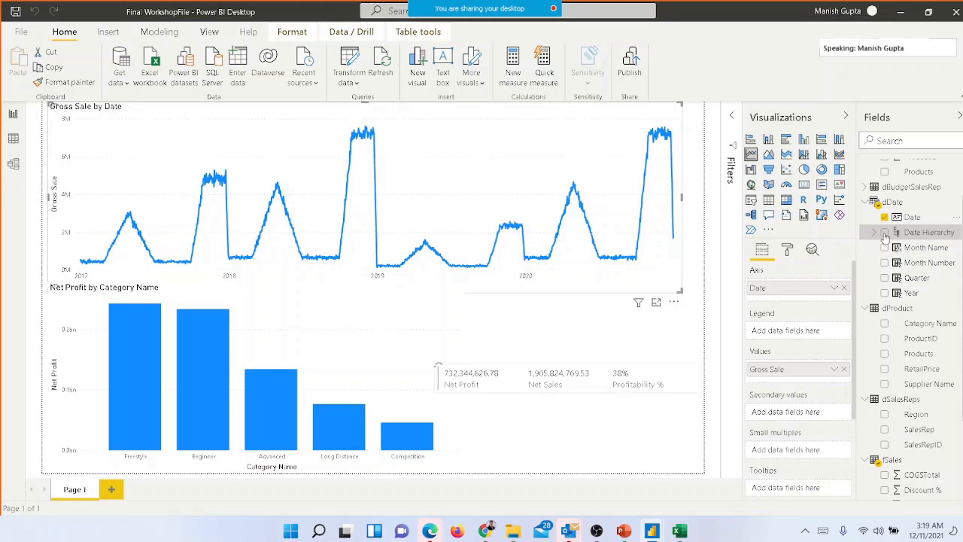
pyautogui.moveTo(885, 236); pyautogui.dragTo(847, 290)
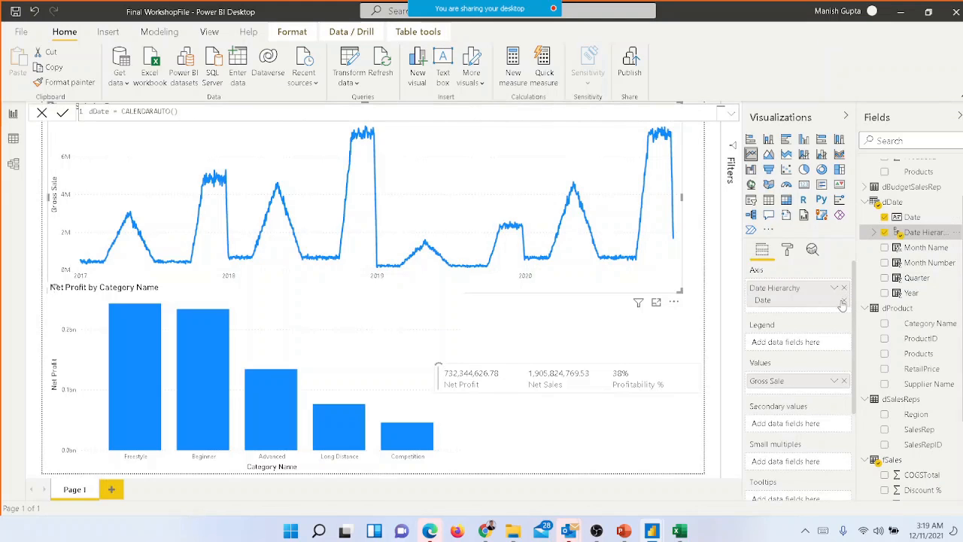
# Remove the Date Hierarchy from the Gross Sale line chart's axis and add it back
pyautogui.click(845, 301)
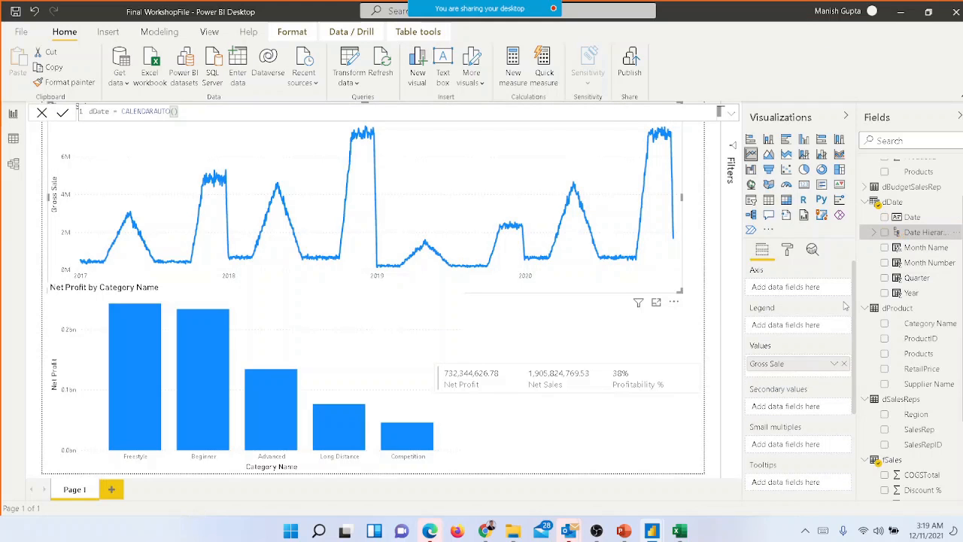
pyautogui.click(886, 233)
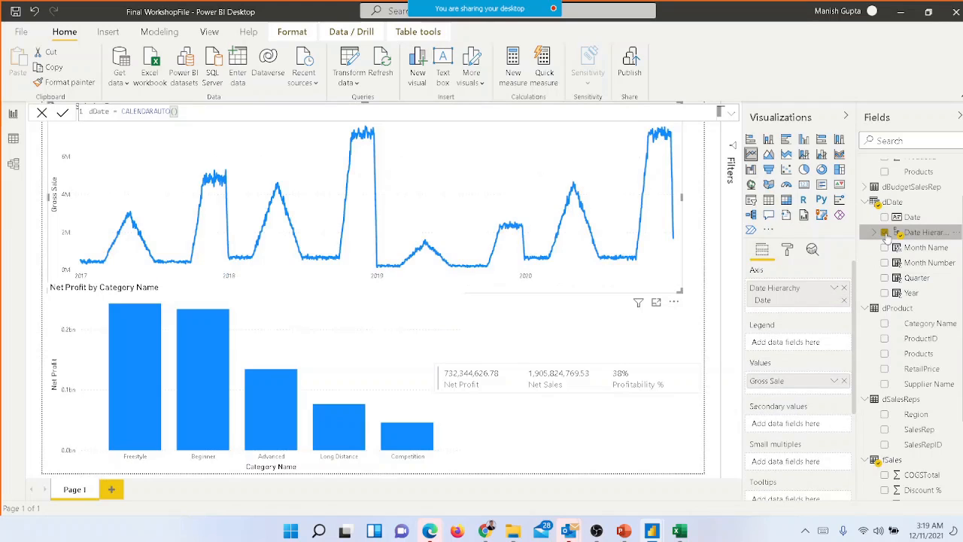
pyautogui.click(835, 289)
pyautogui.click(797, 305)
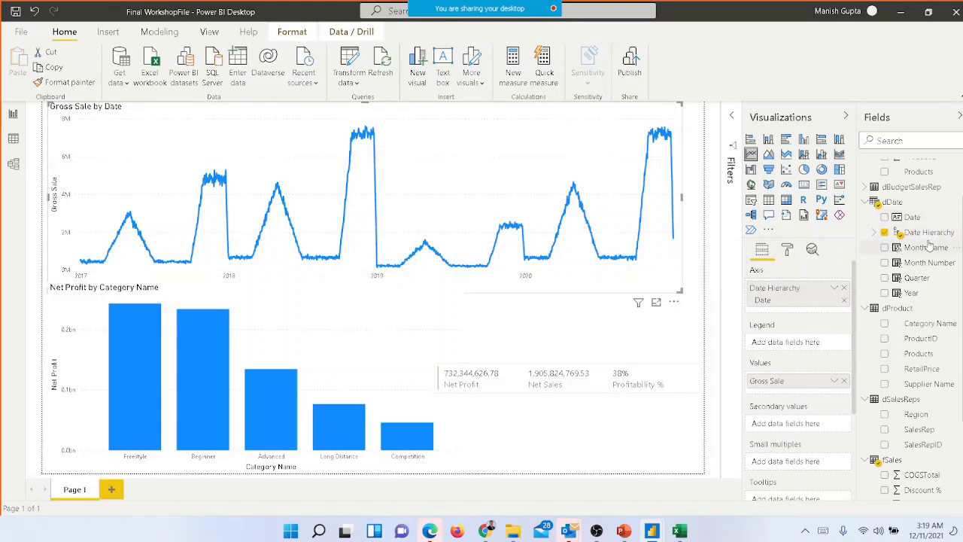
# Expand the Date Hierarchy in the dDate table and inspect the levels it contains
pyautogui.click(874, 232)
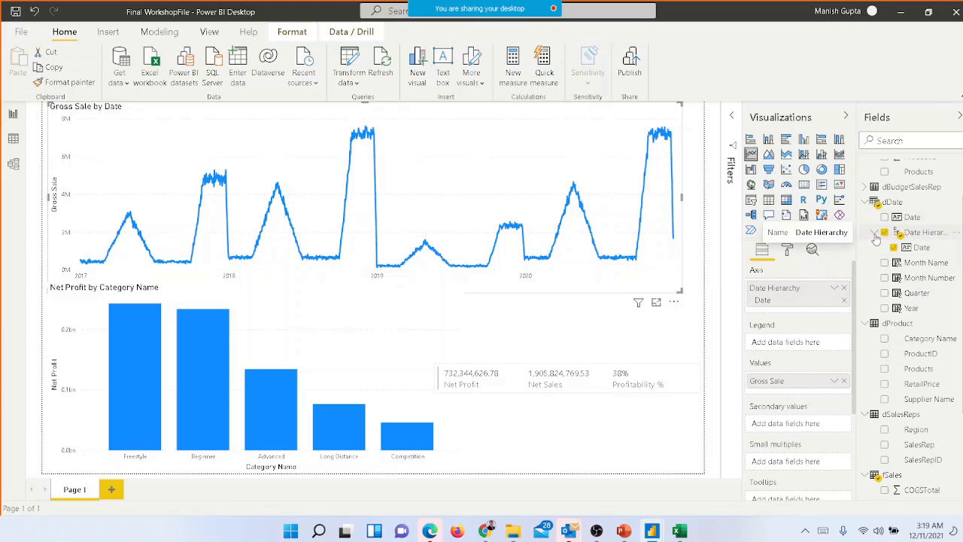
pyautogui.click(920, 248)
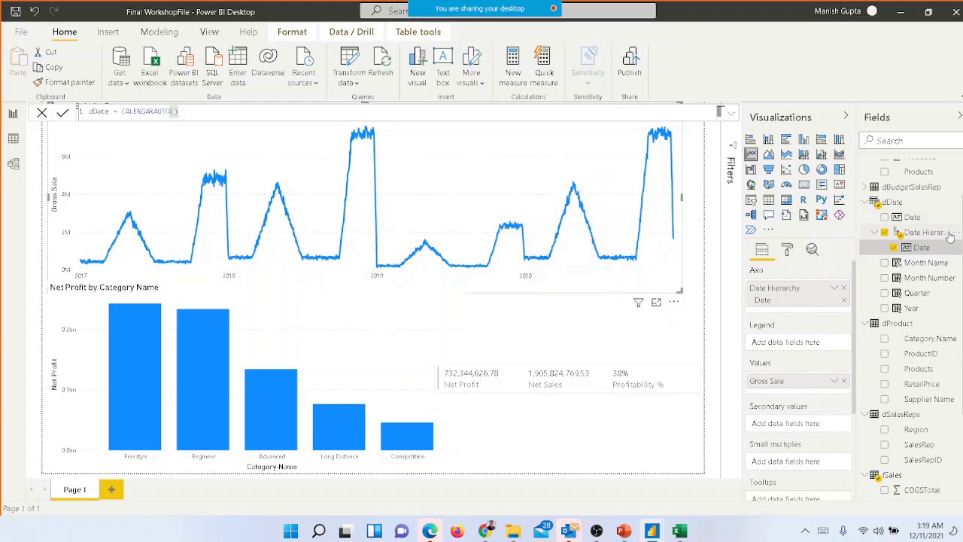
pyautogui.scroll(3, 910, 301)
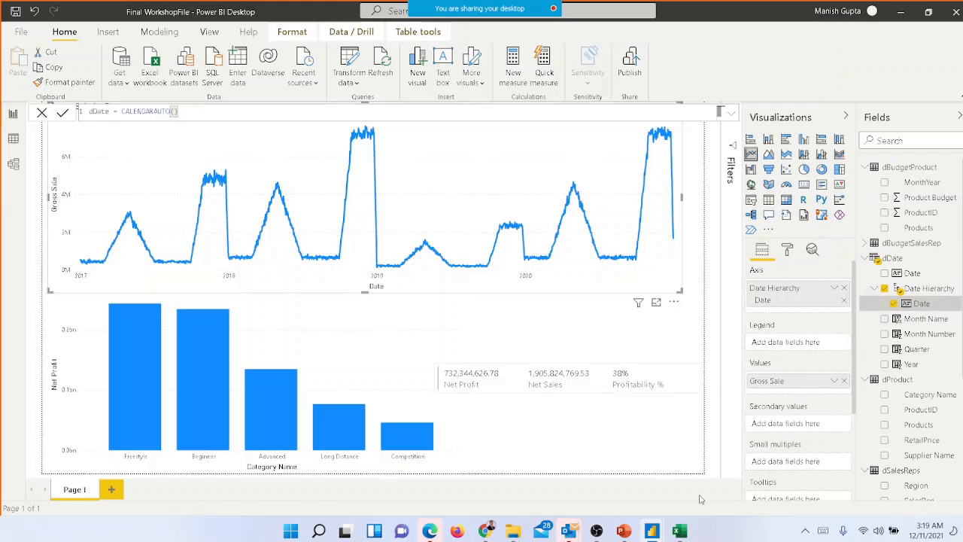
# Check the published report in the browser, return to Power BI Desktop and open the Webex meeting chat
pyautogui.hotkey('alt', 'Tab')
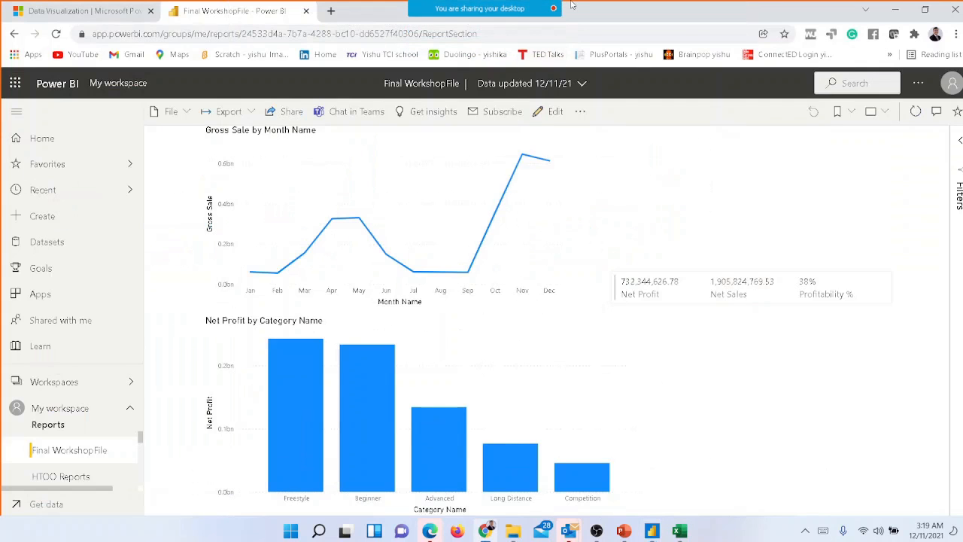
pyautogui.hotkey('alt', 'Tab')
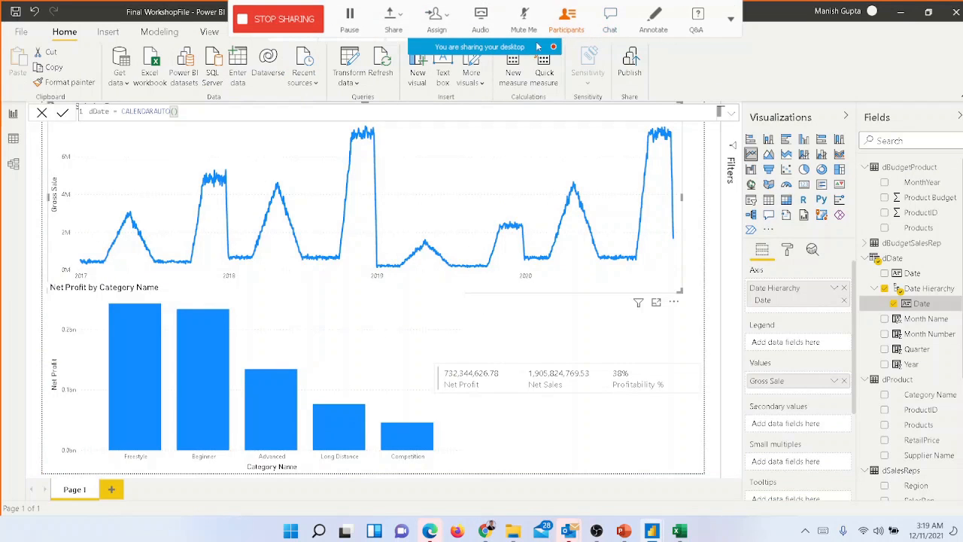
pyautogui.click(610, 21)
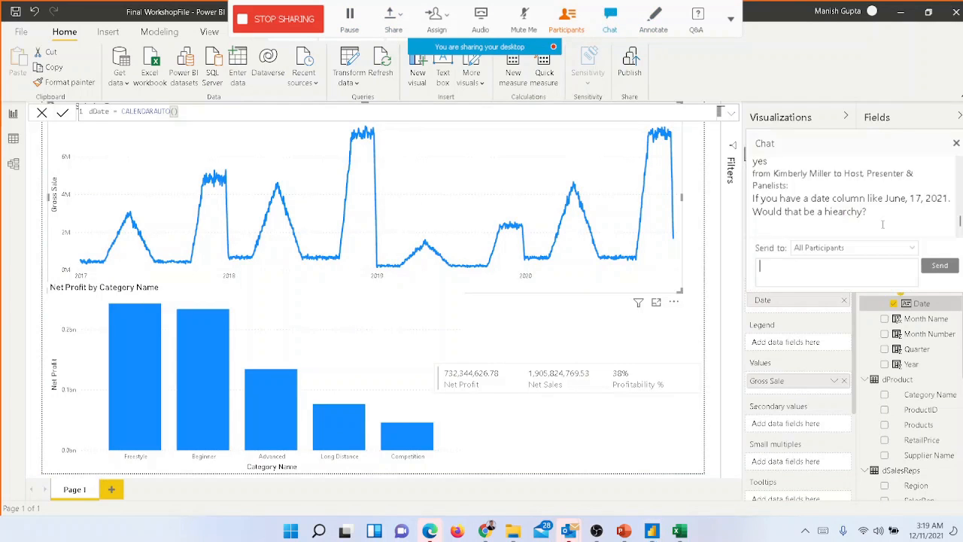